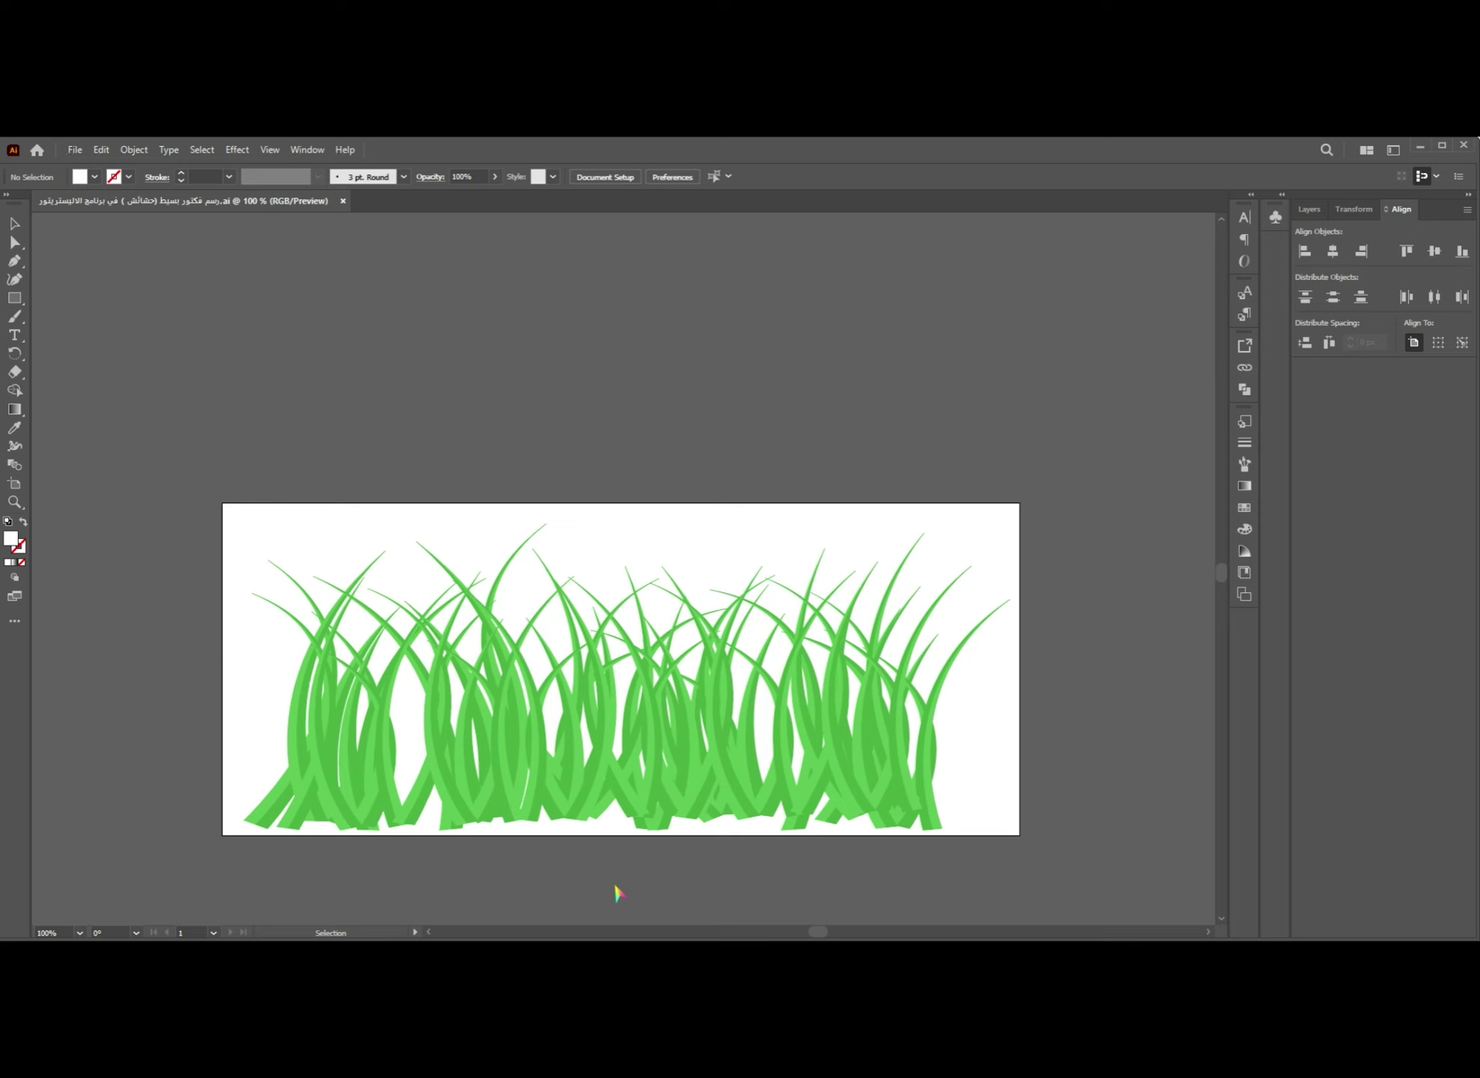
- Examine the finished grass illustration on its artboard as the reference for the drawing
key("space")
left_click_drag(616, 887, 621, 757)
scroll(622, 757, "down", 1)
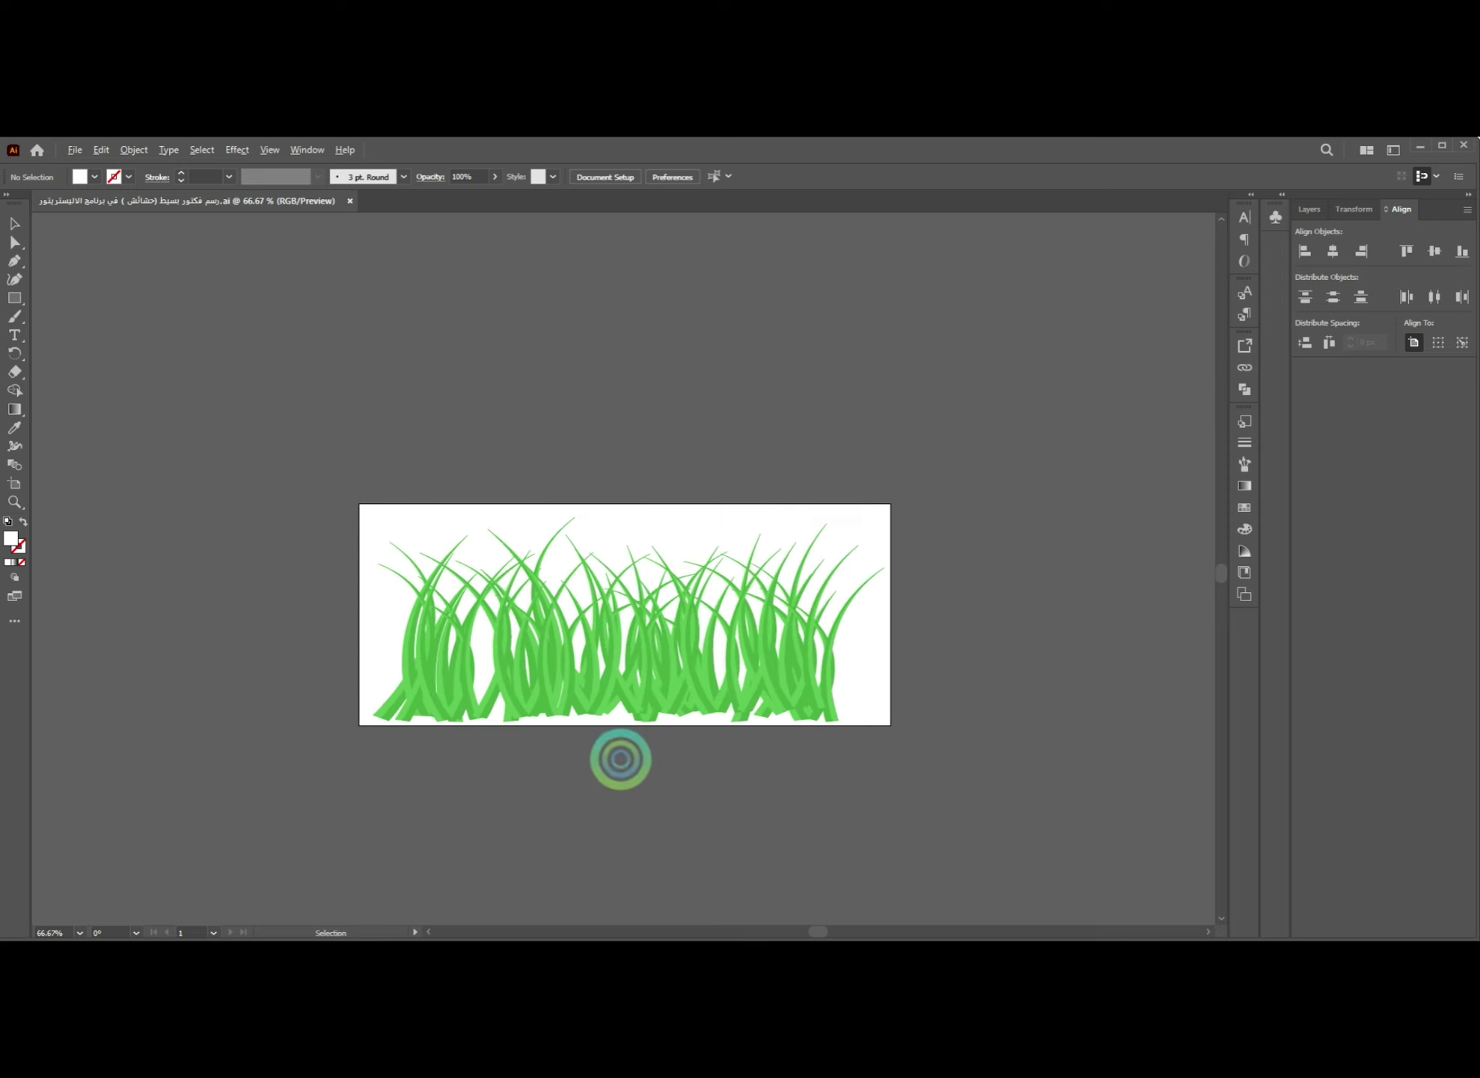
scroll(621, 759, "down", 1)
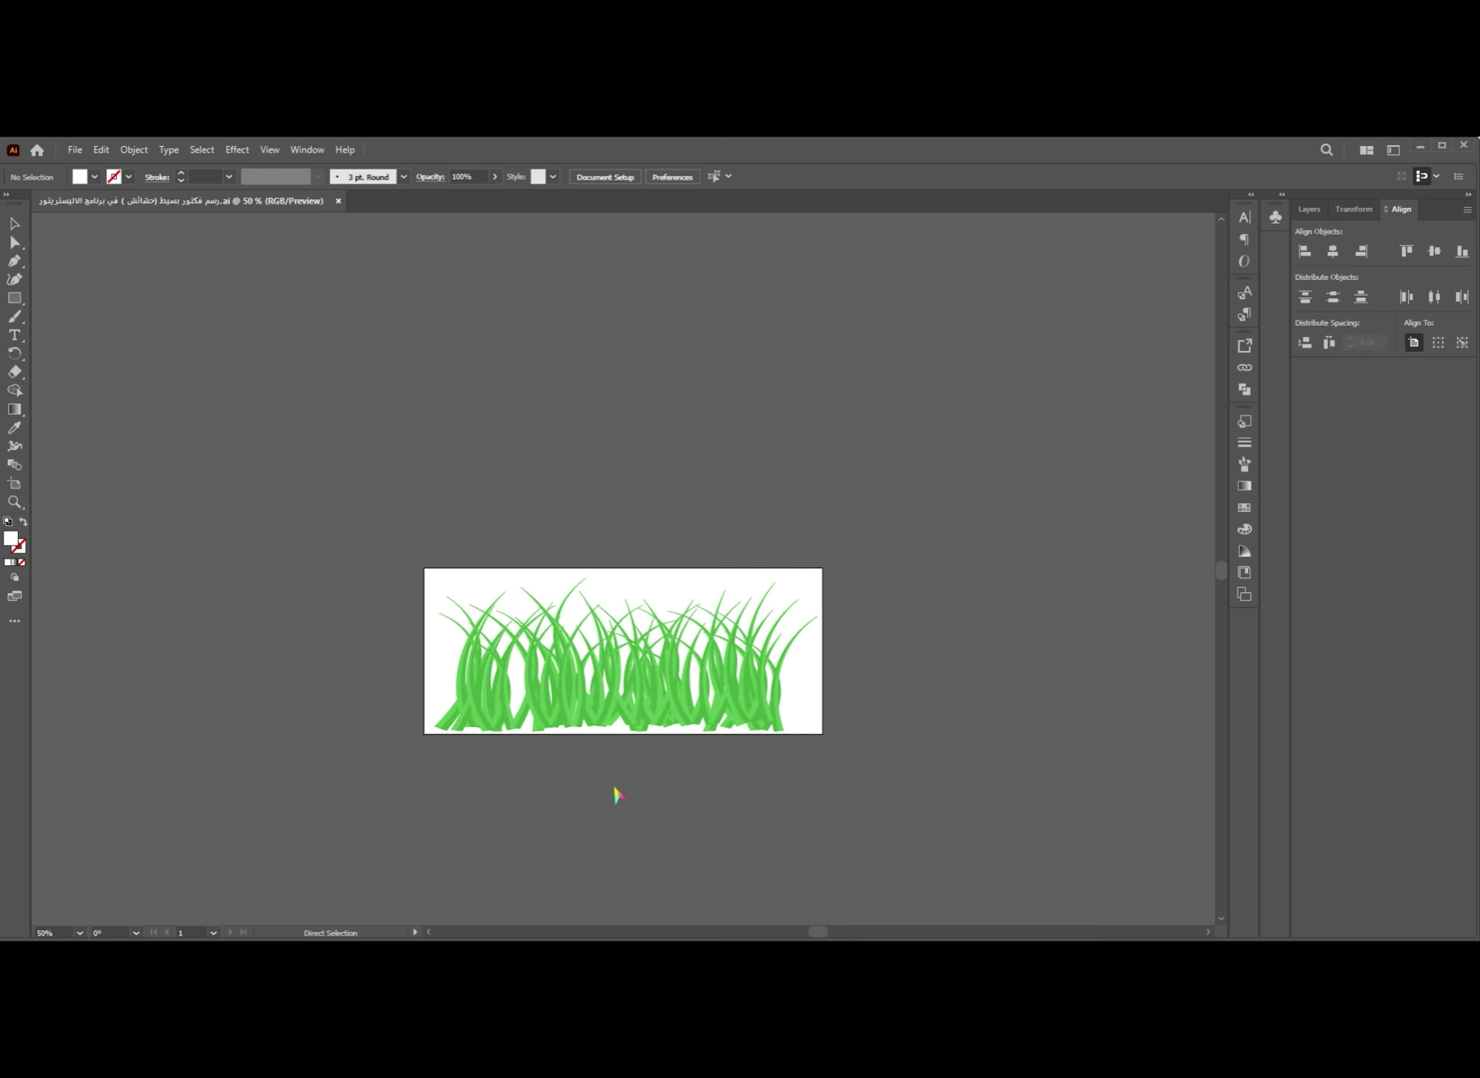
key("ctrl+0")
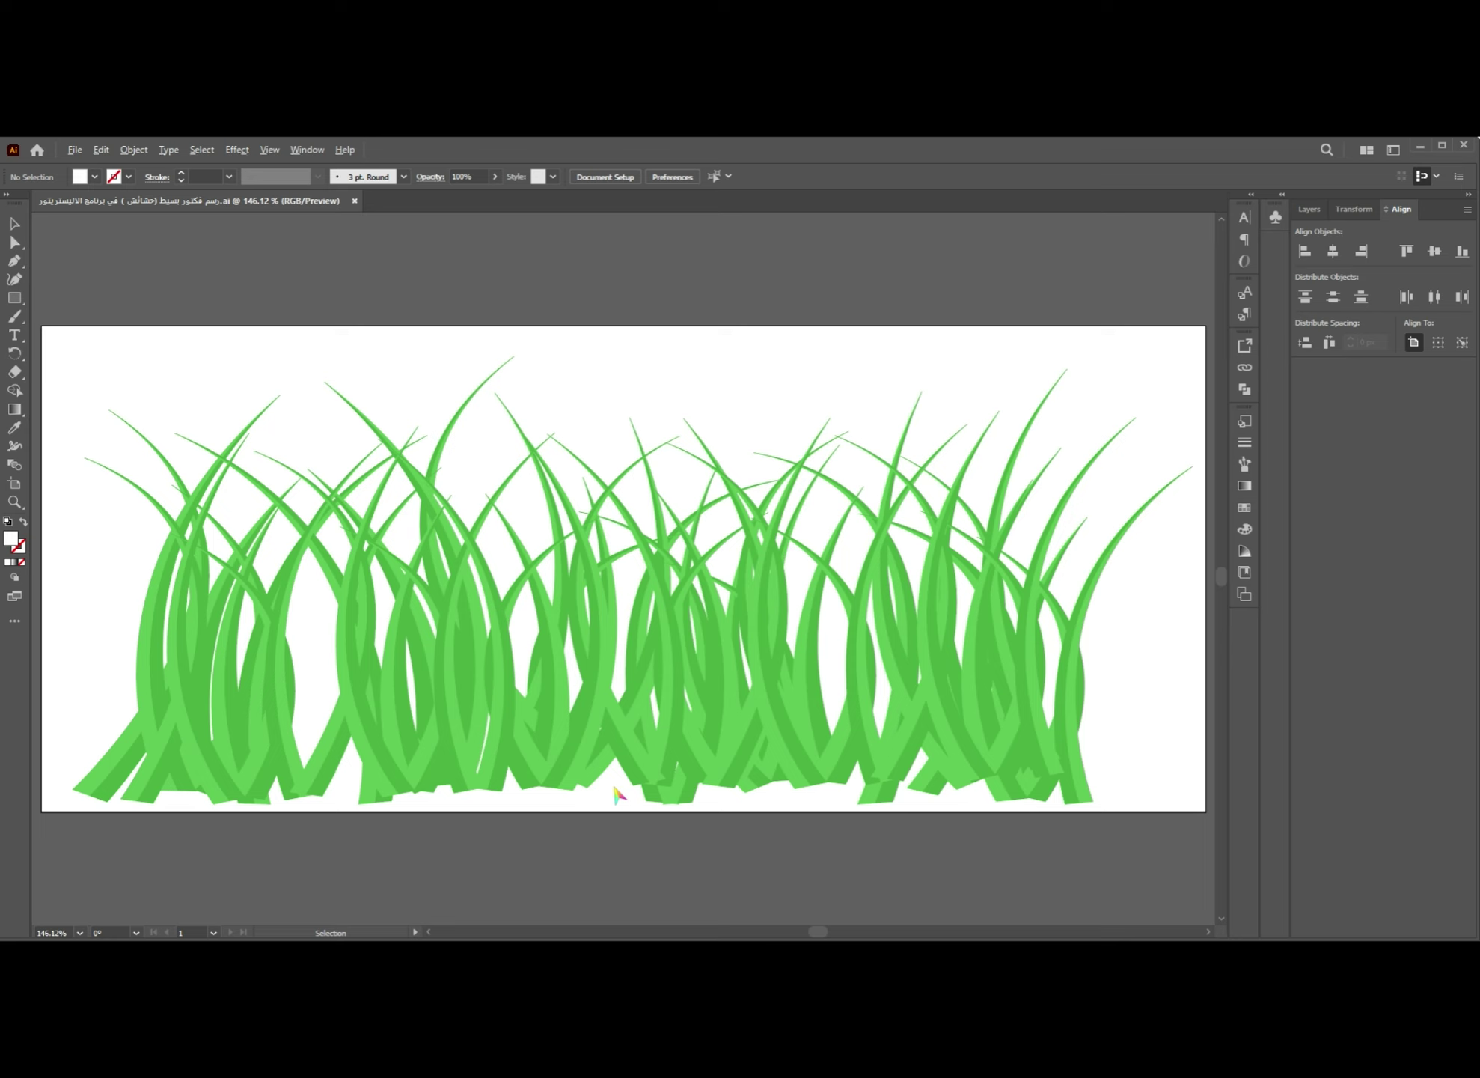
scroll(617, 793, "down", 1)
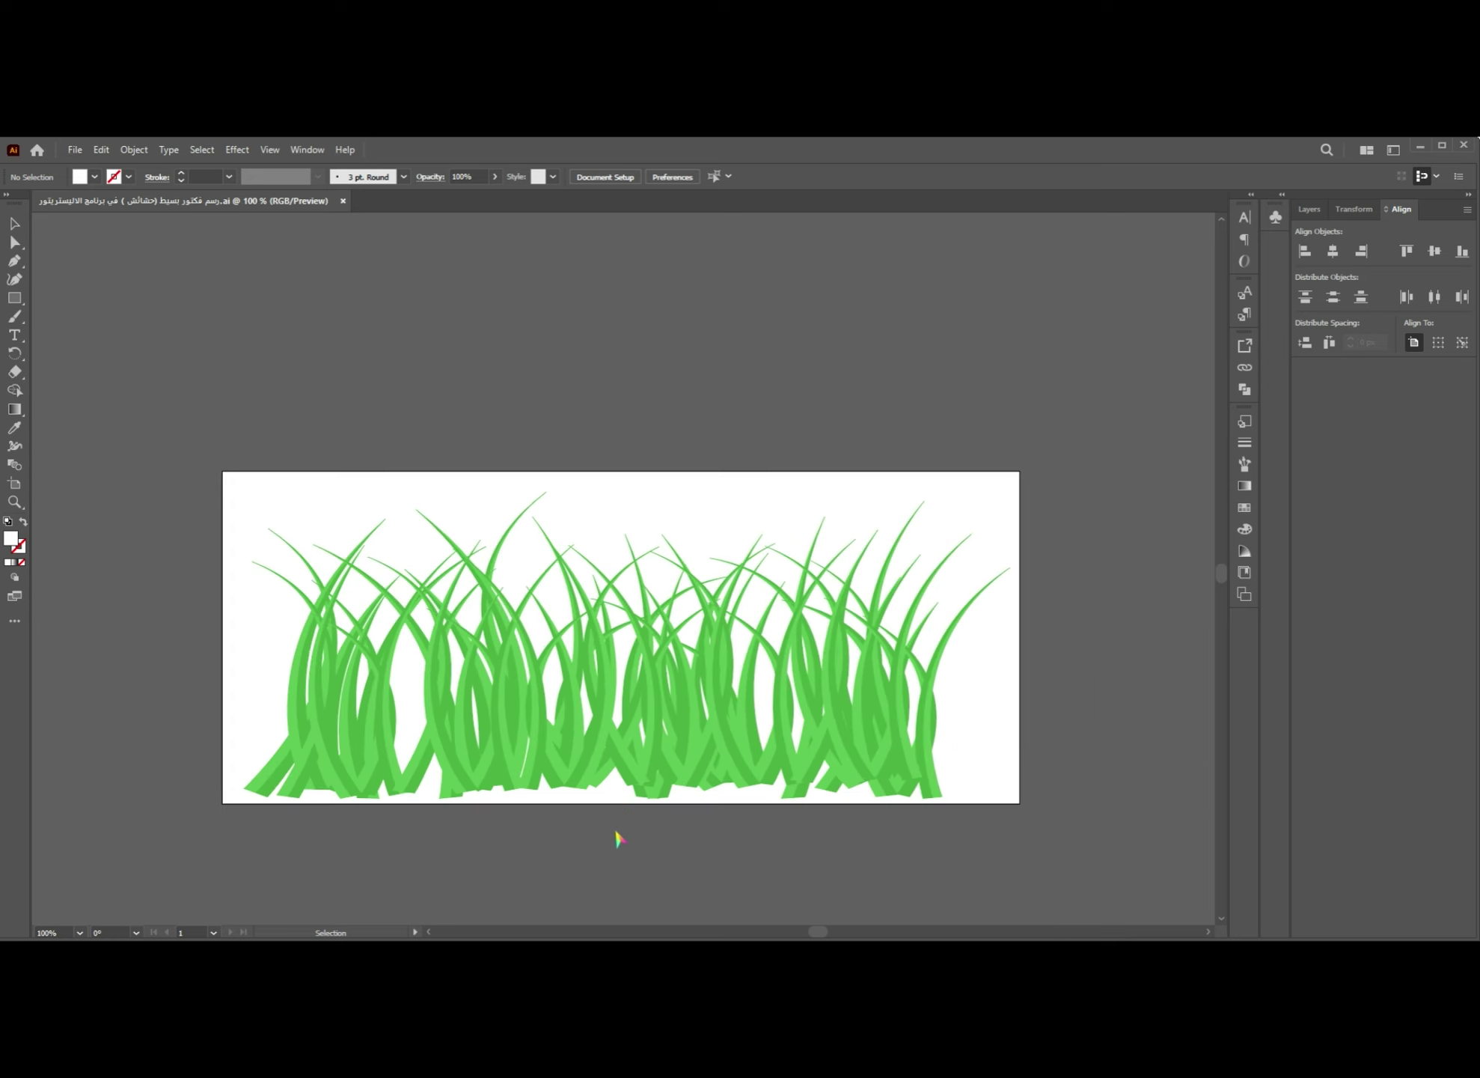
key("ctrl+0")
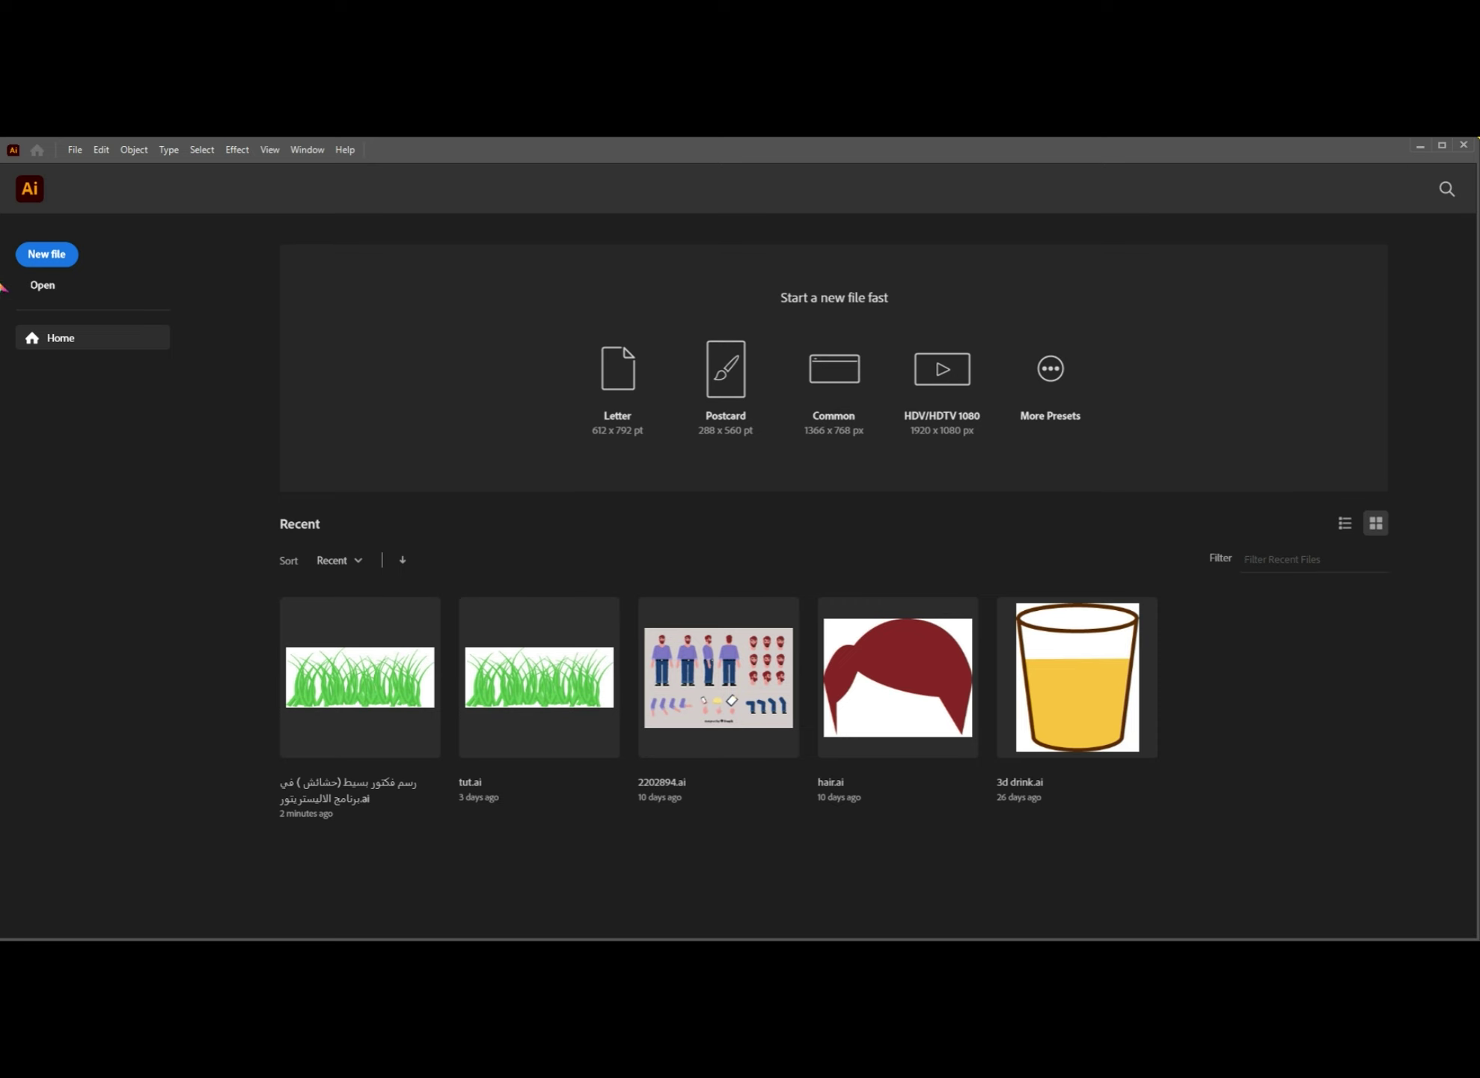
- Start a new document and choose Pixels as the unit for its width and height
left_click(47, 253)
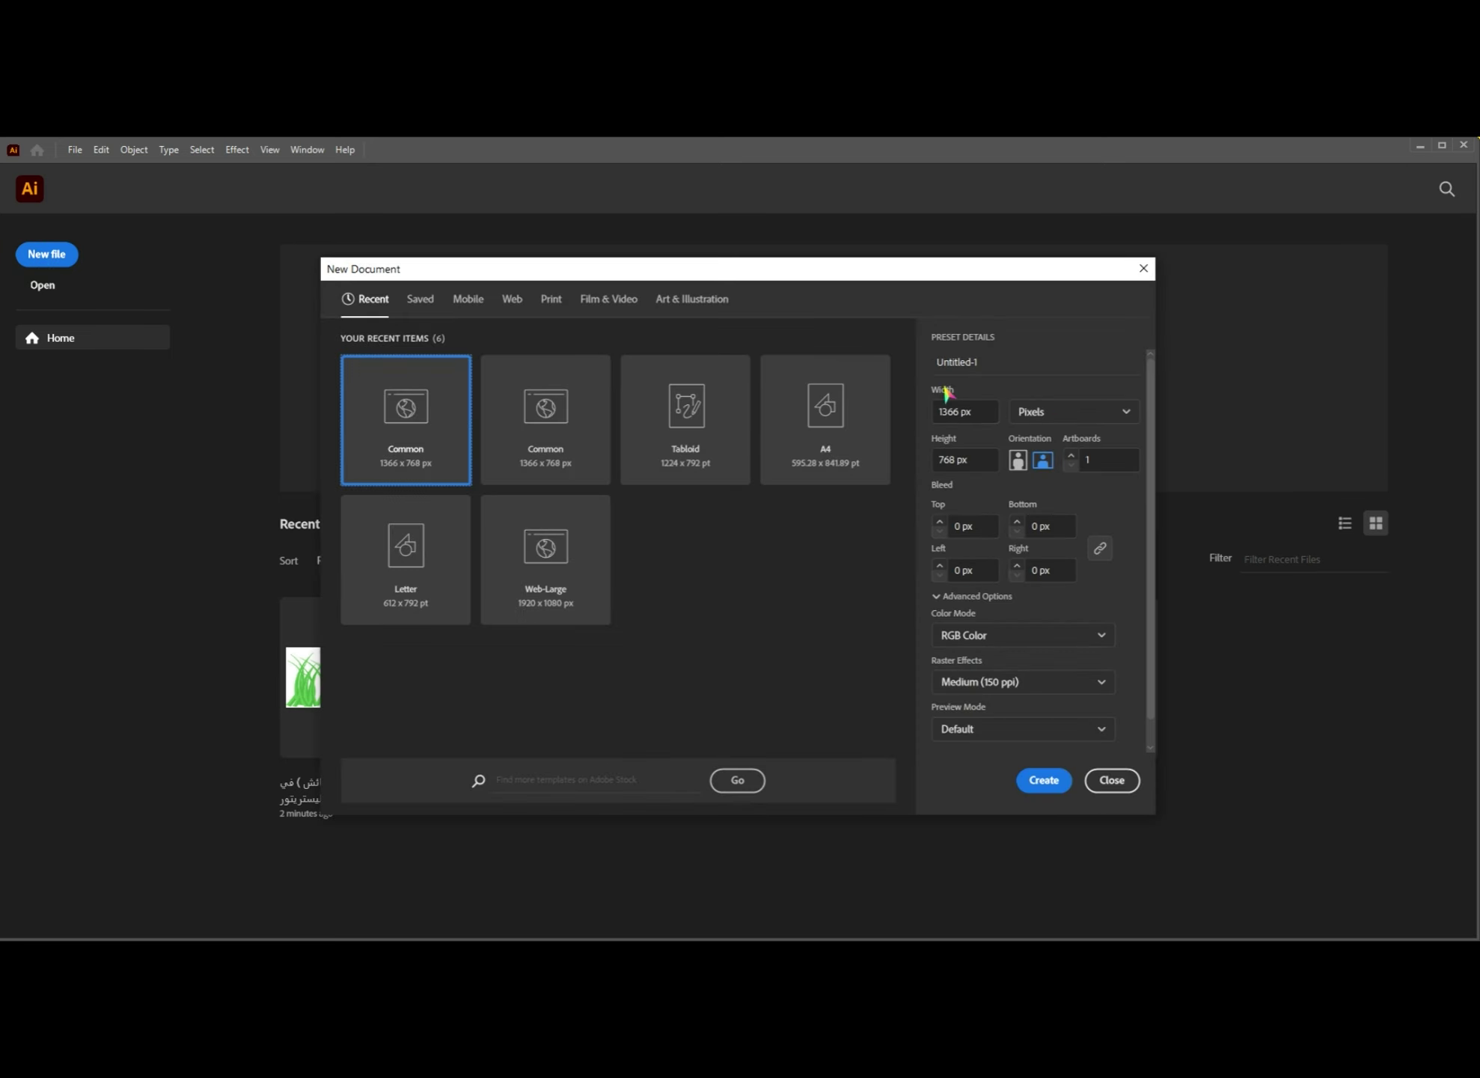
left_click(948, 410)
left_click(949, 461)
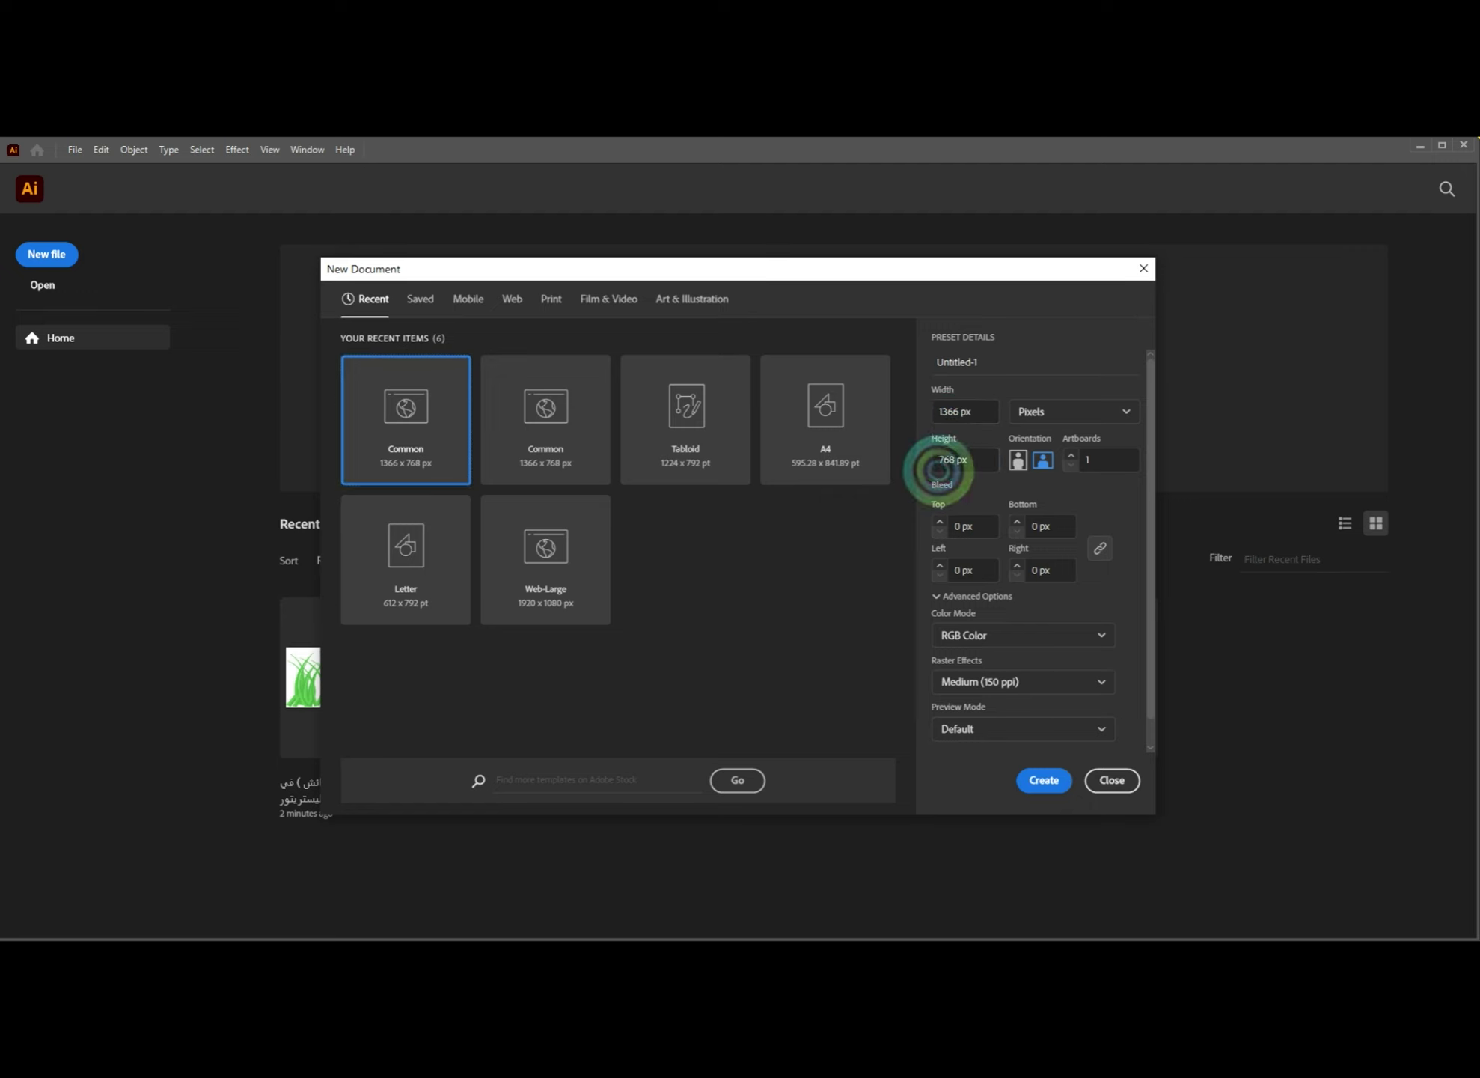
double_click(949, 460)
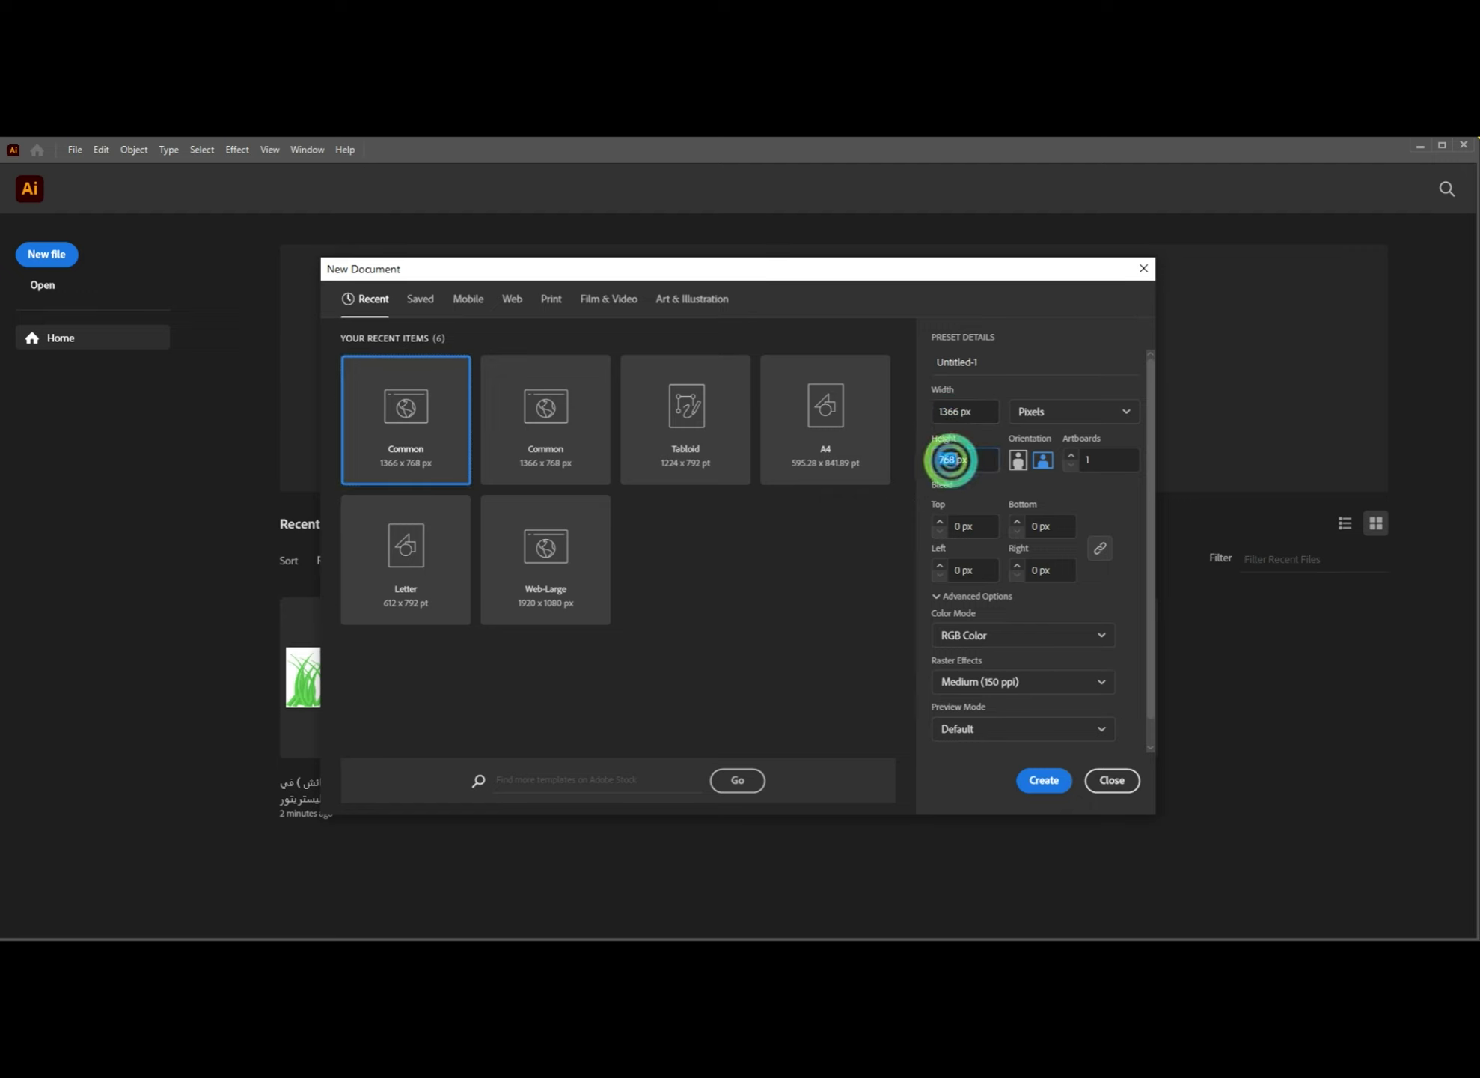
left_click(1062, 411)
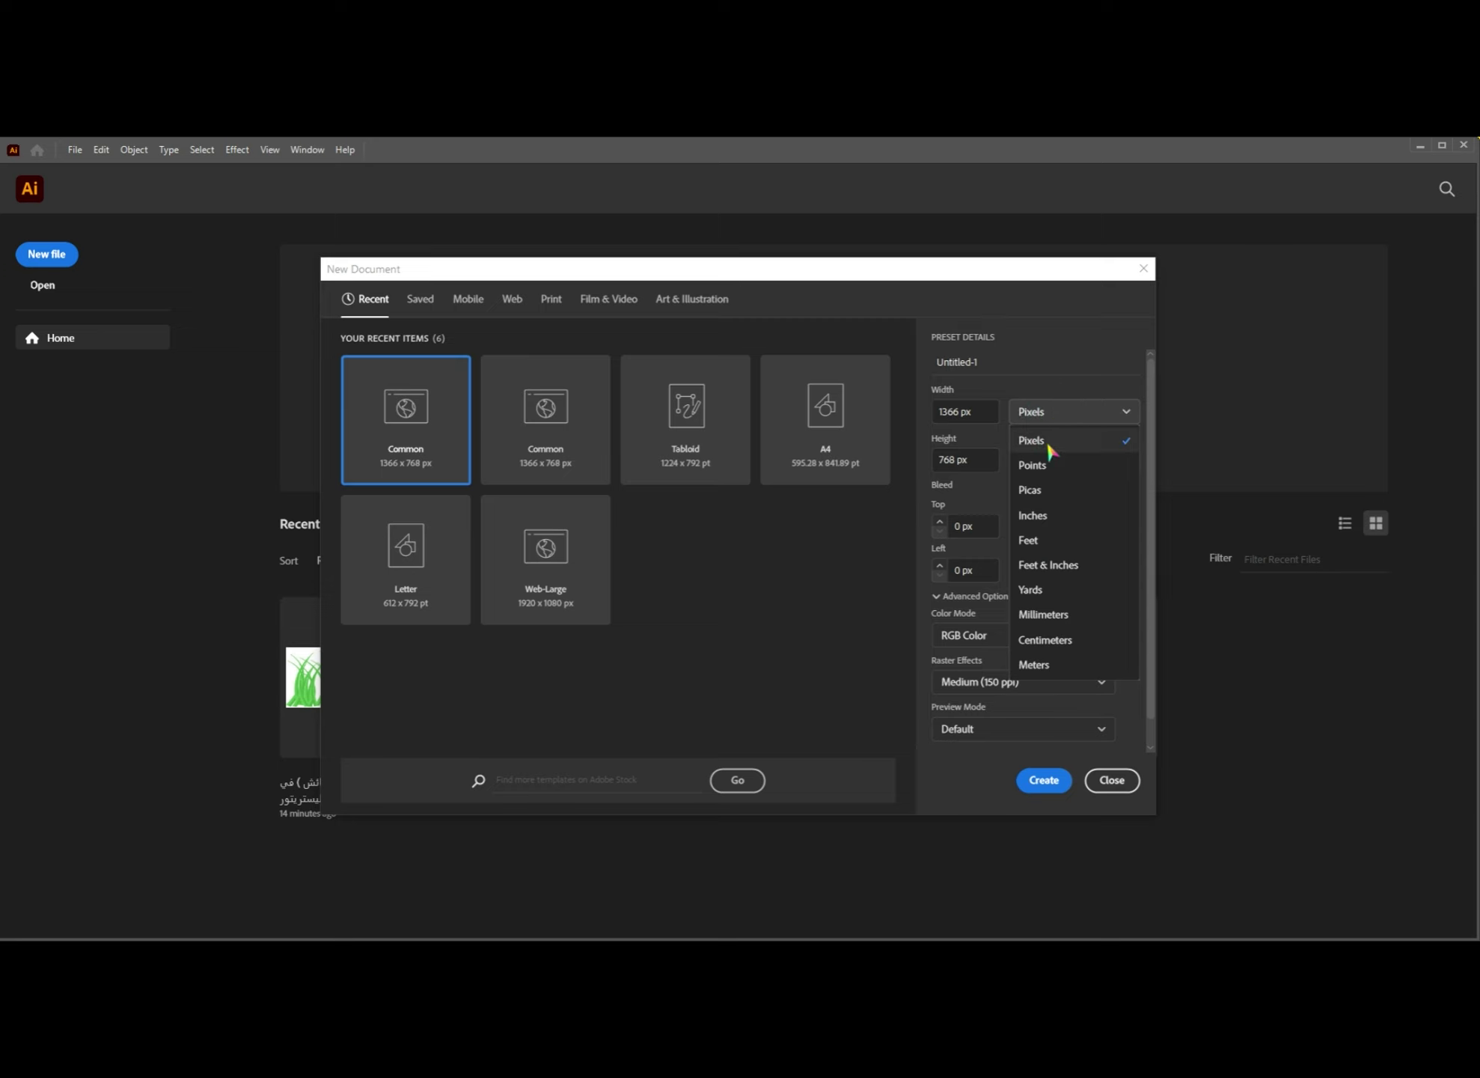
left_click(1048, 442)
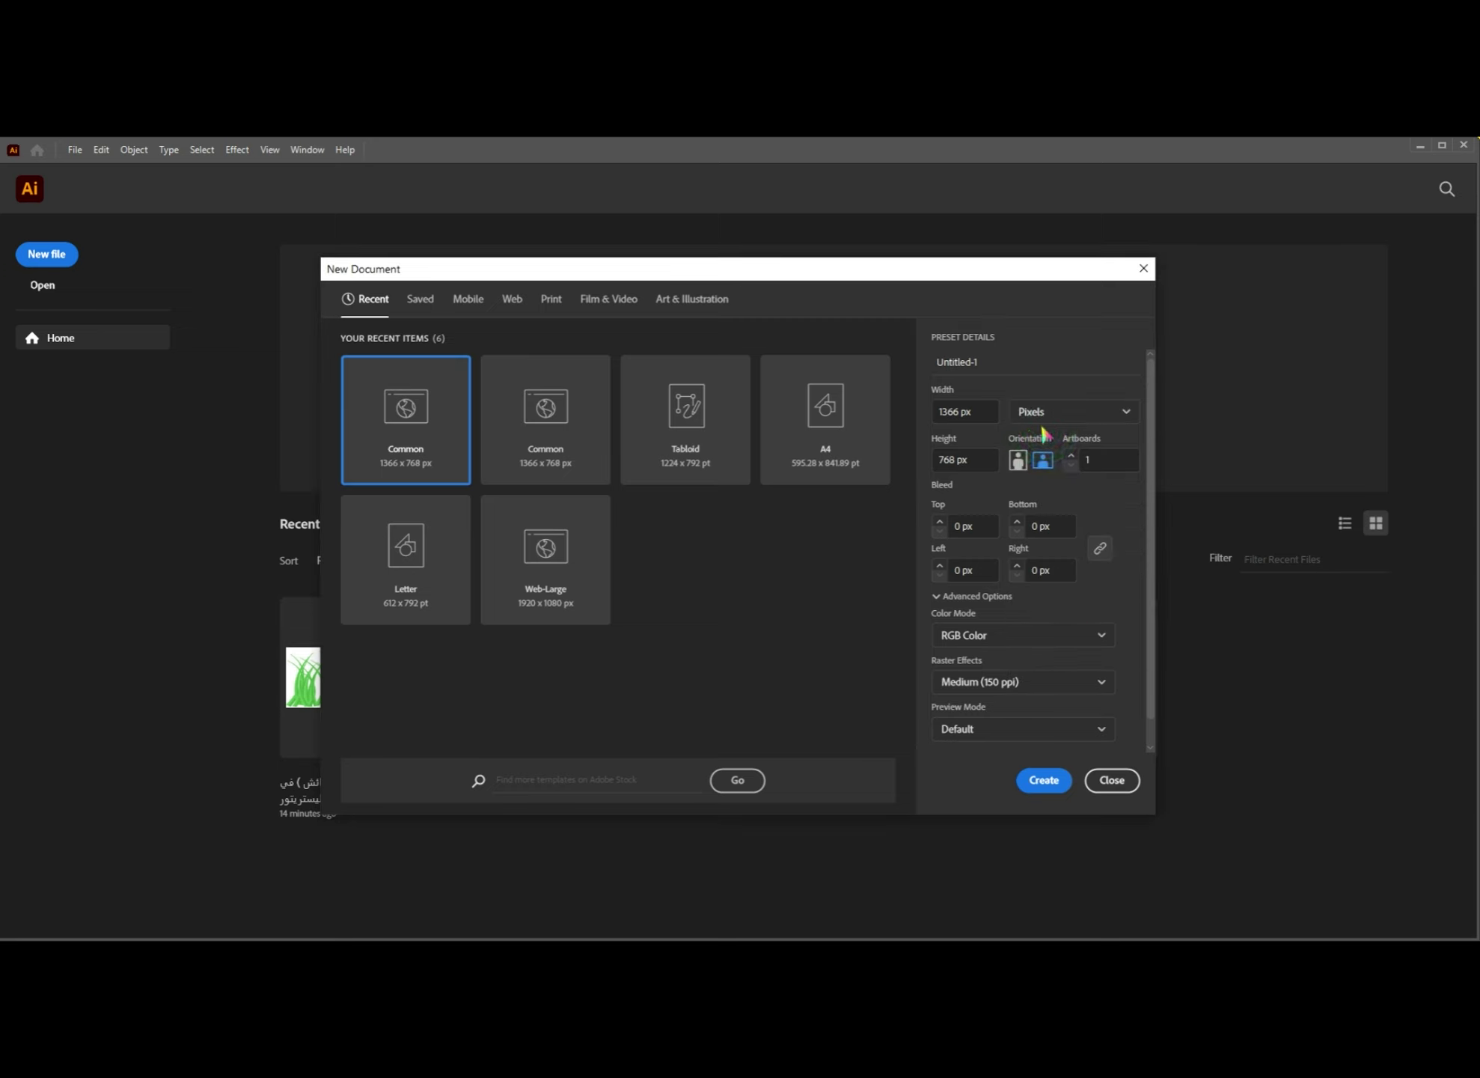
- Set the new document's width to 2000 px and its height to 1600 px
double_click(952, 413)
type("2")
key("Tab")
key("Tab")
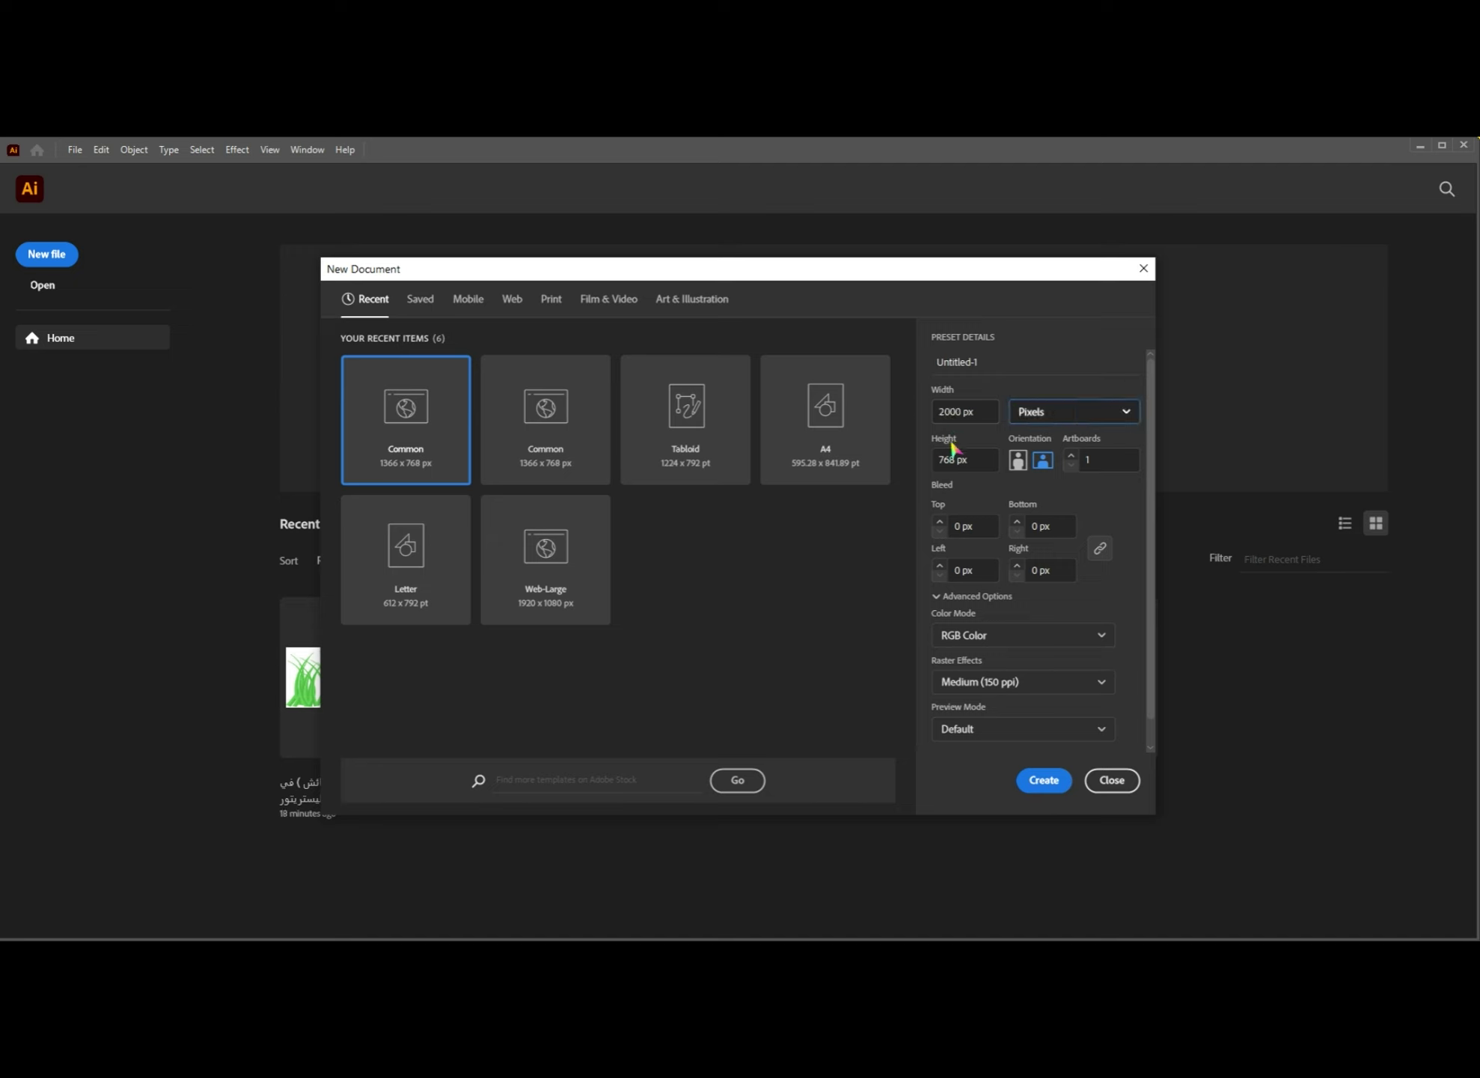
type("1")
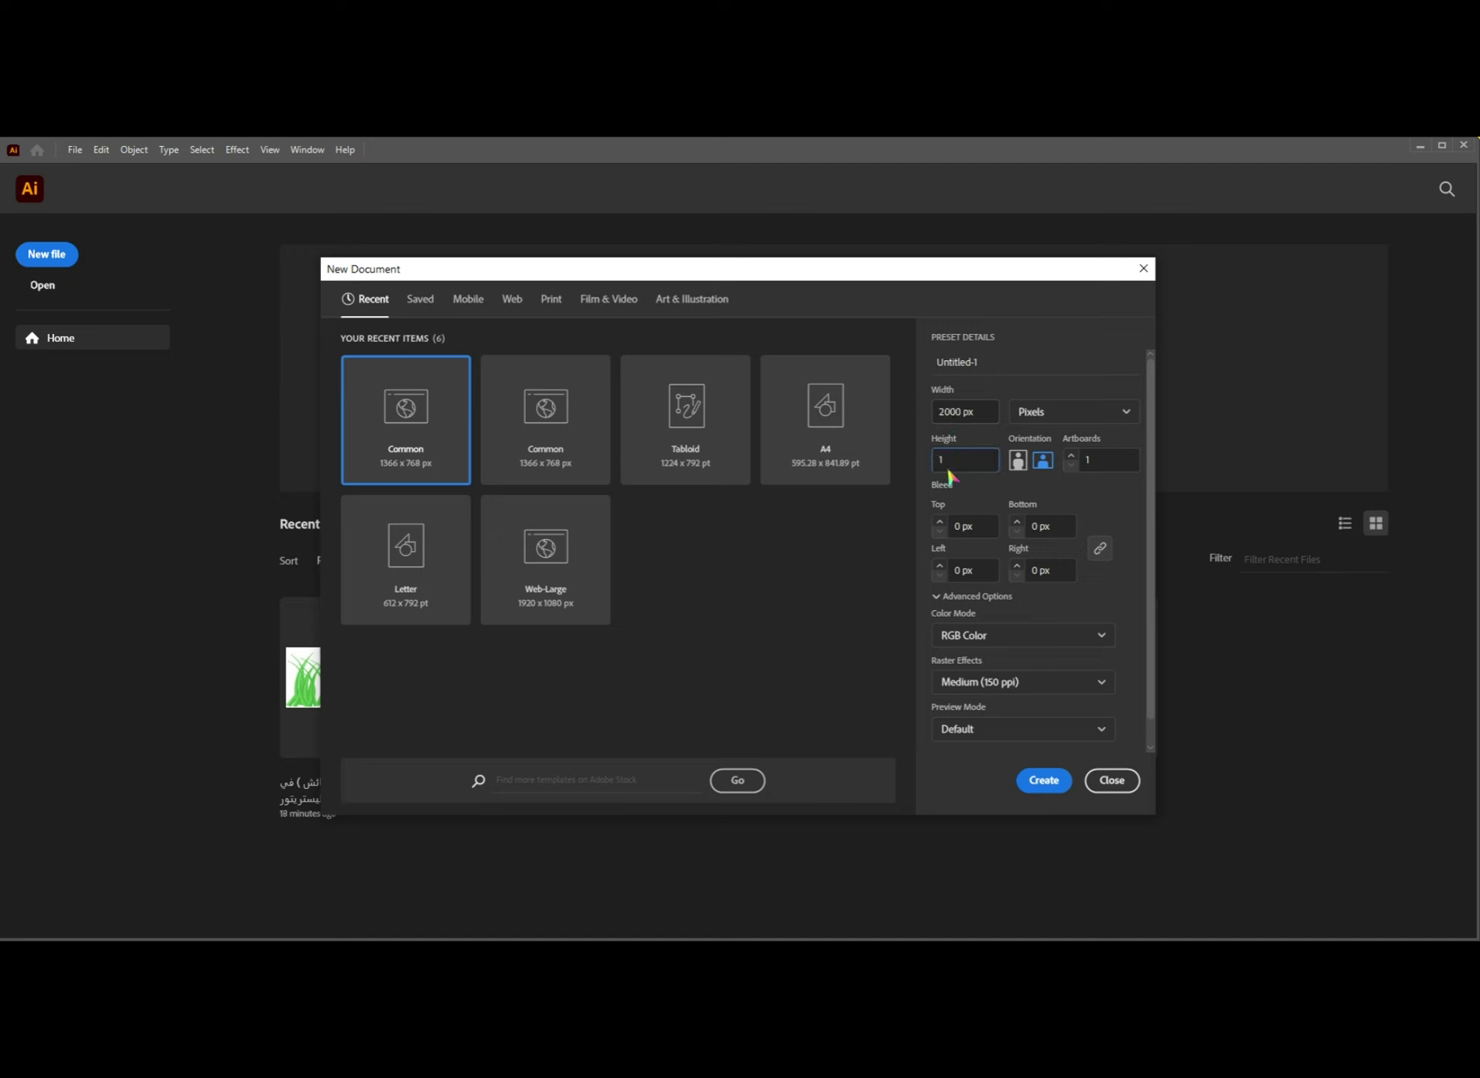
type("600")
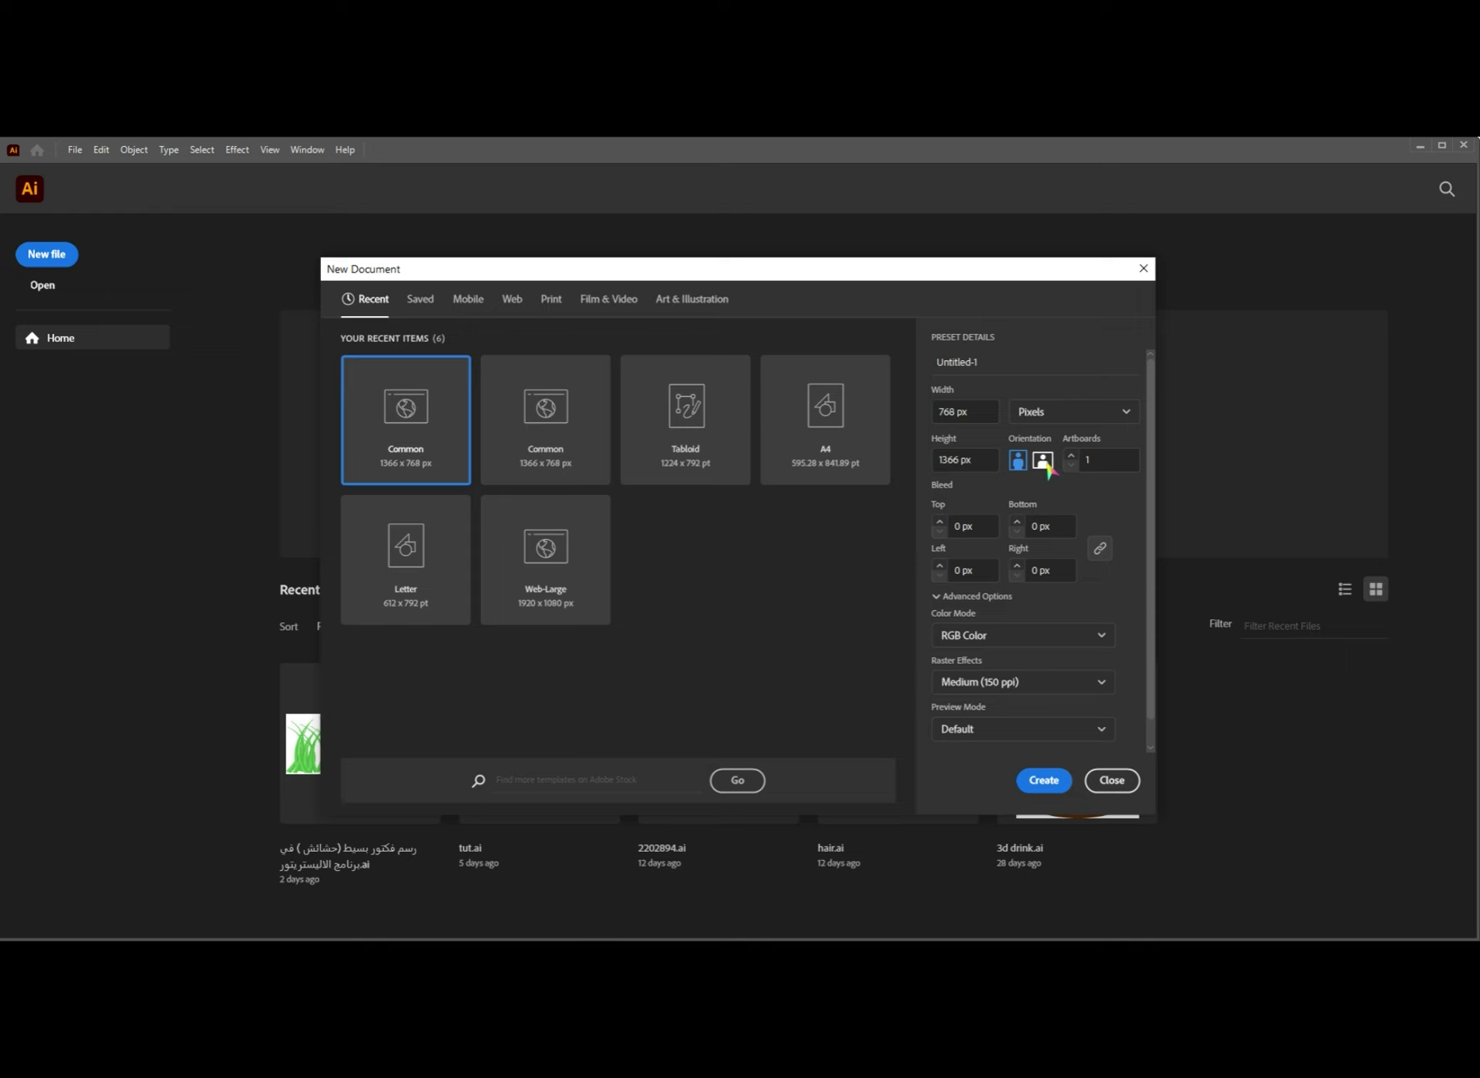
- Set the new document's orientation to landscape, with a size of 1366 x 768 px
left_click(1044, 459)
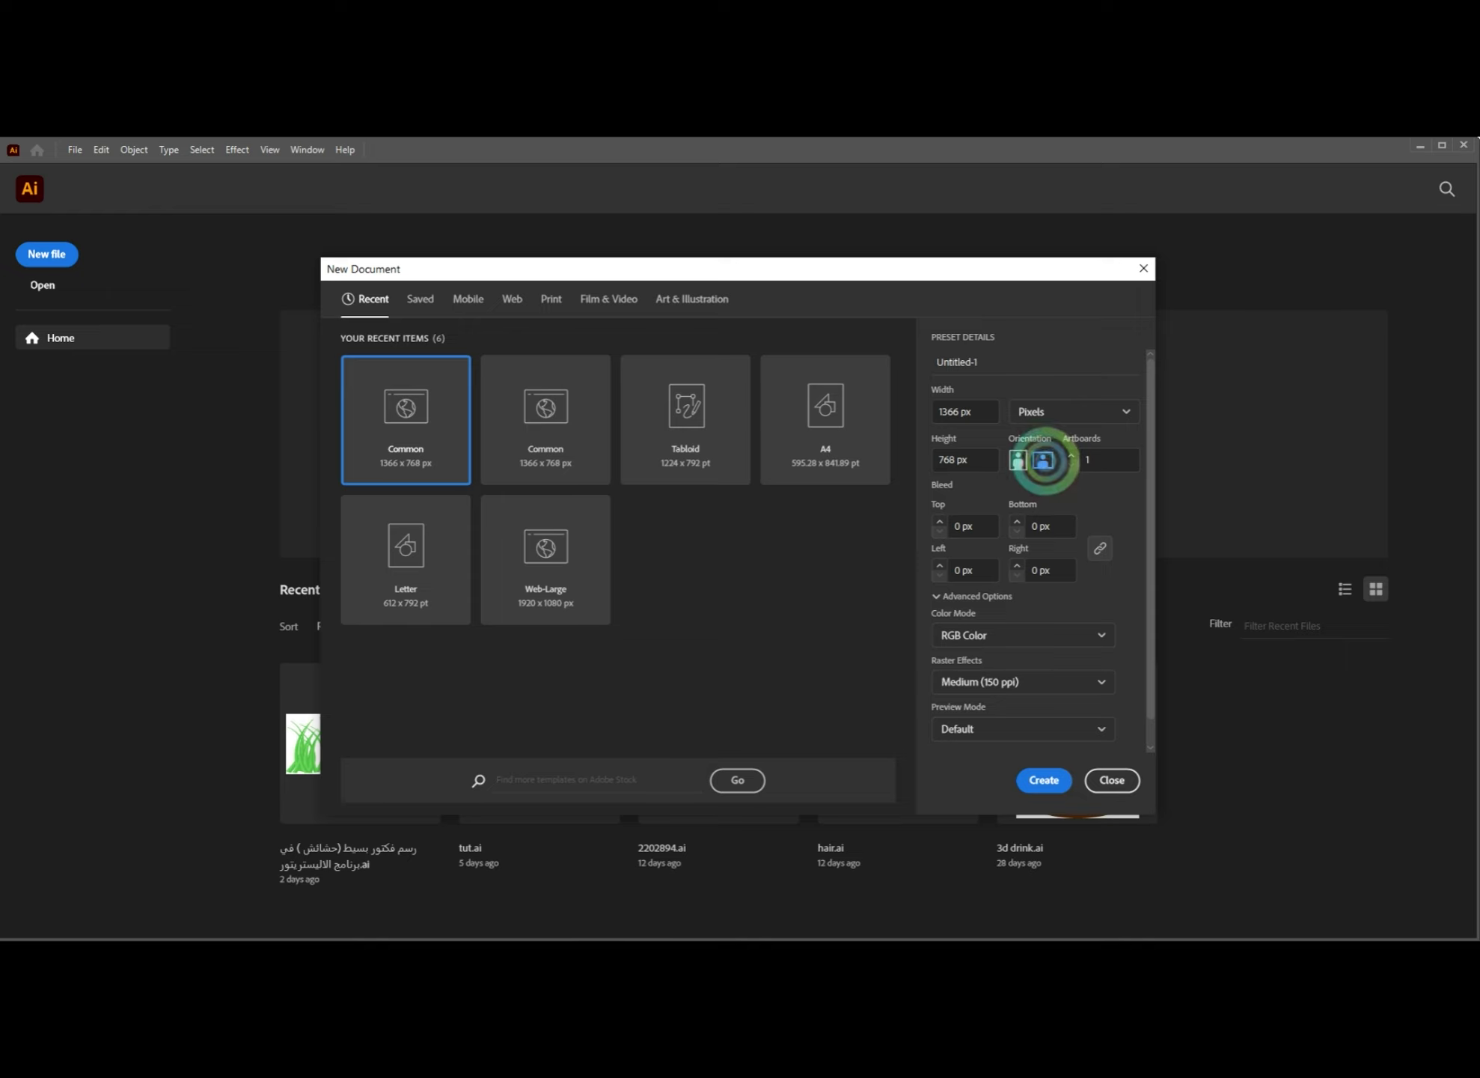
left_click(1046, 458)
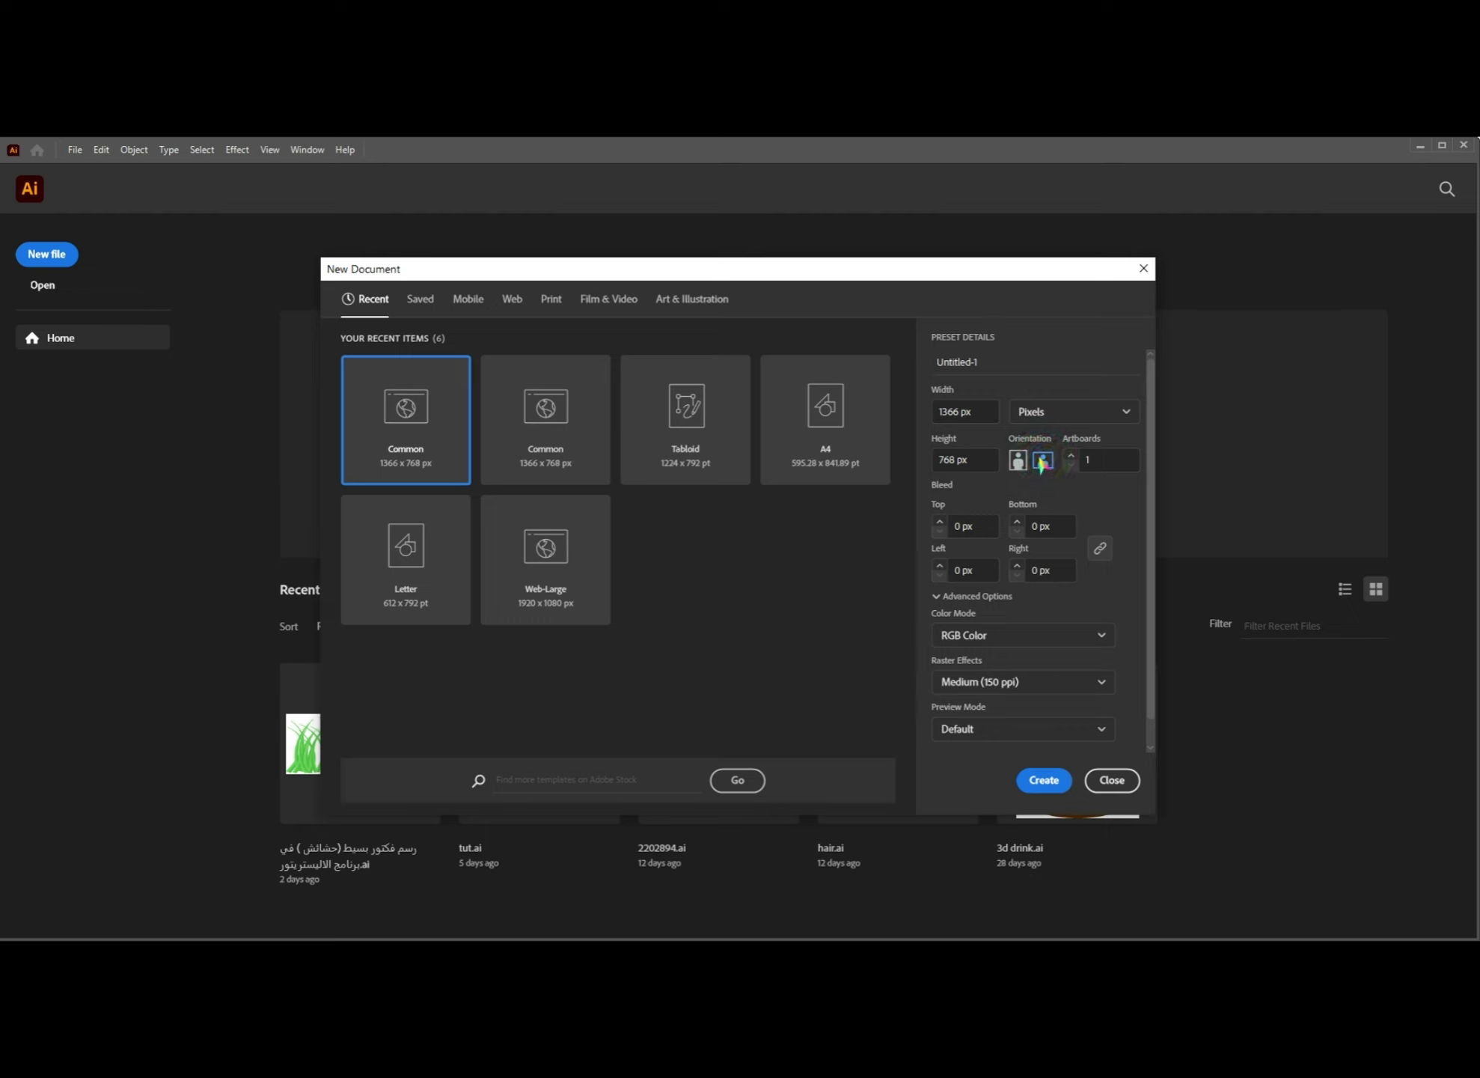
left_click(1043, 461)
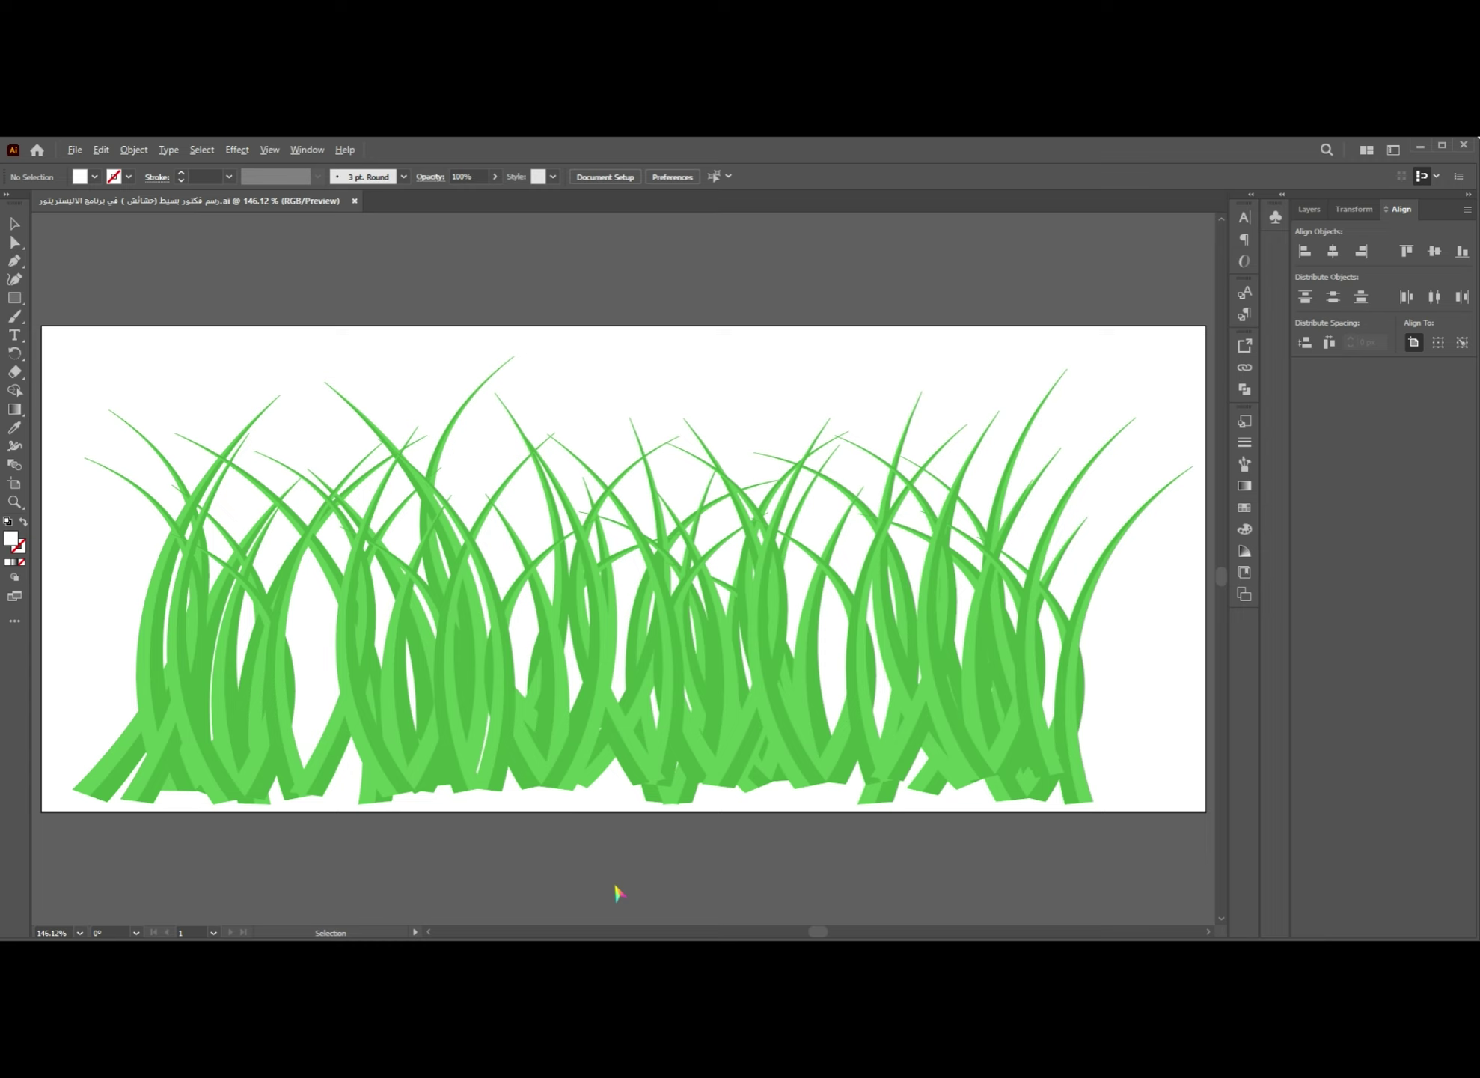
- Review the finished grass artwork again, checking the wide format of its artboard
key("ctrl+1")
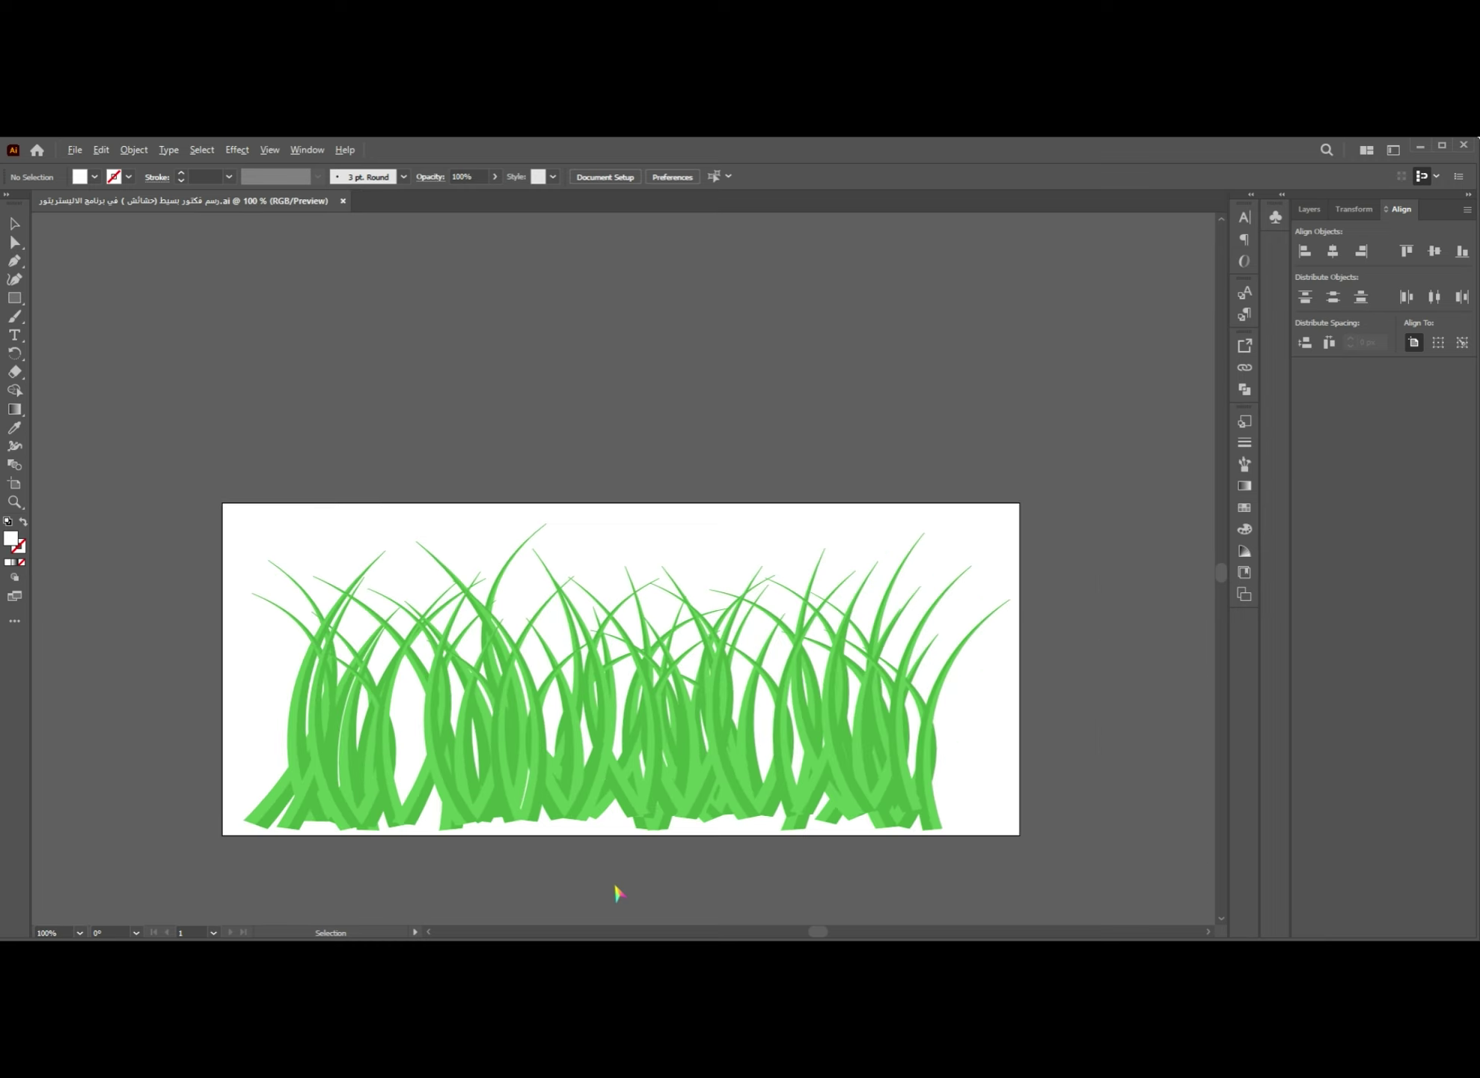
left_click_drag(616, 885, 621, 760)
scroll(621, 759, "down", 2)
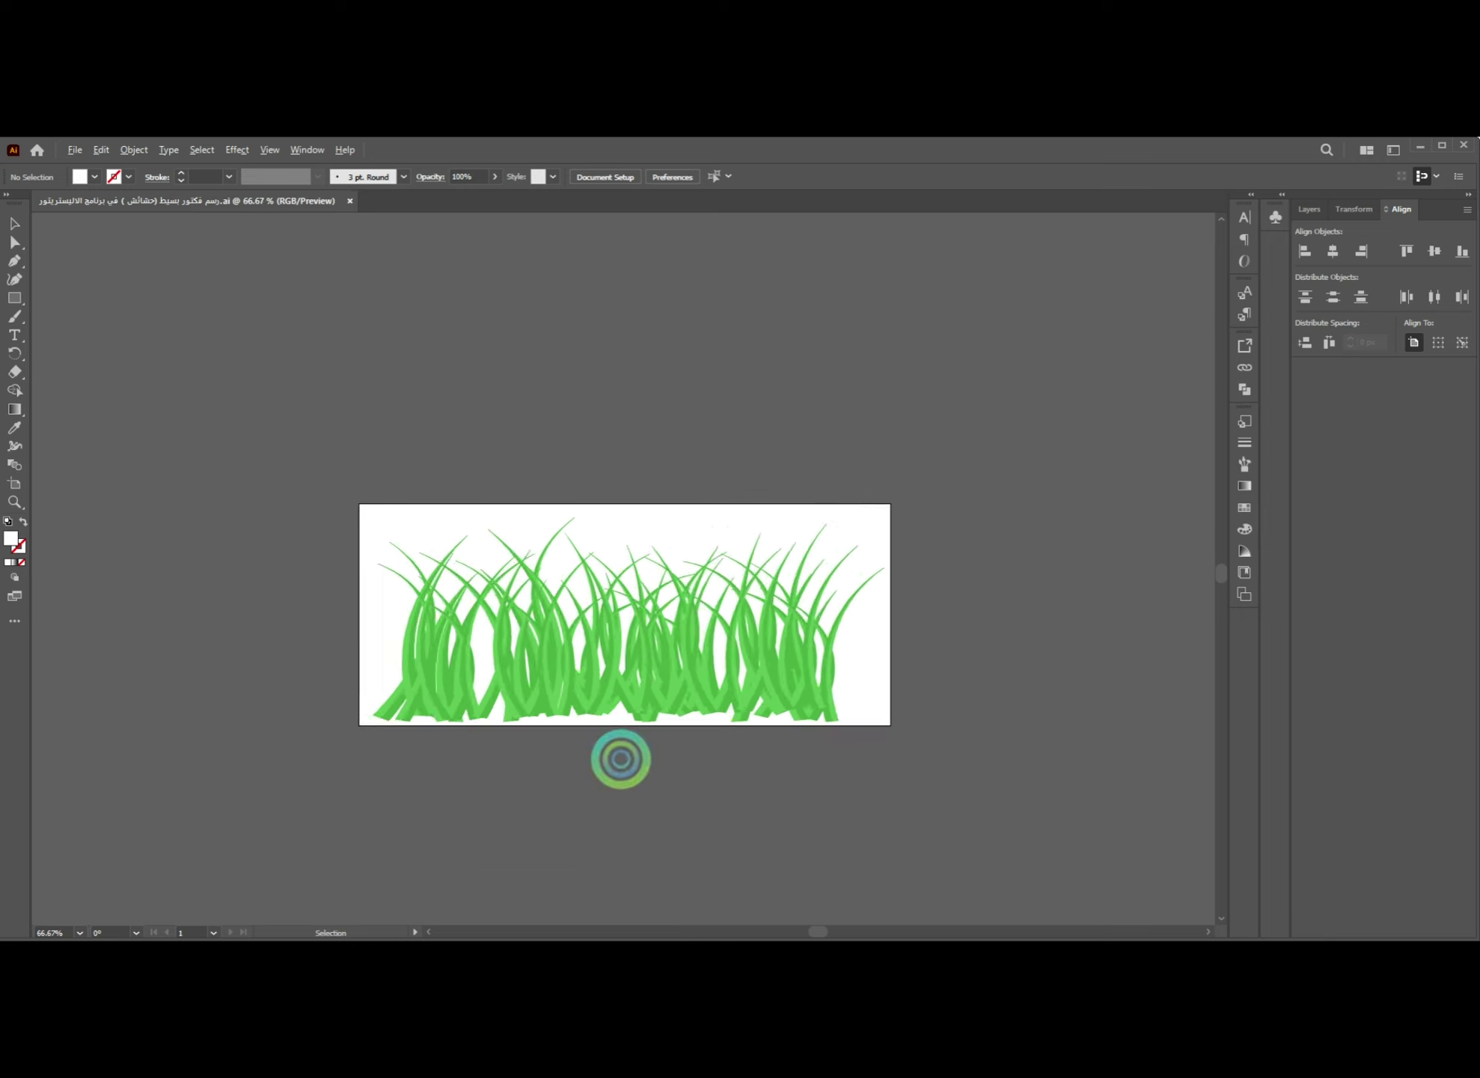
key("ctrl+0")
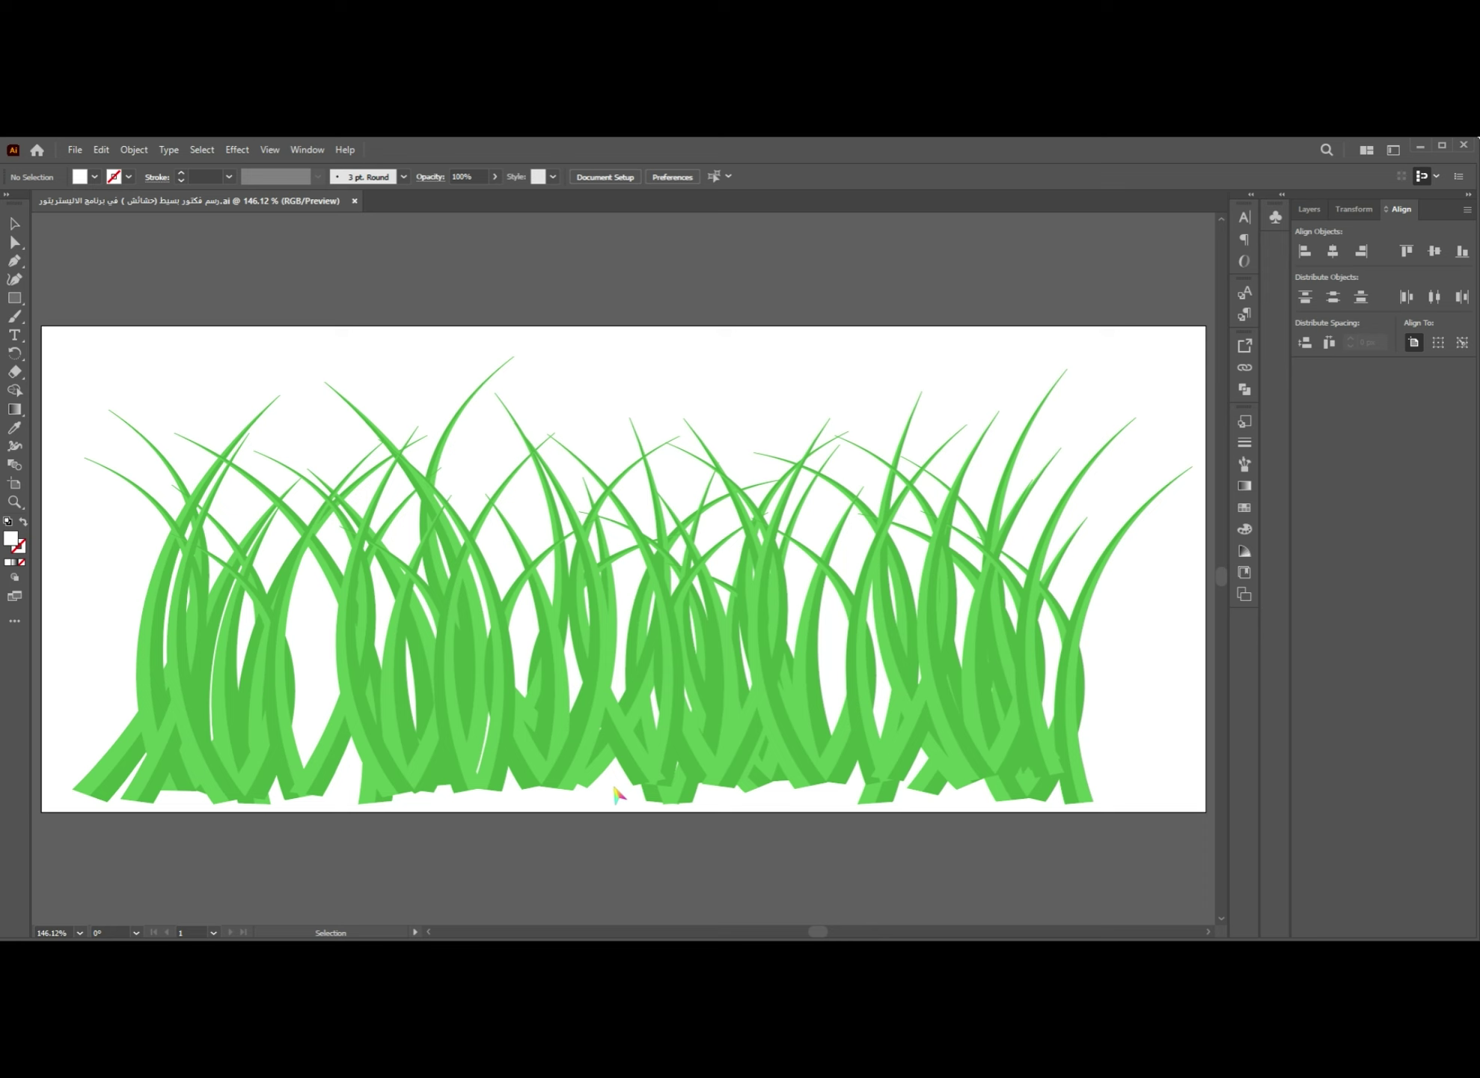
scroll(615, 792, "down", 1)
key("ctrl+0")
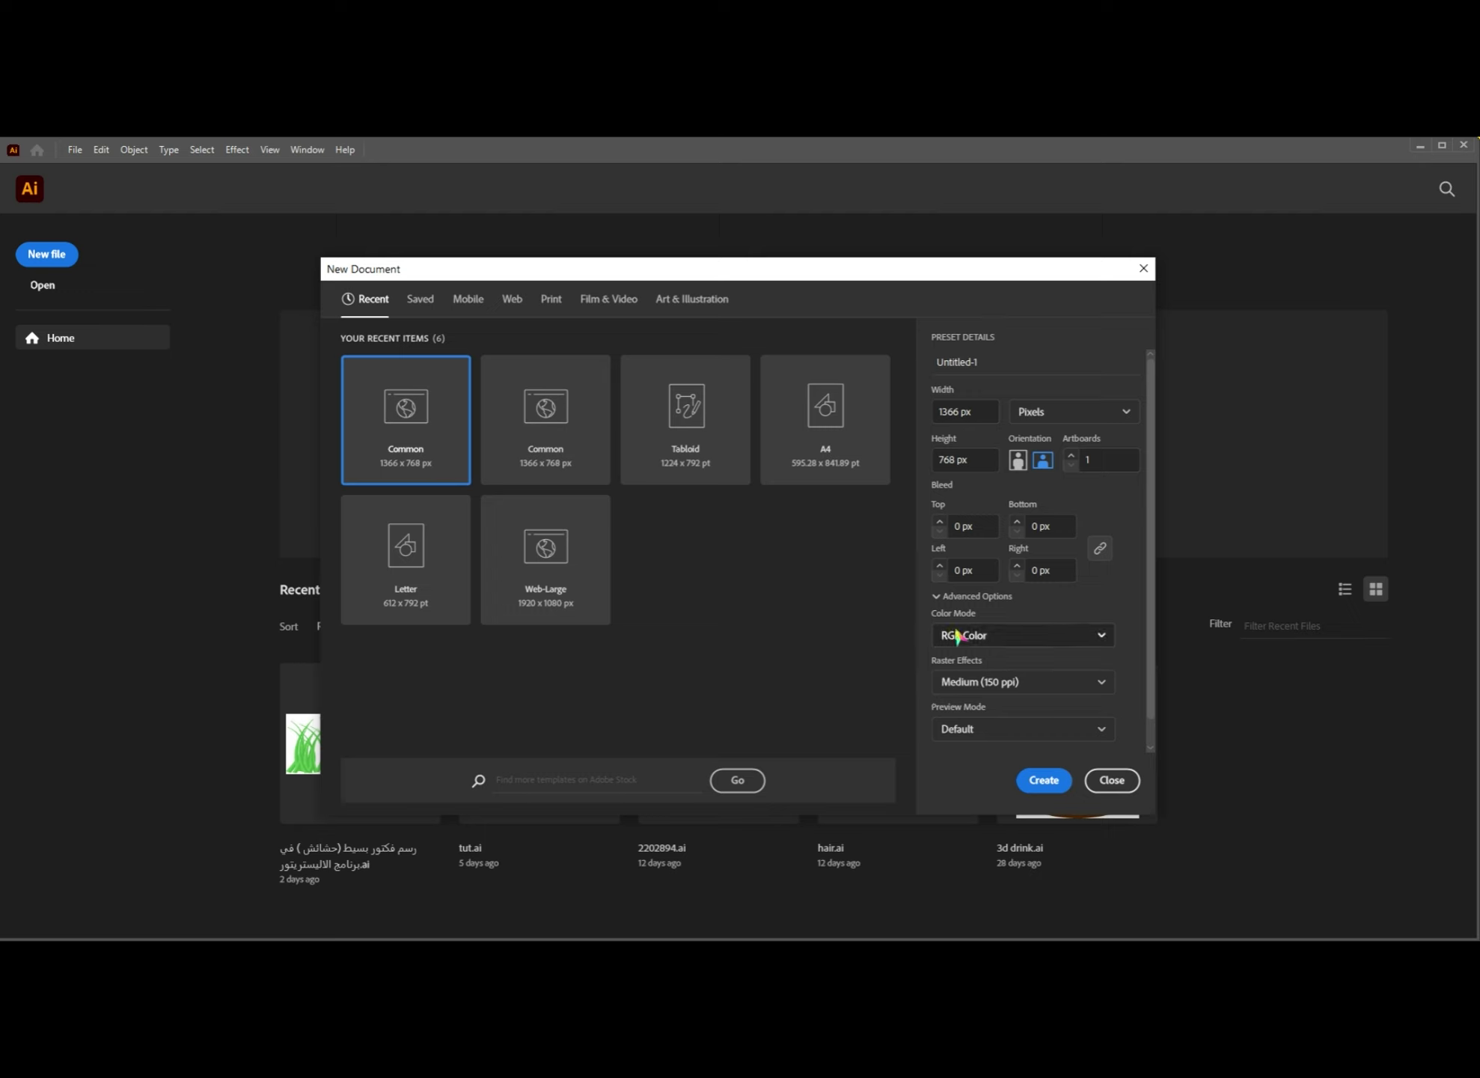
- Choose RGB Color as the new document's color mode
left_click(958, 636)
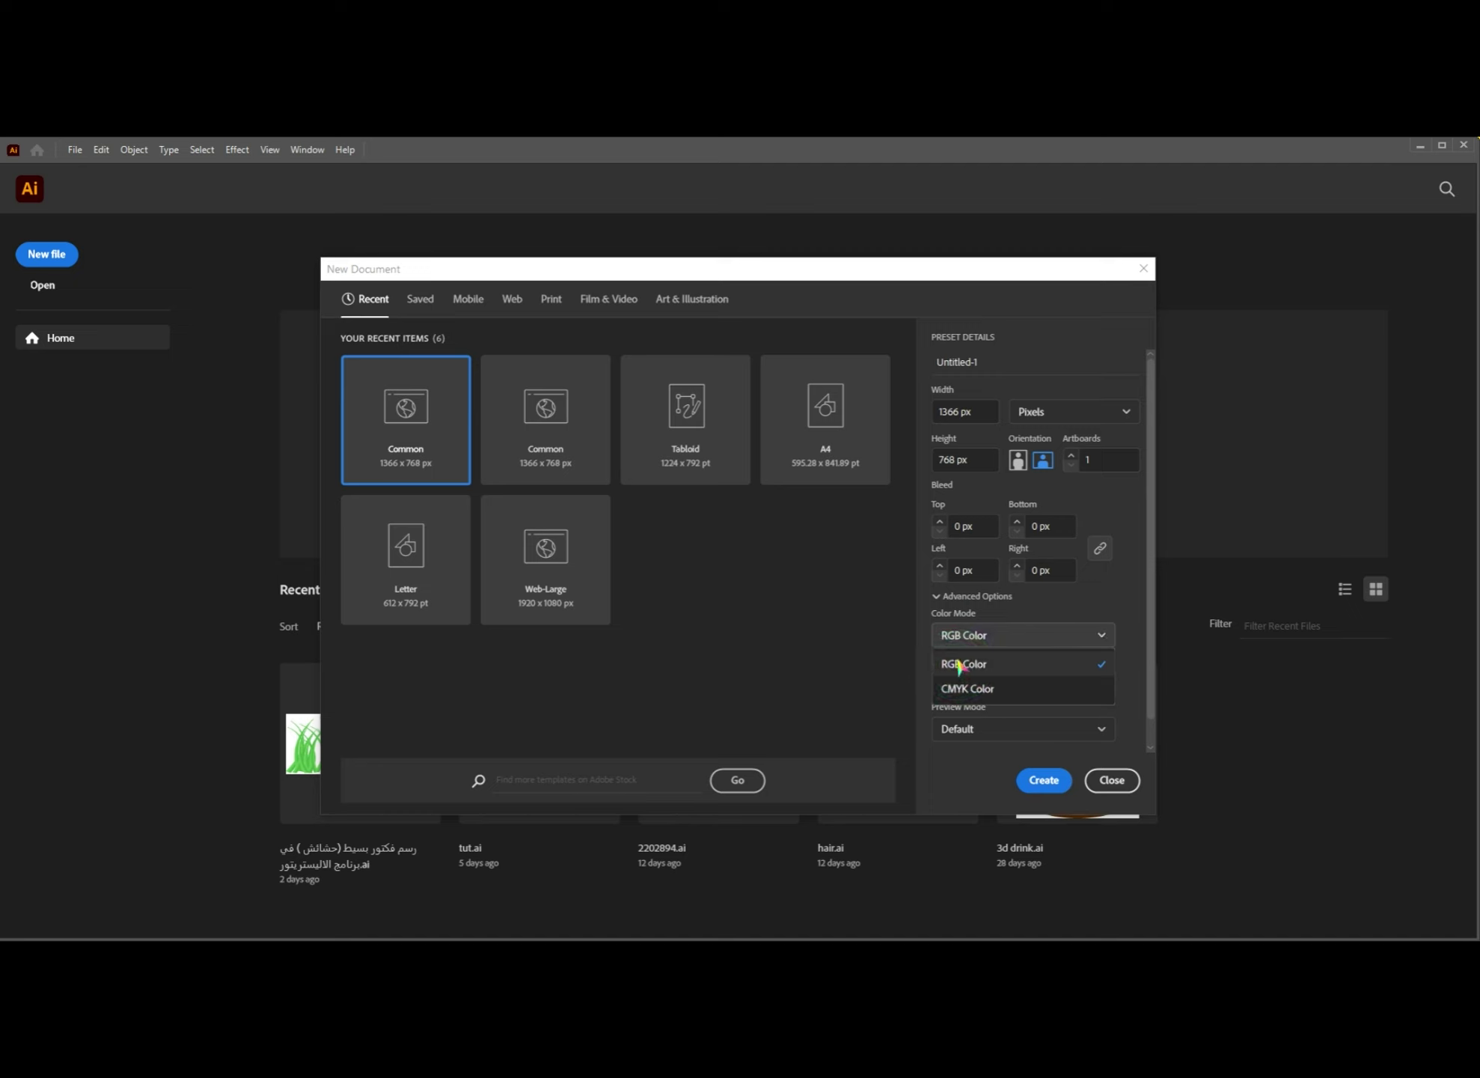
left_click(958, 664)
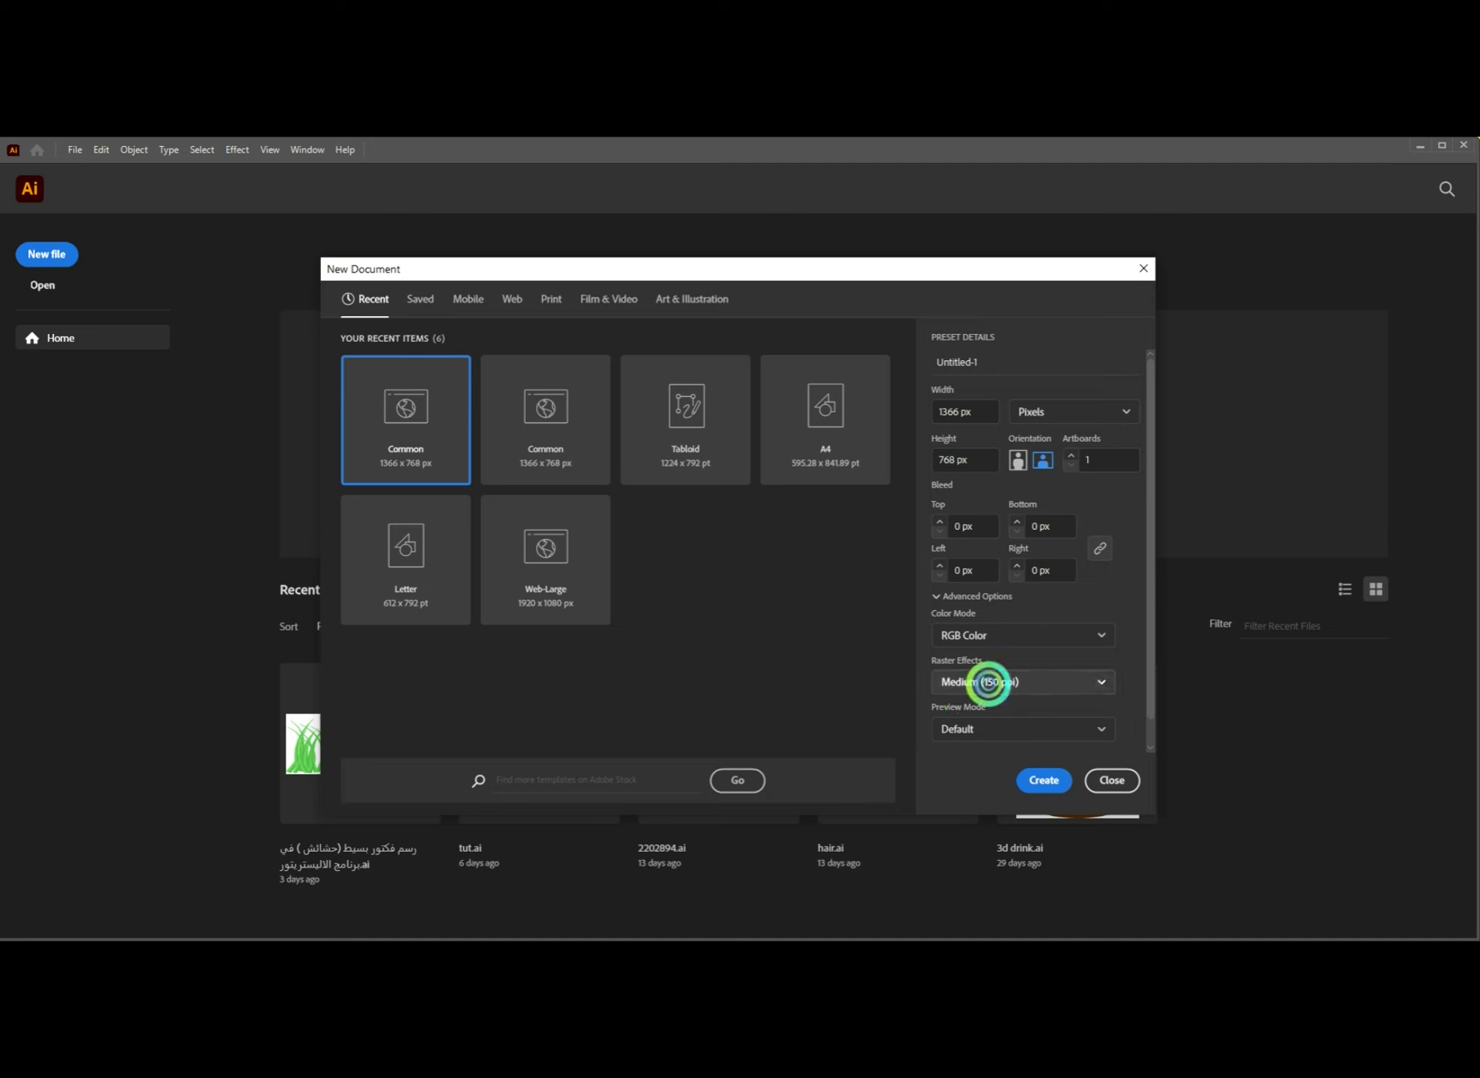
- Try the raster effects resolutions Screen (72 ppi) and 36 ppi for the new document
left_click(988, 681)
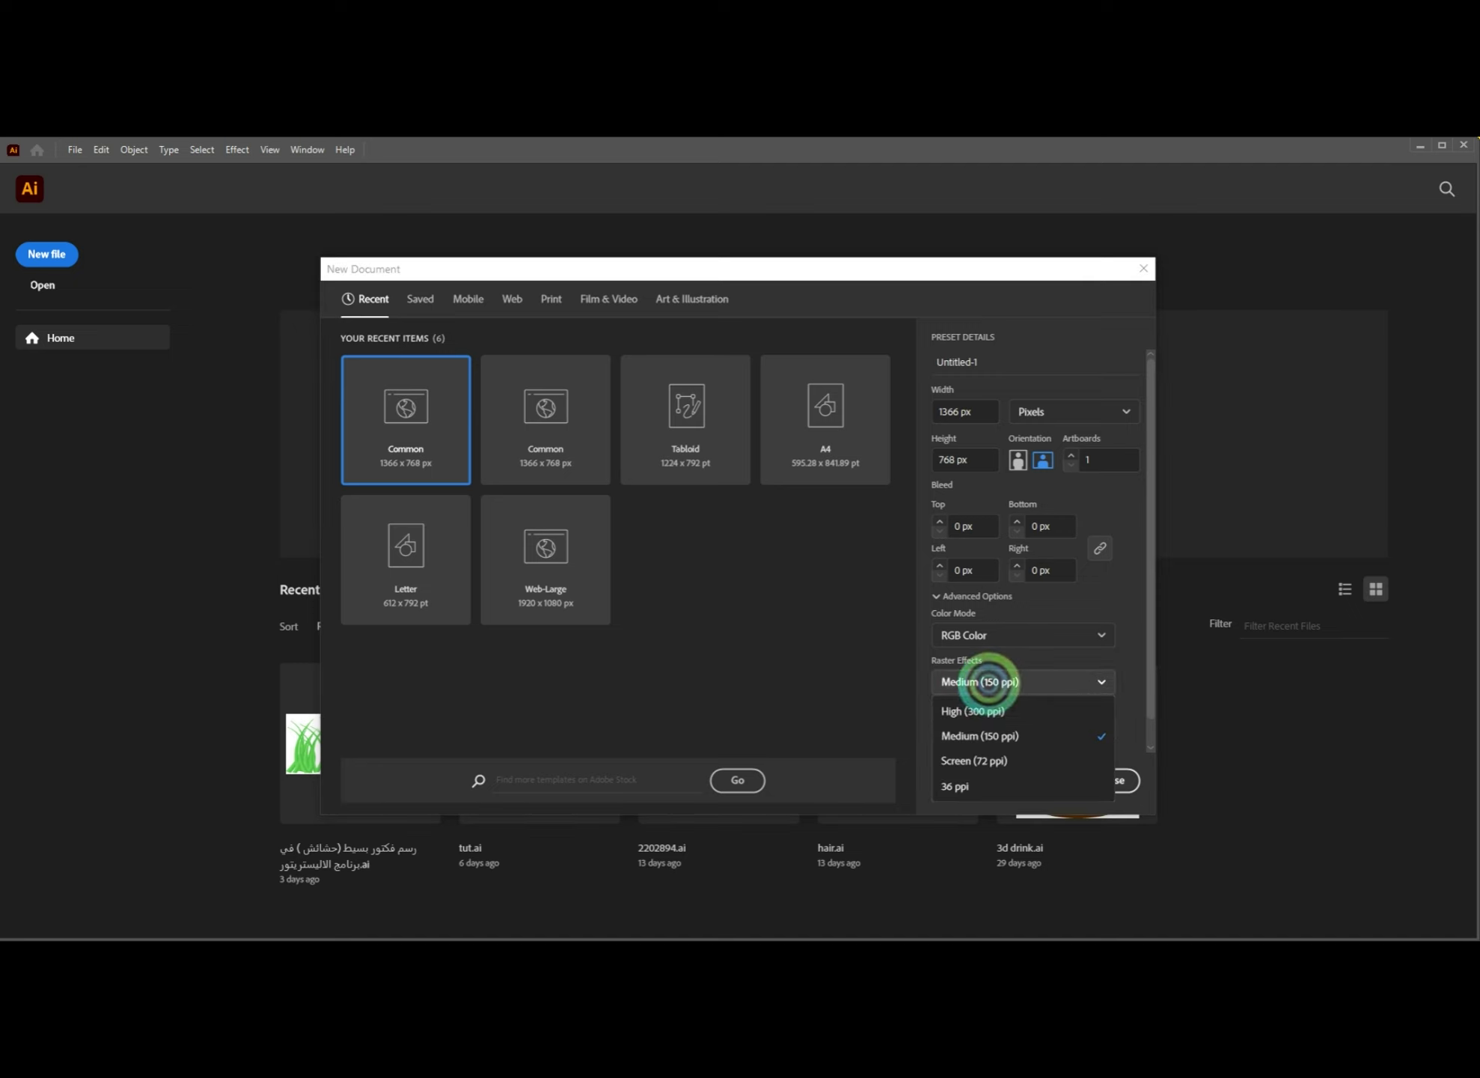
left_click(986, 761)
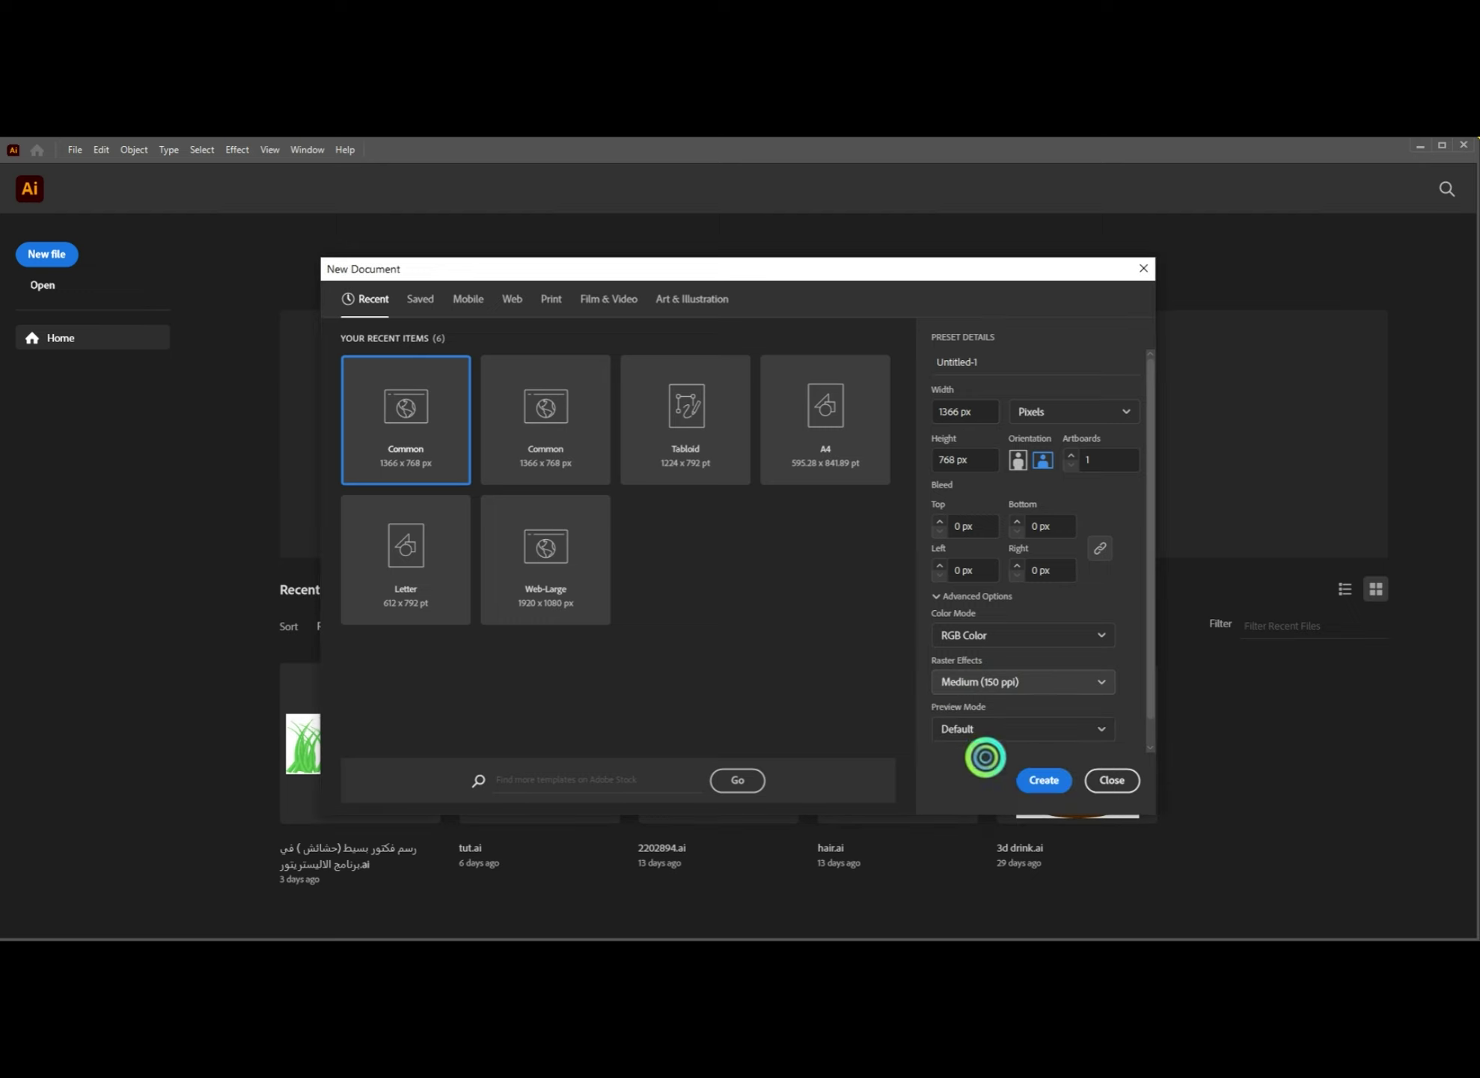
left_click(981, 683)
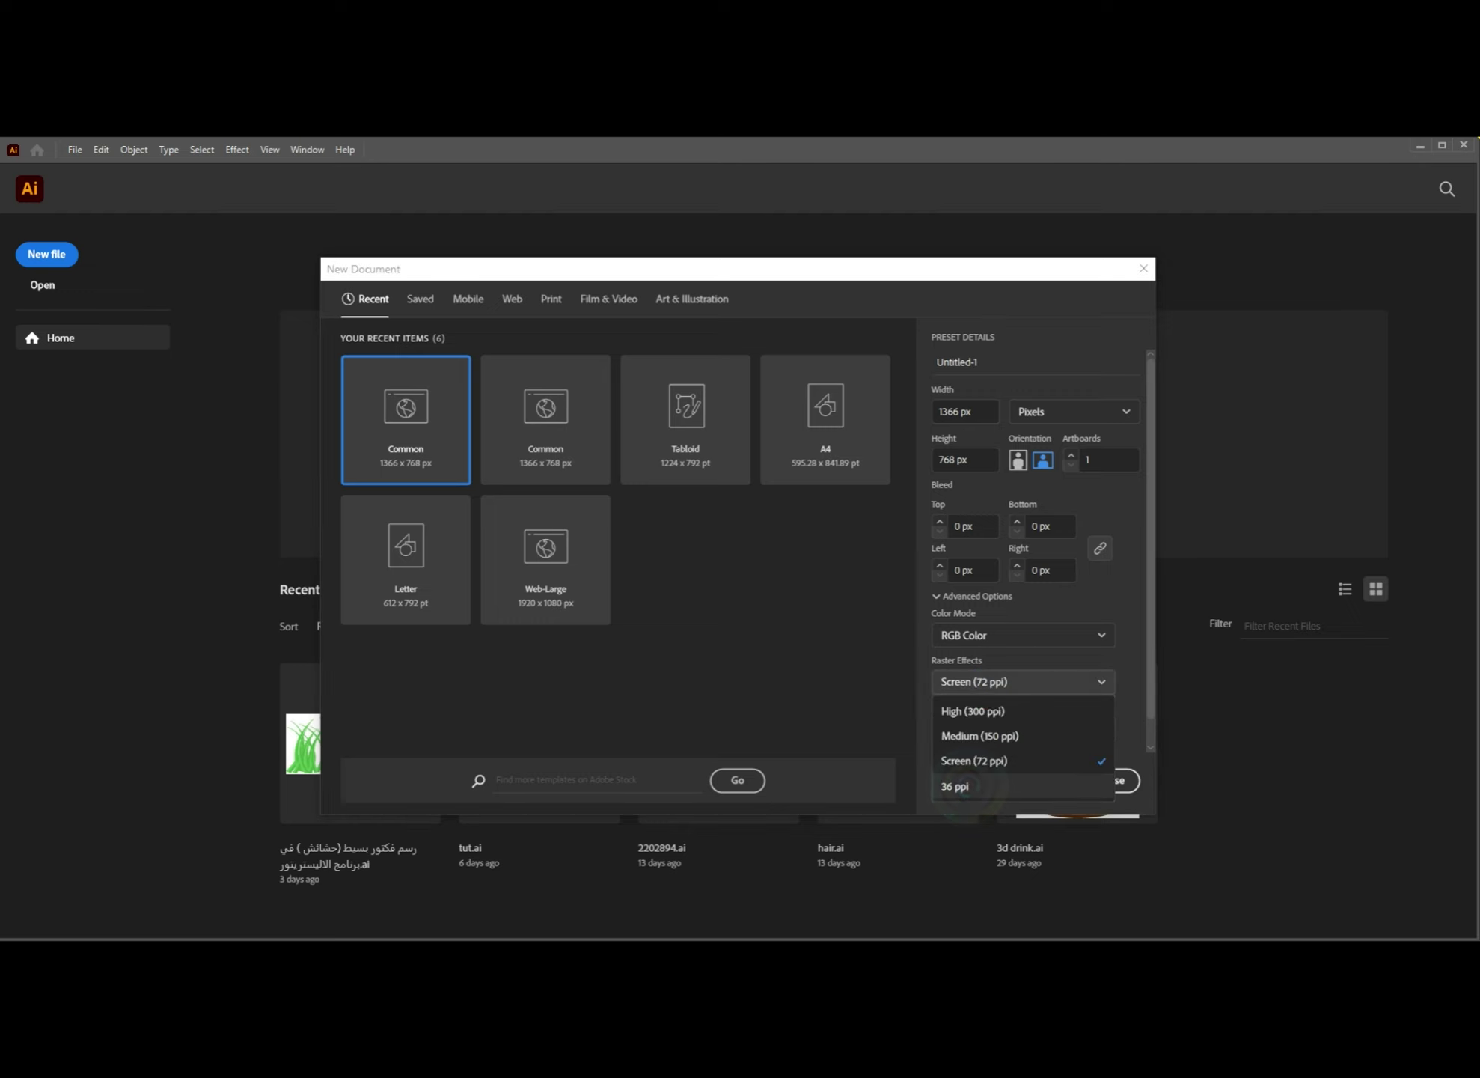
left_click(965, 785)
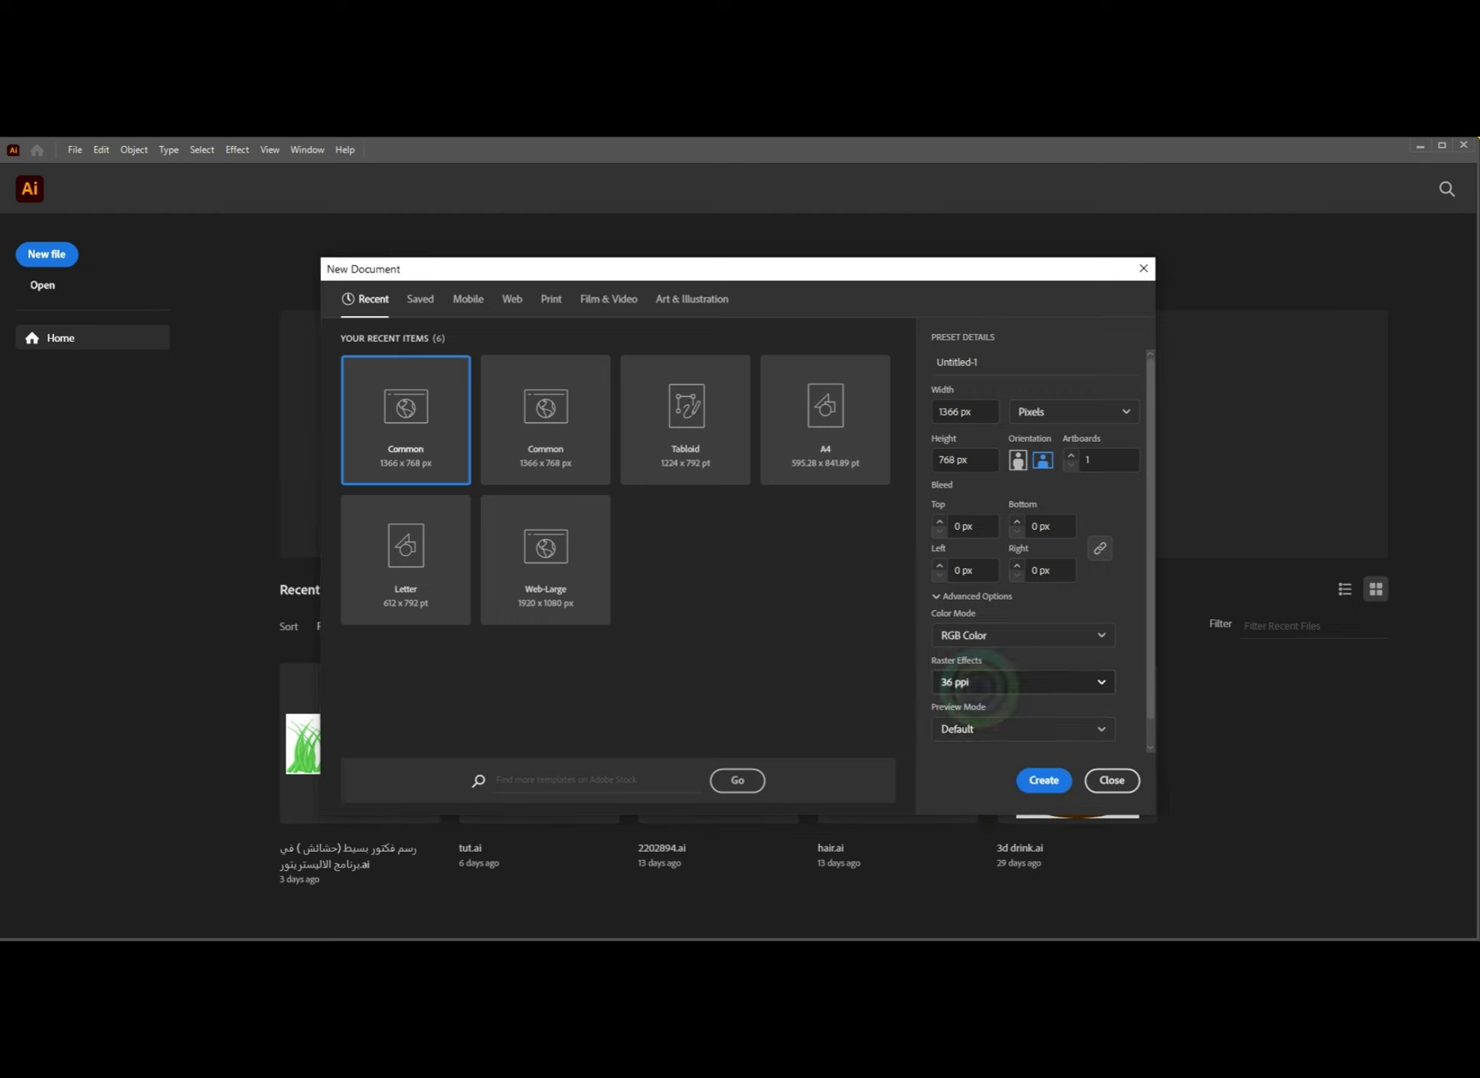
- Set the raster effects resolution to Medium (150 ppi) and create the document
left_click(976, 683)
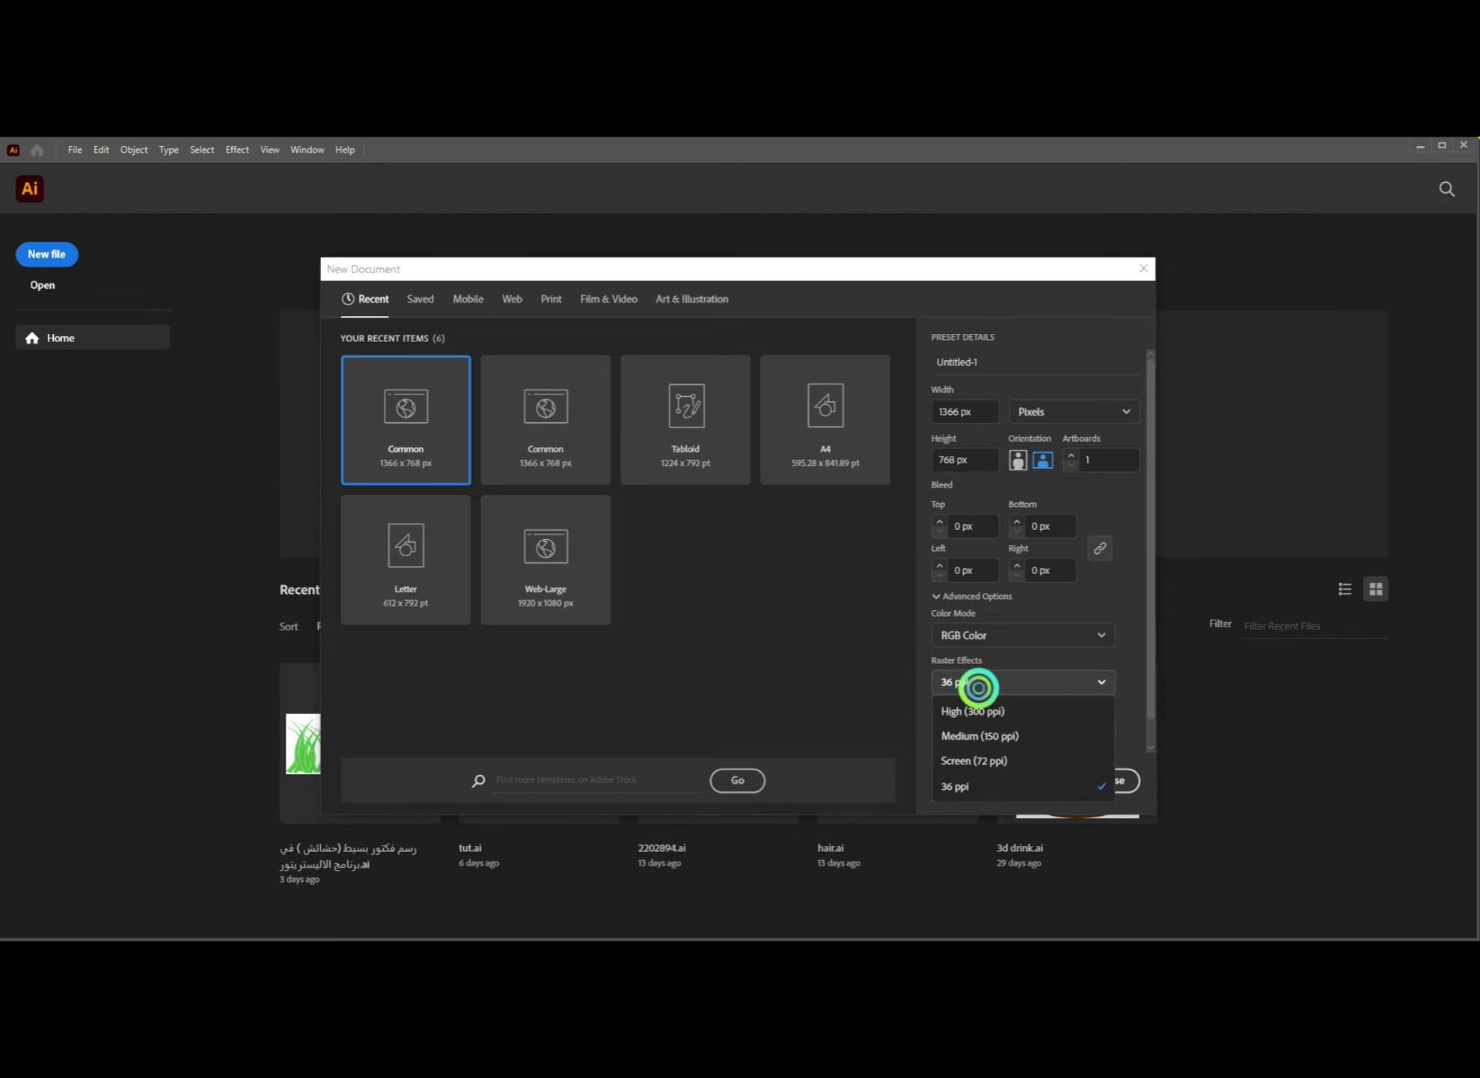
left_click(976, 737)
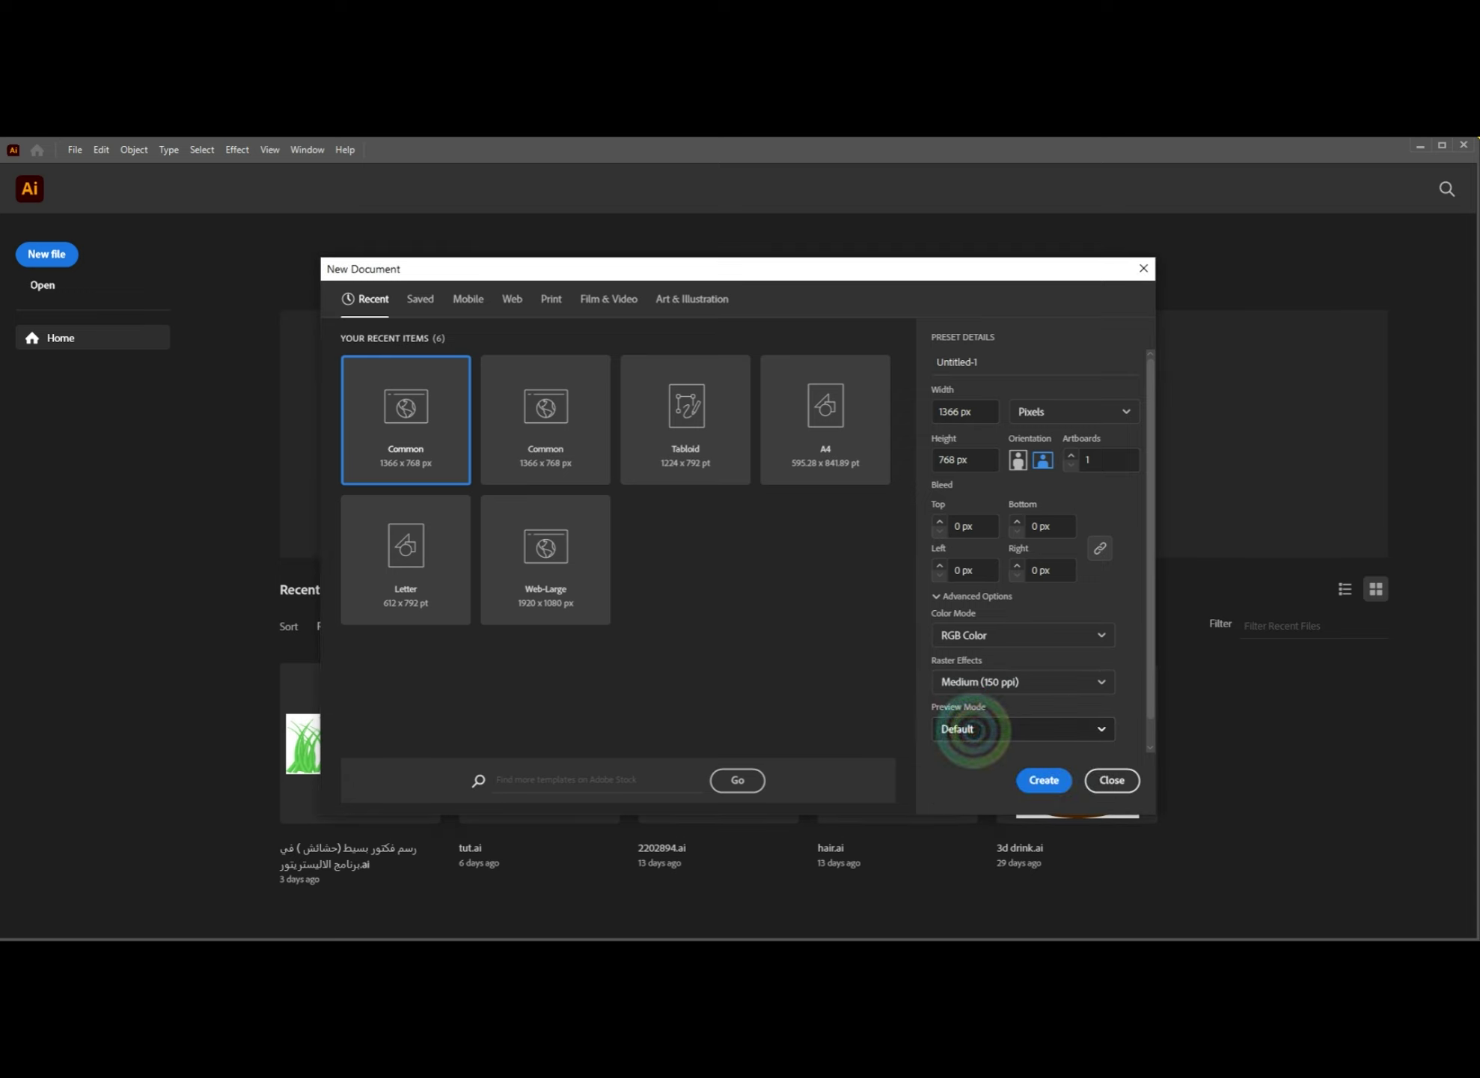
left_click(1043, 785)
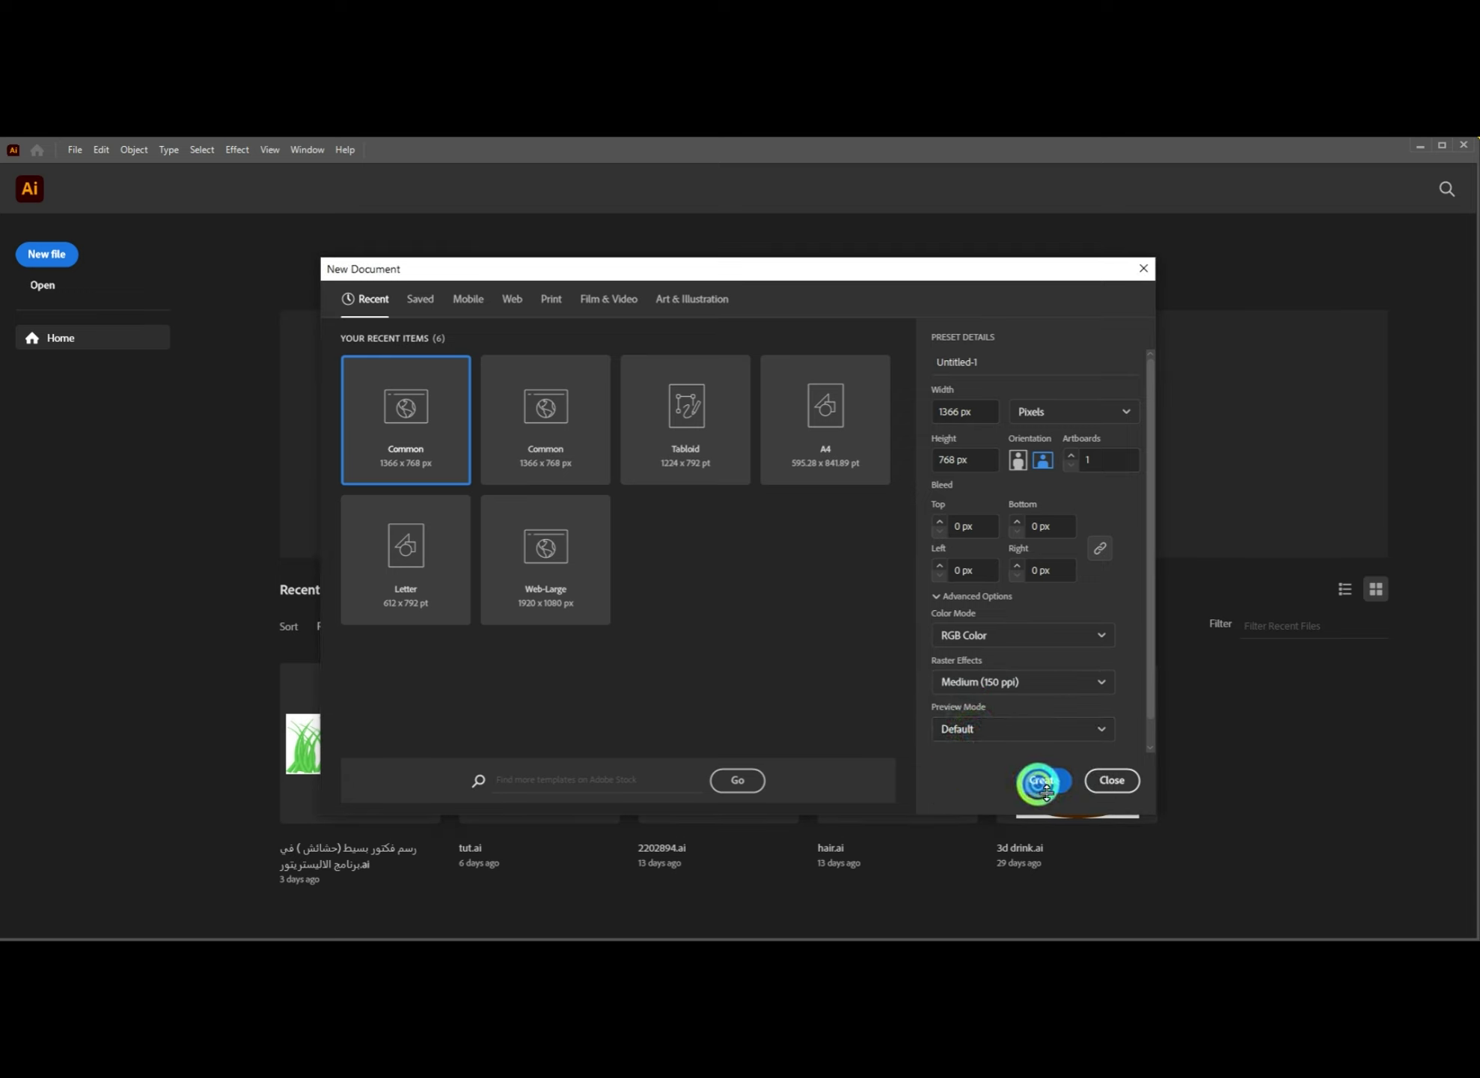
left_click(1044, 782)
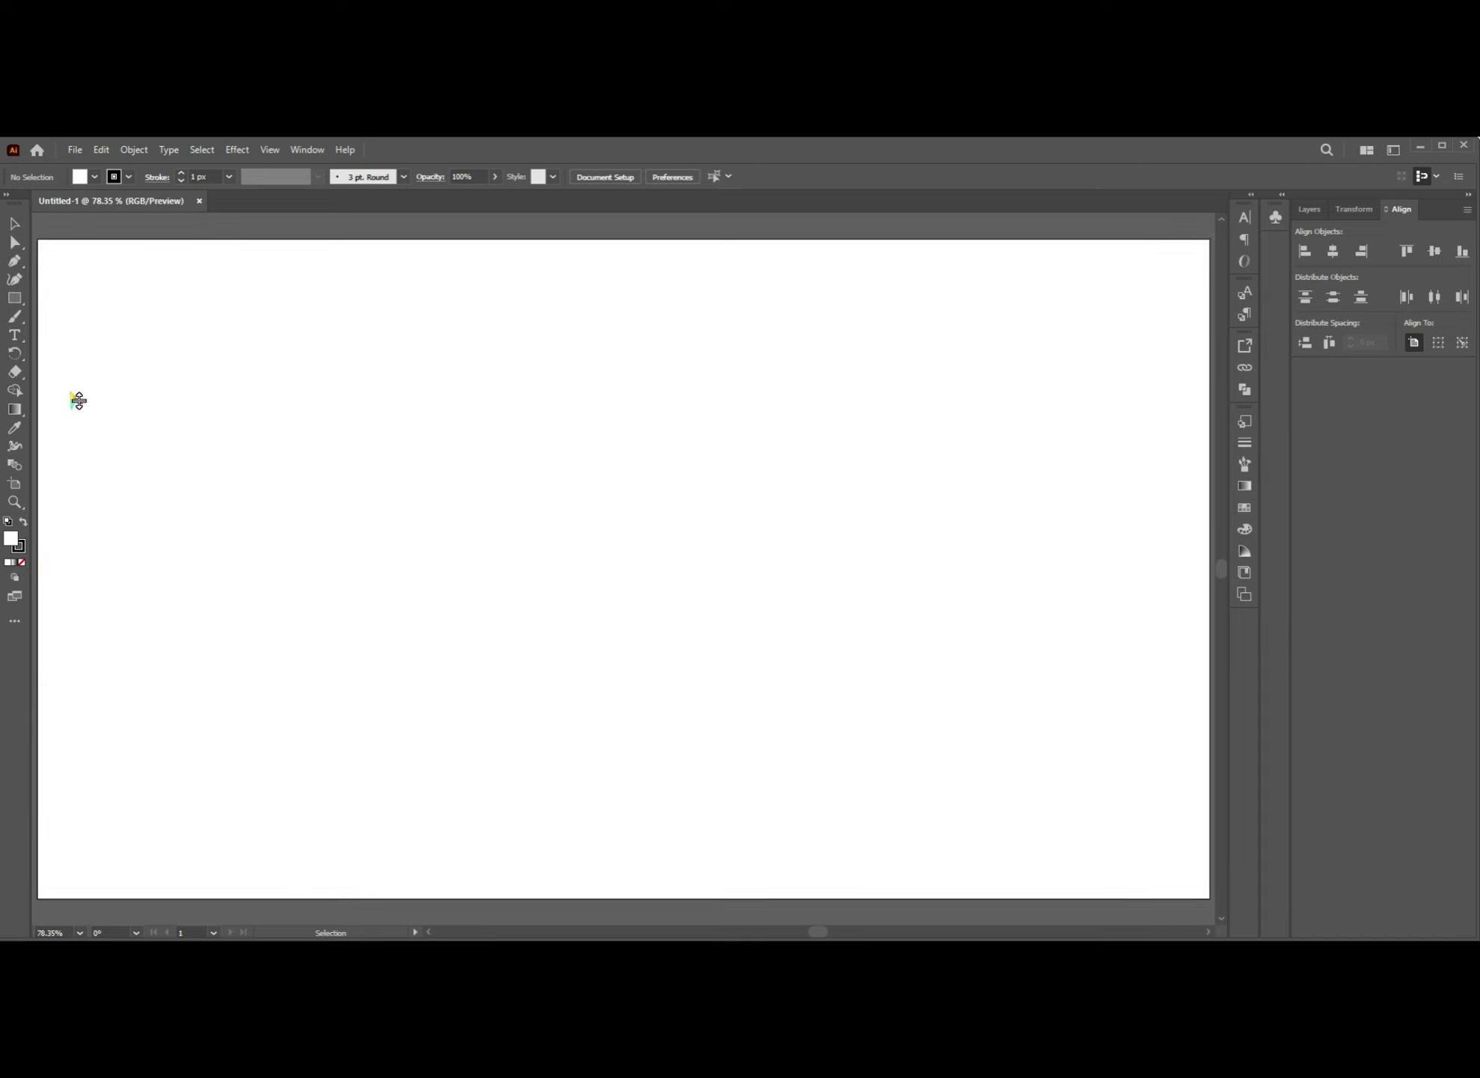
- Draw a three-sided polygon about 309 px wide and 267 px high near the middle of the artboard with the Polygon tool
left_click(15, 298)
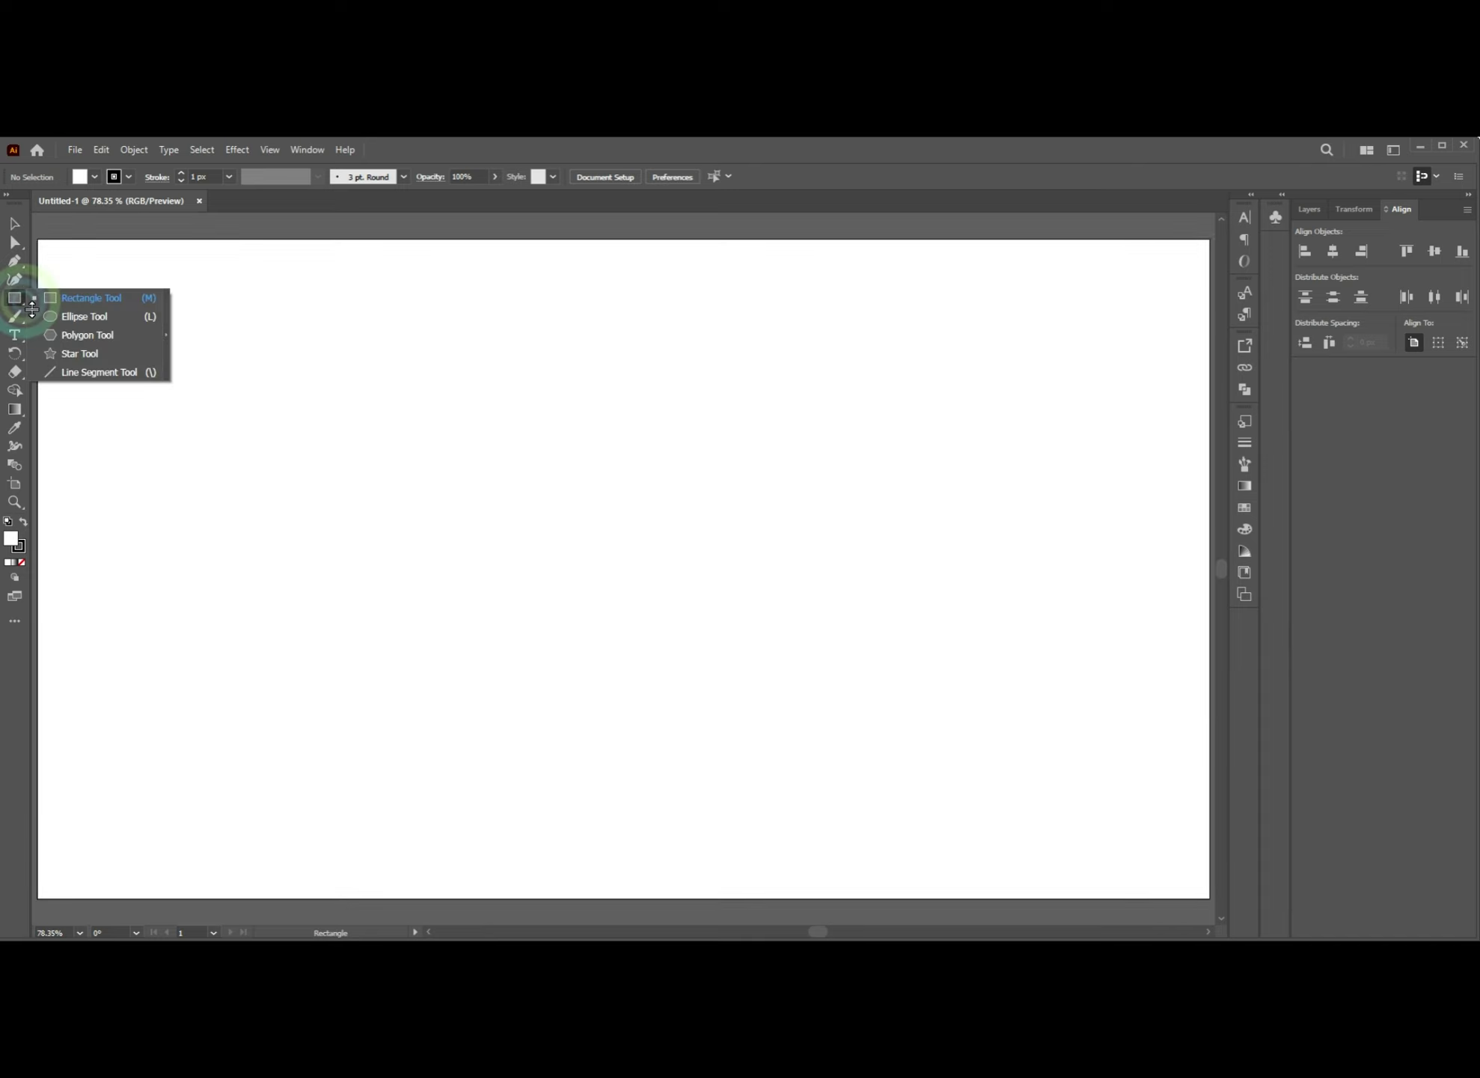
left_click(78, 342)
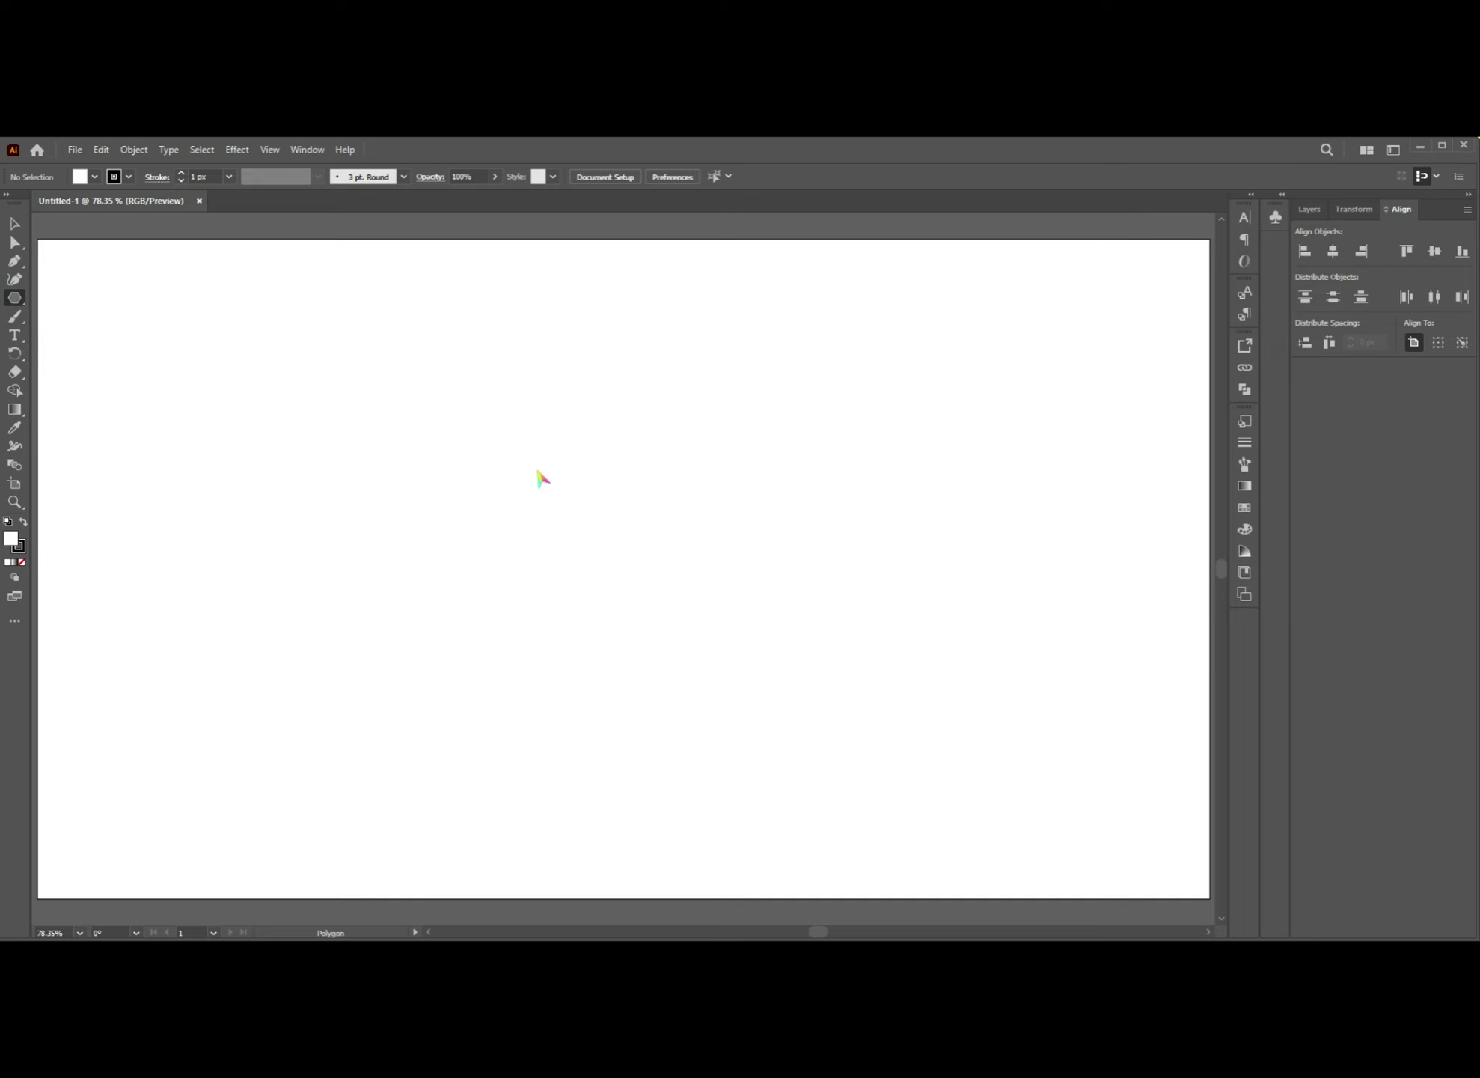
left_click_drag(519, 416, 632, 433)
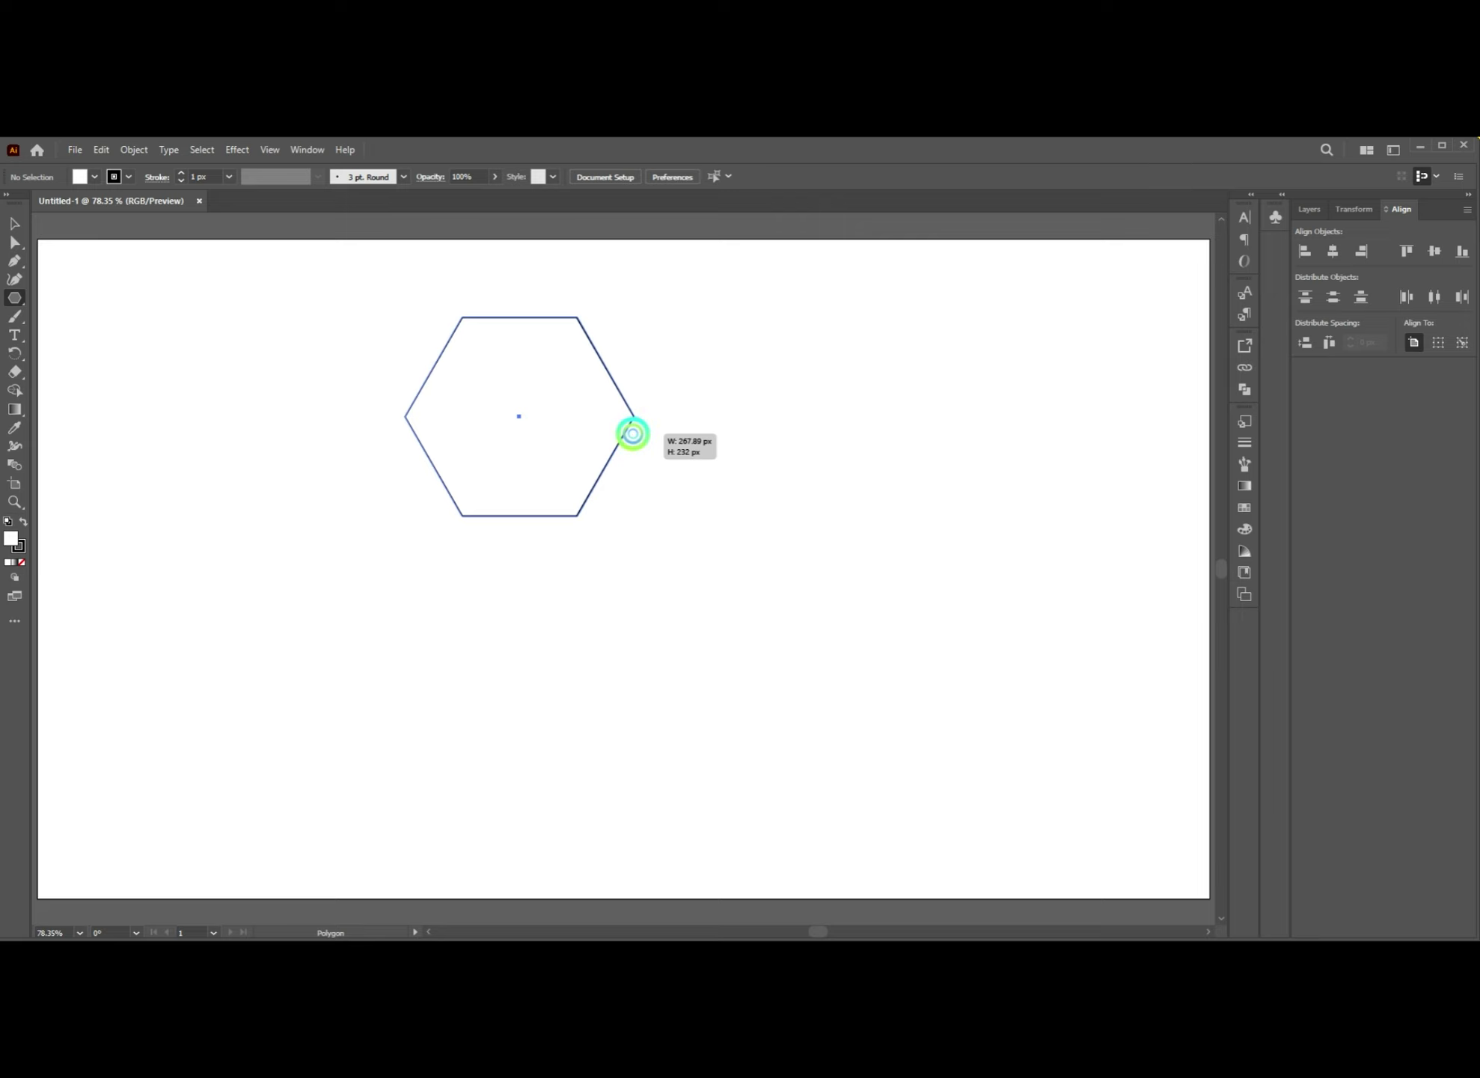
left_click_drag(633, 434, 654, 475)
key("Down")
key("Down")
key("Down")
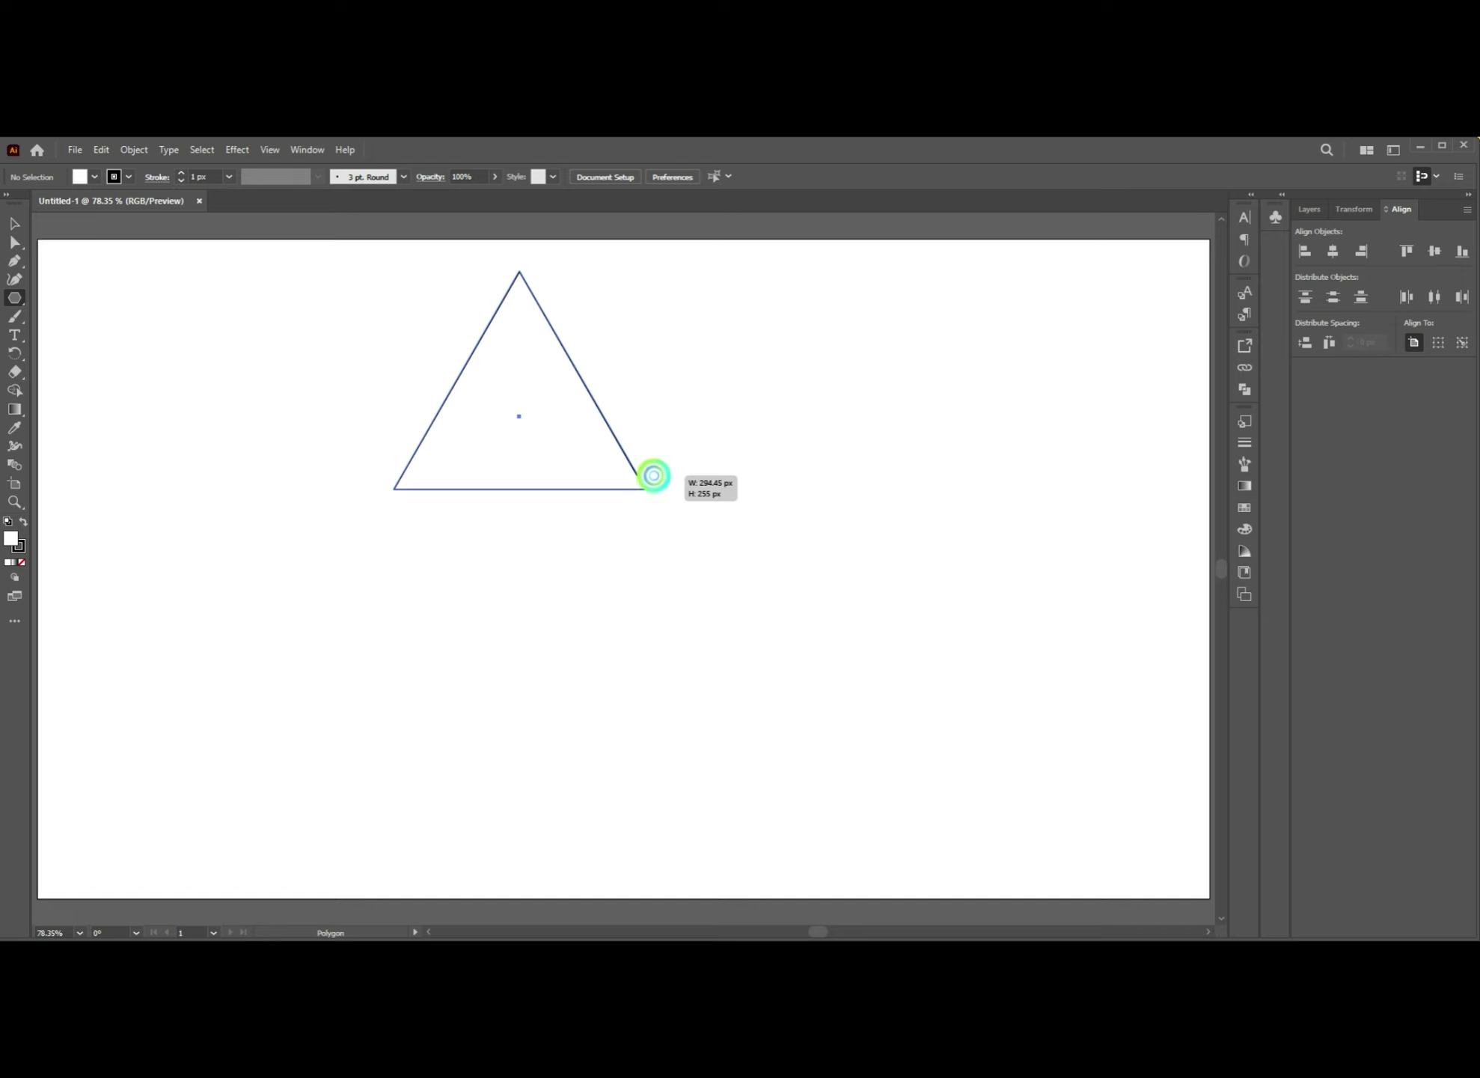
left_click_drag(653, 476, 730, 651)
key("v")
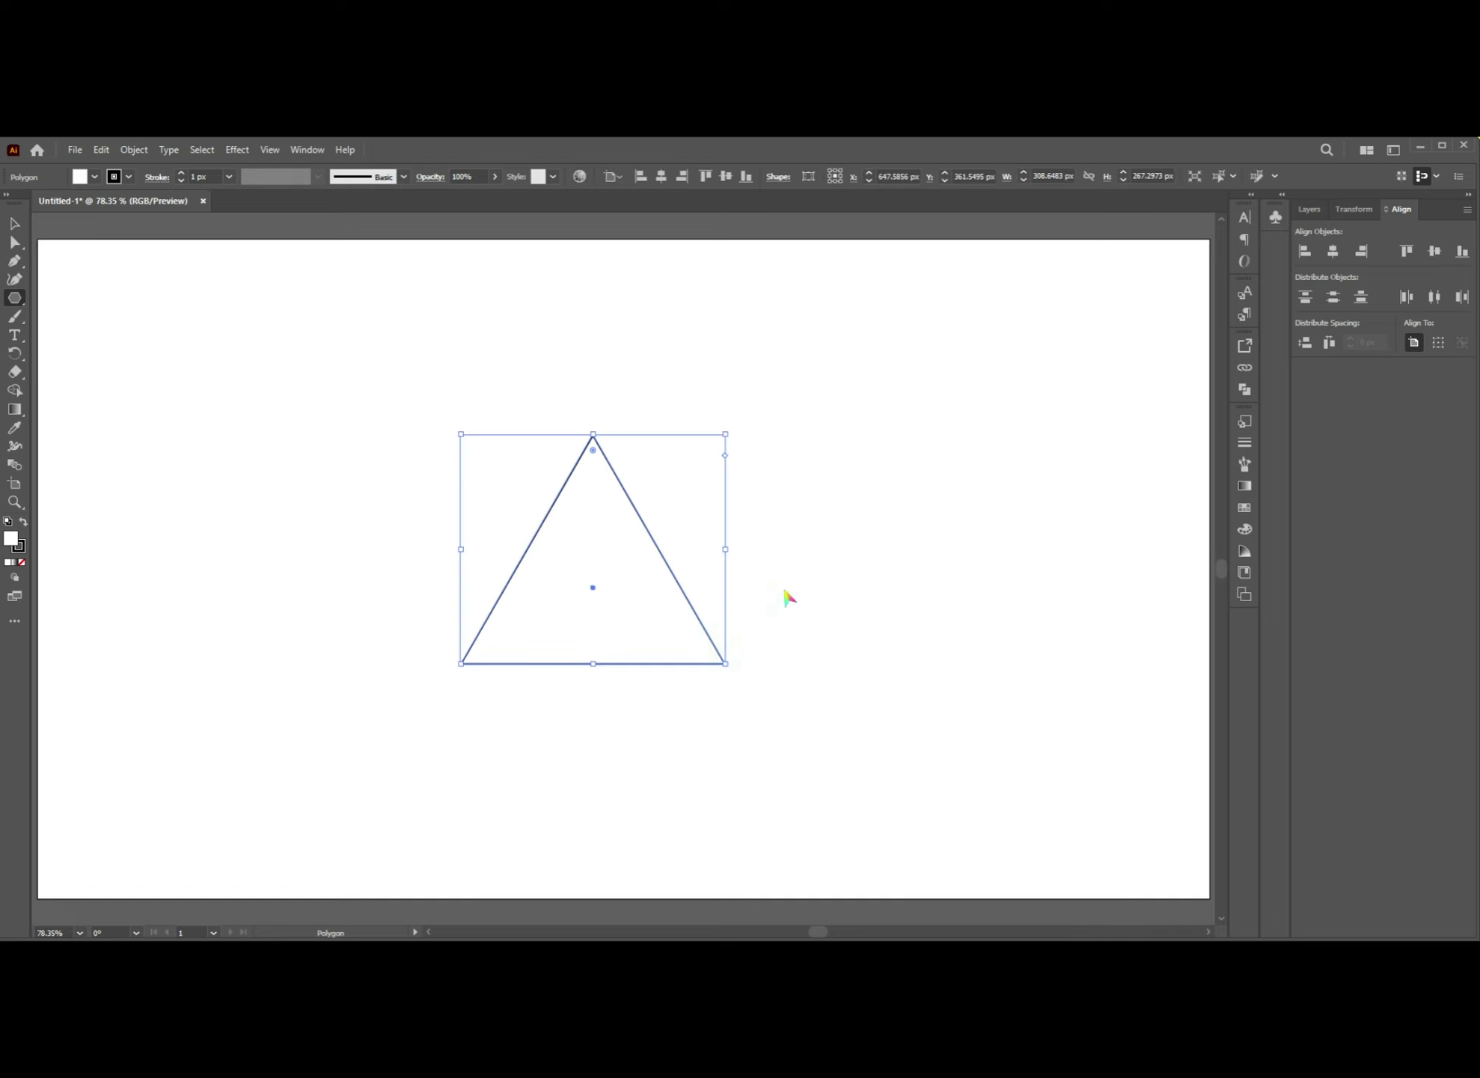
- Narrow the triangle to a blade about 26 px wide and remove its stroke
left_click_drag(727, 547, 485, 605)
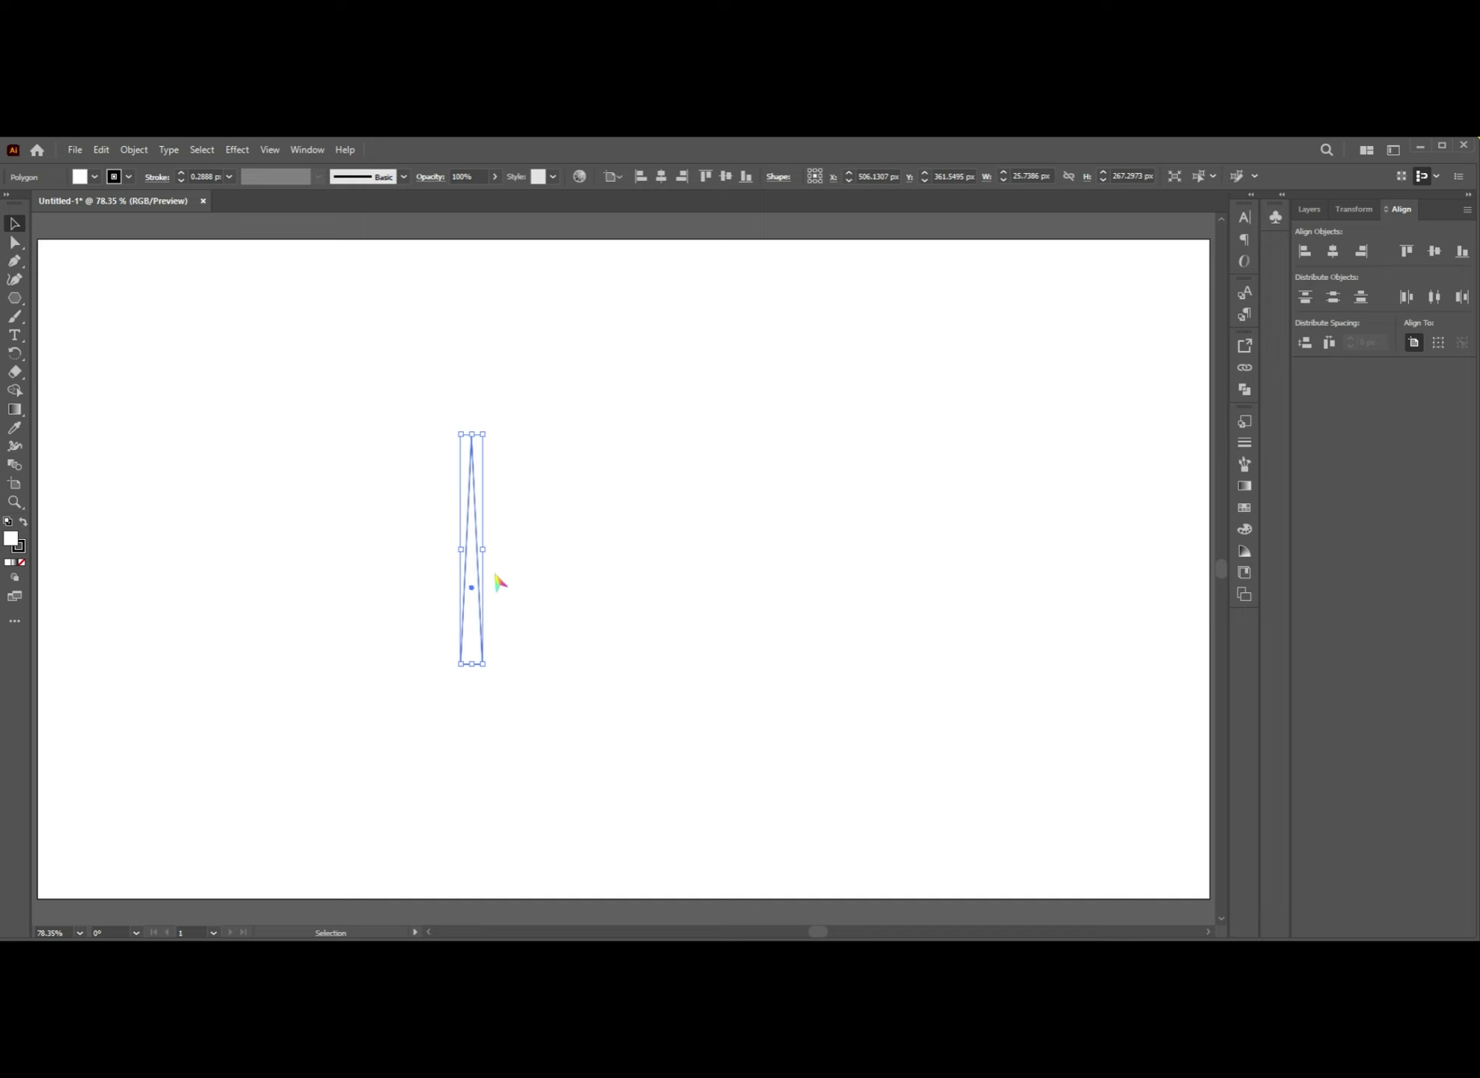
left_click(477, 598)
left_click(21, 549)
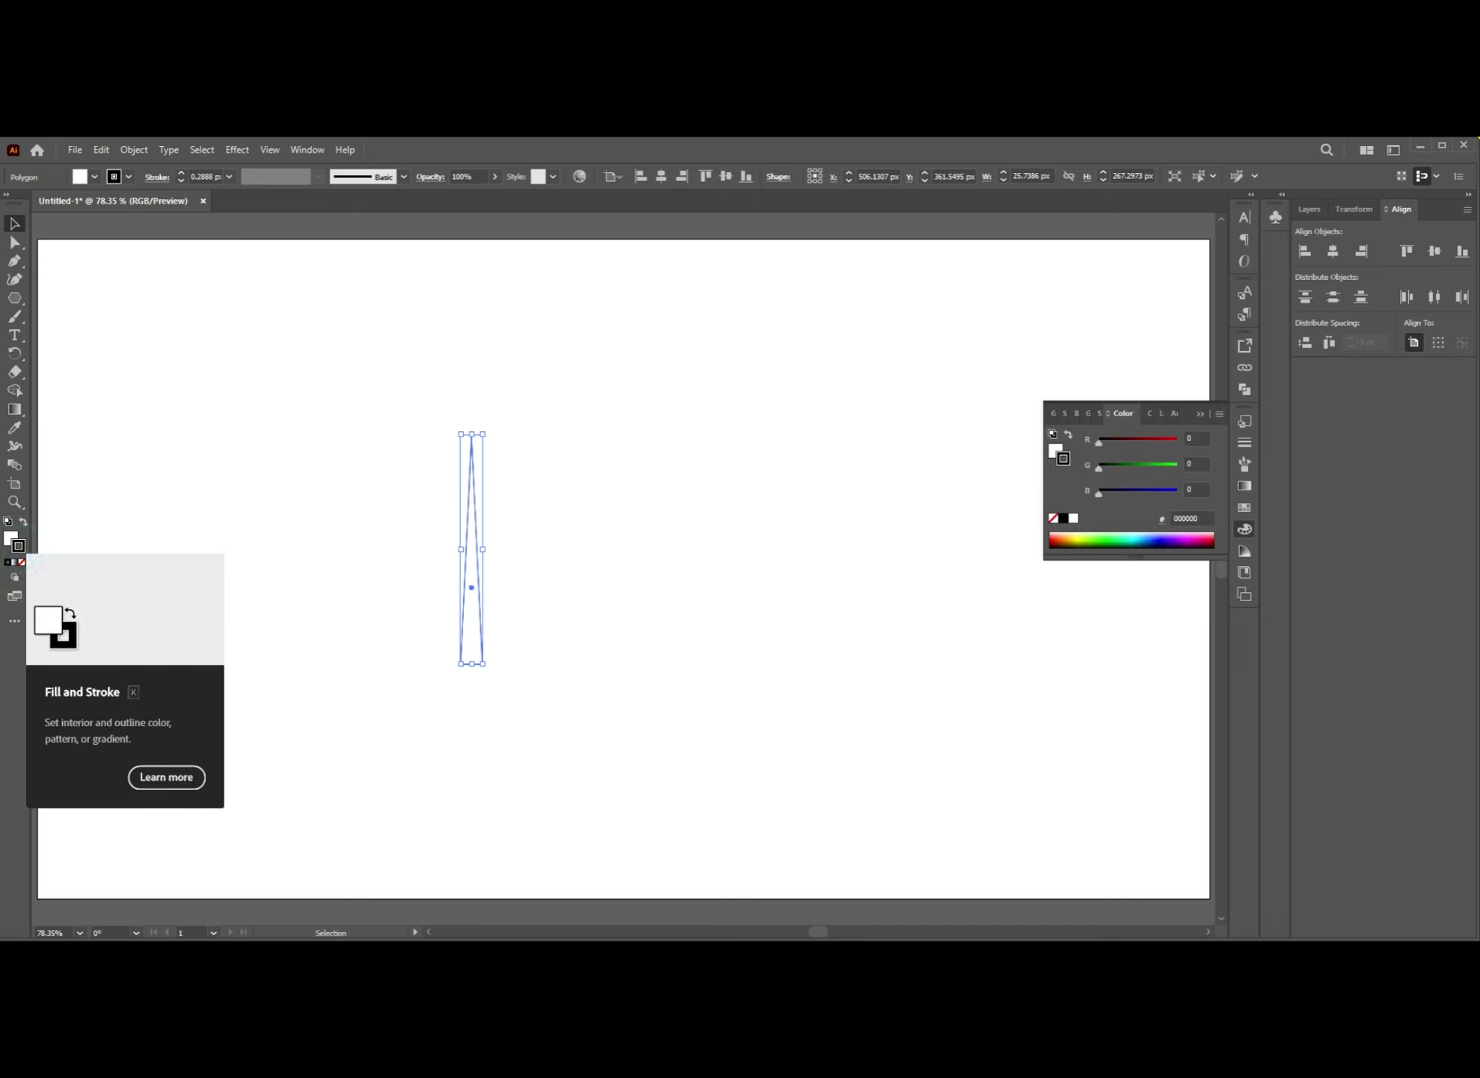
left_click(19, 563)
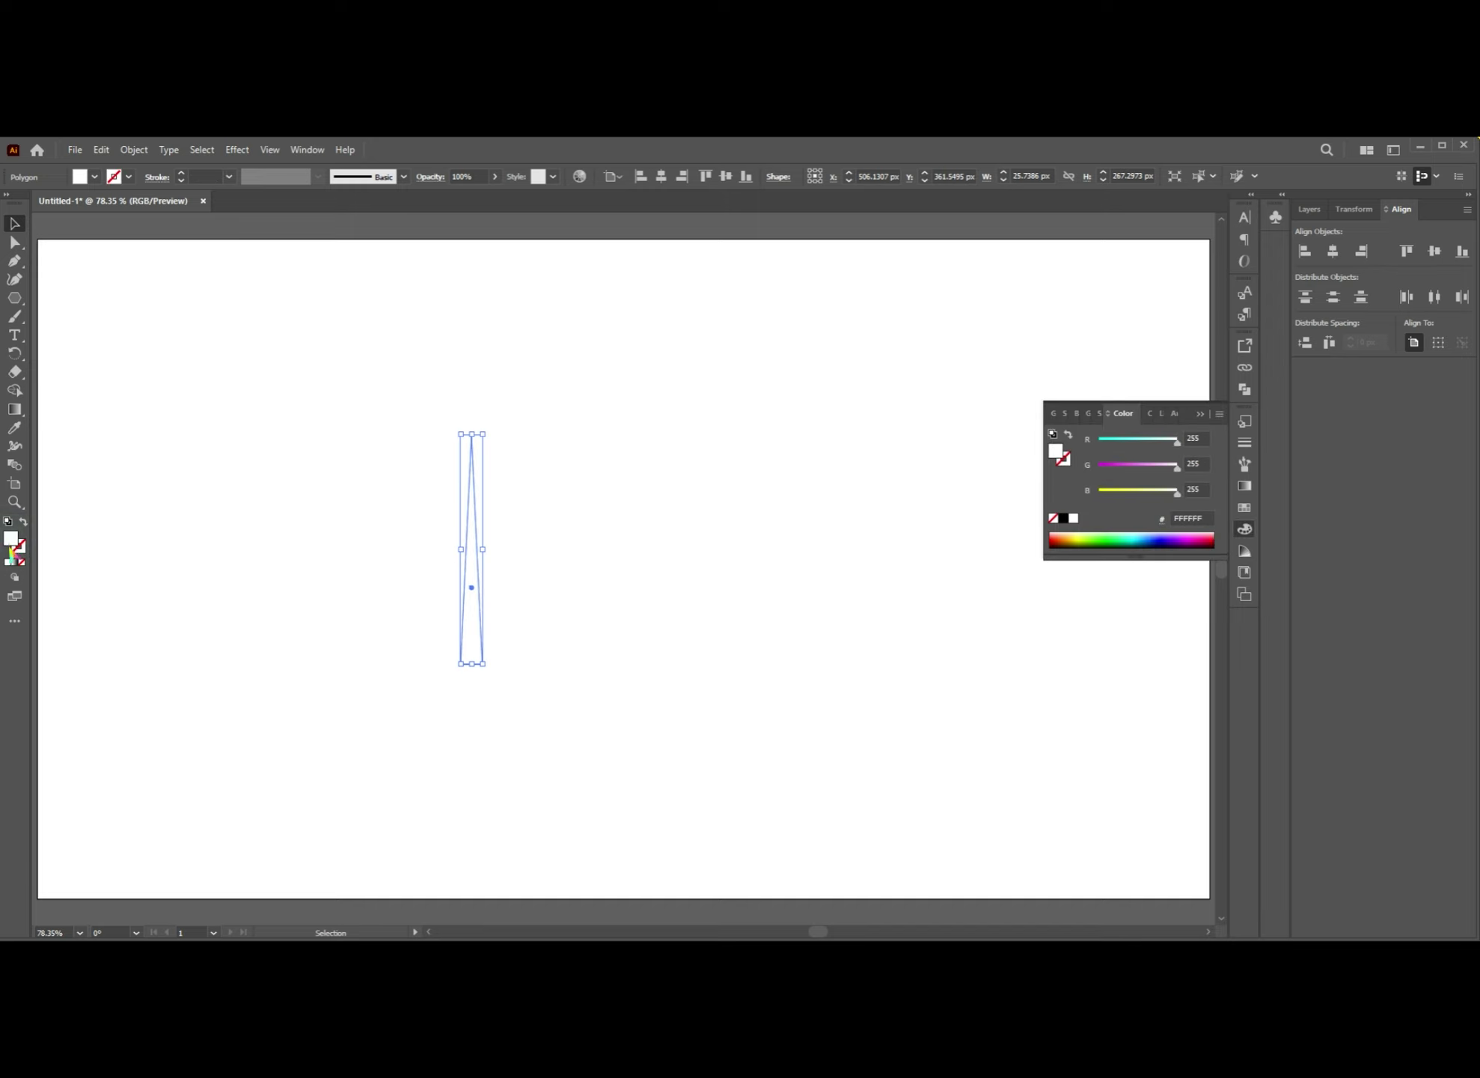
- Try the purple fill #BB1BE2 on the narrow blade
double_click(11, 536)
left_click(327, 368)
left_click(273, 378)
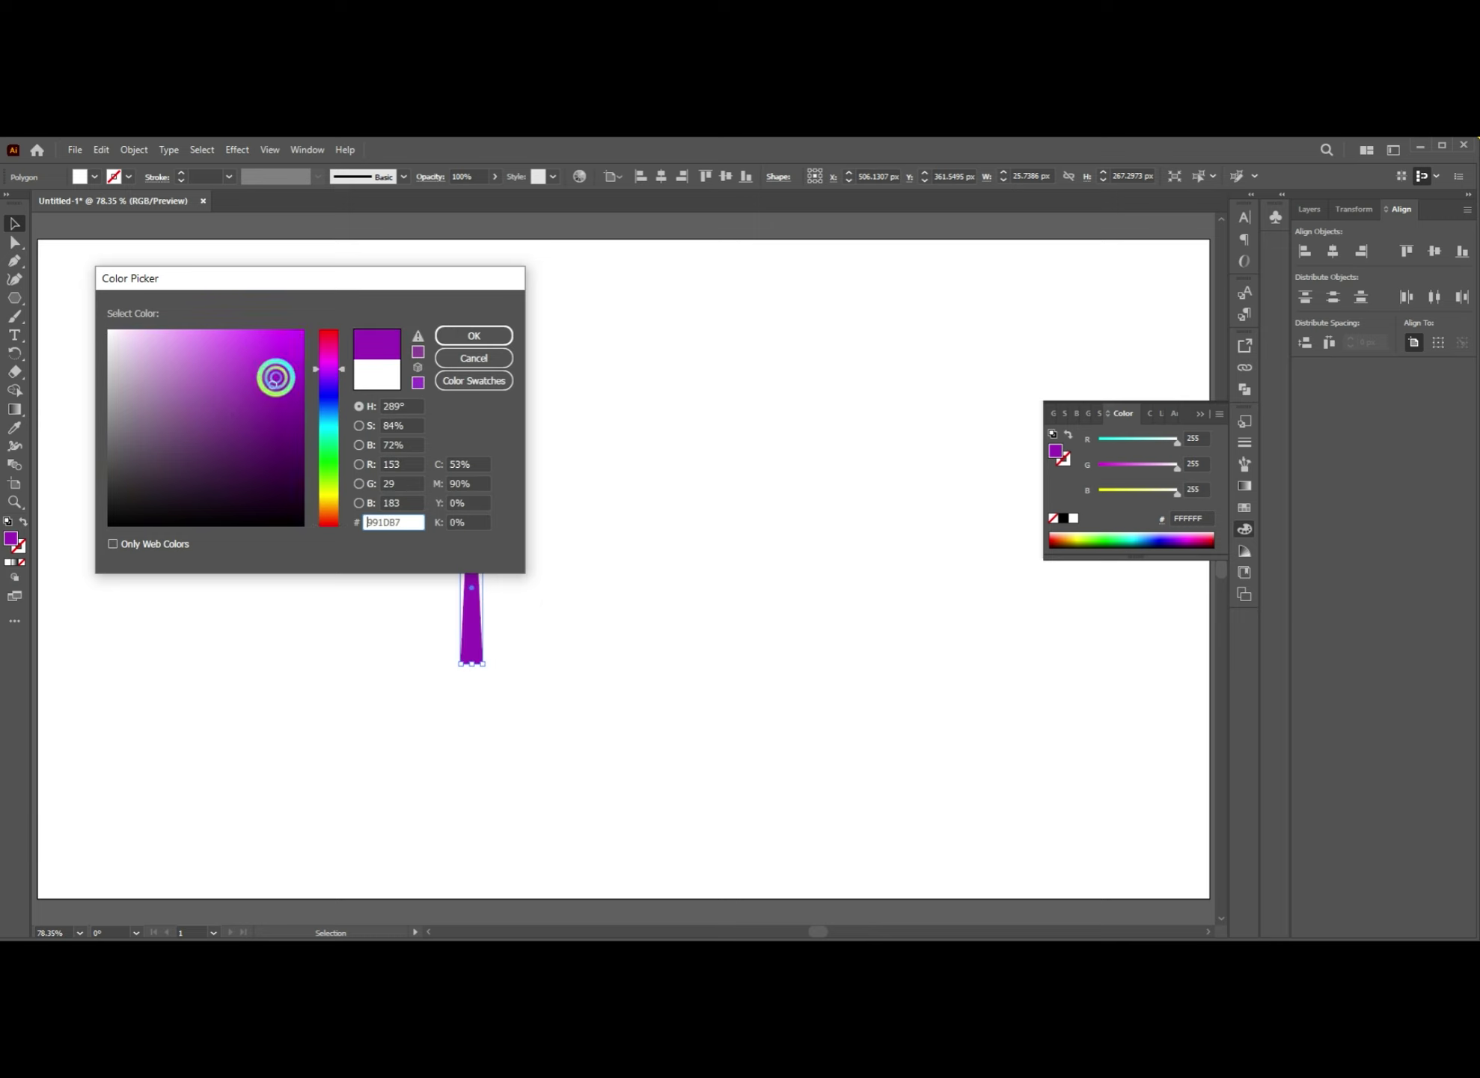
left_click(280, 352)
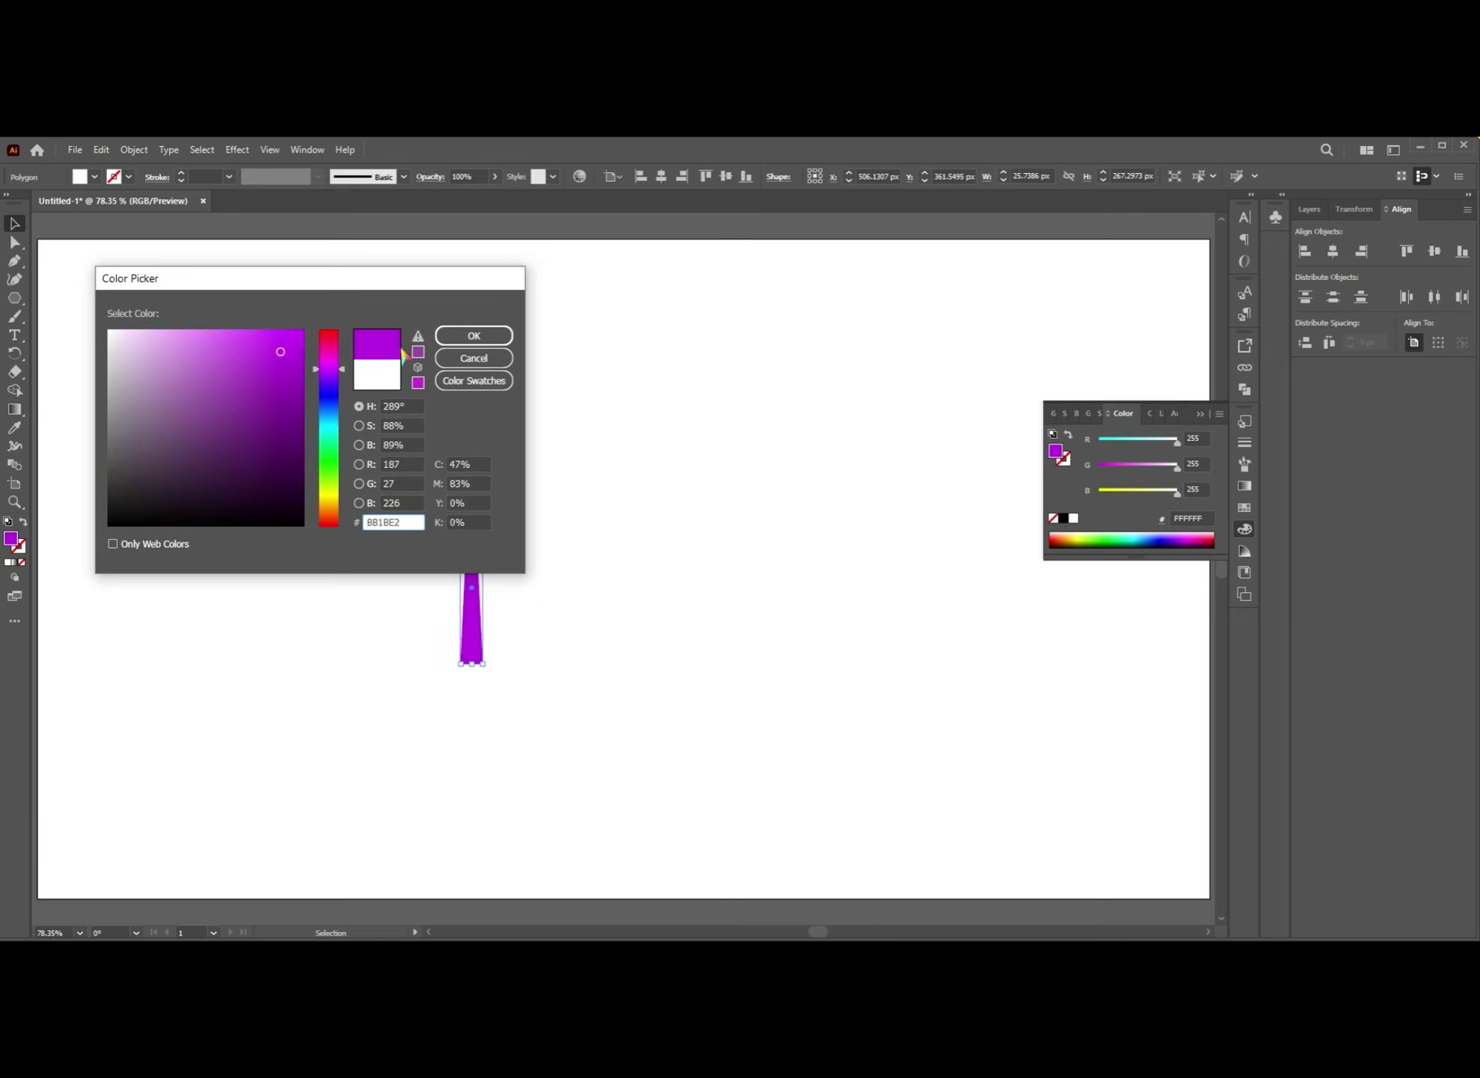
left_click(472, 337)
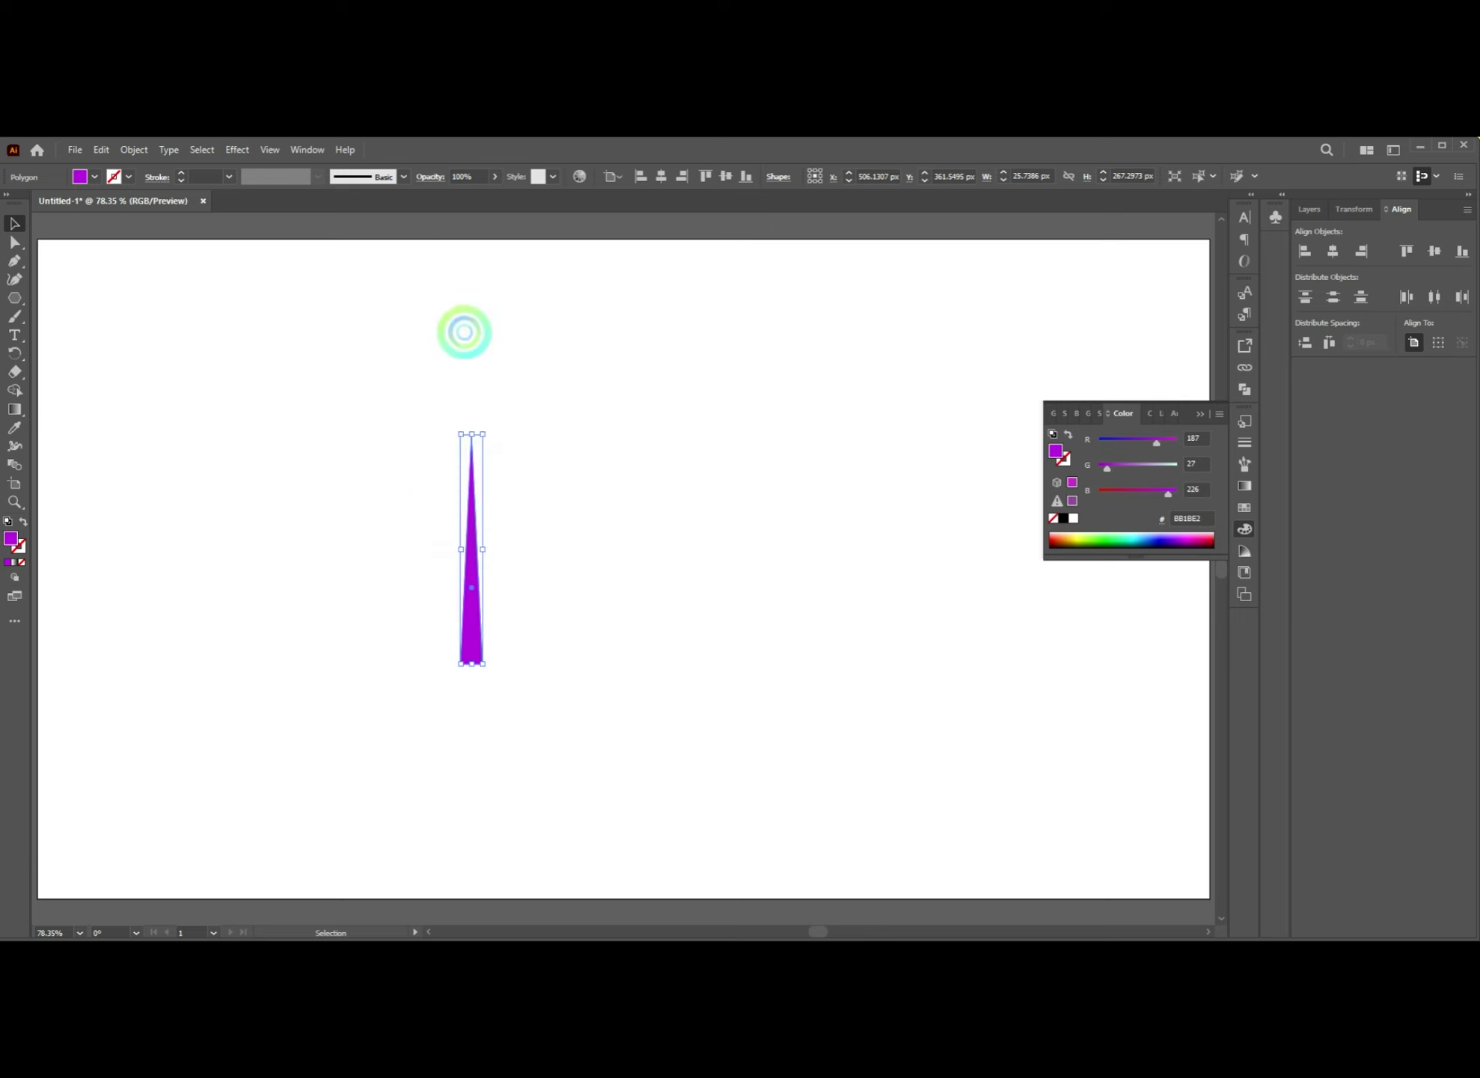
- Set the blade's fill color to green #4AA311
double_click(12, 539)
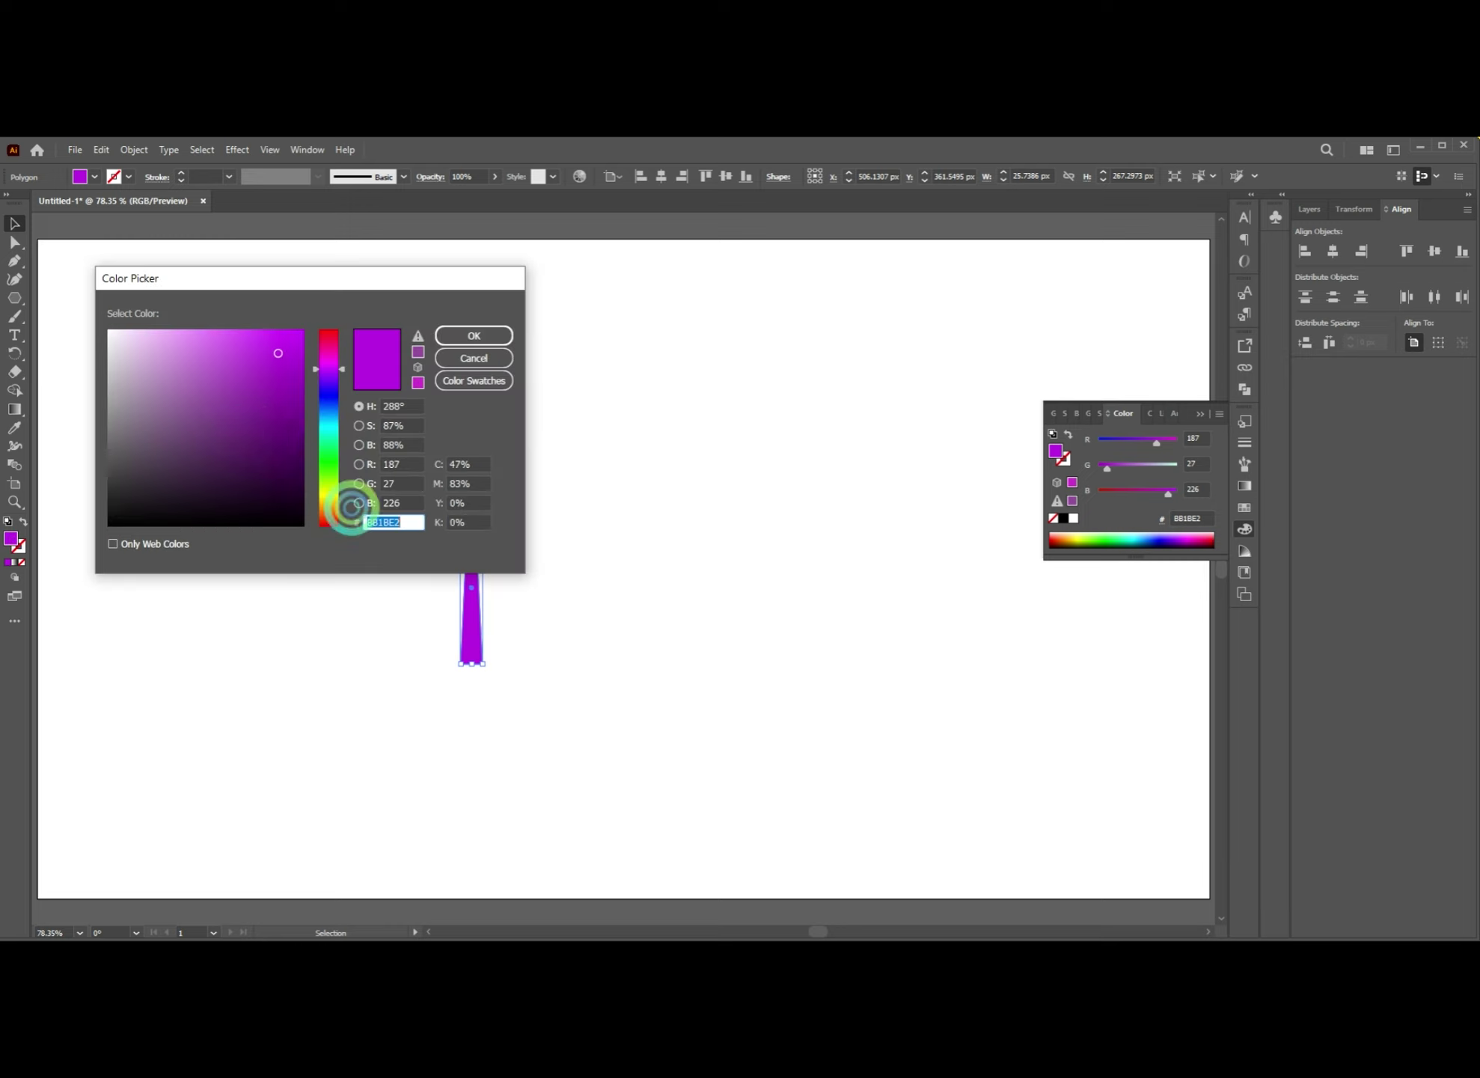
left_click_drag(327, 441, 326, 474)
left_click(288, 394)
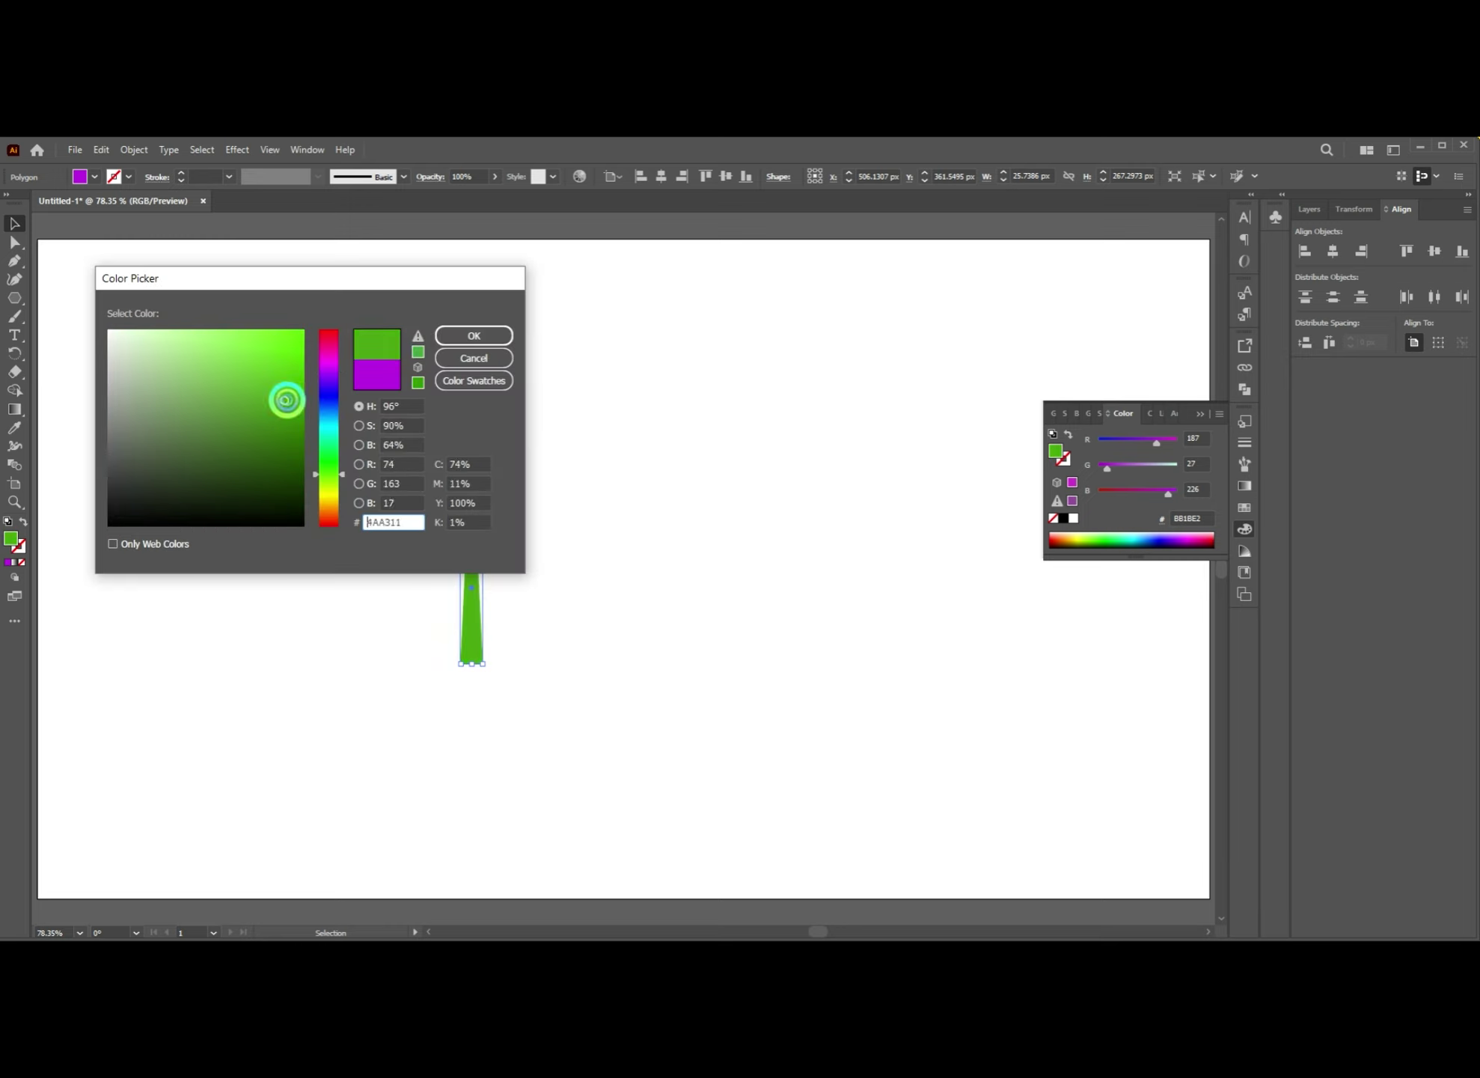
left_click(474, 335)
- Move the green blade about 190 px to the right and 22 px down, near the middle of the artboard
key("a")
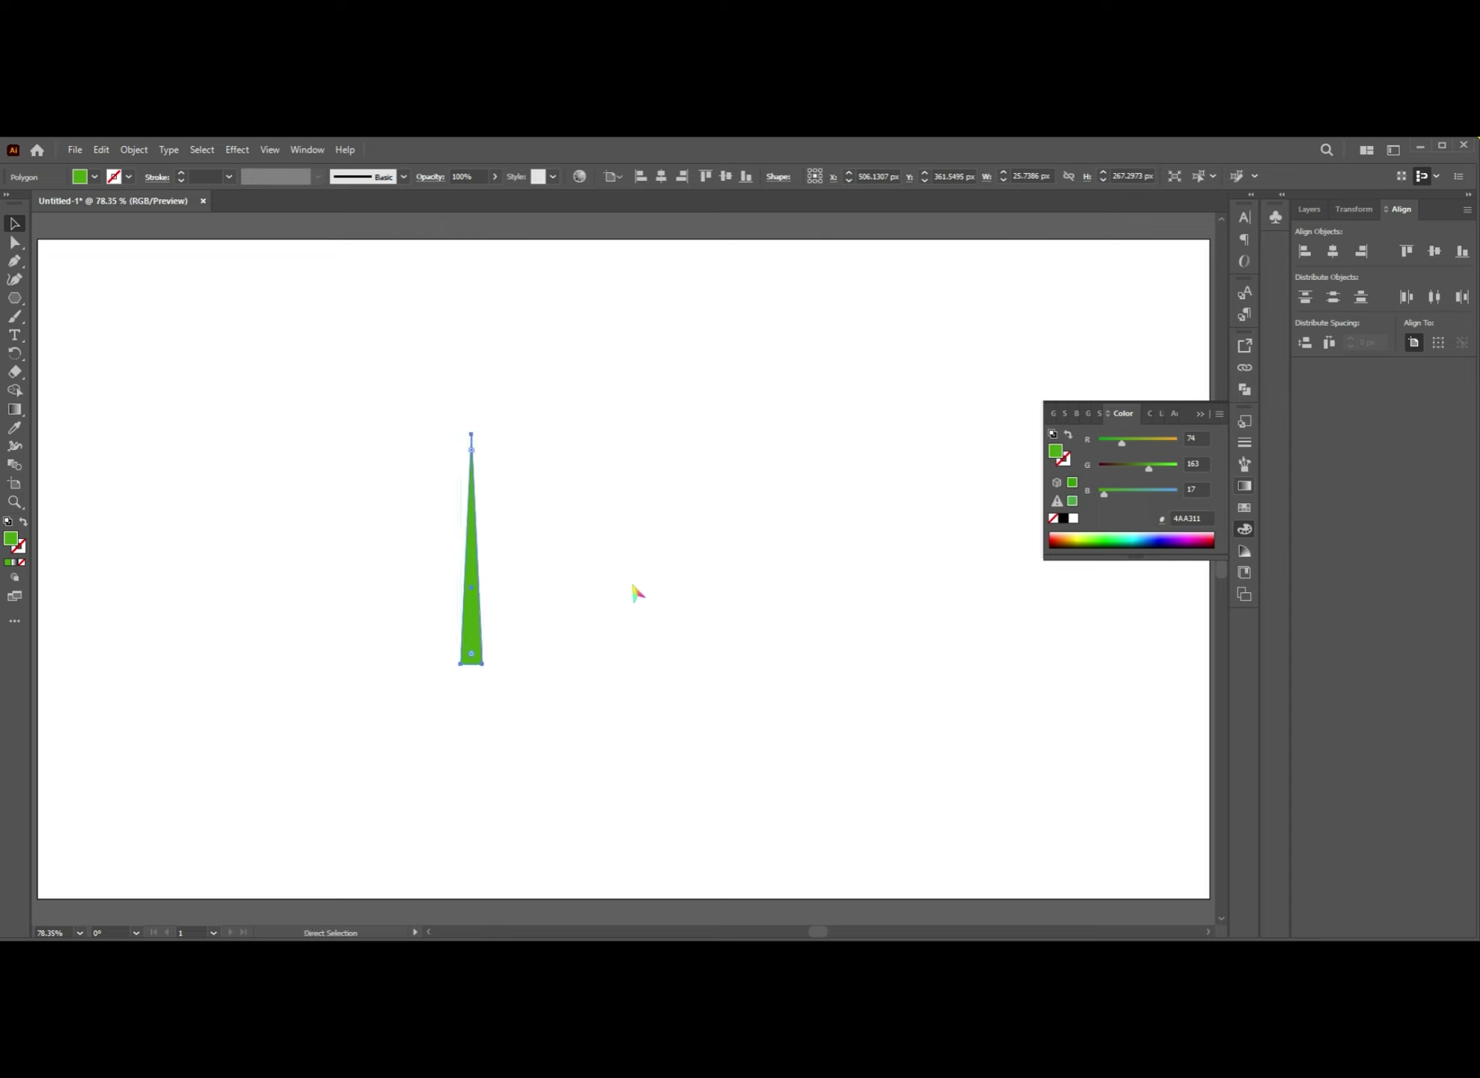
left_click(633, 586)
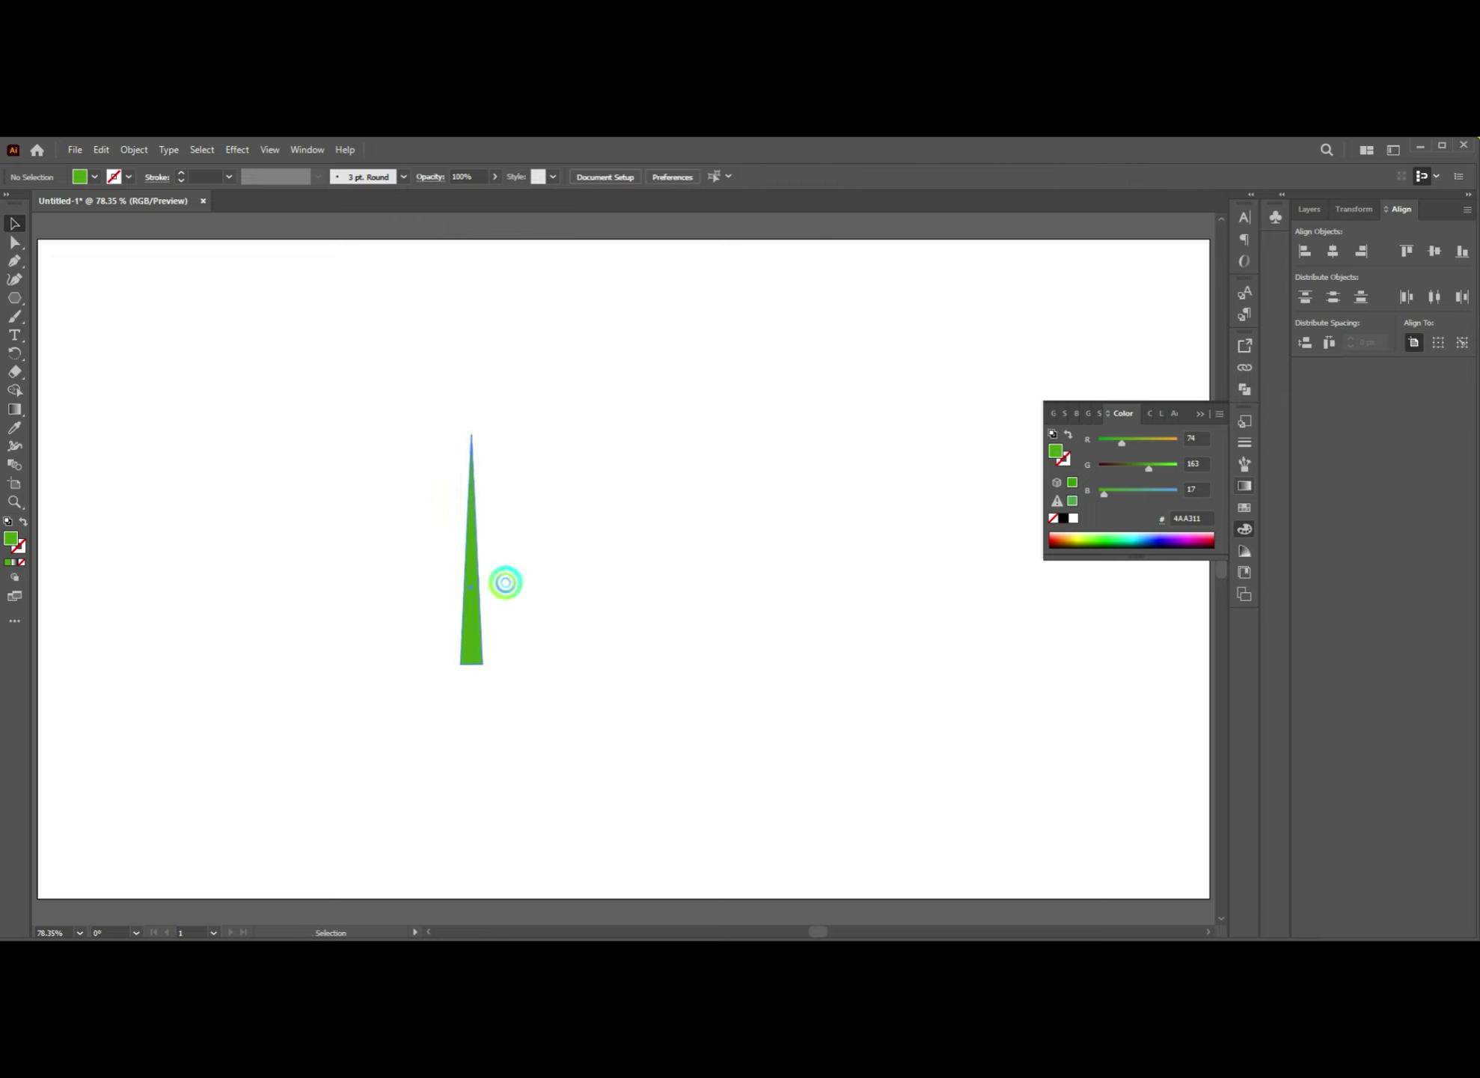
left_click_drag(483, 583, 638, 608)
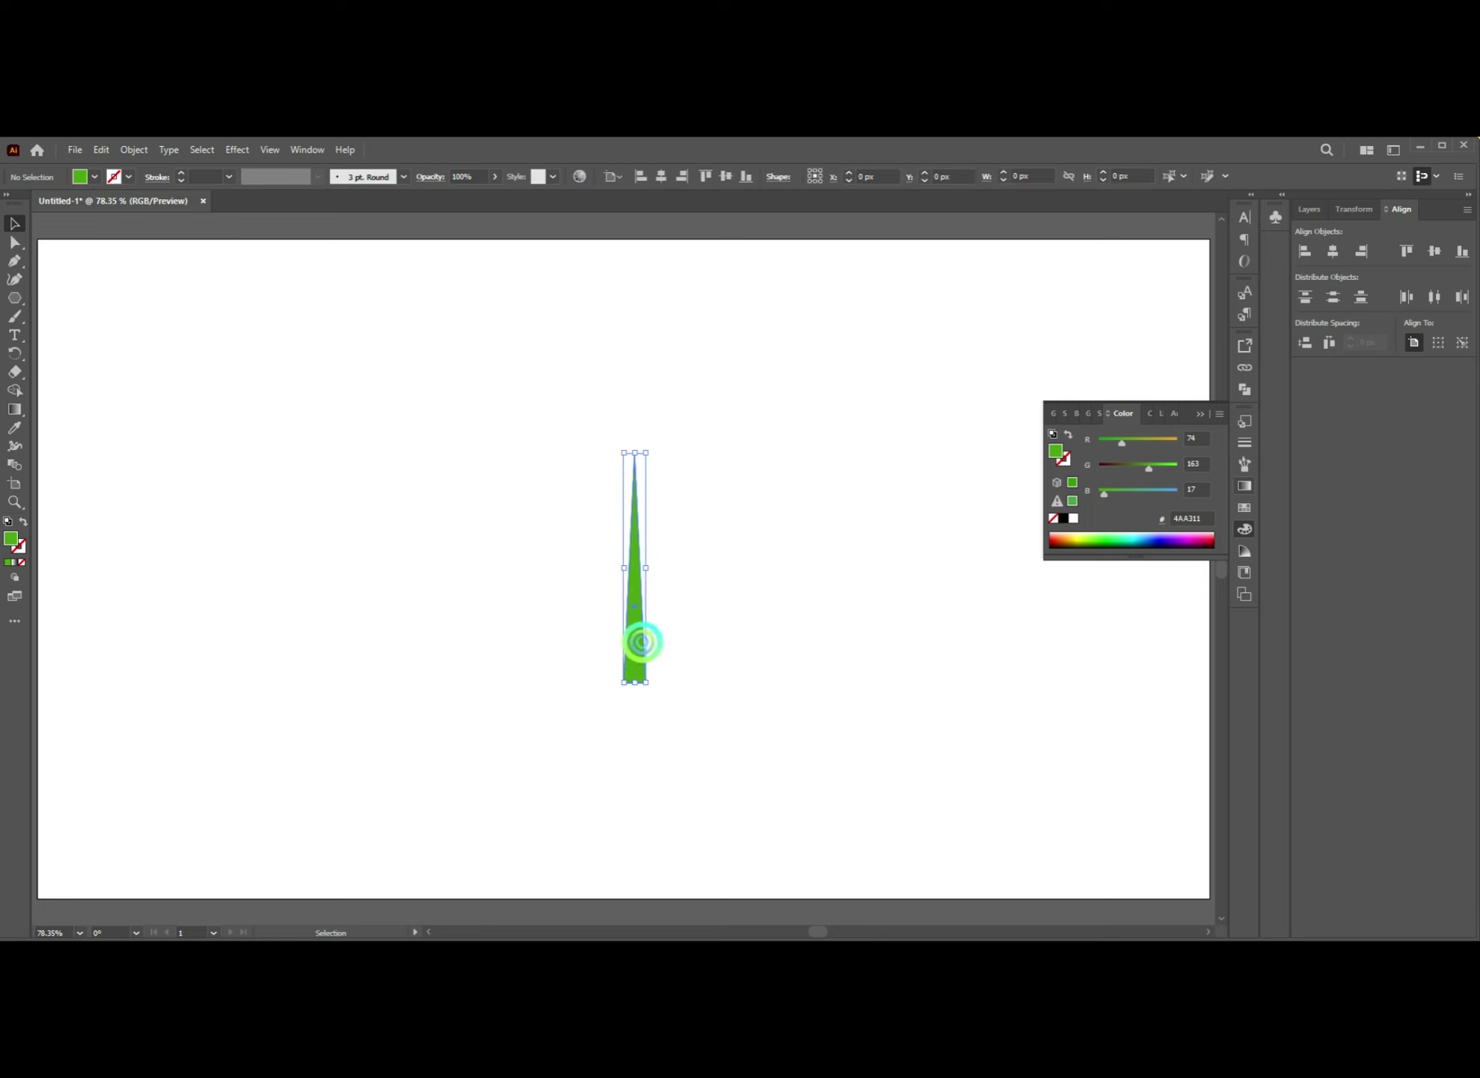
left_click(642, 653)
- Draw a rectangle about 170 px wide and 462 px high just right of the blade with the Rectangle tool
left_click(15, 297)
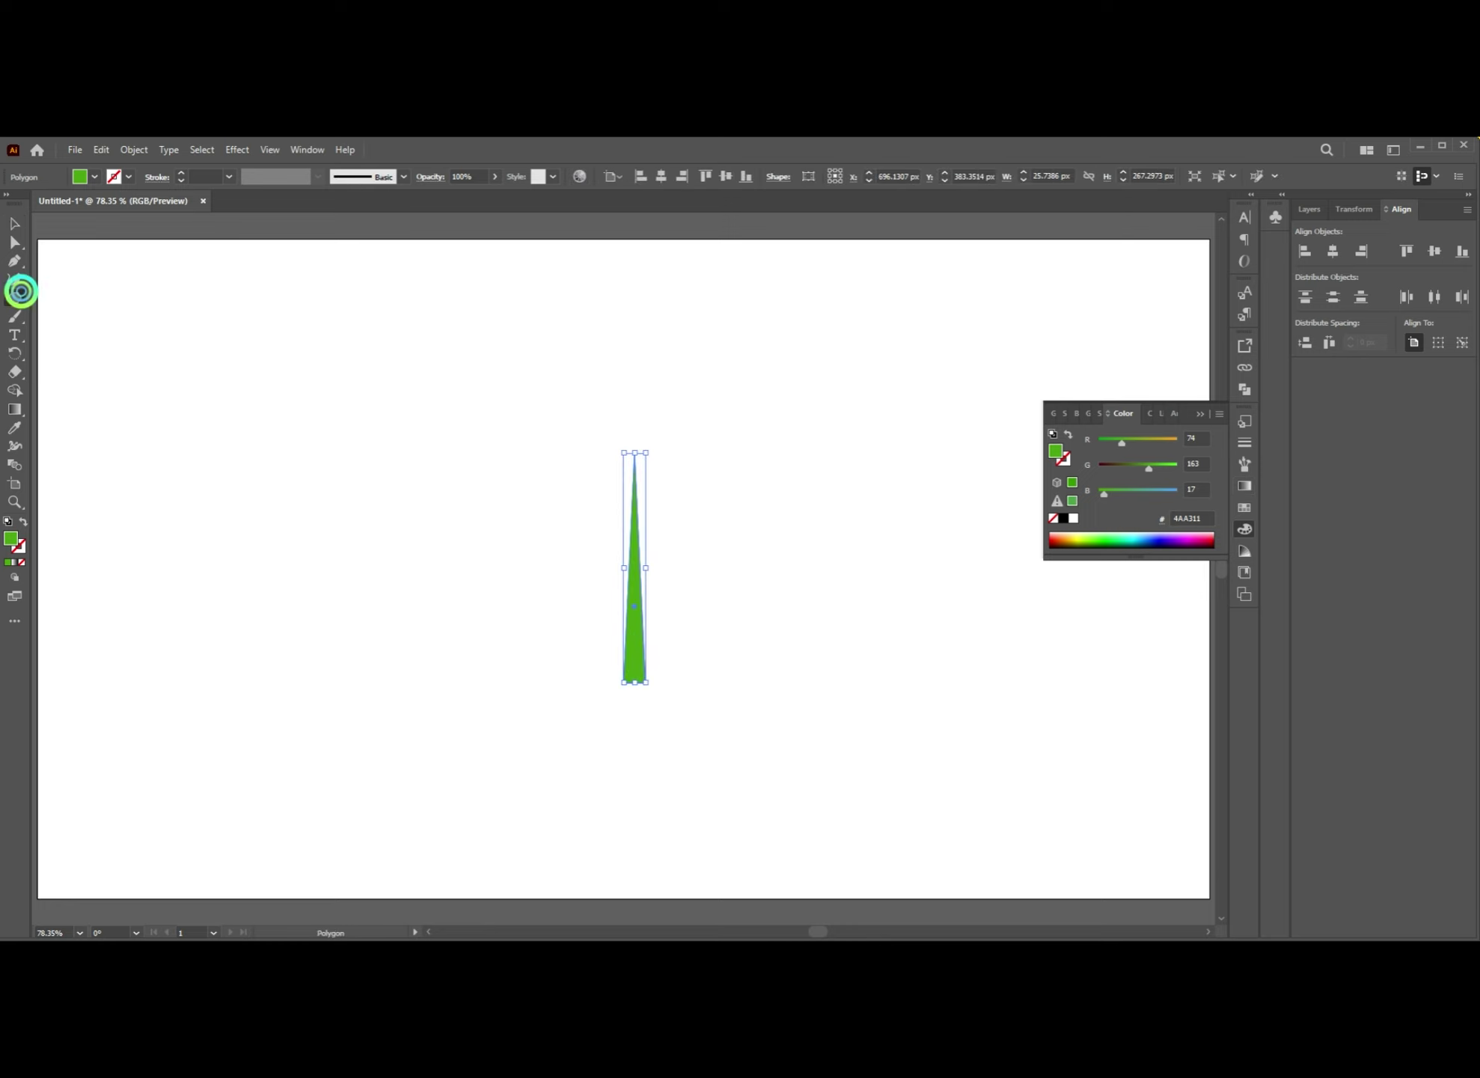
left_click(86, 297)
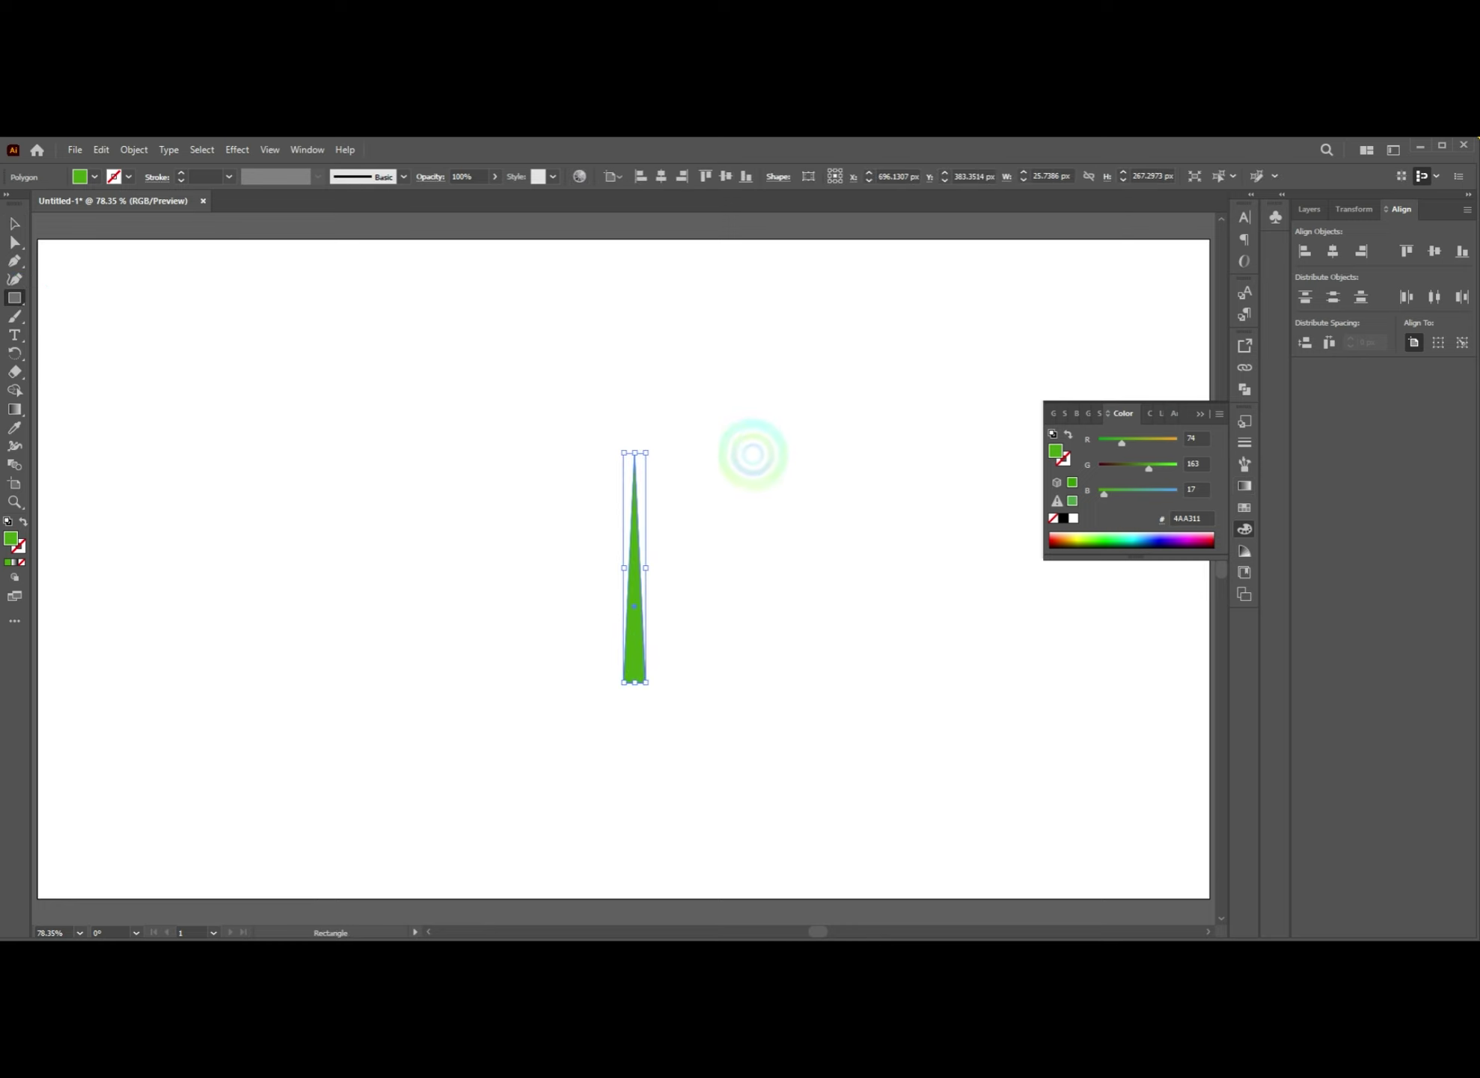
mouse_move(679, 369)
left_mouse_down()
mouse_move(760, 494)
mouse_move(809, 648)
mouse_move(808, 744)
mouse_move(836, 753)
mouse_move(827, 764)
left_mouse_up()
left_click(769, 648)
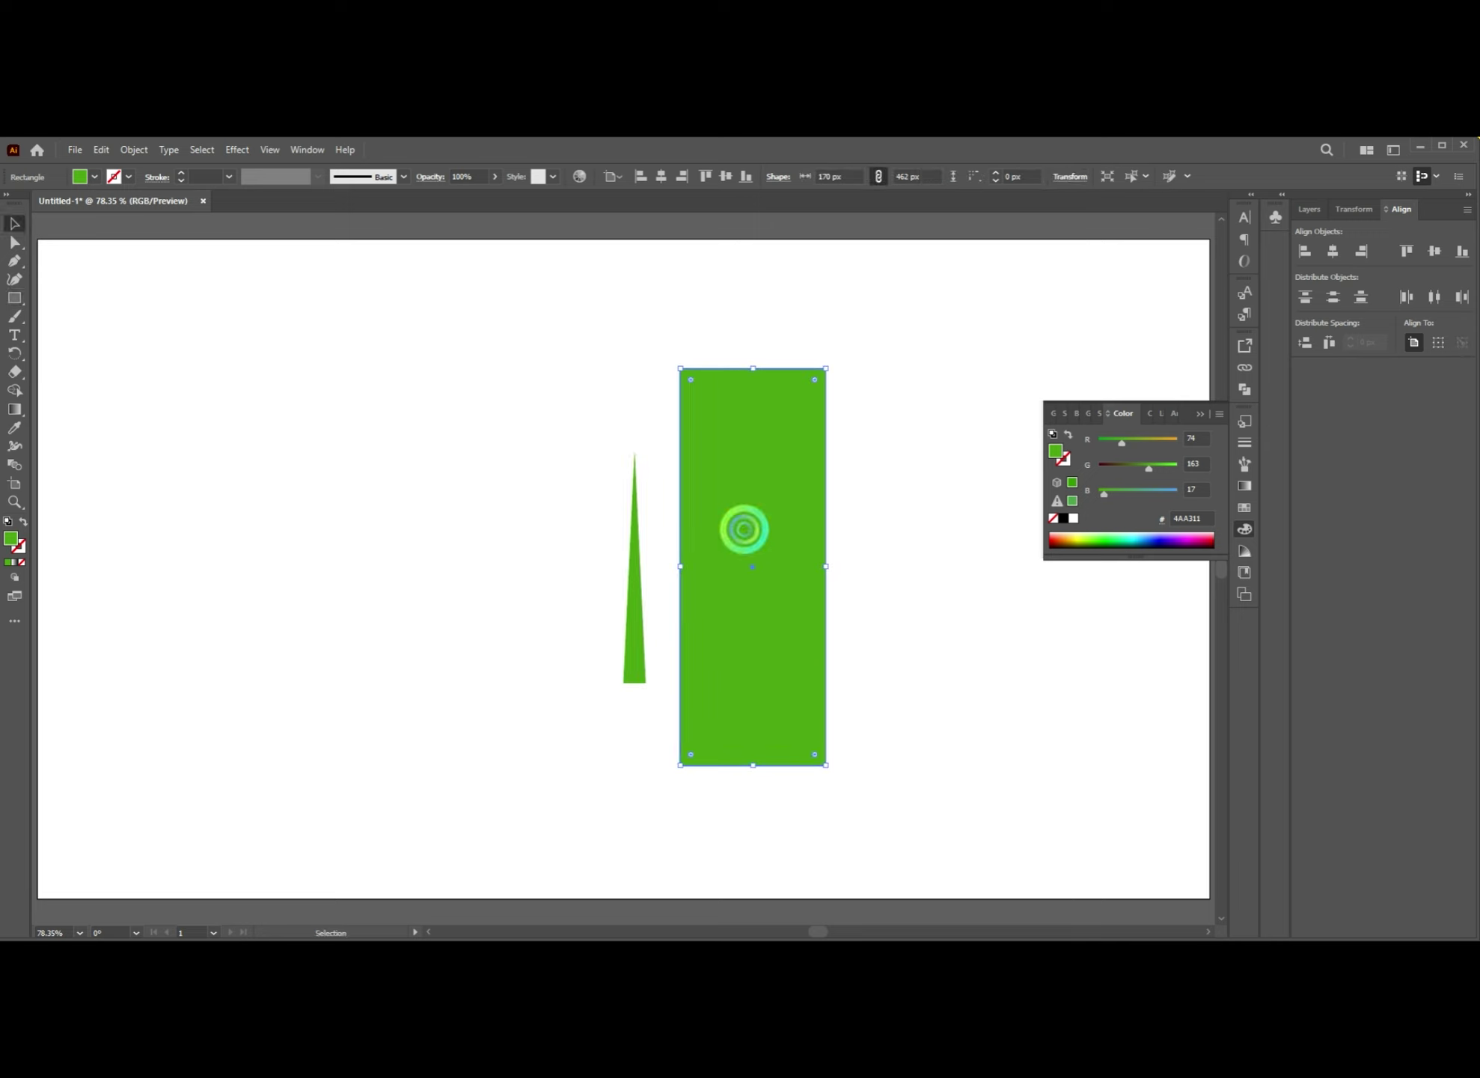
- Set the rectangle's fill color to dark blue #2312A0
double_click(11, 538)
left_click(328, 390)
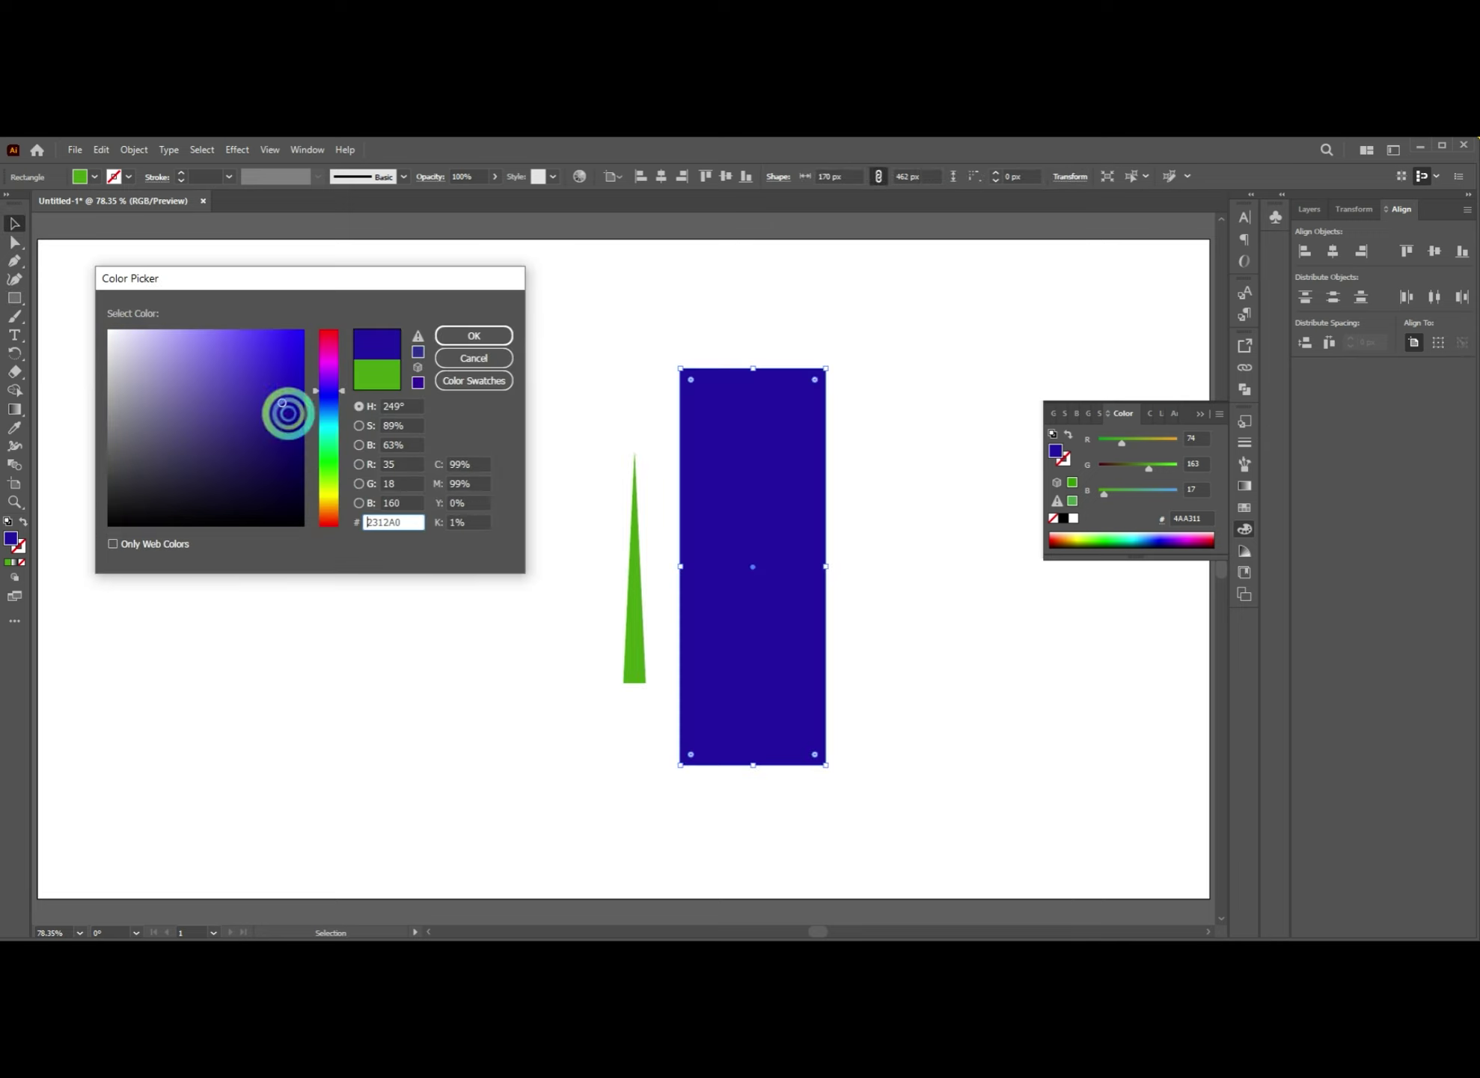
left_click(474, 335)
- Move the blue rectangle over the blade so its left edge runs through the blade's tip, covering the right half
left_click_drag(628, 529, 734, 584)
left_click(636, 707)
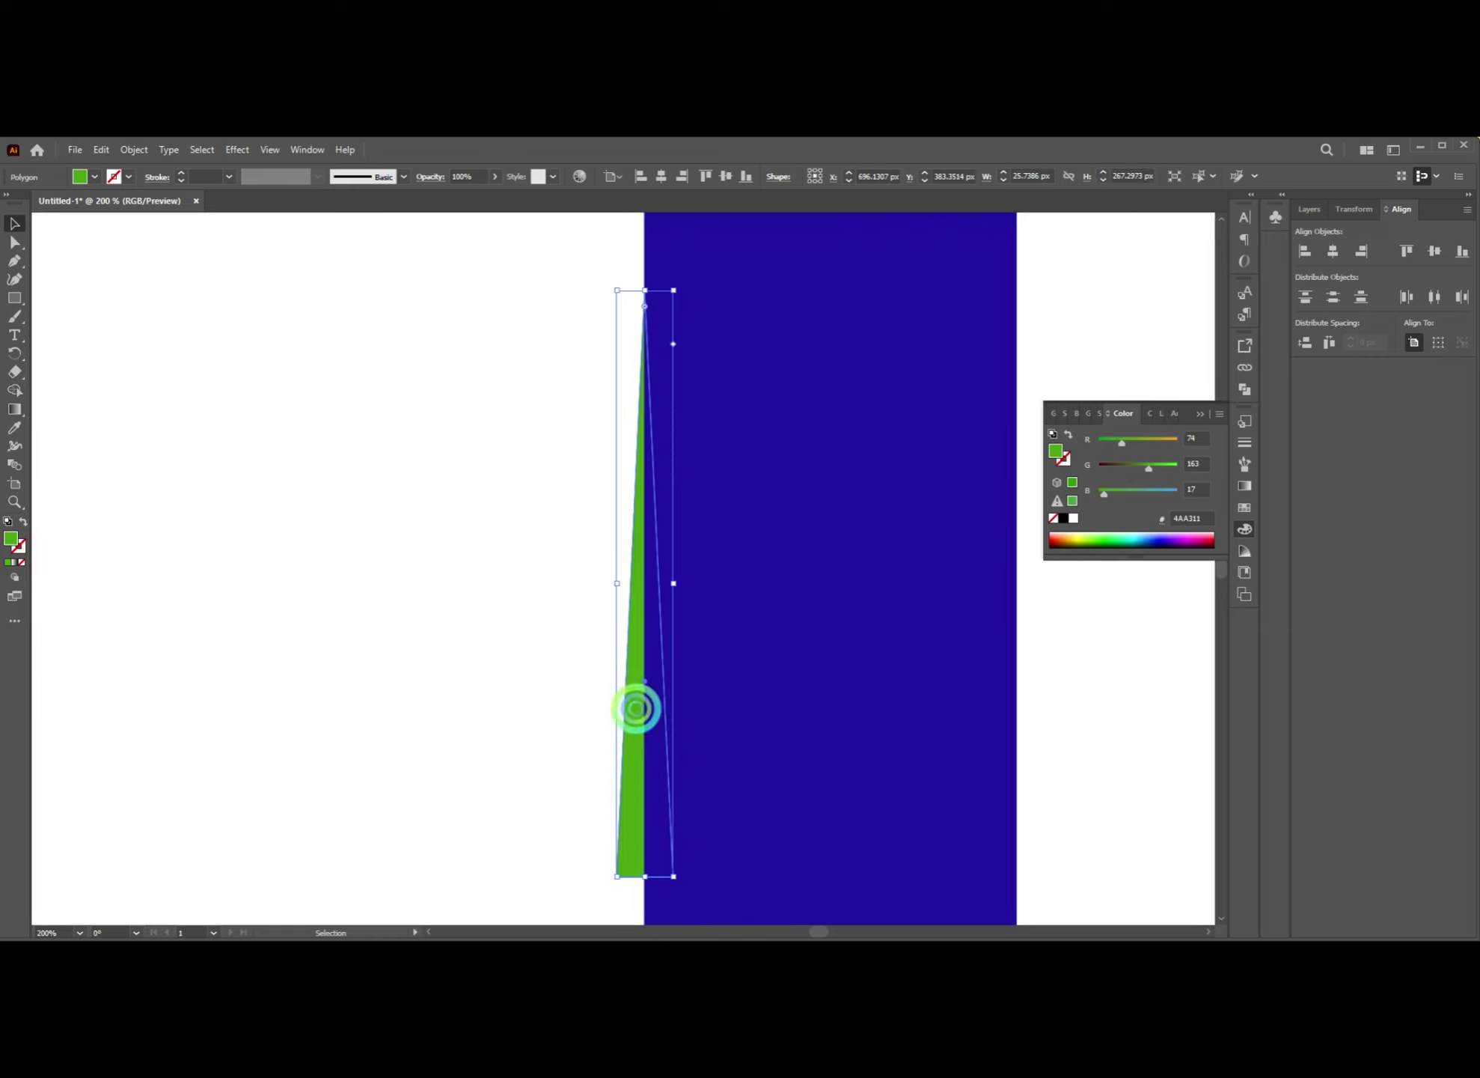
scroll(636, 708, "down", 1)
scroll(645, 389, "up", 10)
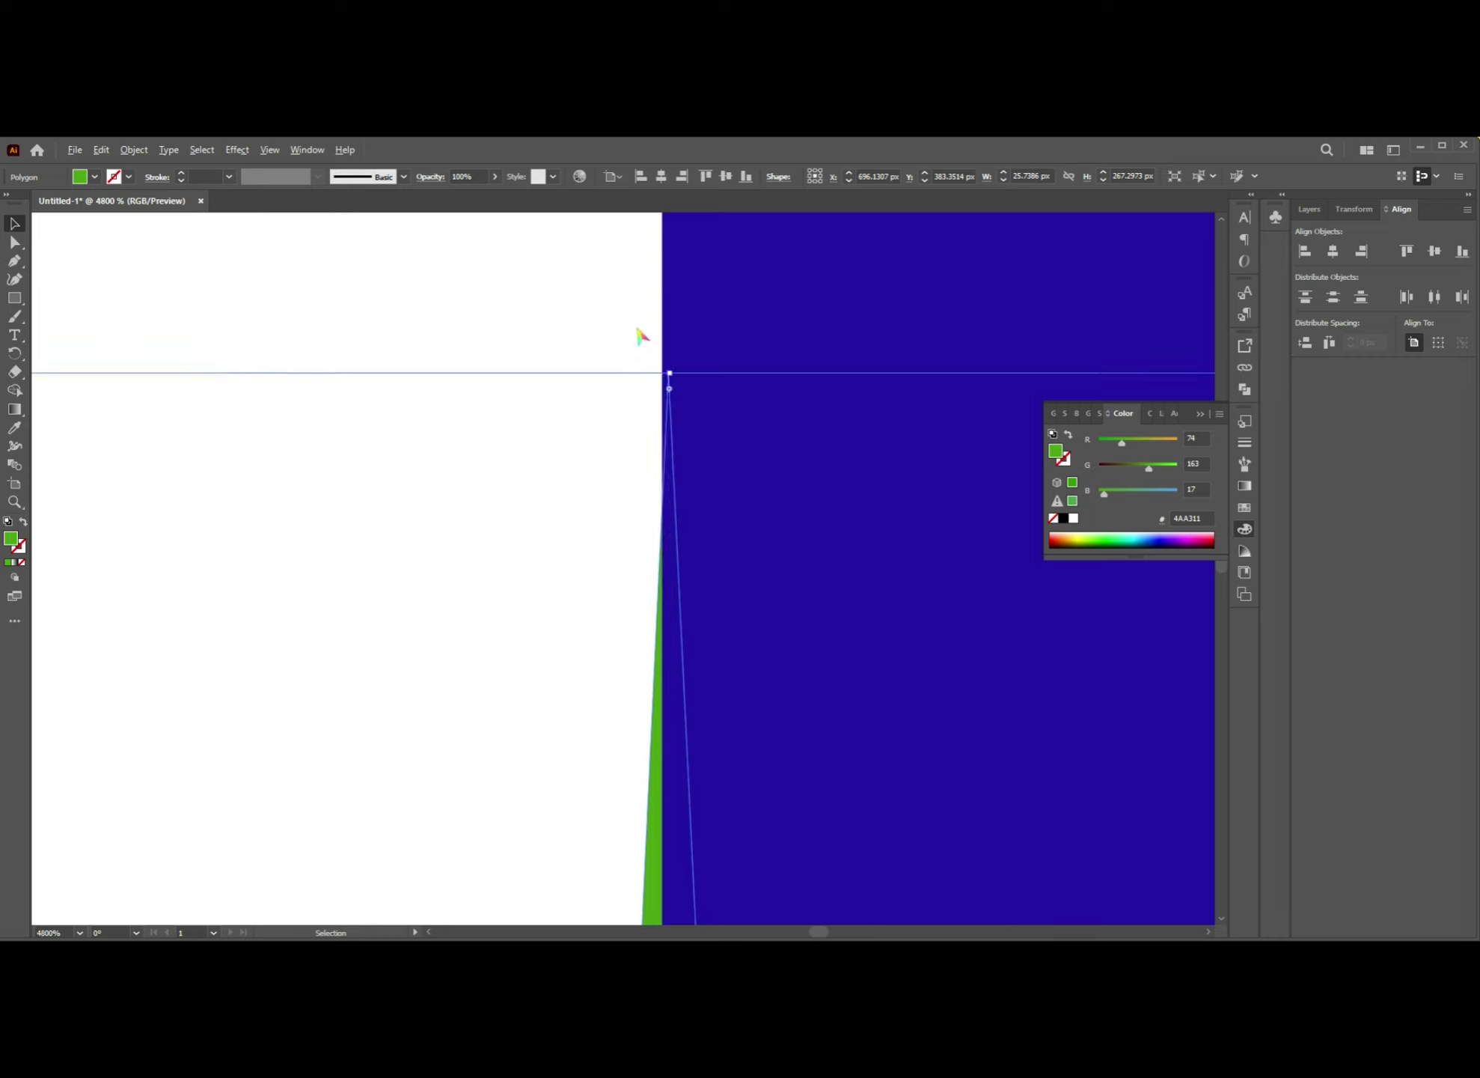
scroll(641, 337, "up", 2)
left_click(800, 462)
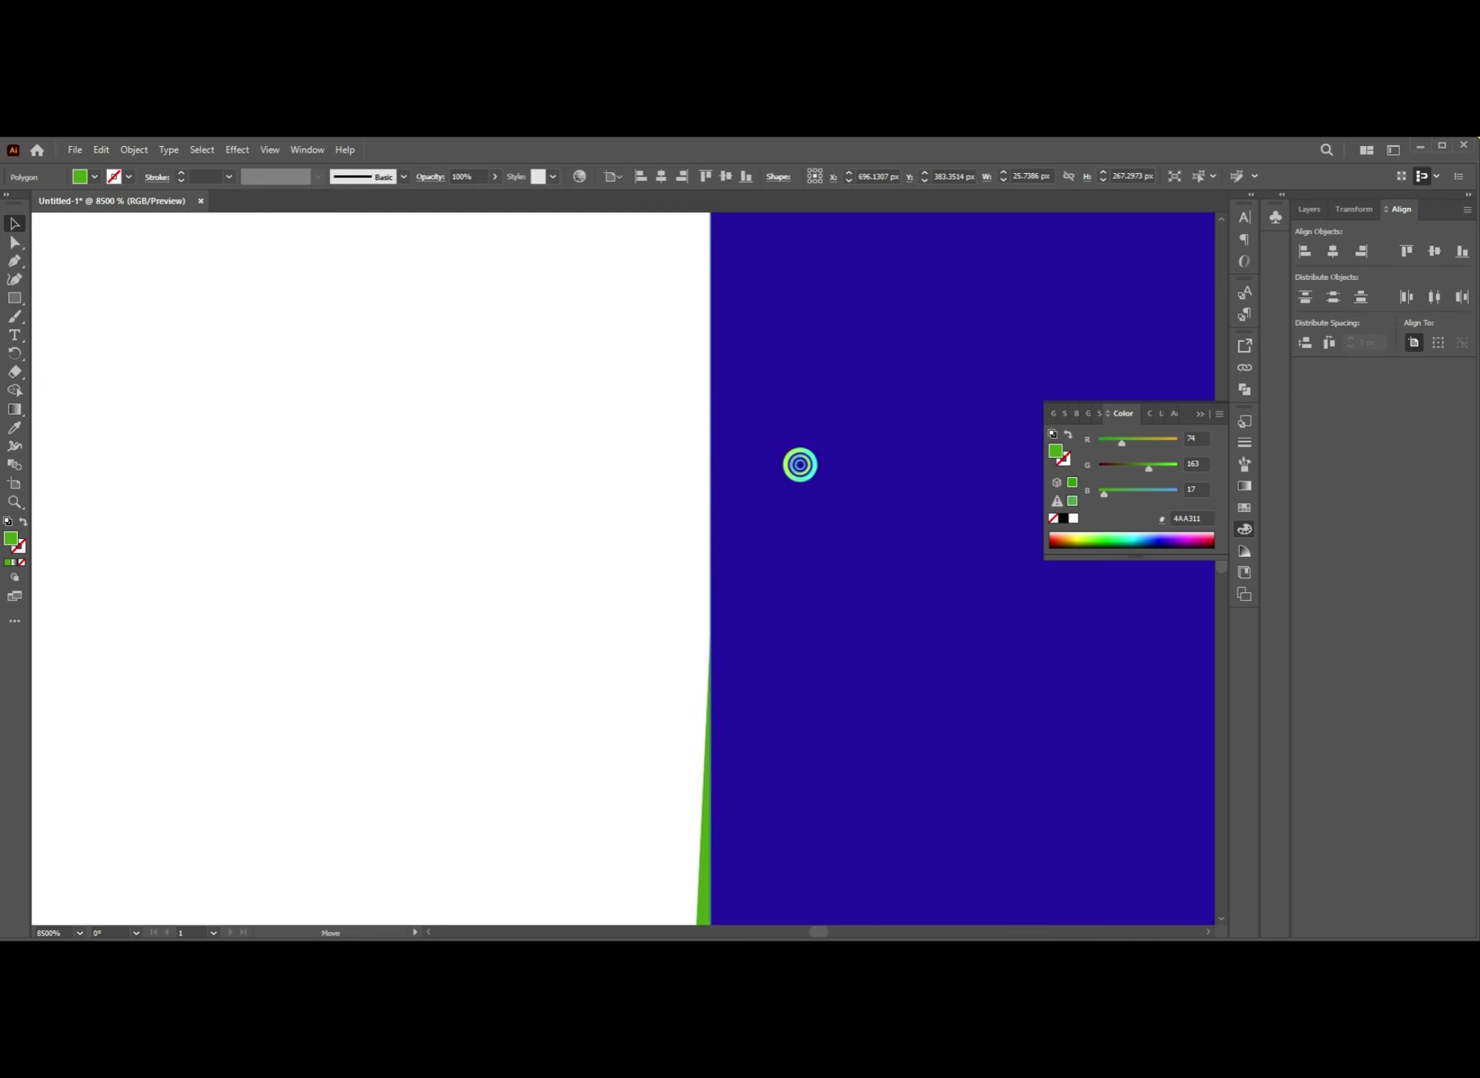
left_click_drag(488, 443, 1063, 711)
scroll(602, 474, "down", 1)
left_click(798, 606)
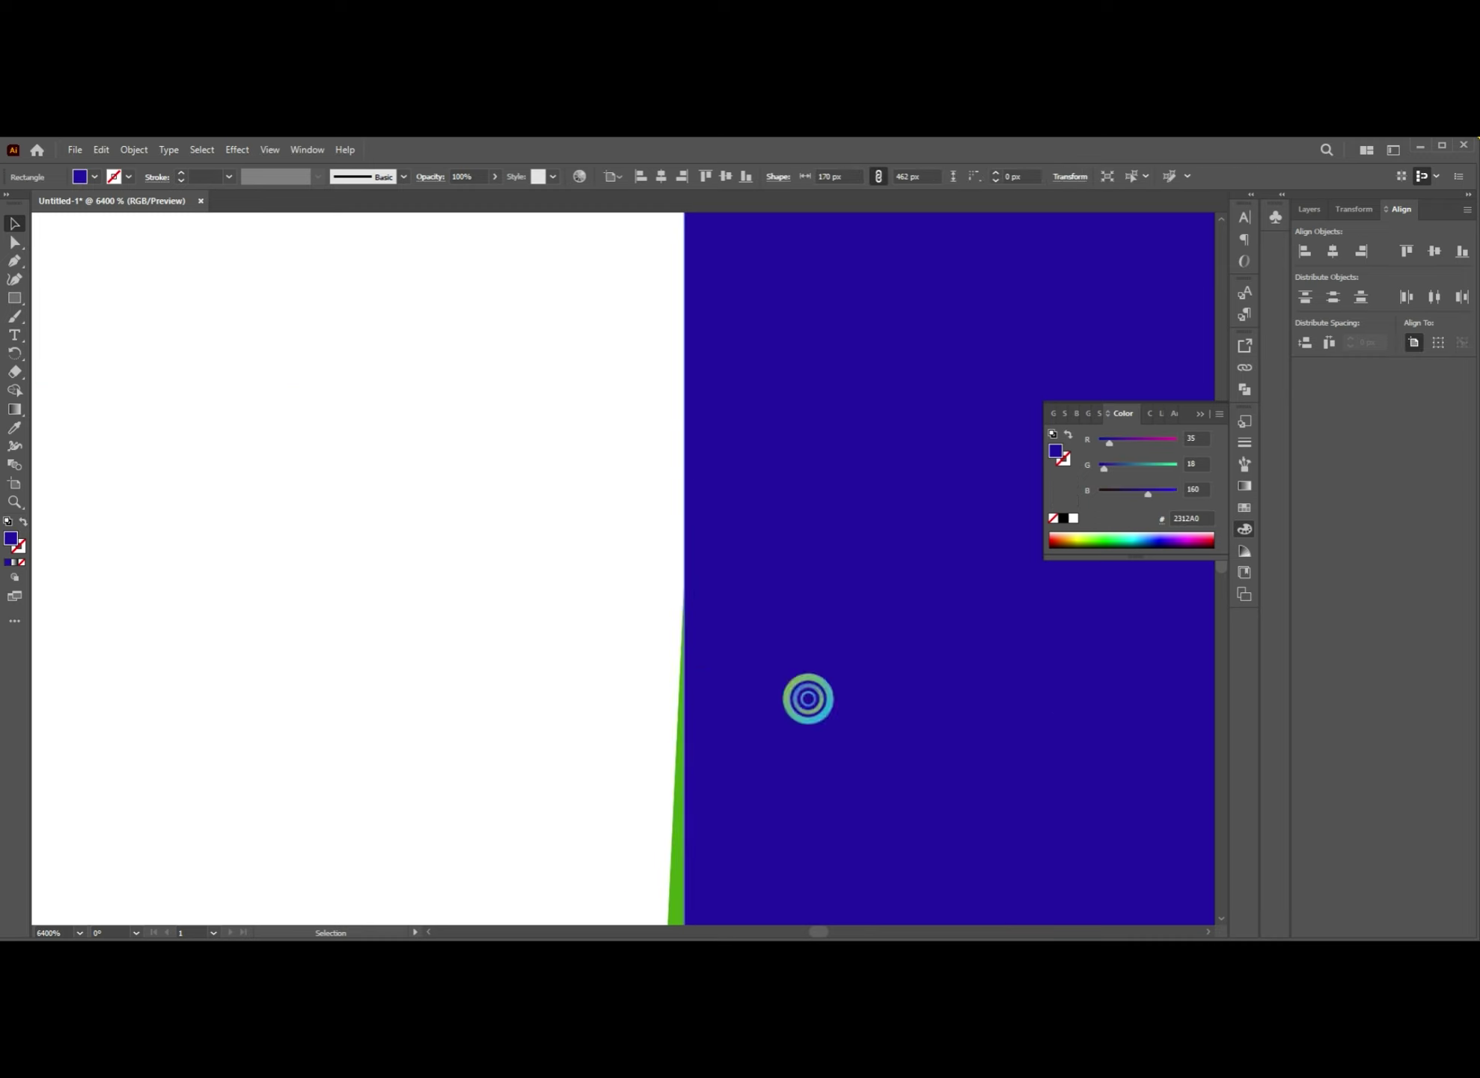
- Widen the green blade to about 192 px so its tip is easier to align with
scroll(681, 666, "down", 10)
left_click(597, 588)
left_click_drag(804, 521, 657, 508)
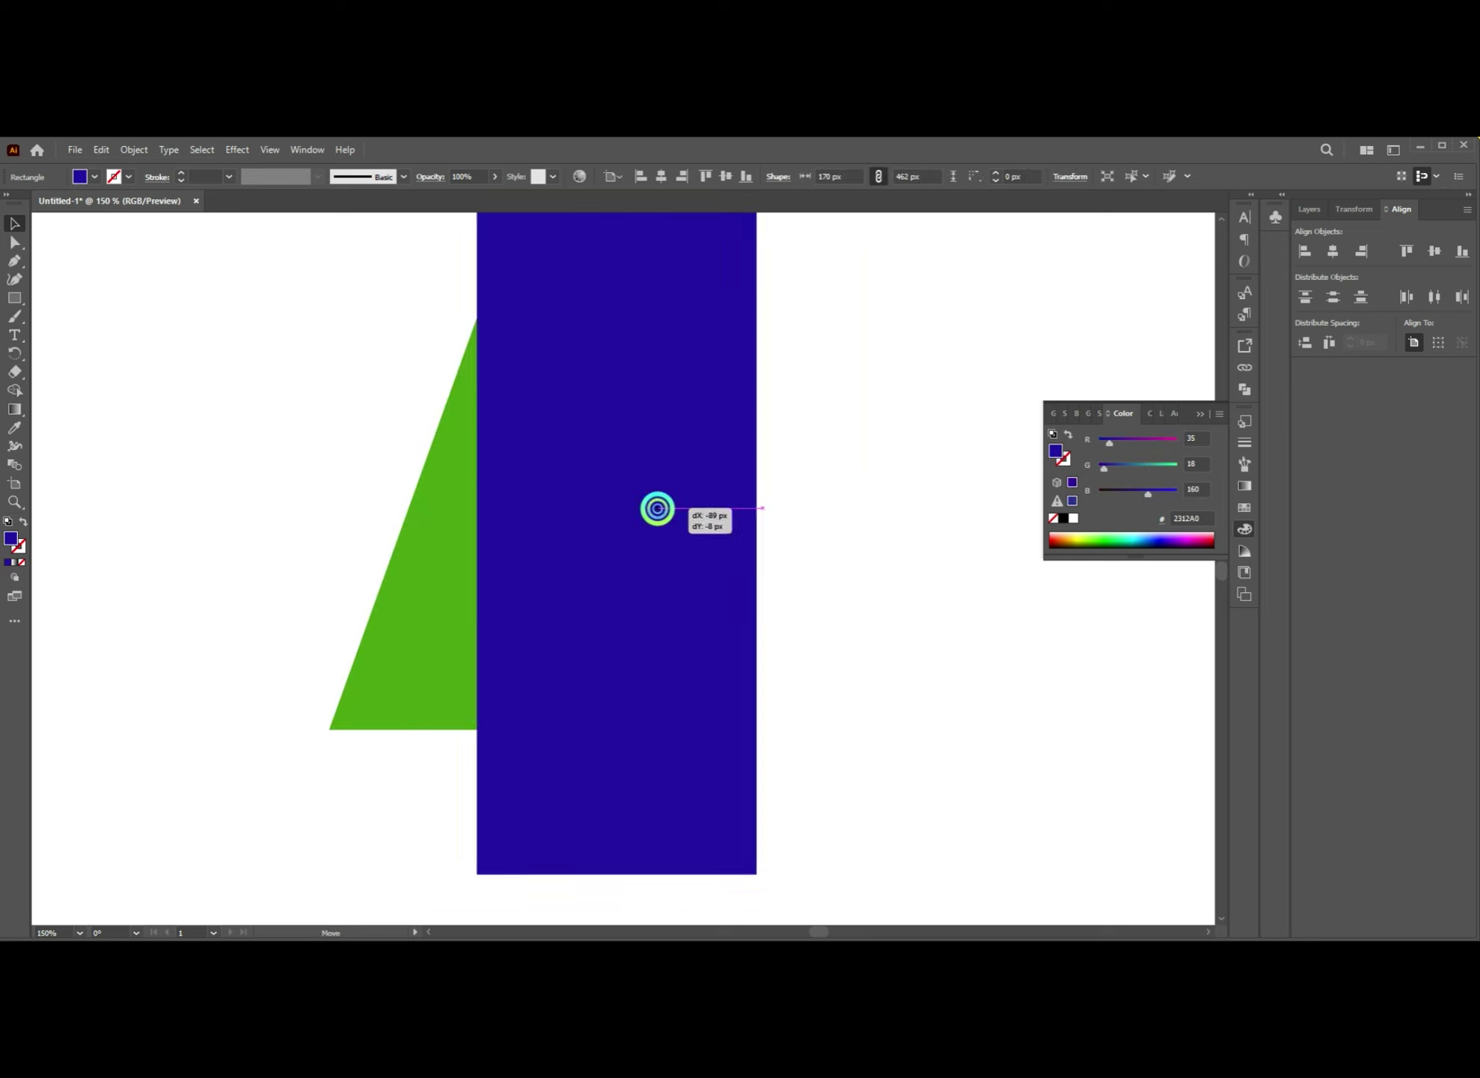
scroll(474, 317, "up", 7)
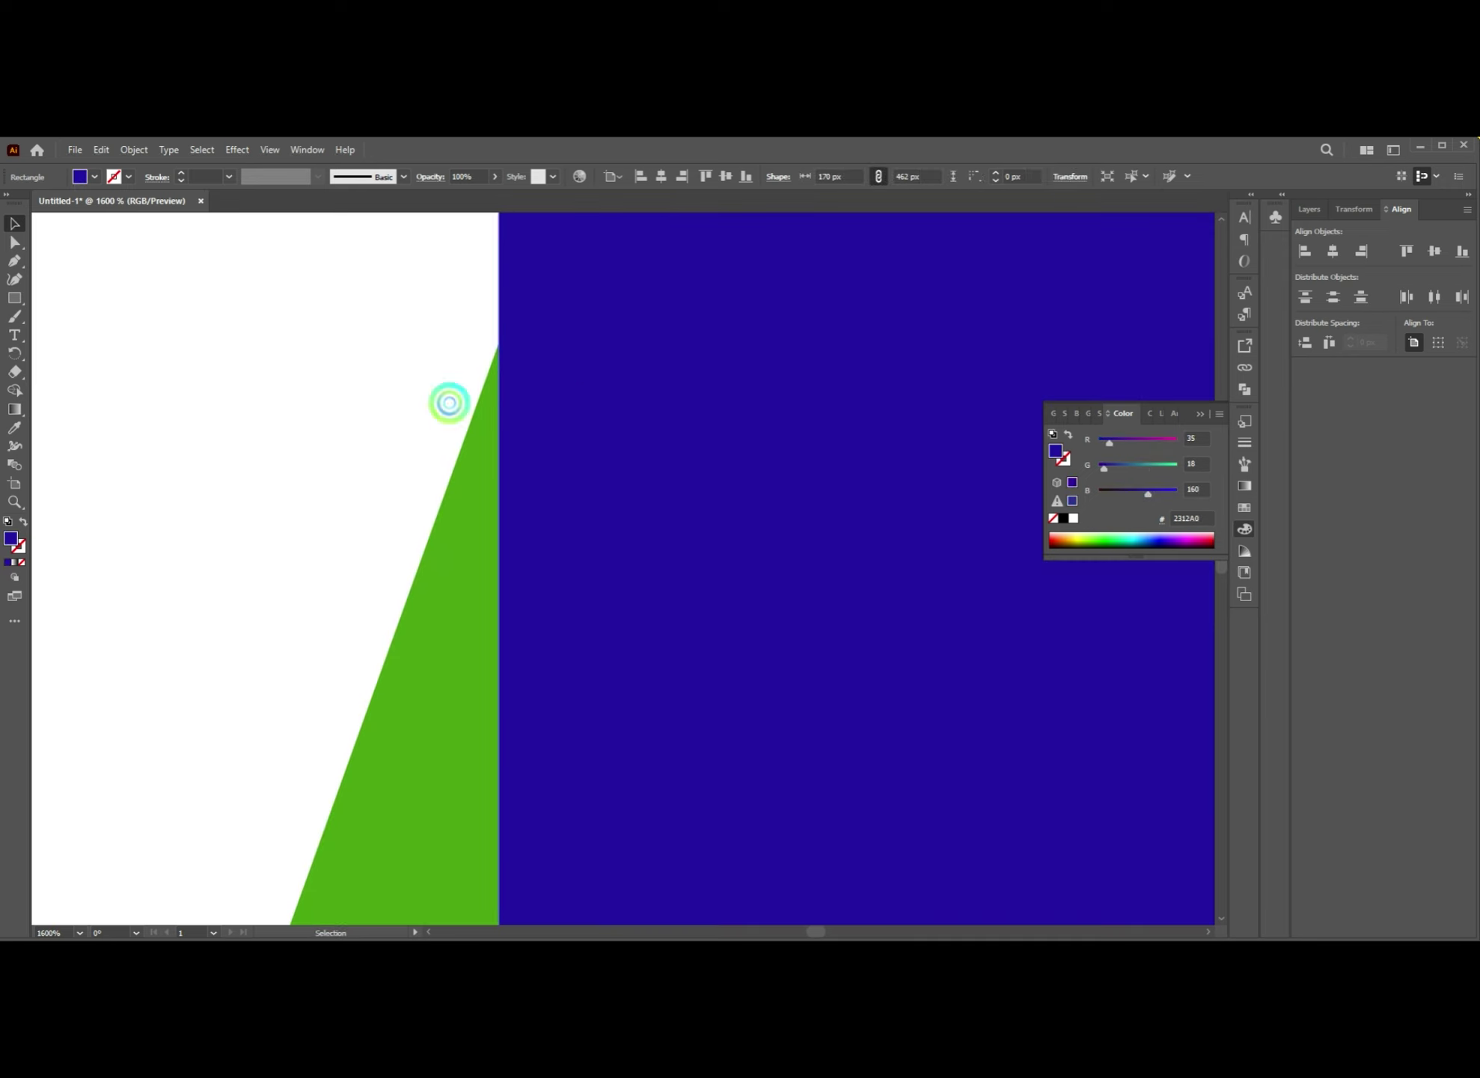
- Reduce the blue rectangle's opacity to 47%
left_click(495, 177)
left_click_drag(491, 196, 462, 192)
scroll(503, 349, "up", 2)
scroll(500, 342, "up", 8)
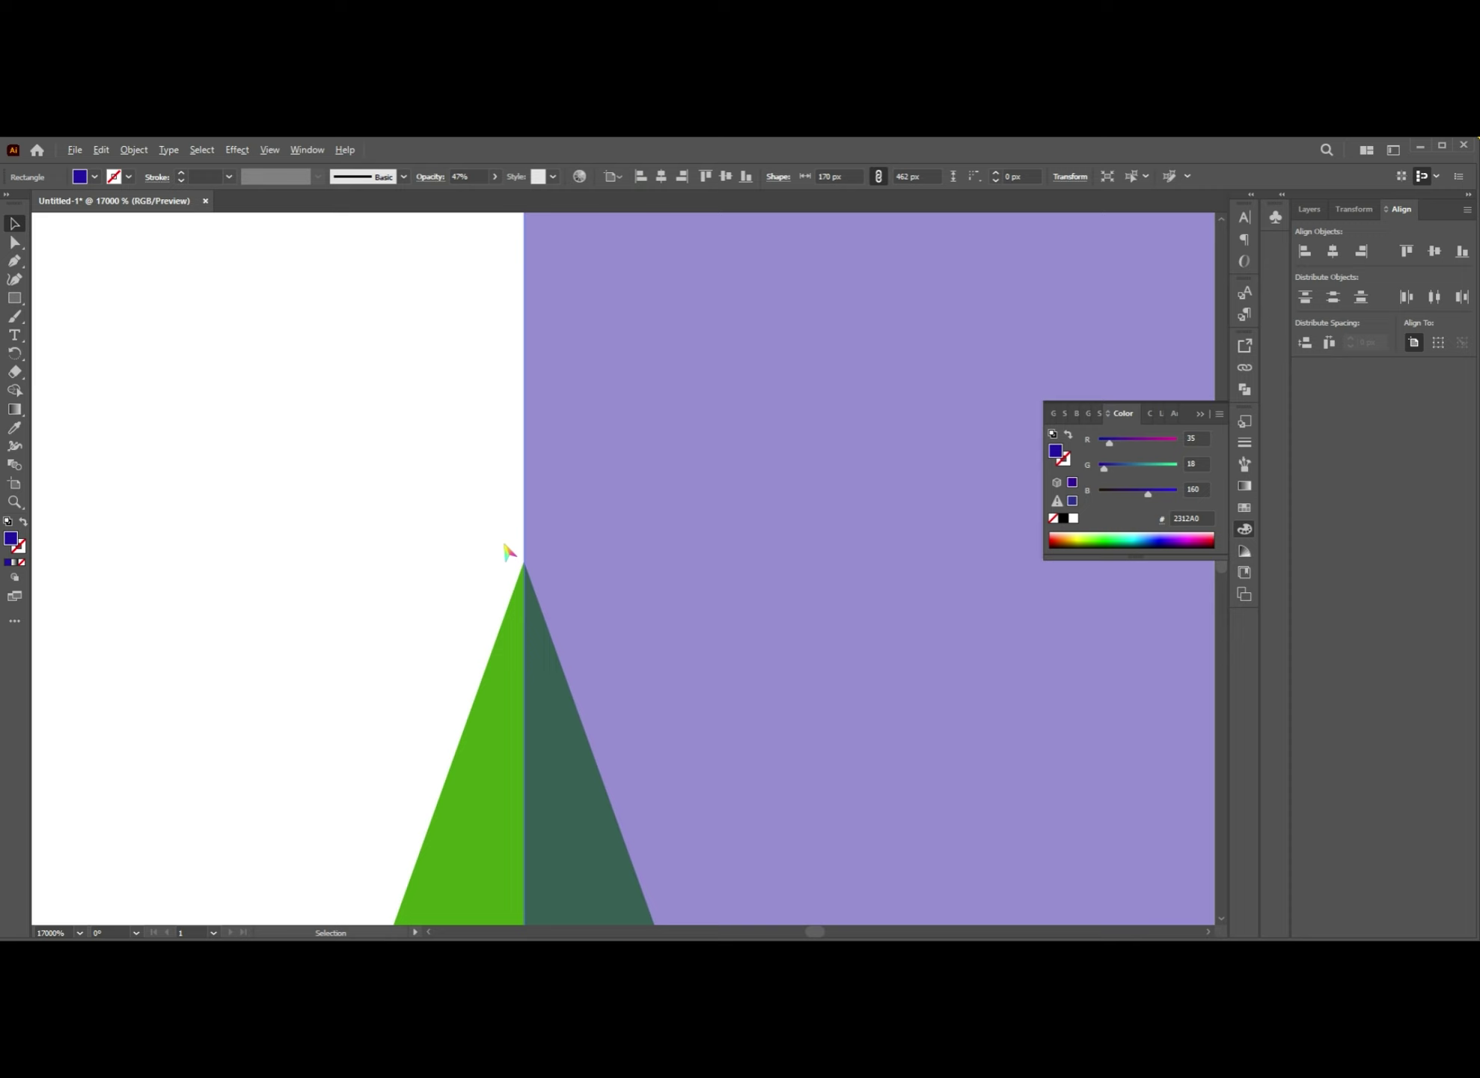
- Fine-tune the translucent rectangle's position so its left edge meets the tip of the widened triangle
left_click_drag(506, 548, 678, 668)
scroll(651, 639, "up", 1)
left_click_drag(529, 764, 697, 502)
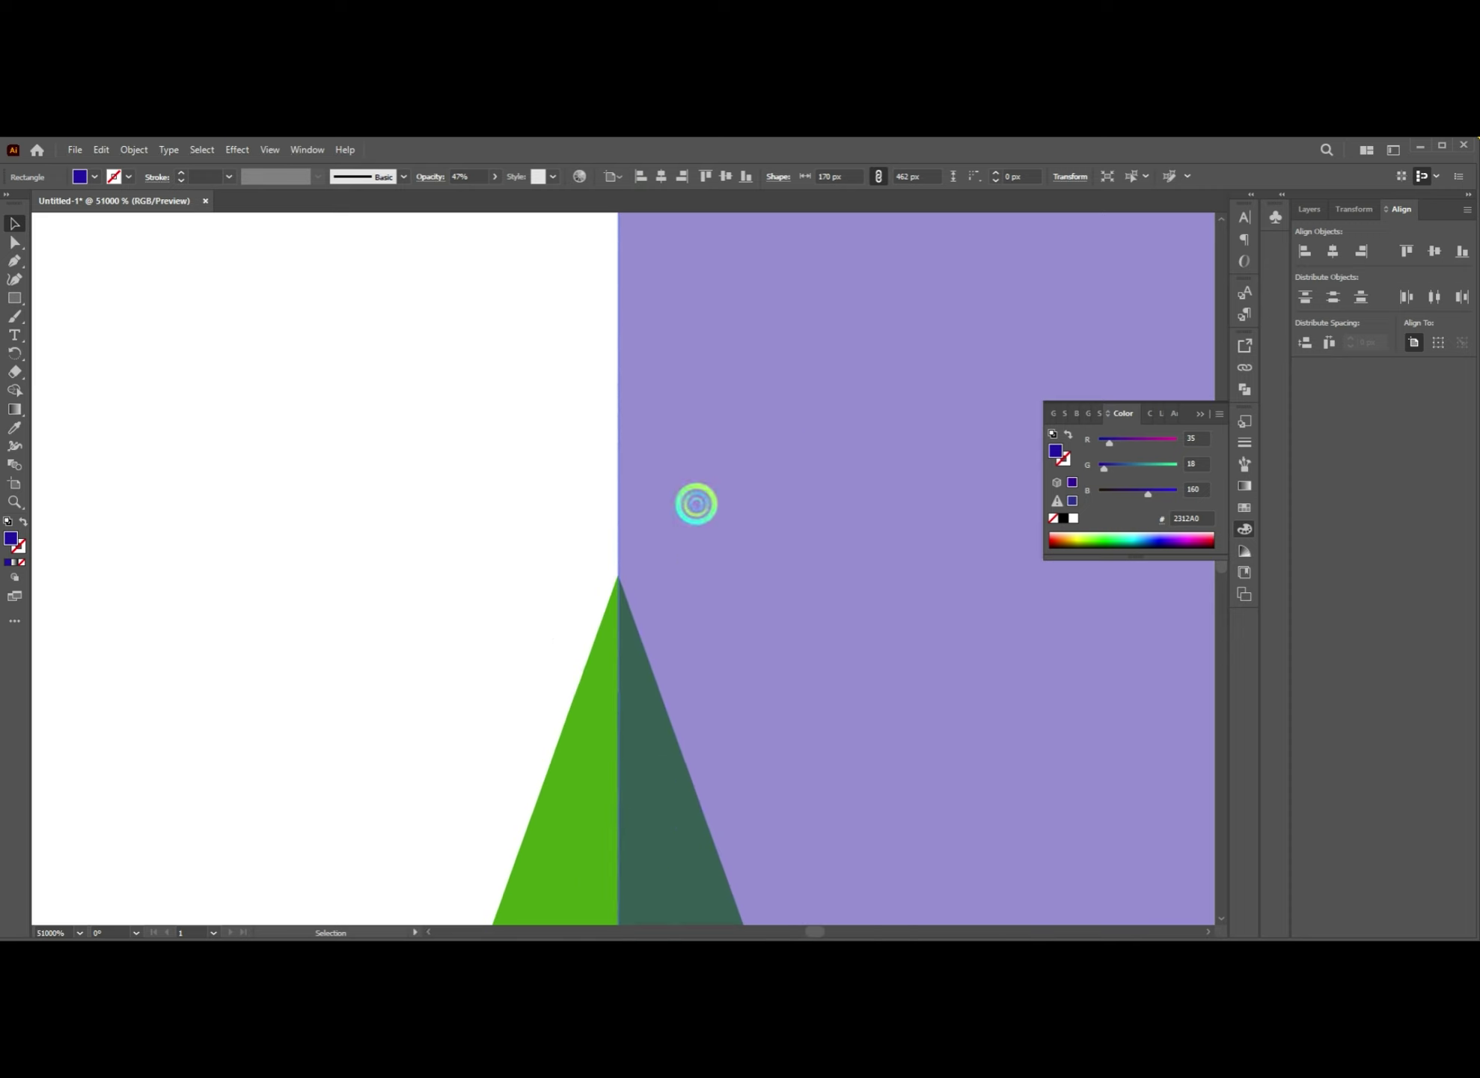
left_click_drag(598, 611, 876, 575)
left_click(782, 492)
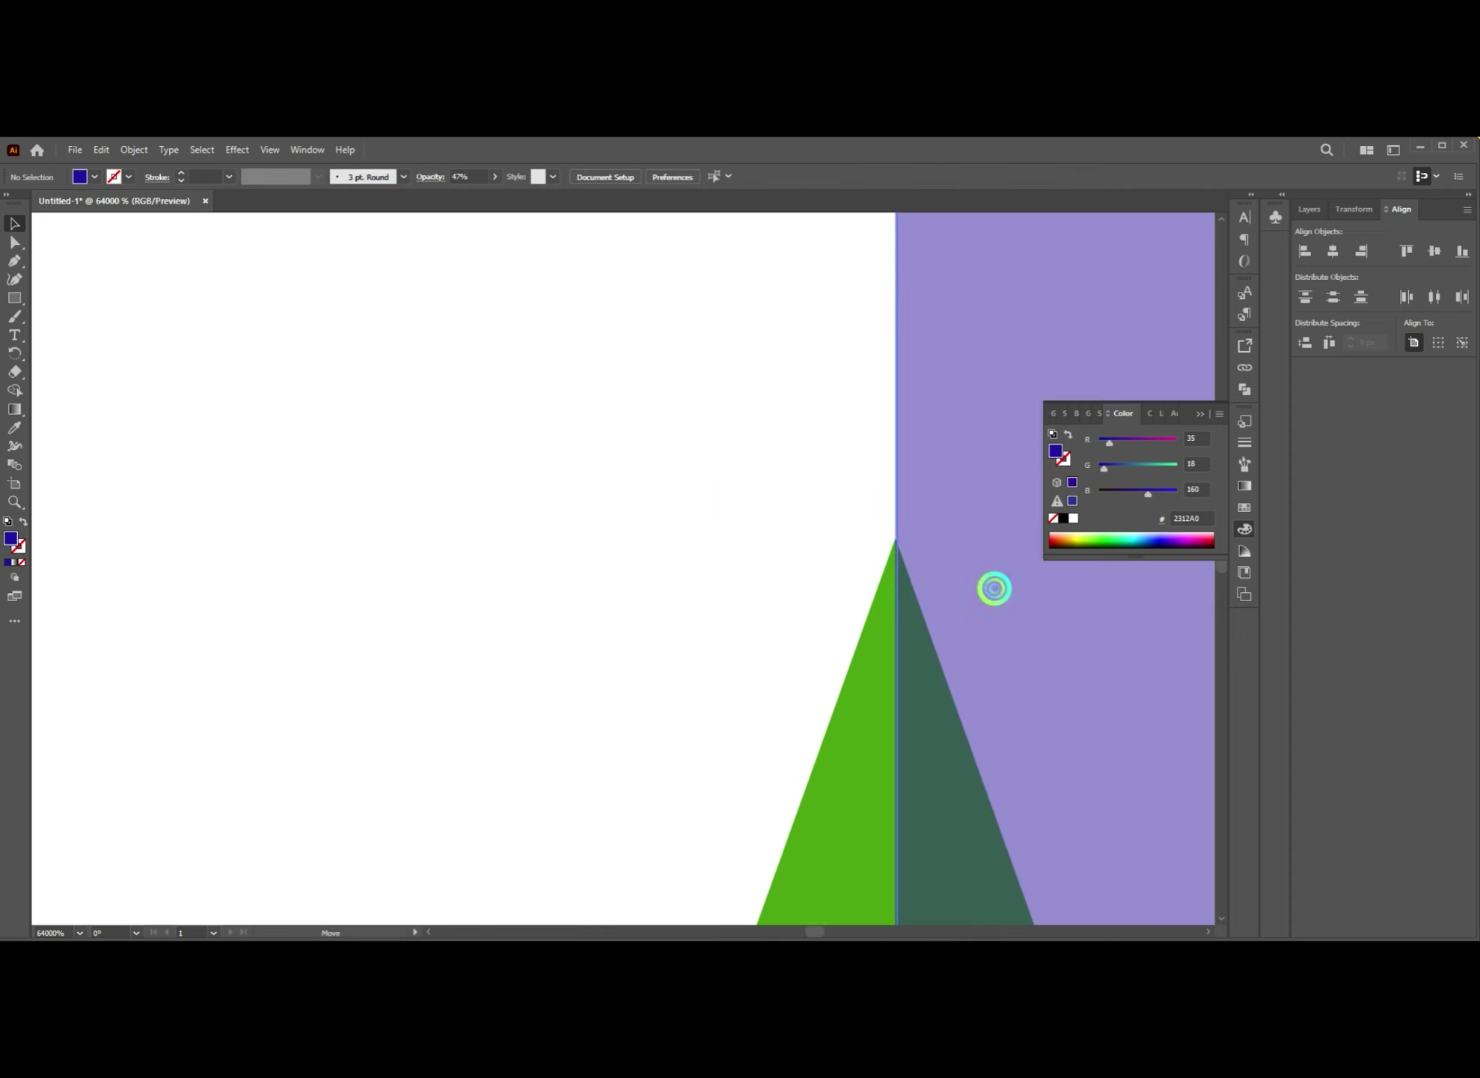
left_click(1037, 650)
scroll(759, 621, "down", 15)
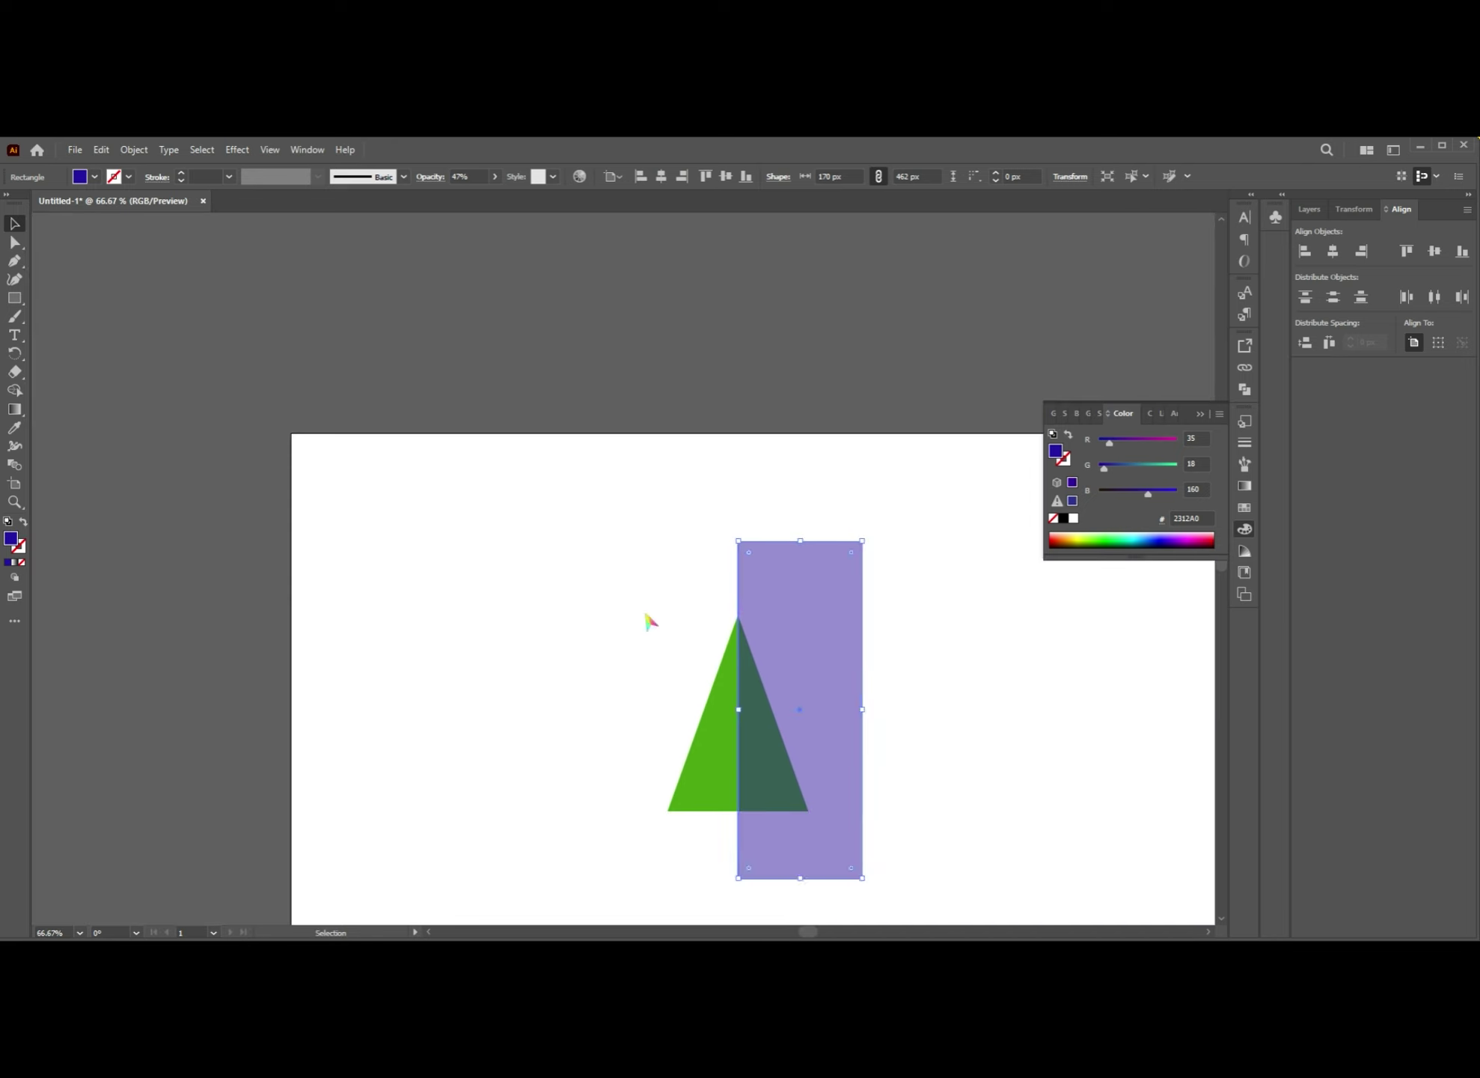
- Nudge the rectangle left until its left edge passes exactly through the triangle's apex
left_click_drag(819, 627, 831, 627)
scroll(778, 625, "up", 3)
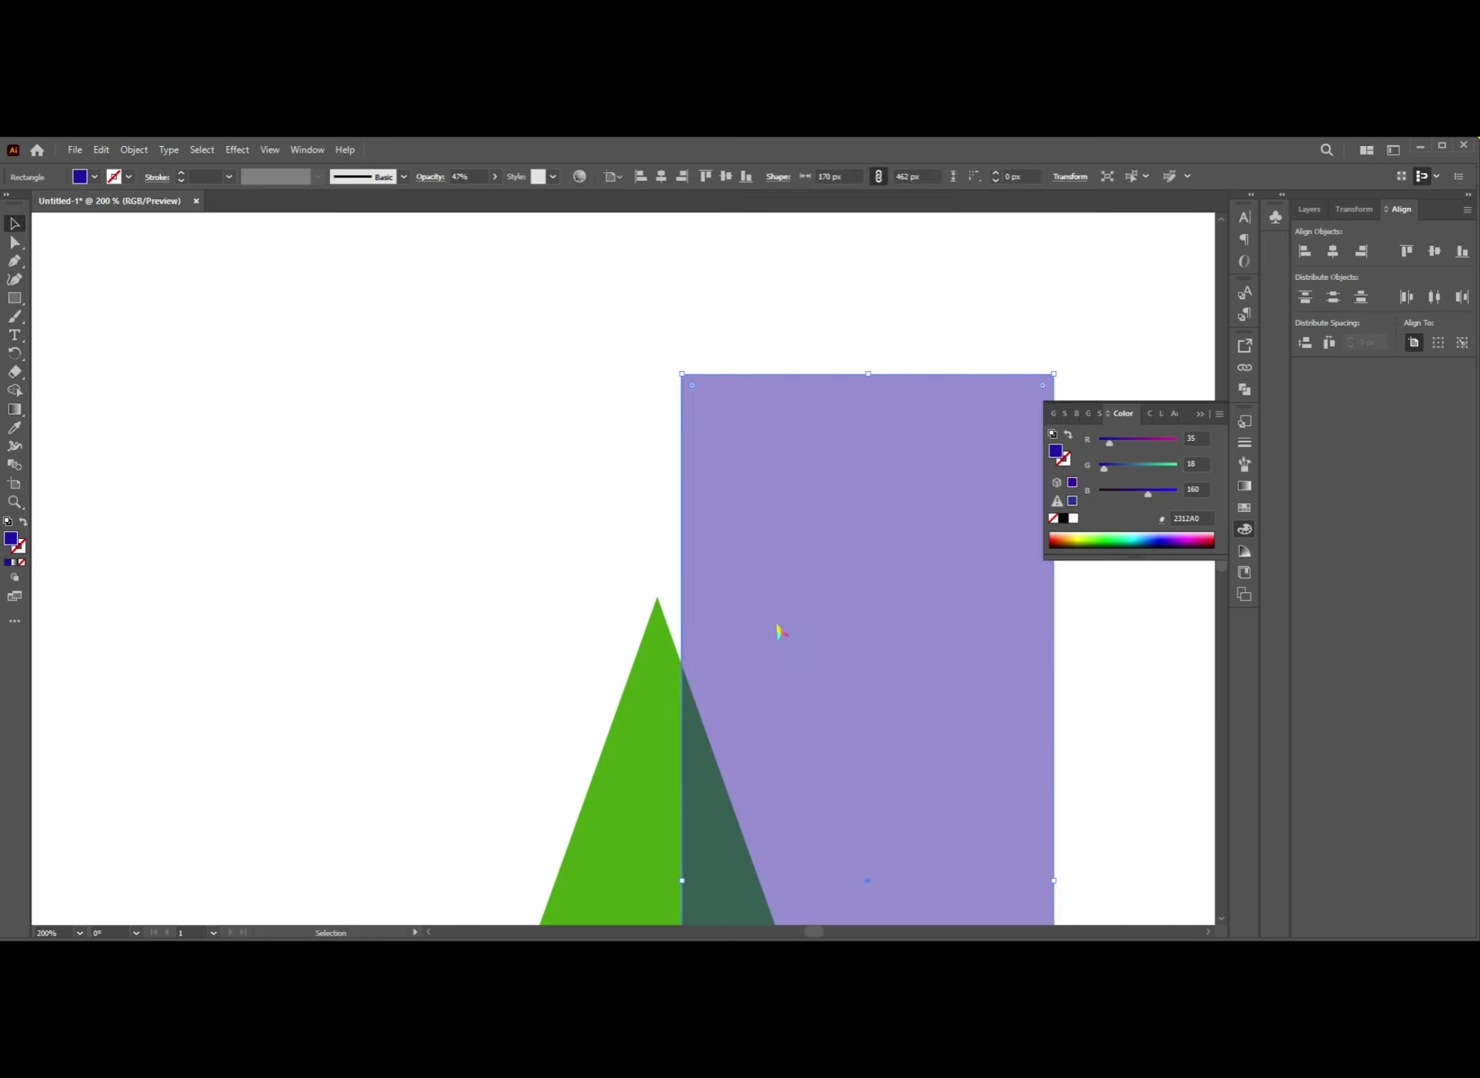
key("Left")
key("Left")
key("Left")
key("Left")
key("Left")
key("Left")
key("Left")
key("Left")
key("Left")
key("Left")
key("Left")
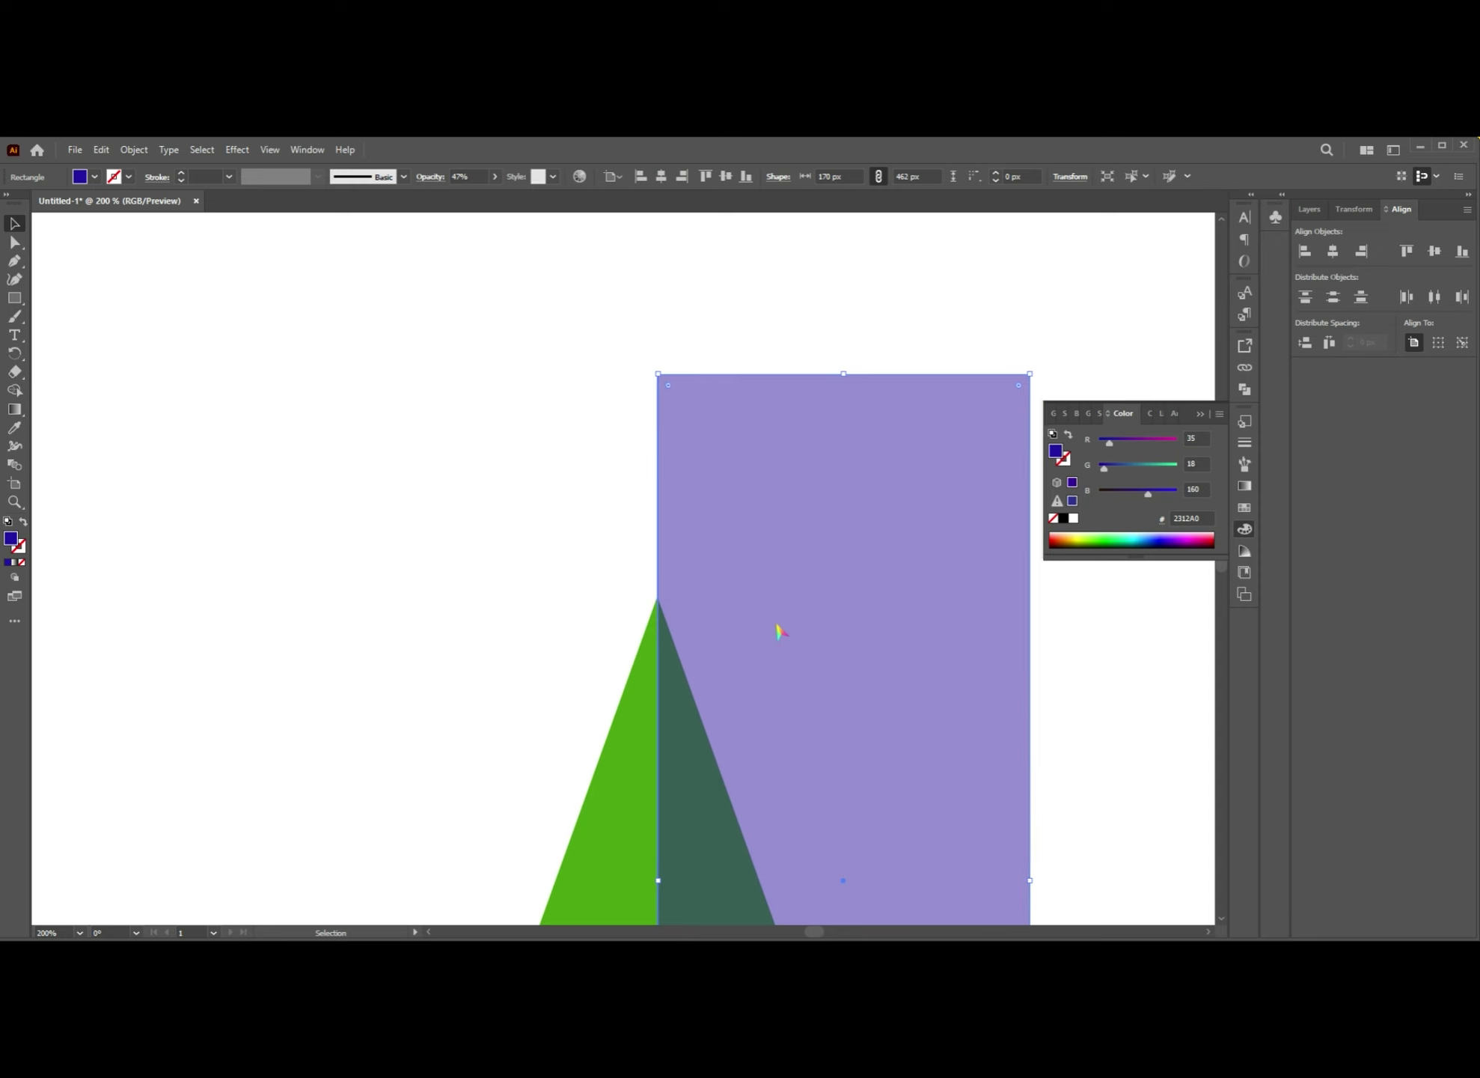
scroll(696, 486, "up", 2)
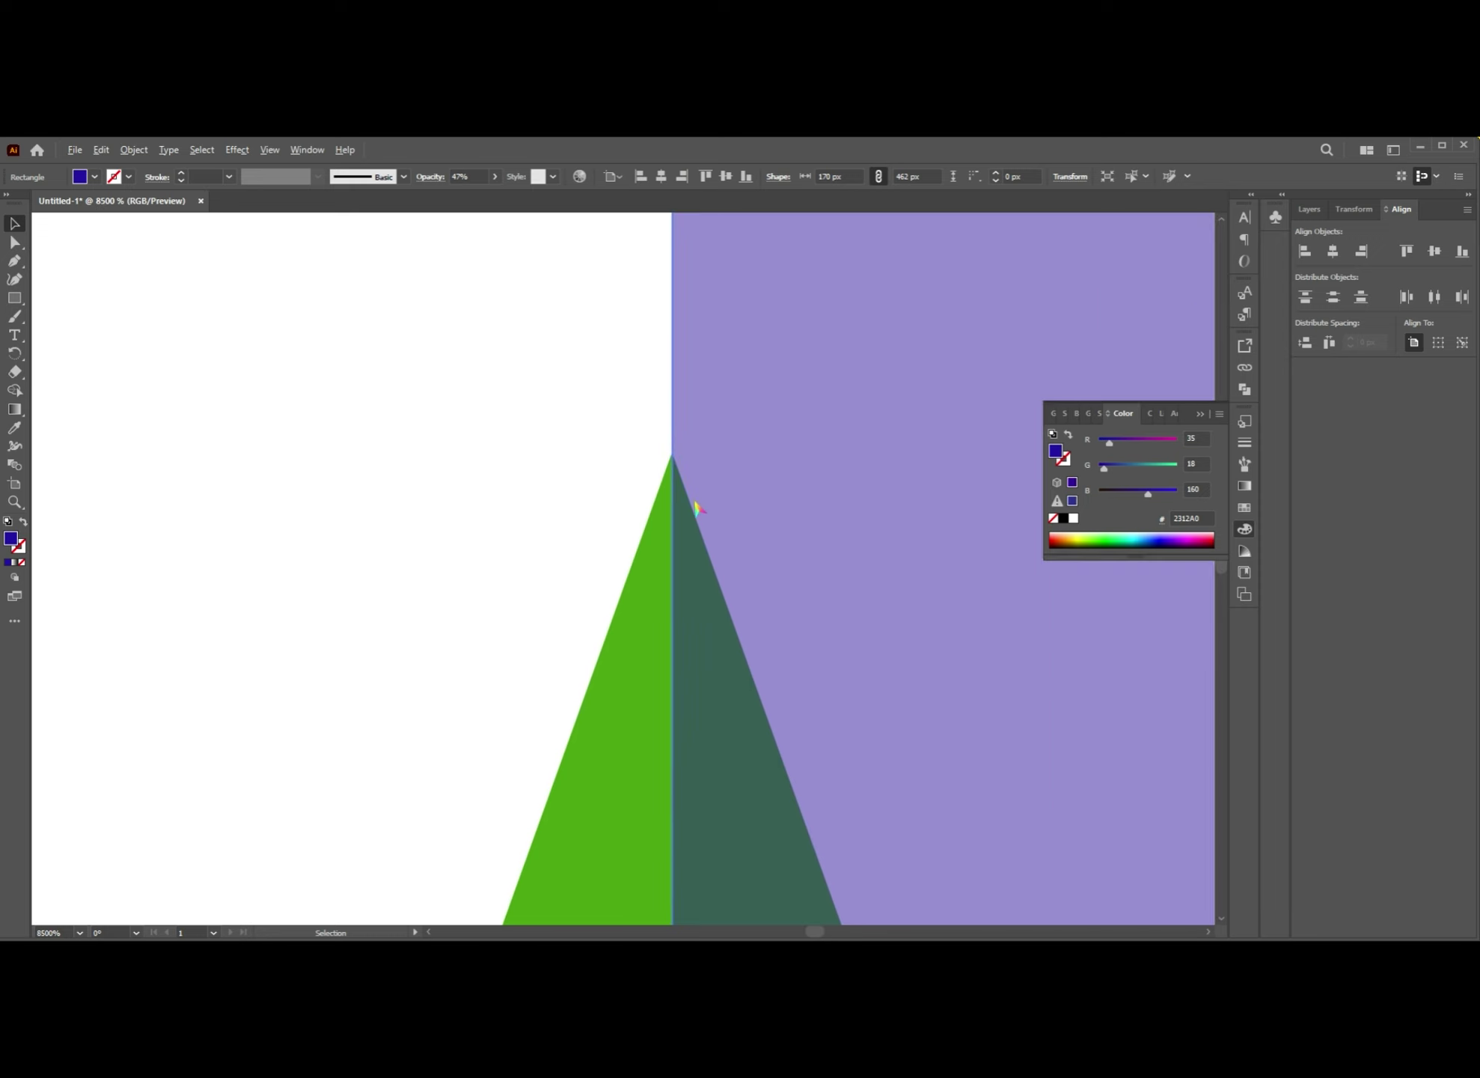
- Widen the green triangle further by stretching it horizontally
scroll(696, 508, "down", 3)
left_click(743, 724)
scroll(708, 643, "down", 2)
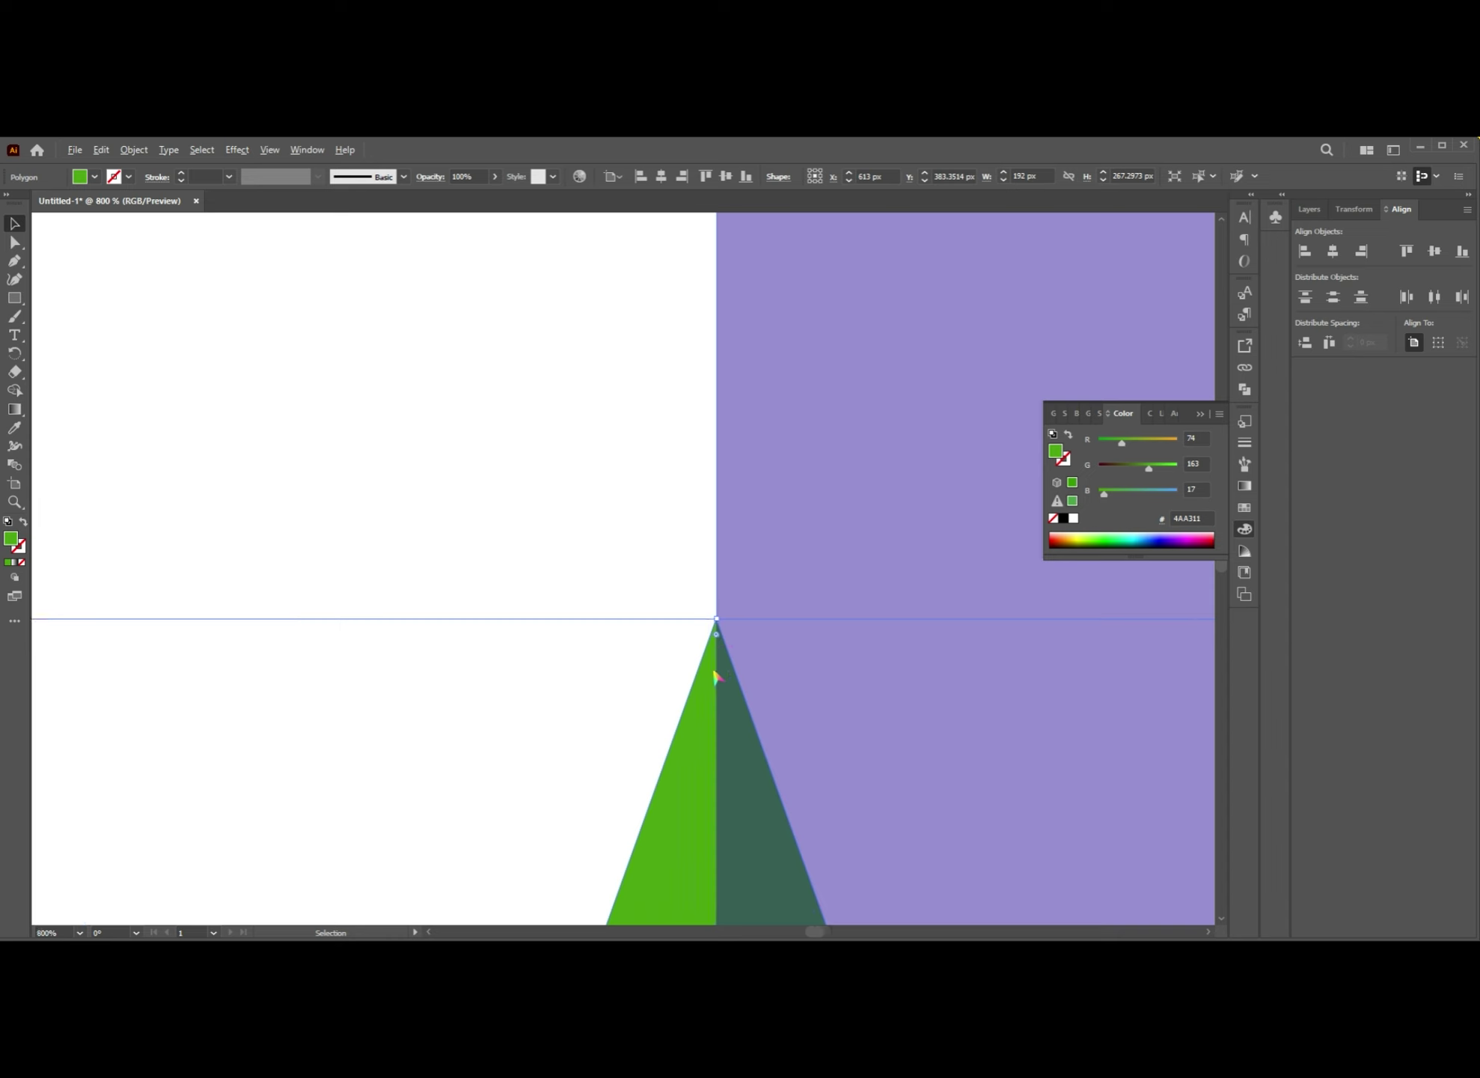
scroll(715, 677, "down", 10)
scroll(697, 693, "up", 4)
left_click_drag(693, 691, 607, 674)
- Move the rectangle back onto the wider triangle so its left edge splits the triangle at the apex
left_click(788, 591)
scroll(788, 591, "up", 1)
scroll(787, 591, "up", 2)
left_click_drag(787, 591, 651, 592)
scroll(595, 591, "up", 5)
scroll(595, 591, "up", 2)
left_click_drag(737, 464, 740, 476)
scroll(741, 476, "down", 12)
scroll(783, 466, "up", 1)
scroll(783, 465, "up", 2)
scroll(747, 519, "down", 6)
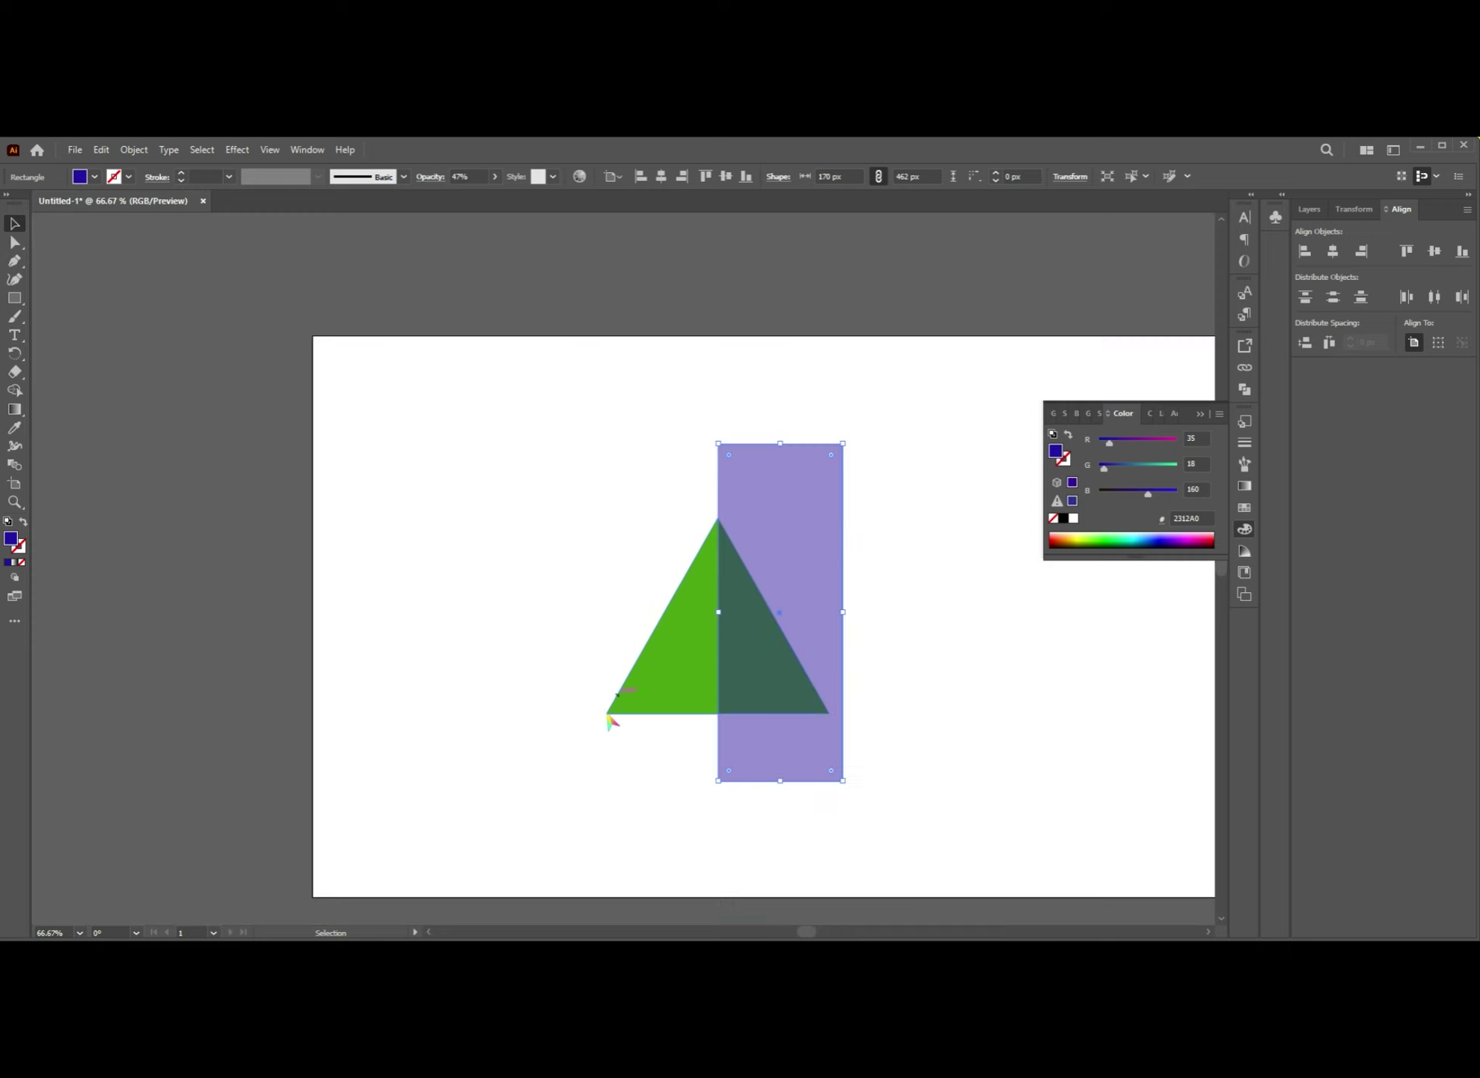
- Stretch the triangle wider than the rectangle's right edge and realign the rectangle's left edge with the new apex
left_click(659, 680)
left_click_drag(608, 618, 509, 624)
left_click_drag(773, 556, 717, 523)
scroll(647, 521, "up", 3)
scroll(648, 521, "up", 15)
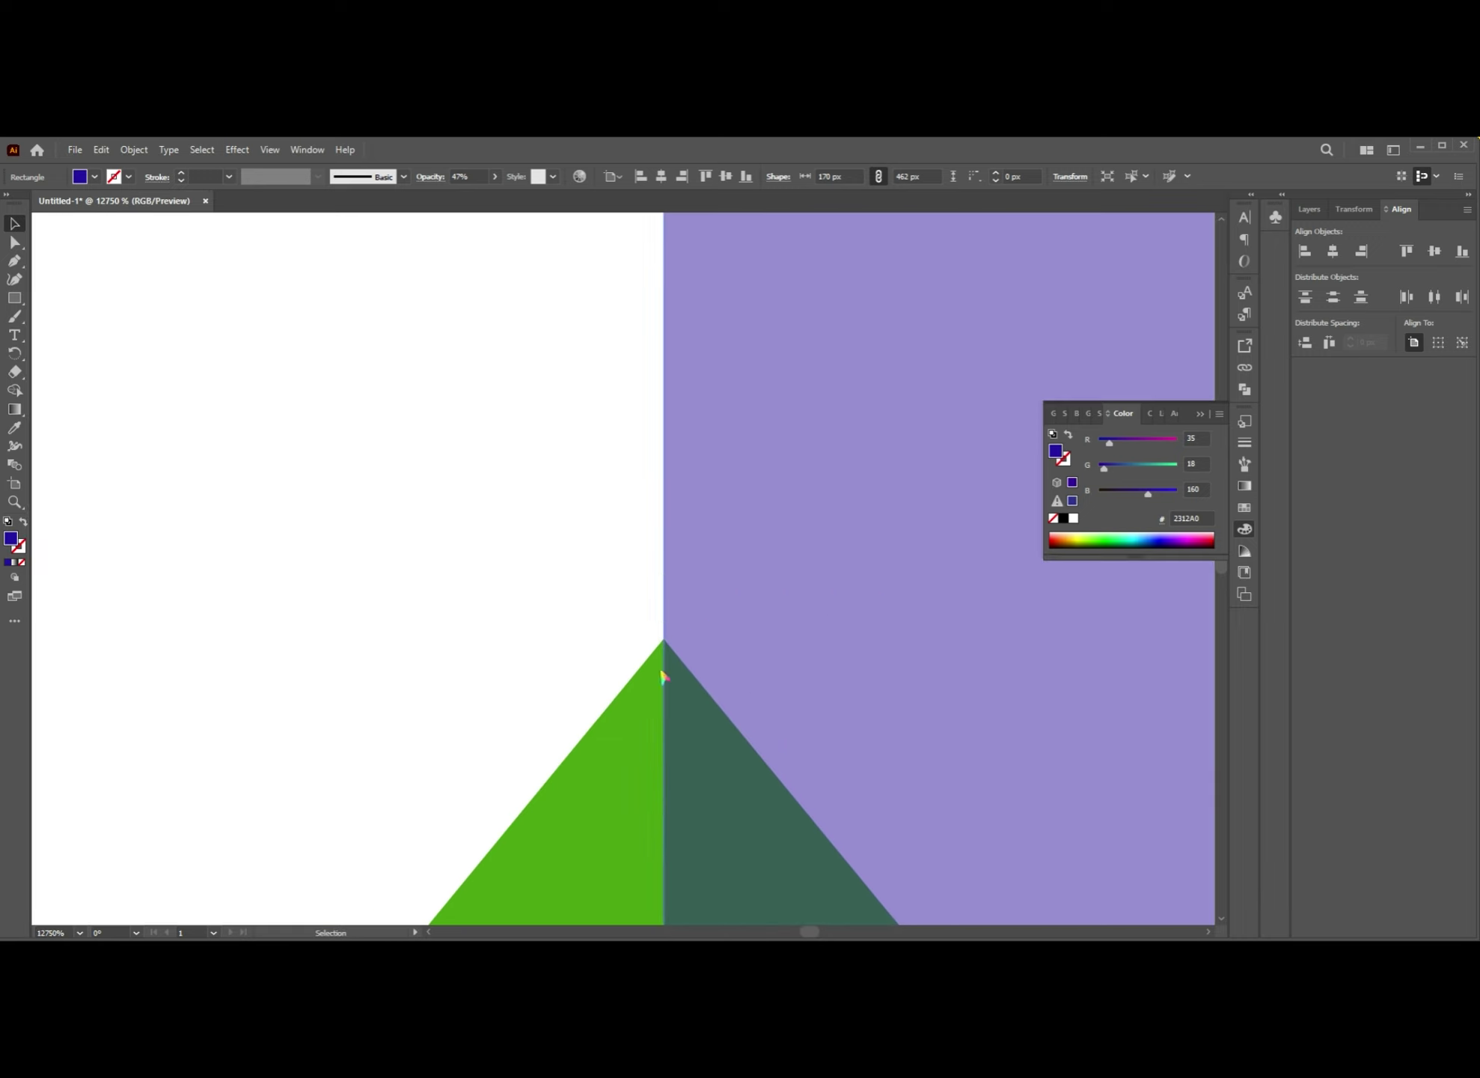
left_click_drag(635, 674, 723, 548)
scroll(528, 680, "down", 10)
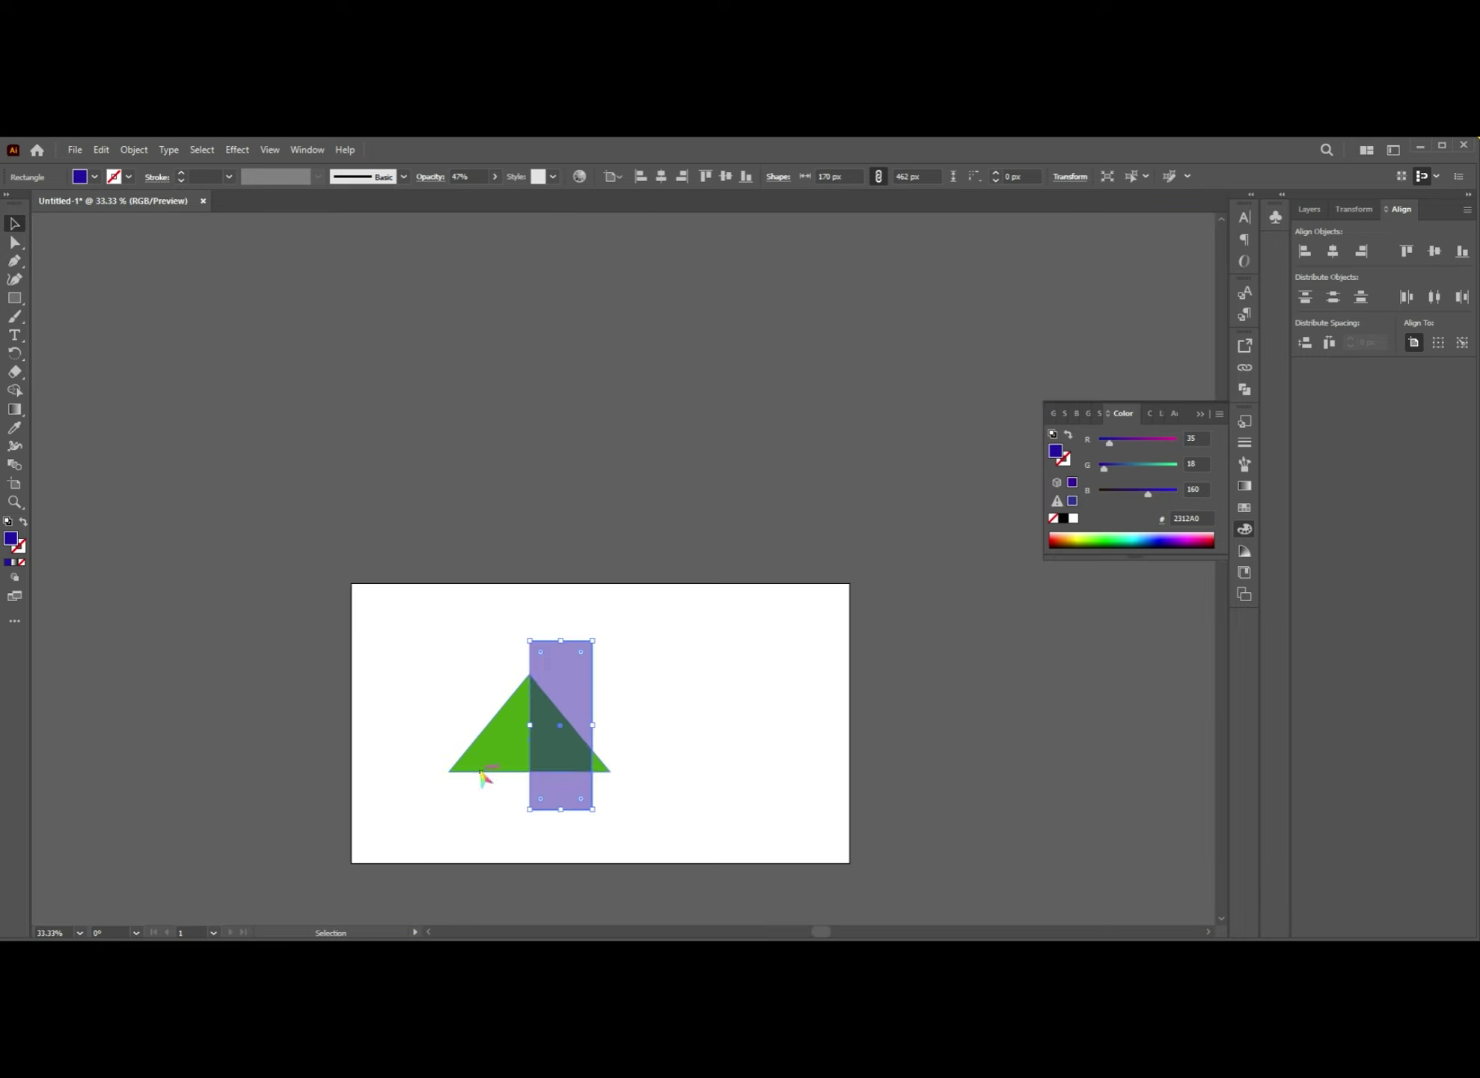
- Select the triangle and rectangle together and compress them horizontally to a combined width of 16 px
left_click_drag(416, 687, 512, 725)
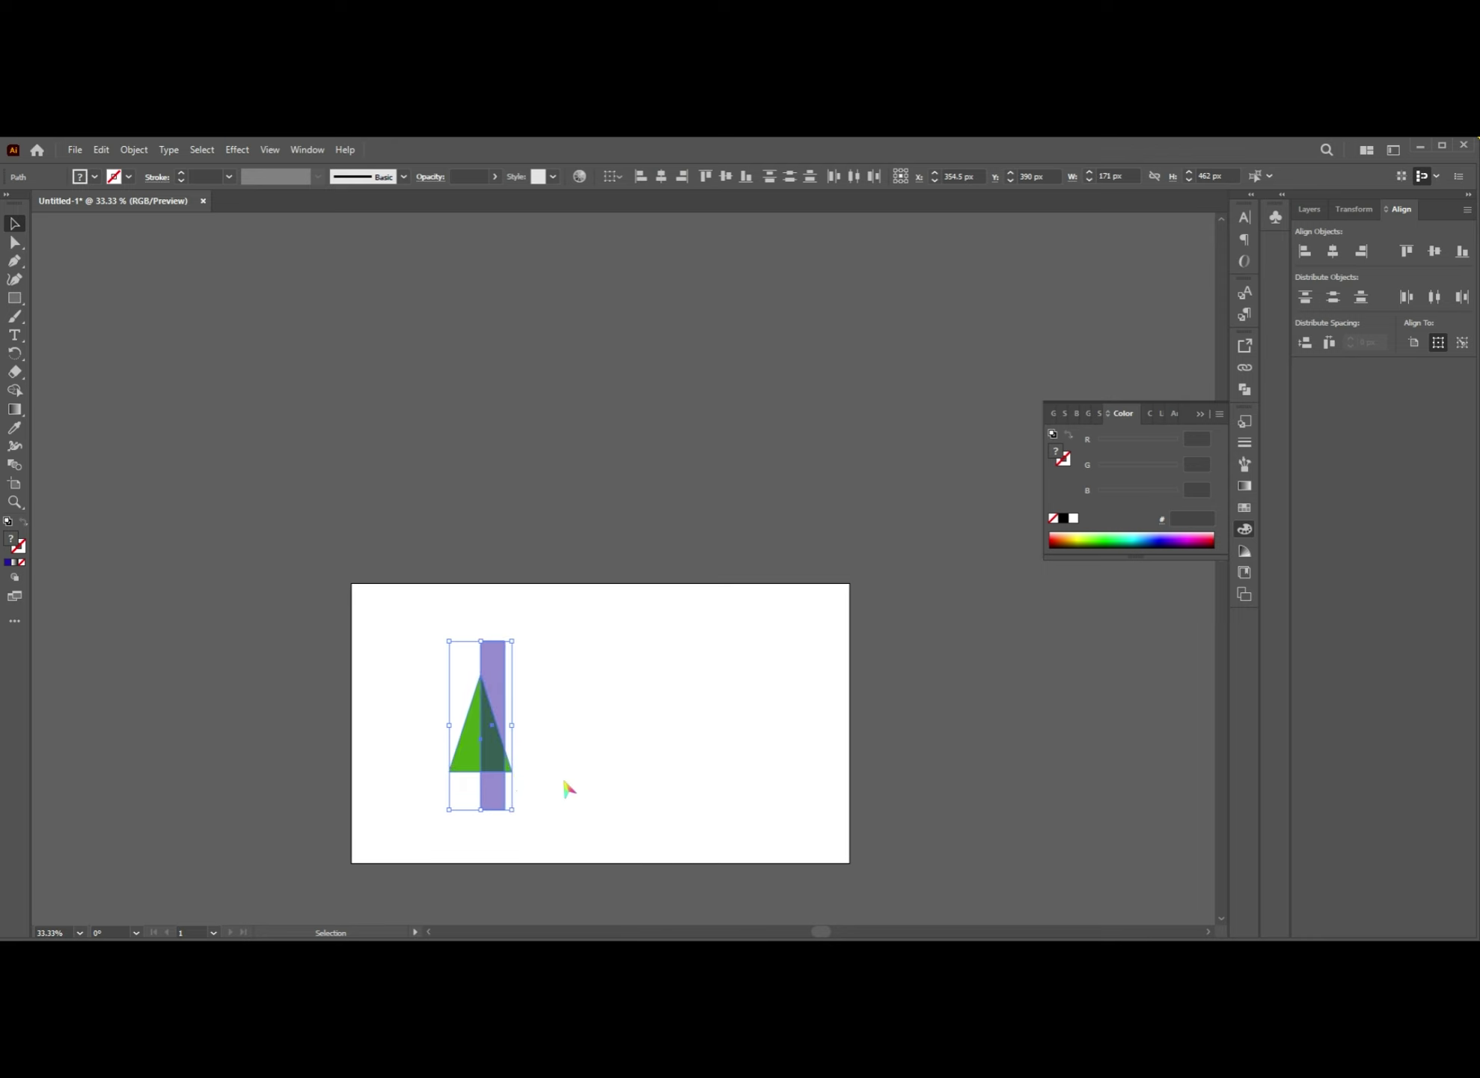
scroll(568, 786, "up", 3)
left_click(644, 727)
left_click(547, 583)
left_click_drag(552, 595, 584, 599)
left_click_drag(441, 516, 624, 690)
left_click_drag(584, 595, 402, 614)
scroll(350, 763, "up", 7)
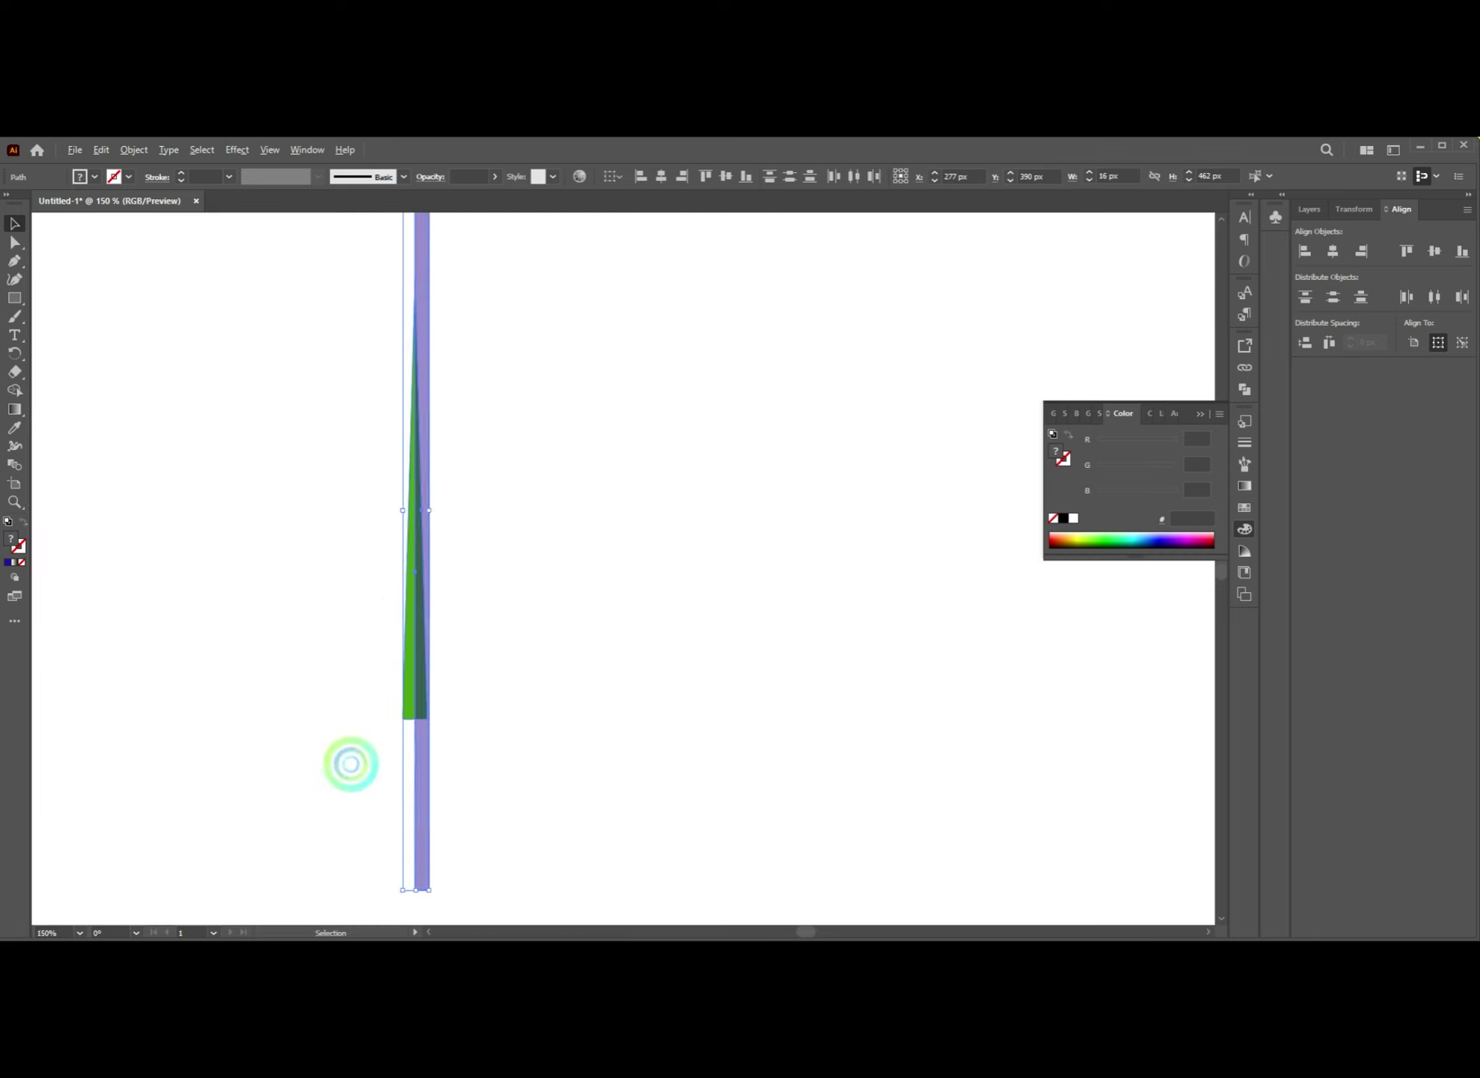
- Copy the green triangle and translucent rectangle together and paste the duplicates in front of the originals
scroll(495, 702, "down", 7)
scroll(439, 565, "up", 3)
scroll(720, 666, "down", 5)
left_click(720, 666)
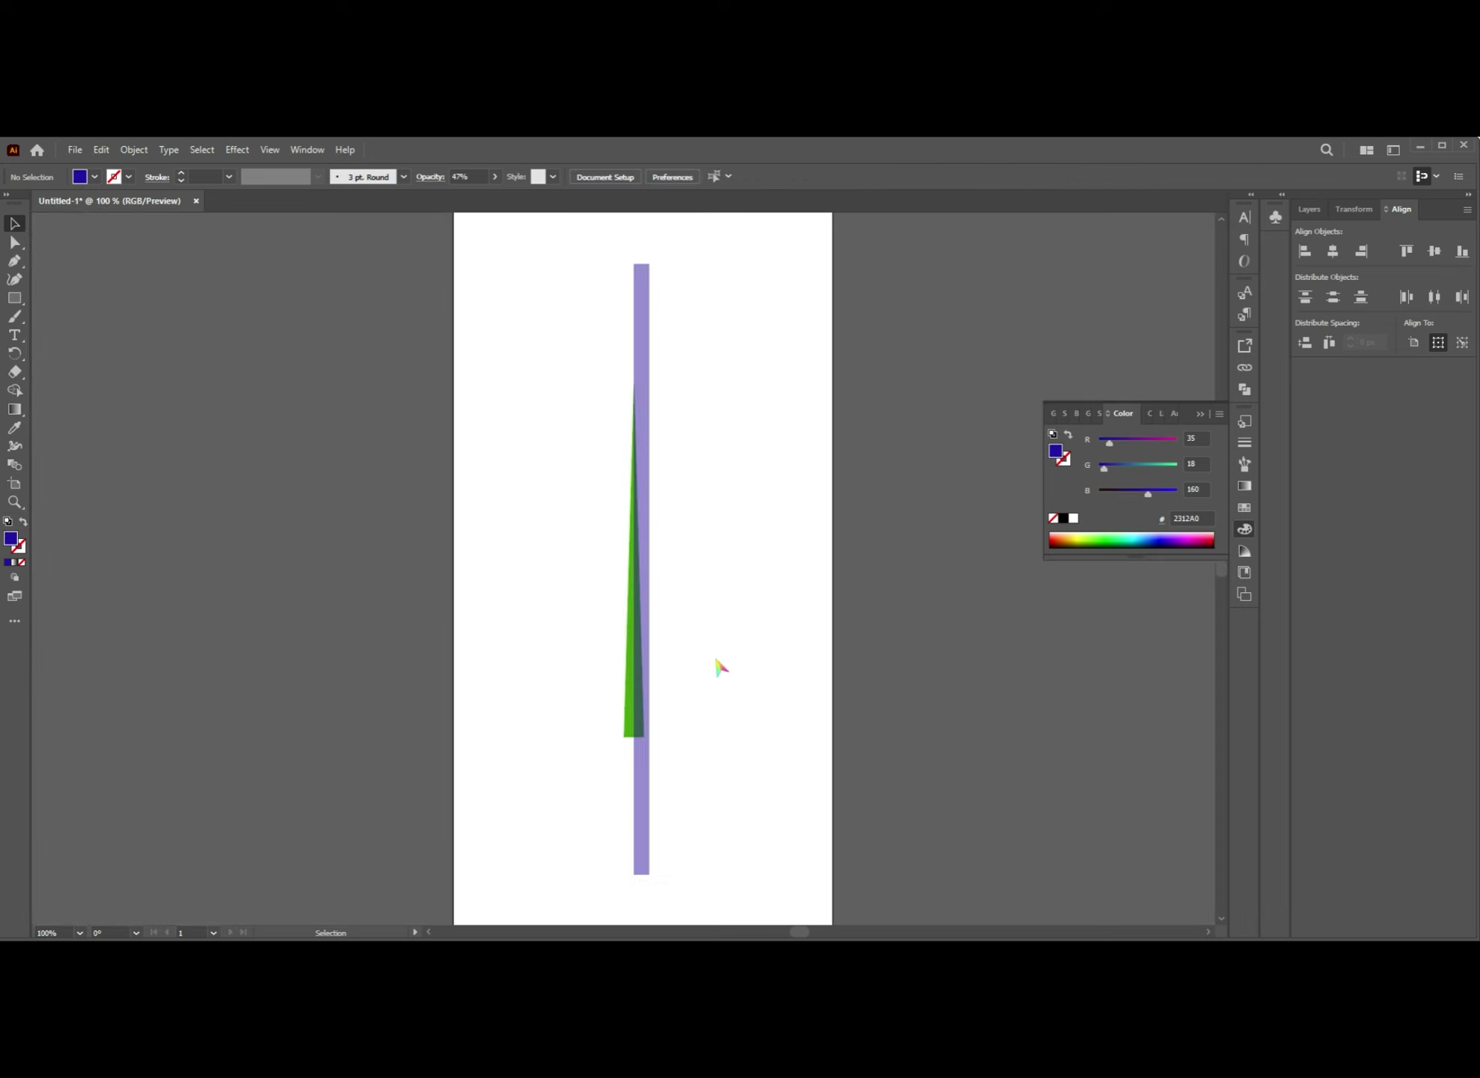
left_click_drag(509, 504, 734, 717)
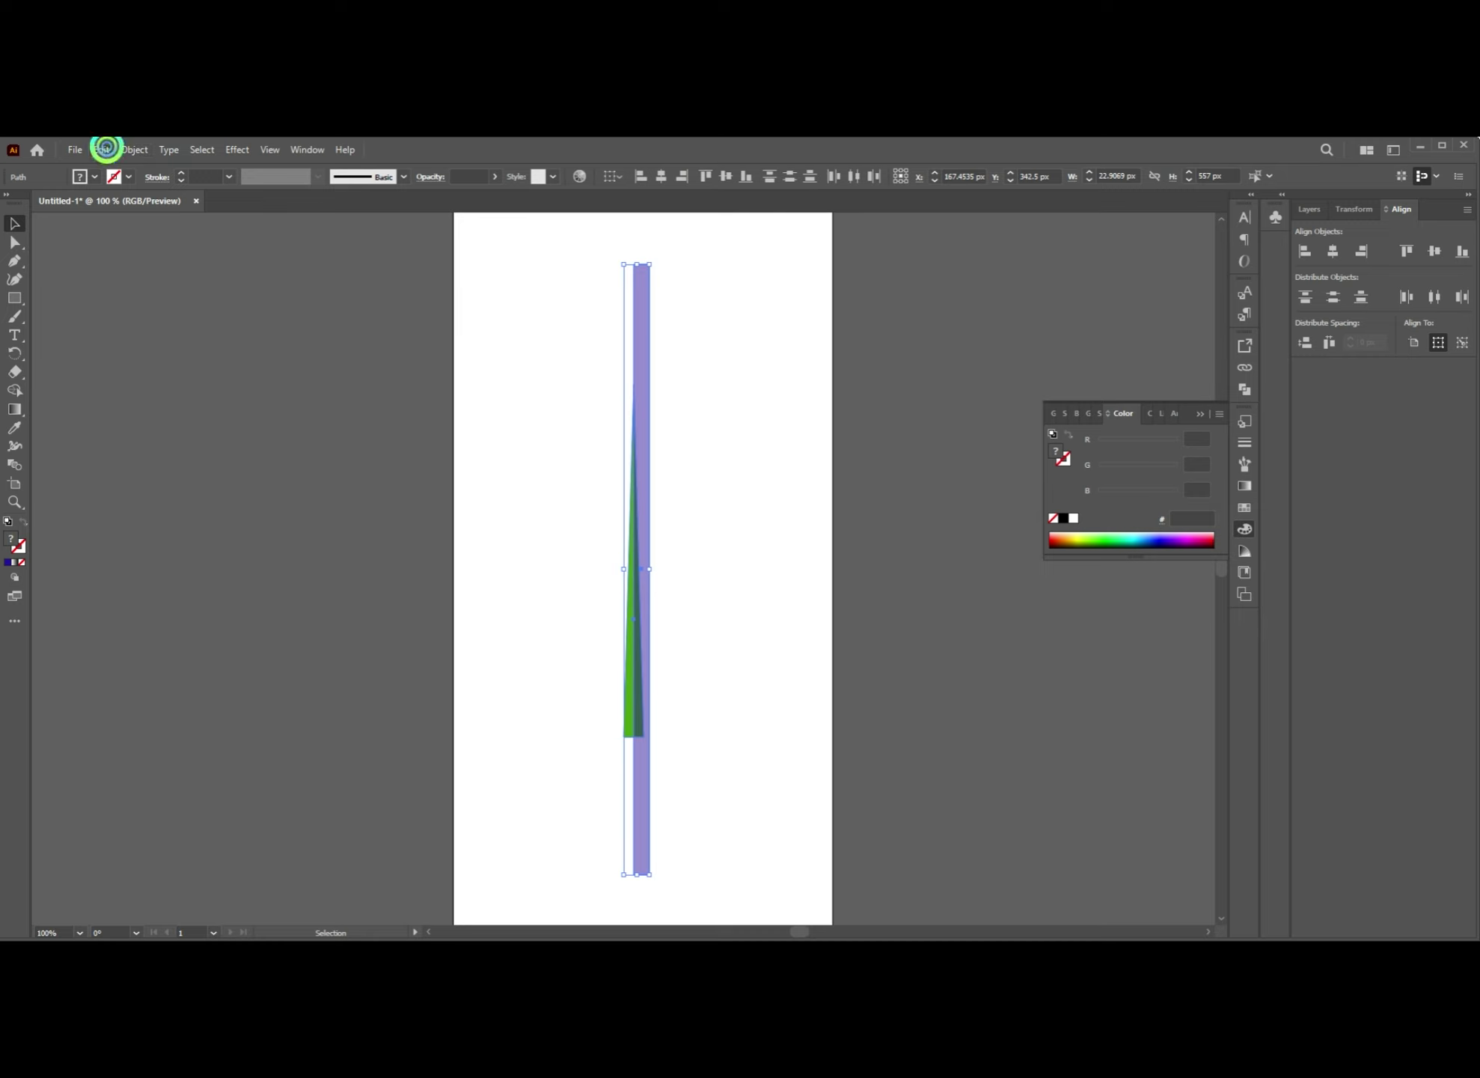
left_click(102, 148)
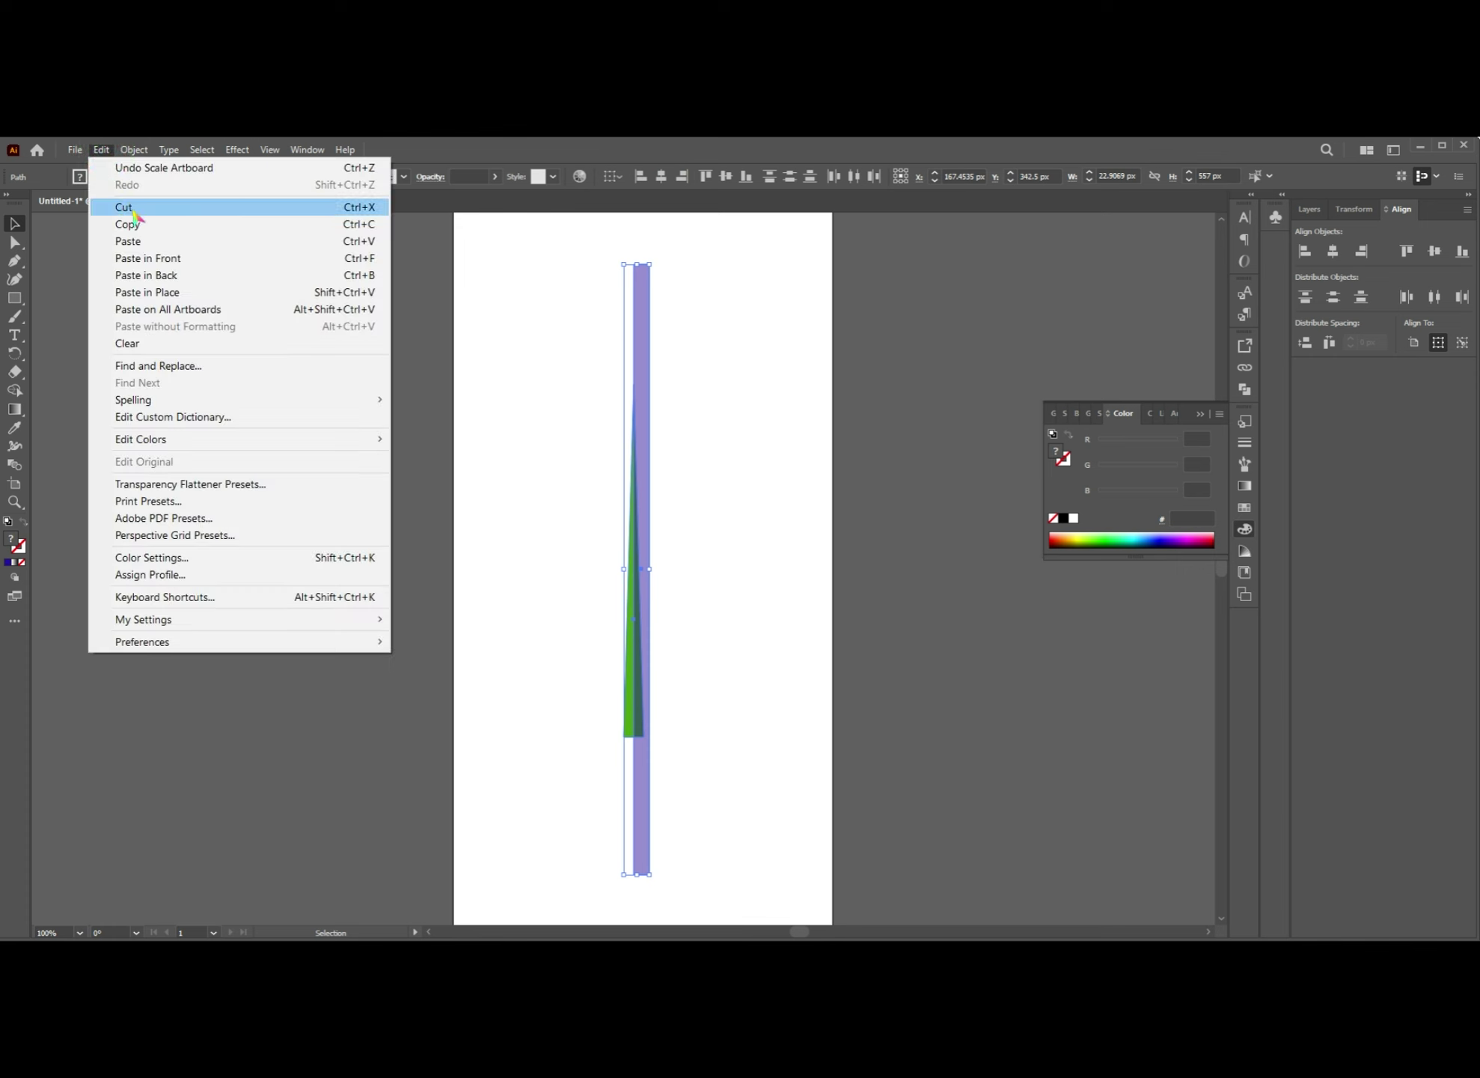
left_click(133, 224)
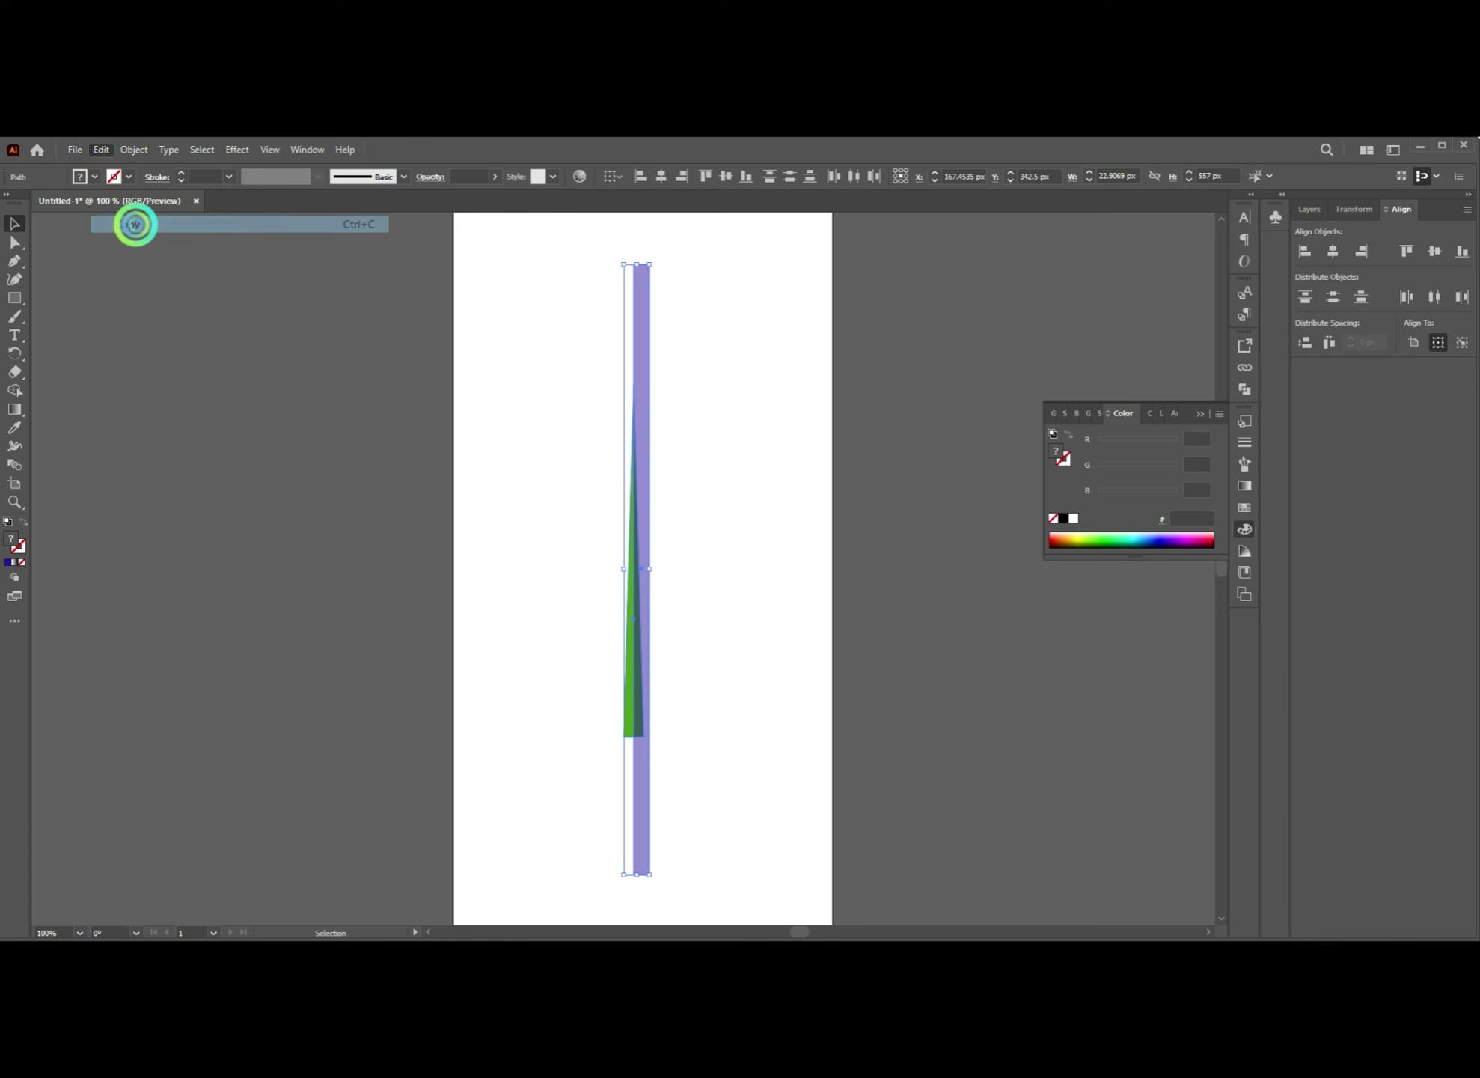
left_click(102, 149)
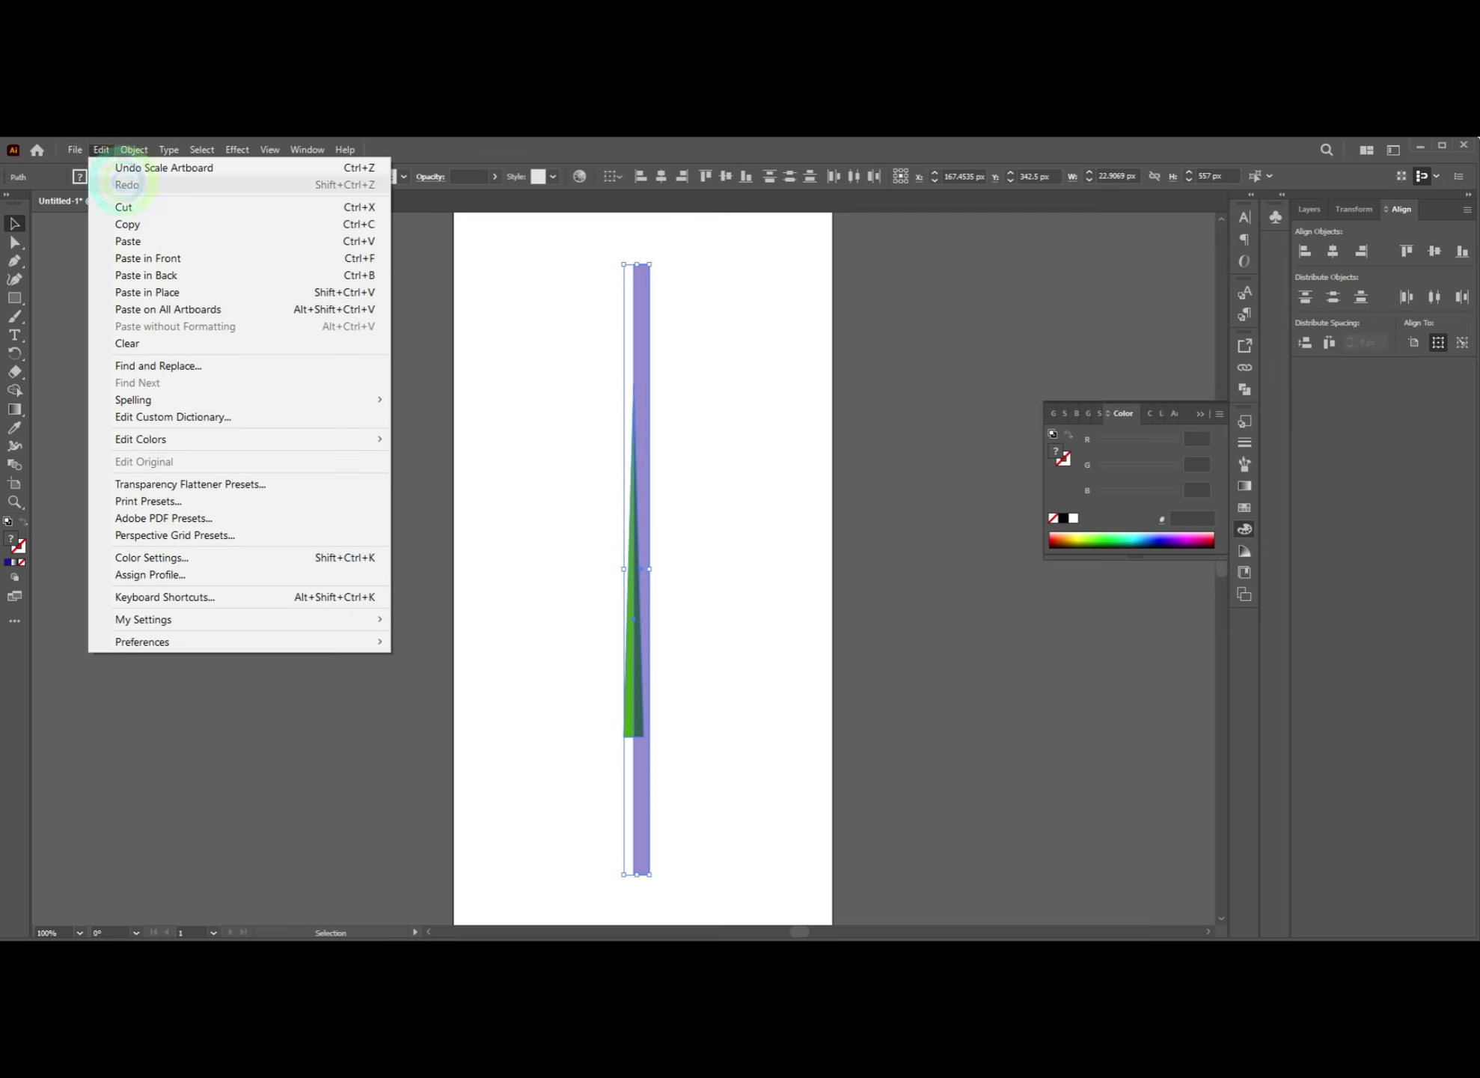
left_click(145, 261)
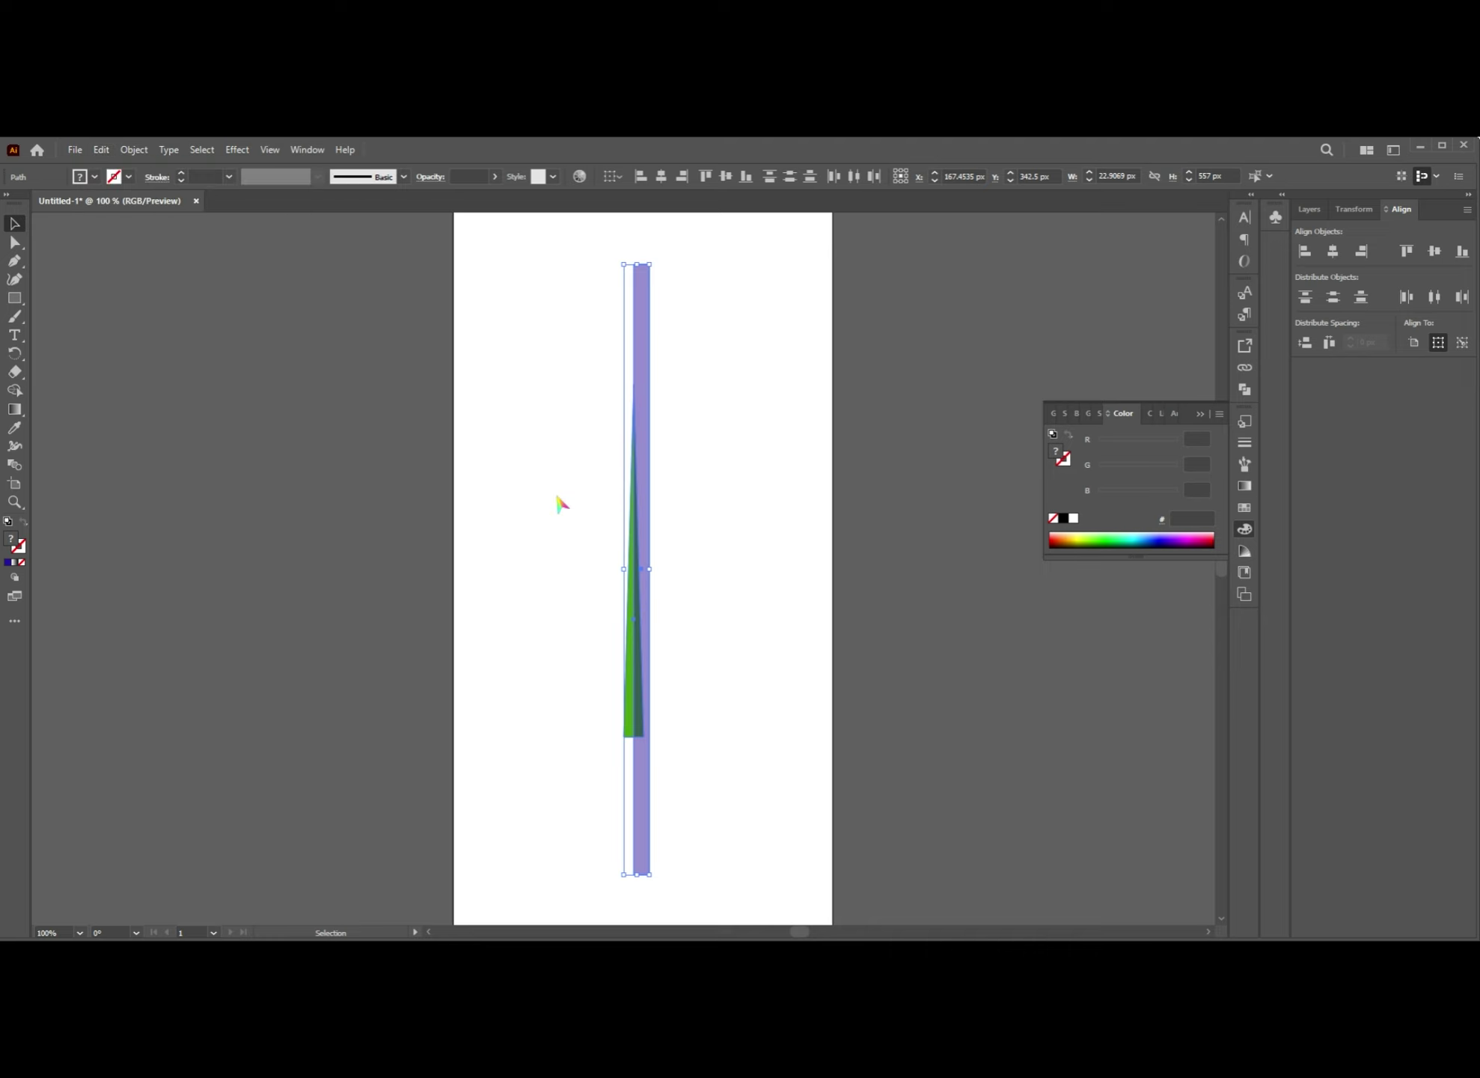
key("ctrl+f")
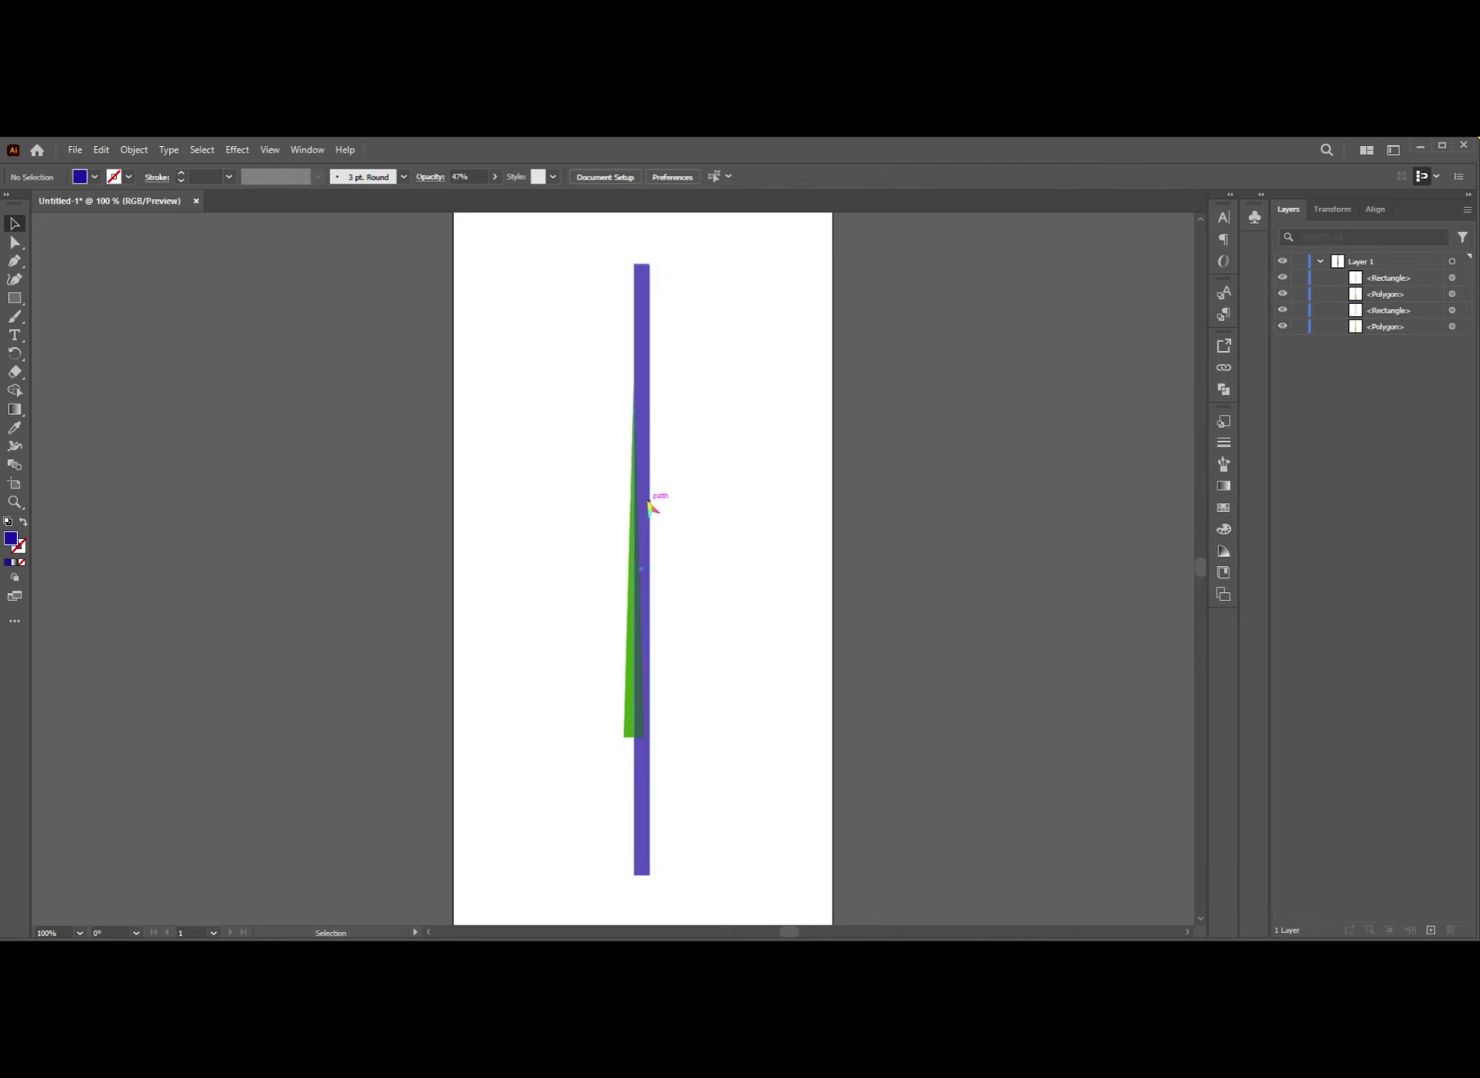
- Intersect the upper rectangle and triangle copies with Pathfinder, keeping only their overlapping half-blade
left_click(644, 628)
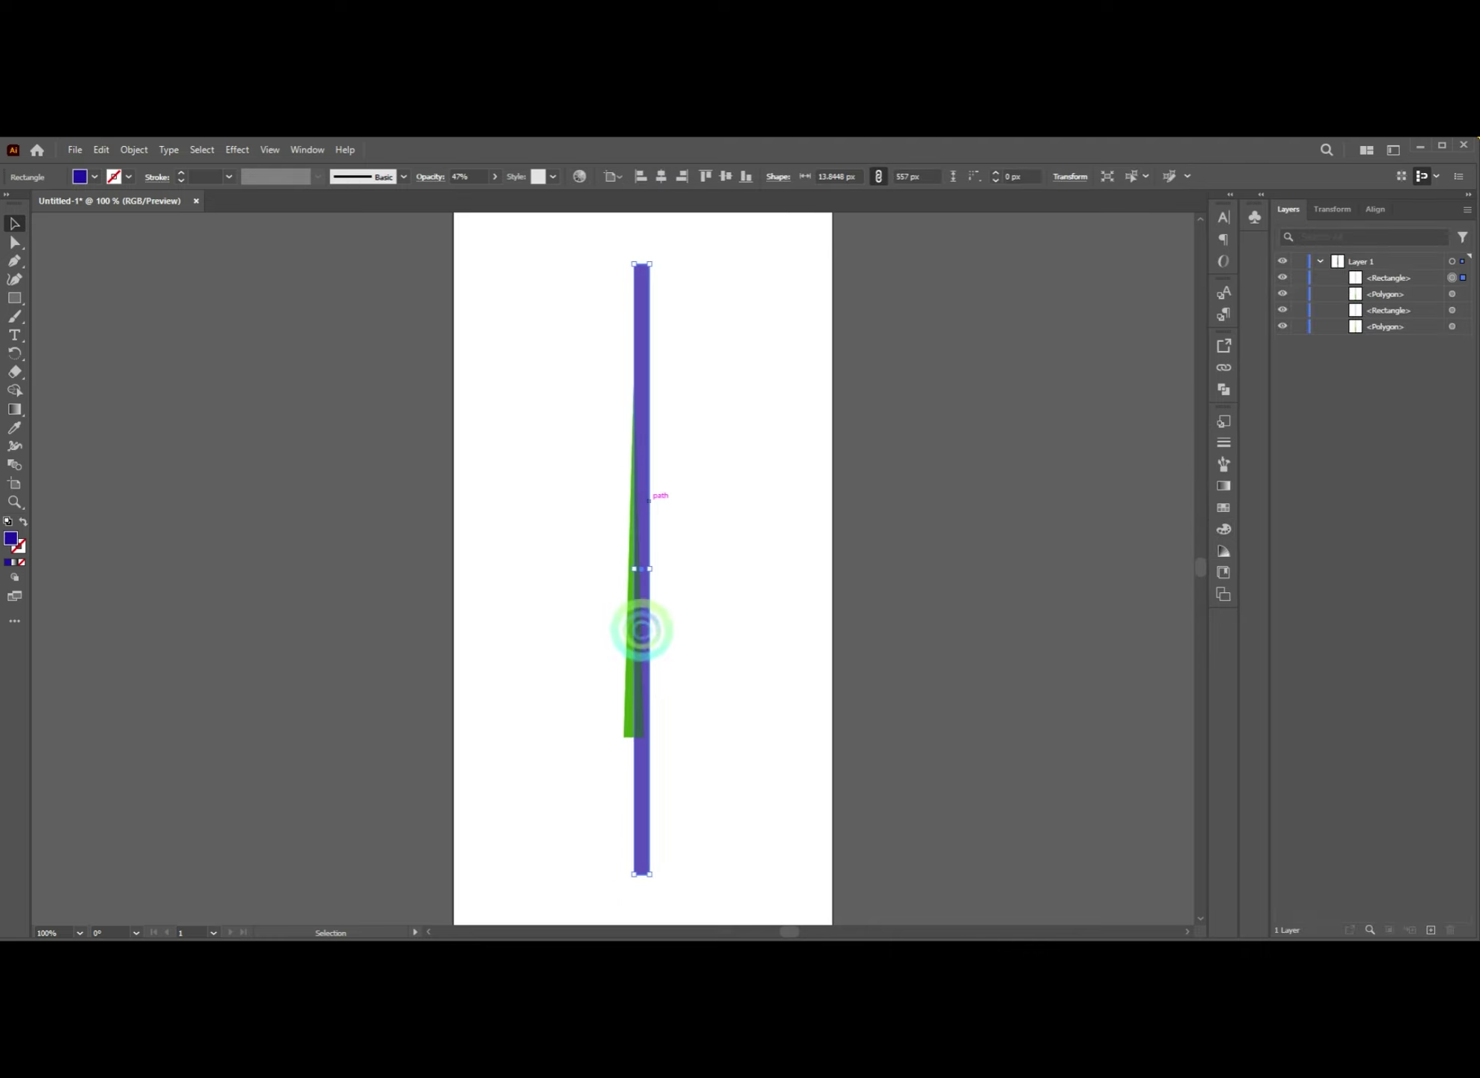
left_click(625, 698, "shift")
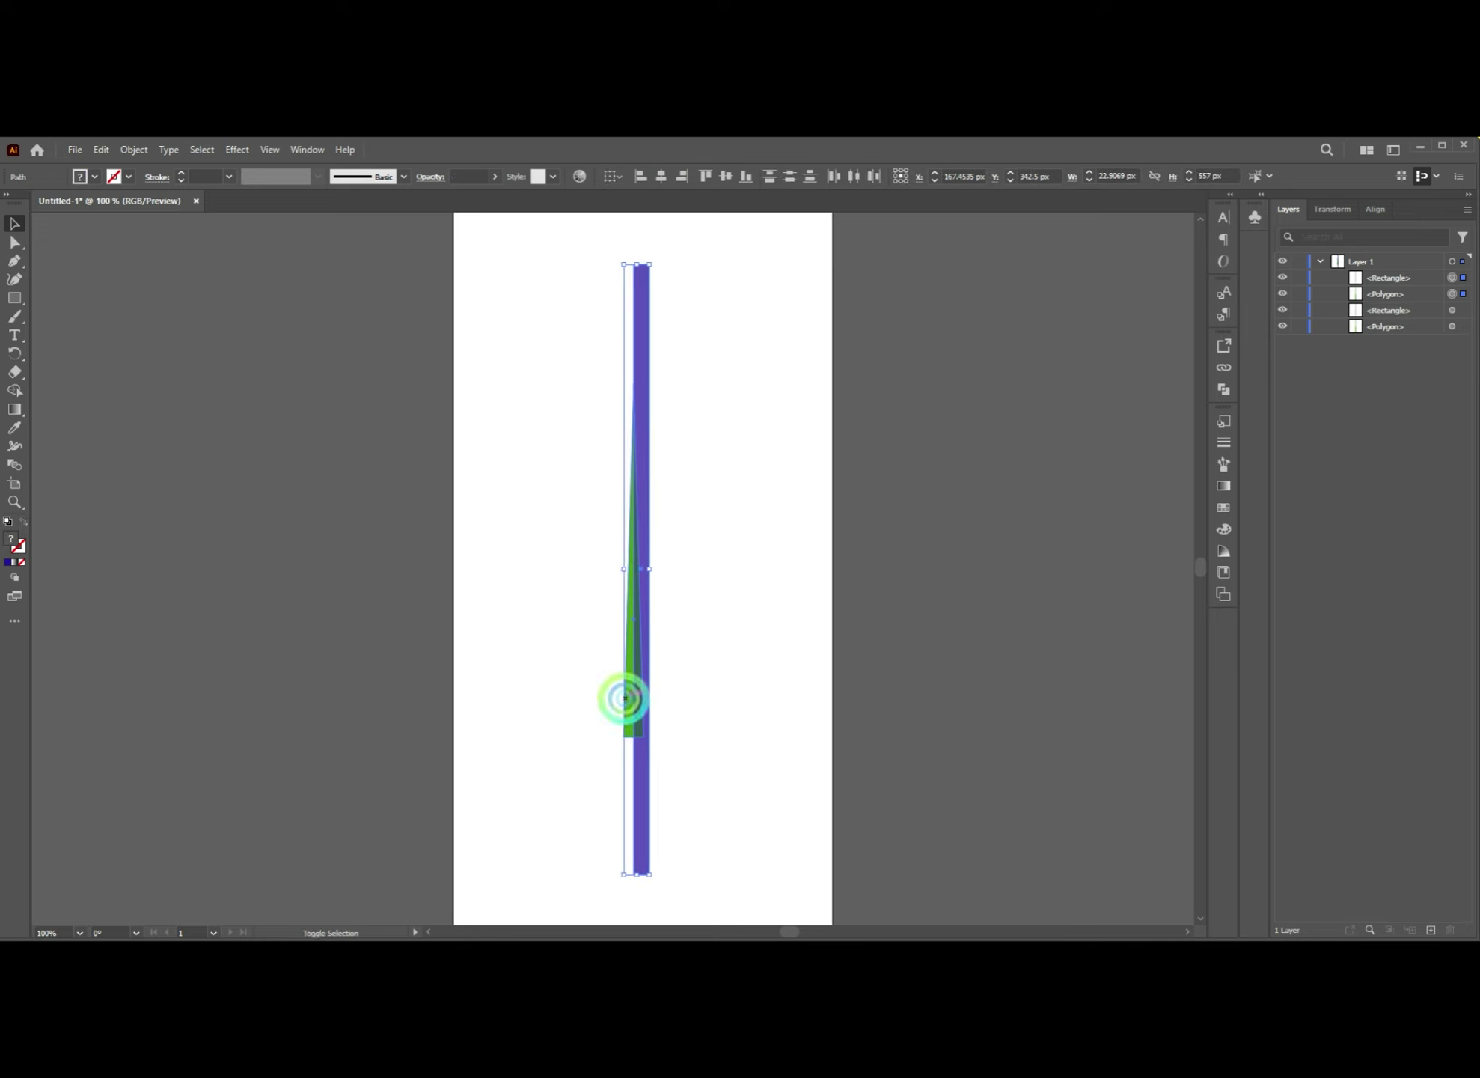
left_click(1408, 278)
left_click(1416, 292, "shift")
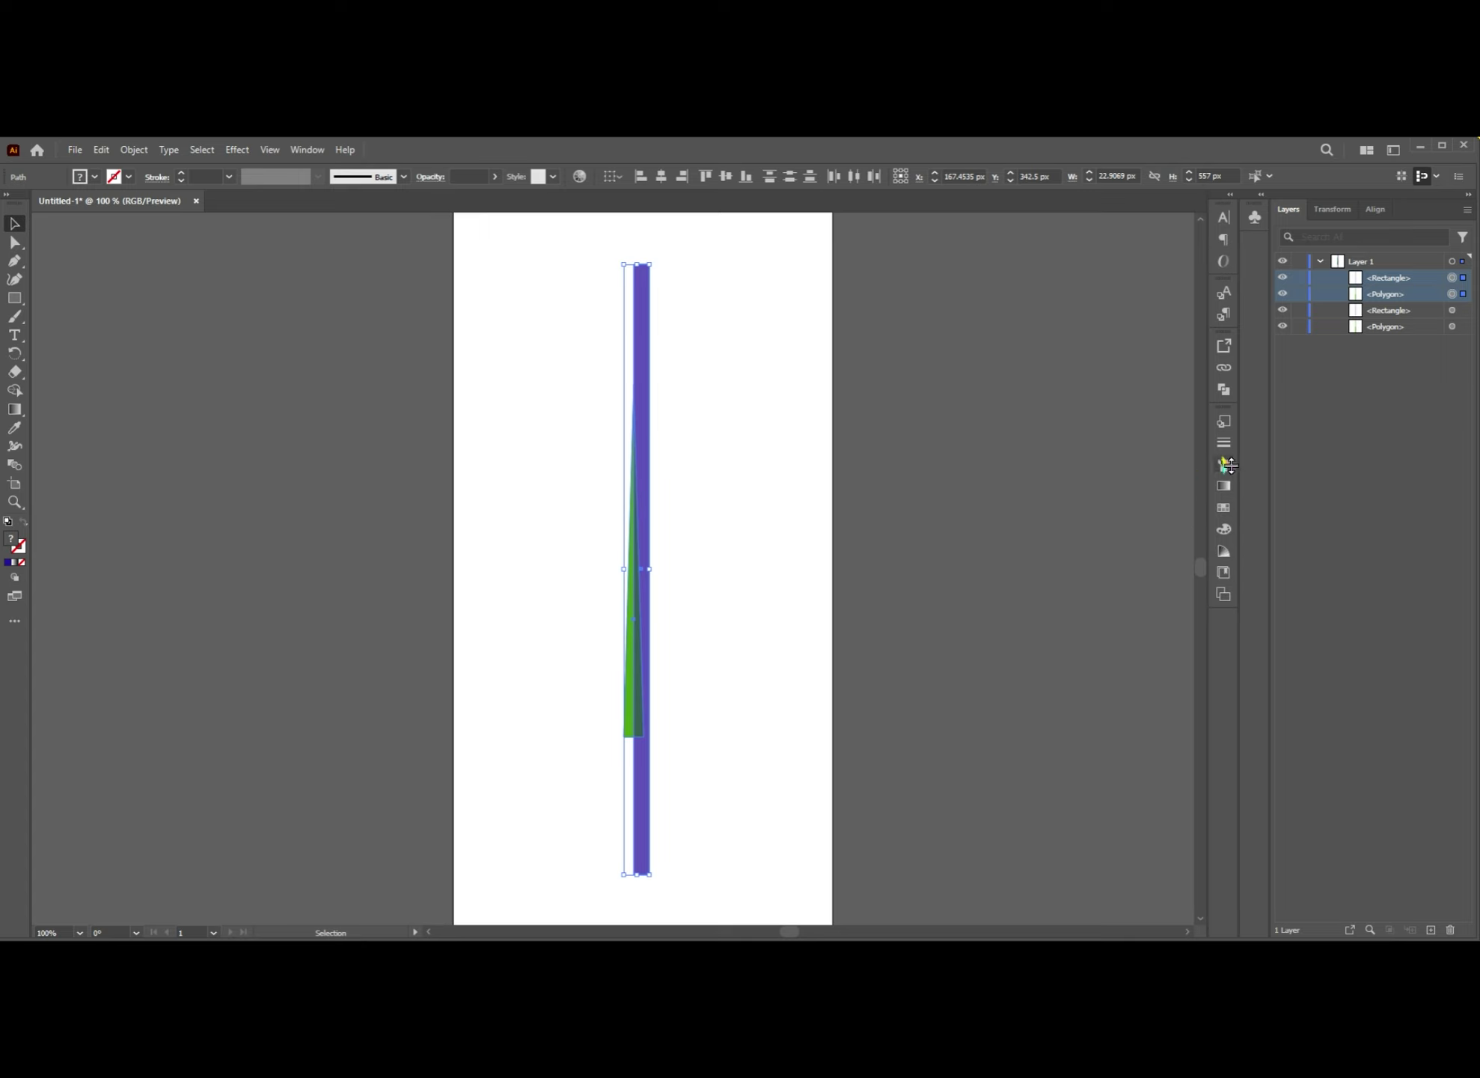
left_click(1225, 390)
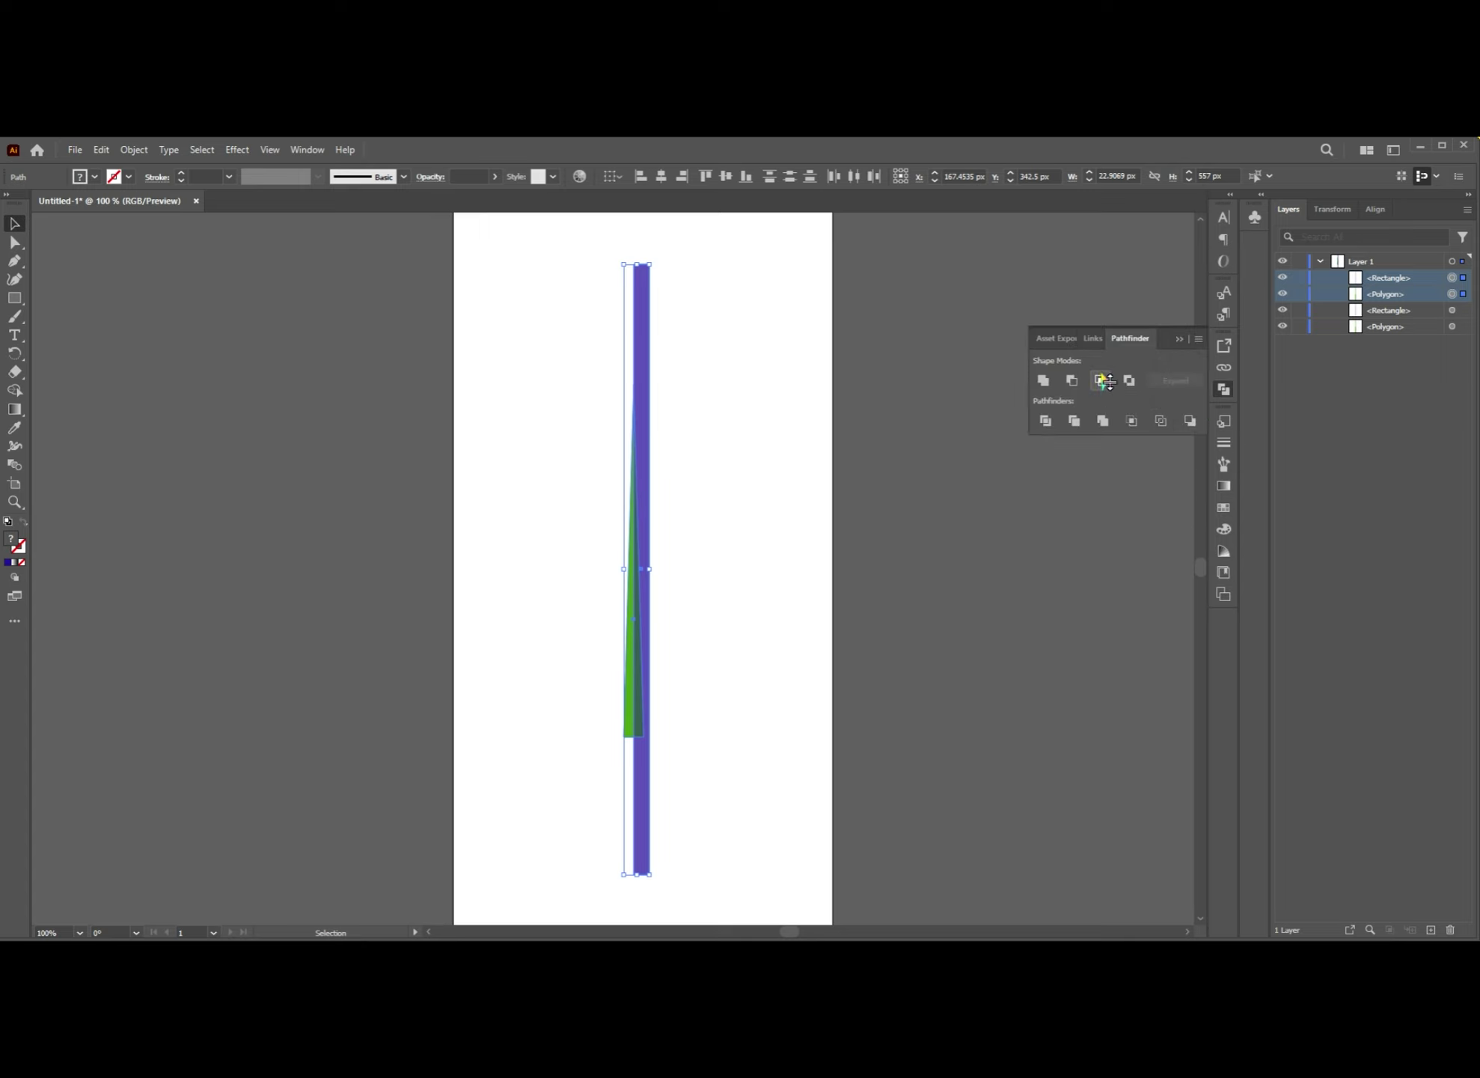
left_click(1104, 381)
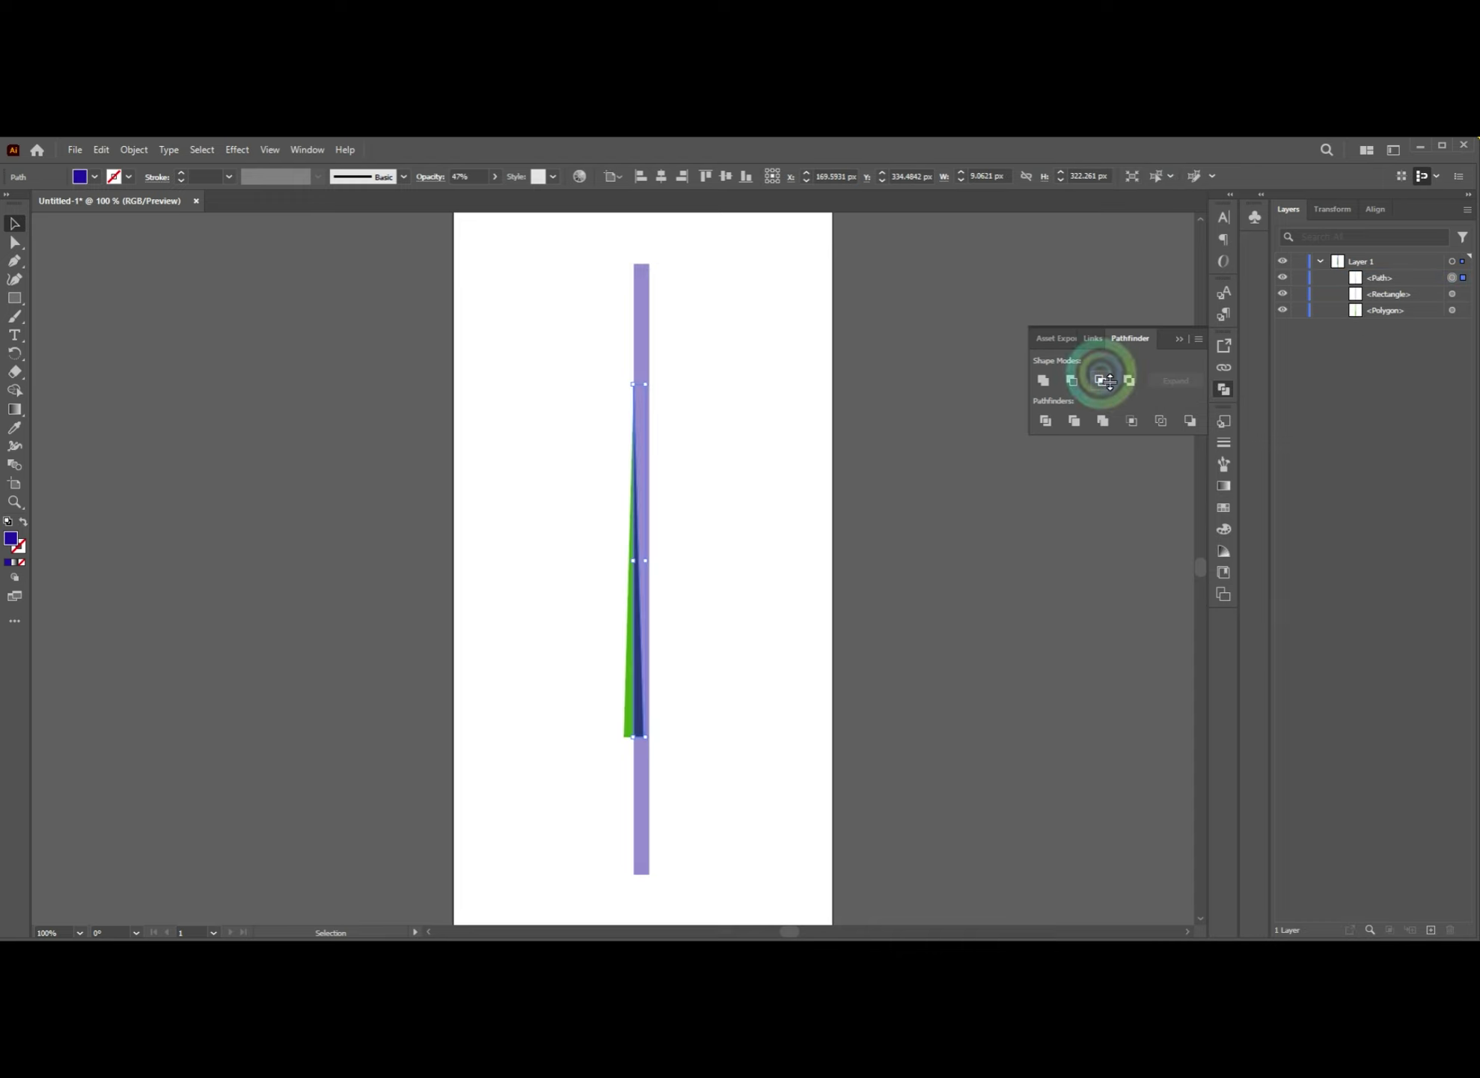
- Move the intersected half-blade away from the original shapes to check it, and undo the move
scroll(612, 752, "up", 5)
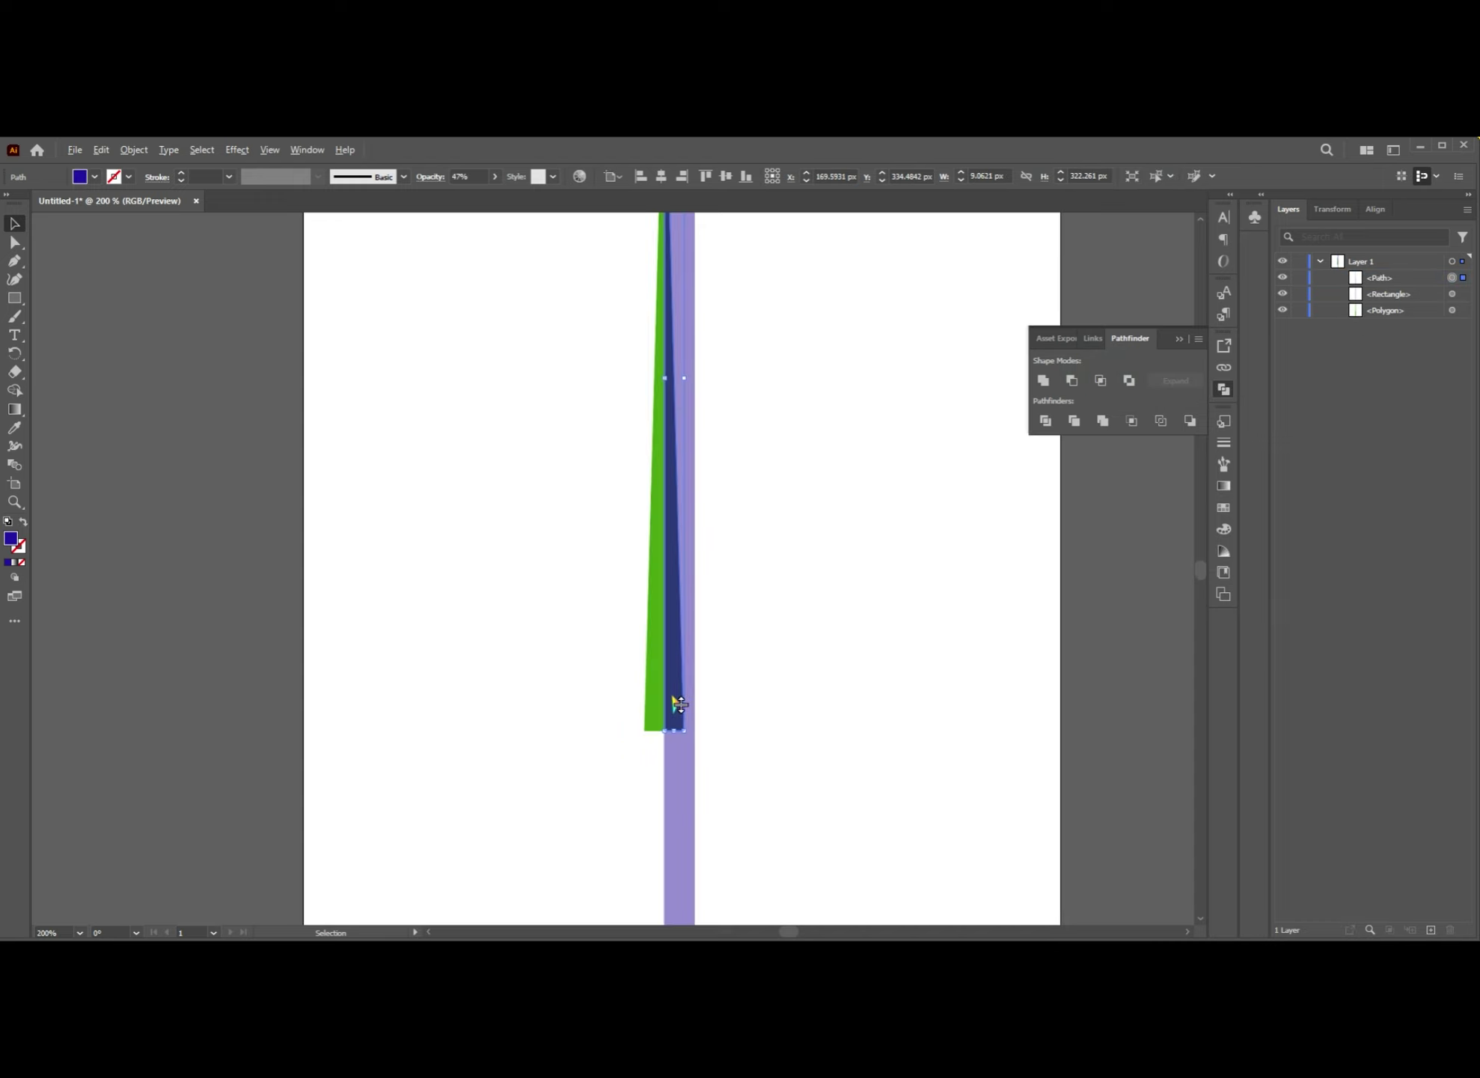
scroll(703, 459, "up", 1)
scroll(667, 506, "down", 3)
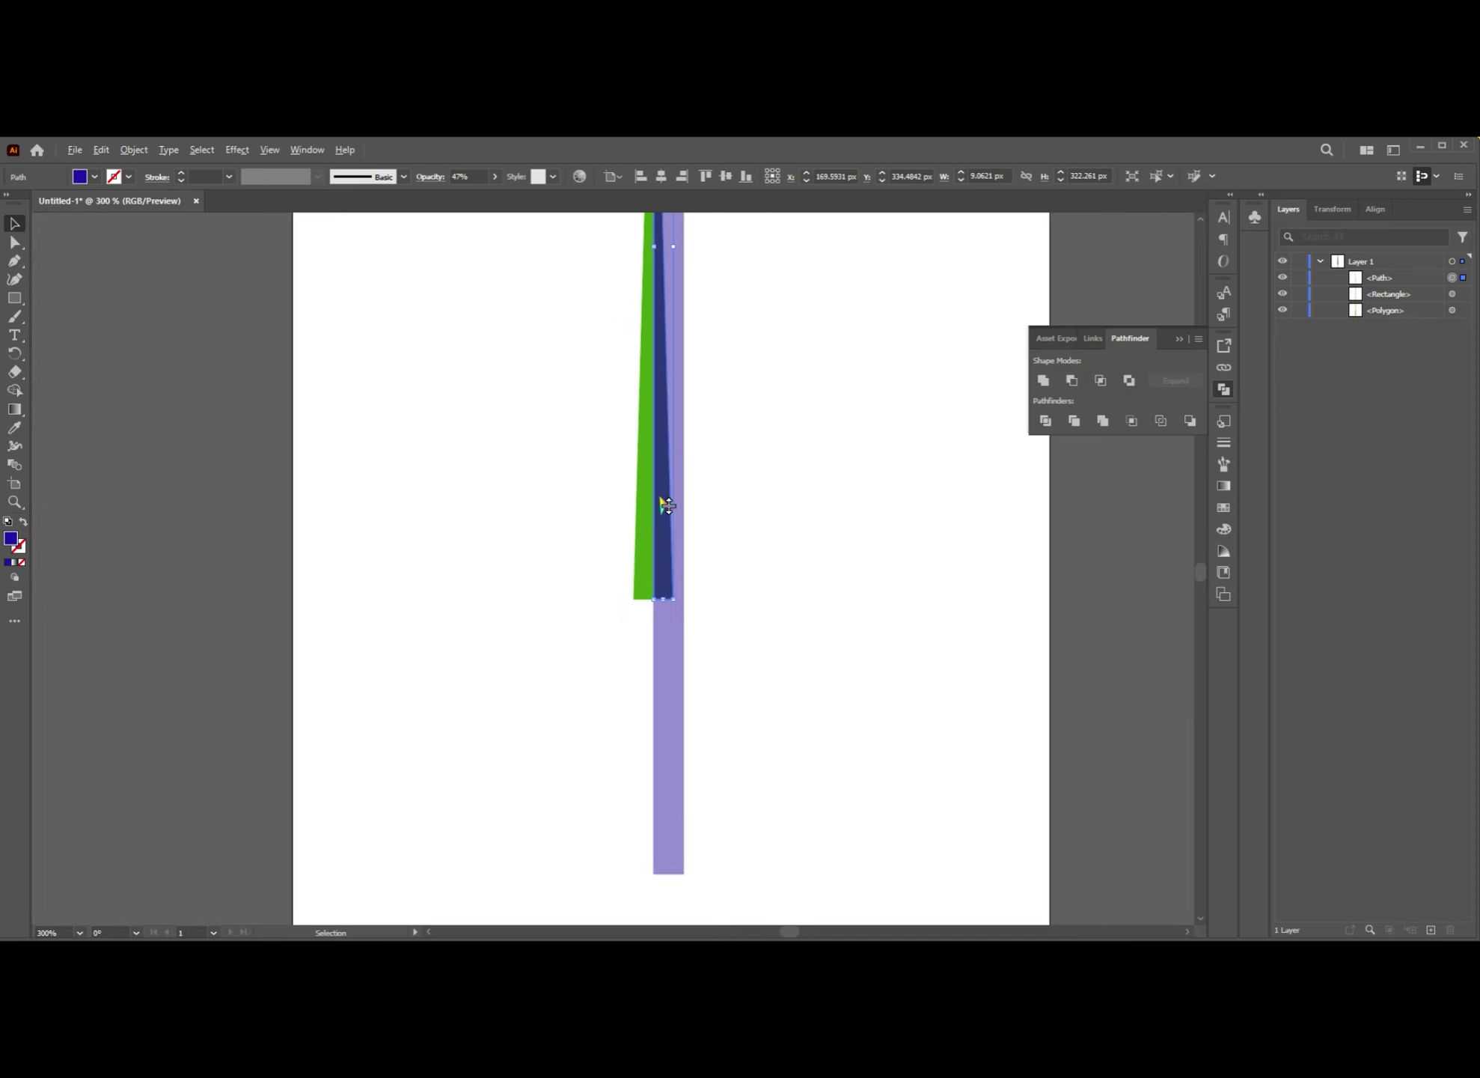
left_click_drag(668, 506, 839, 556)
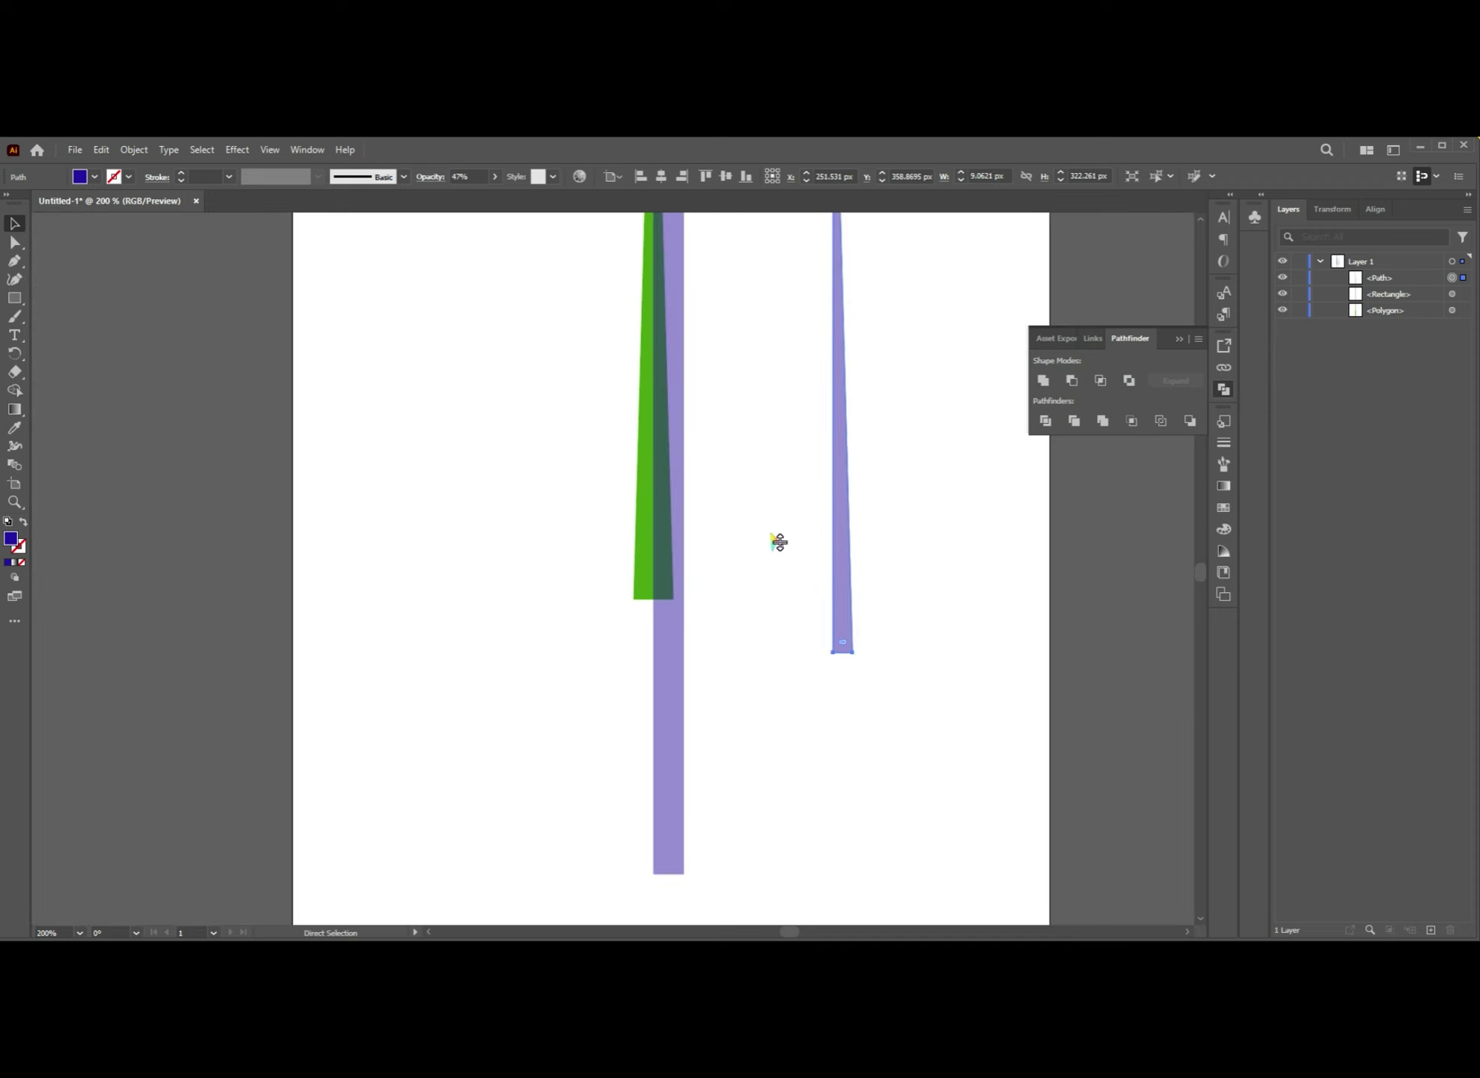
key("ctrl+z")
- Subtract the original rectangle from the original green triangle with Pathfinder Minus Front
left_click(668, 628)
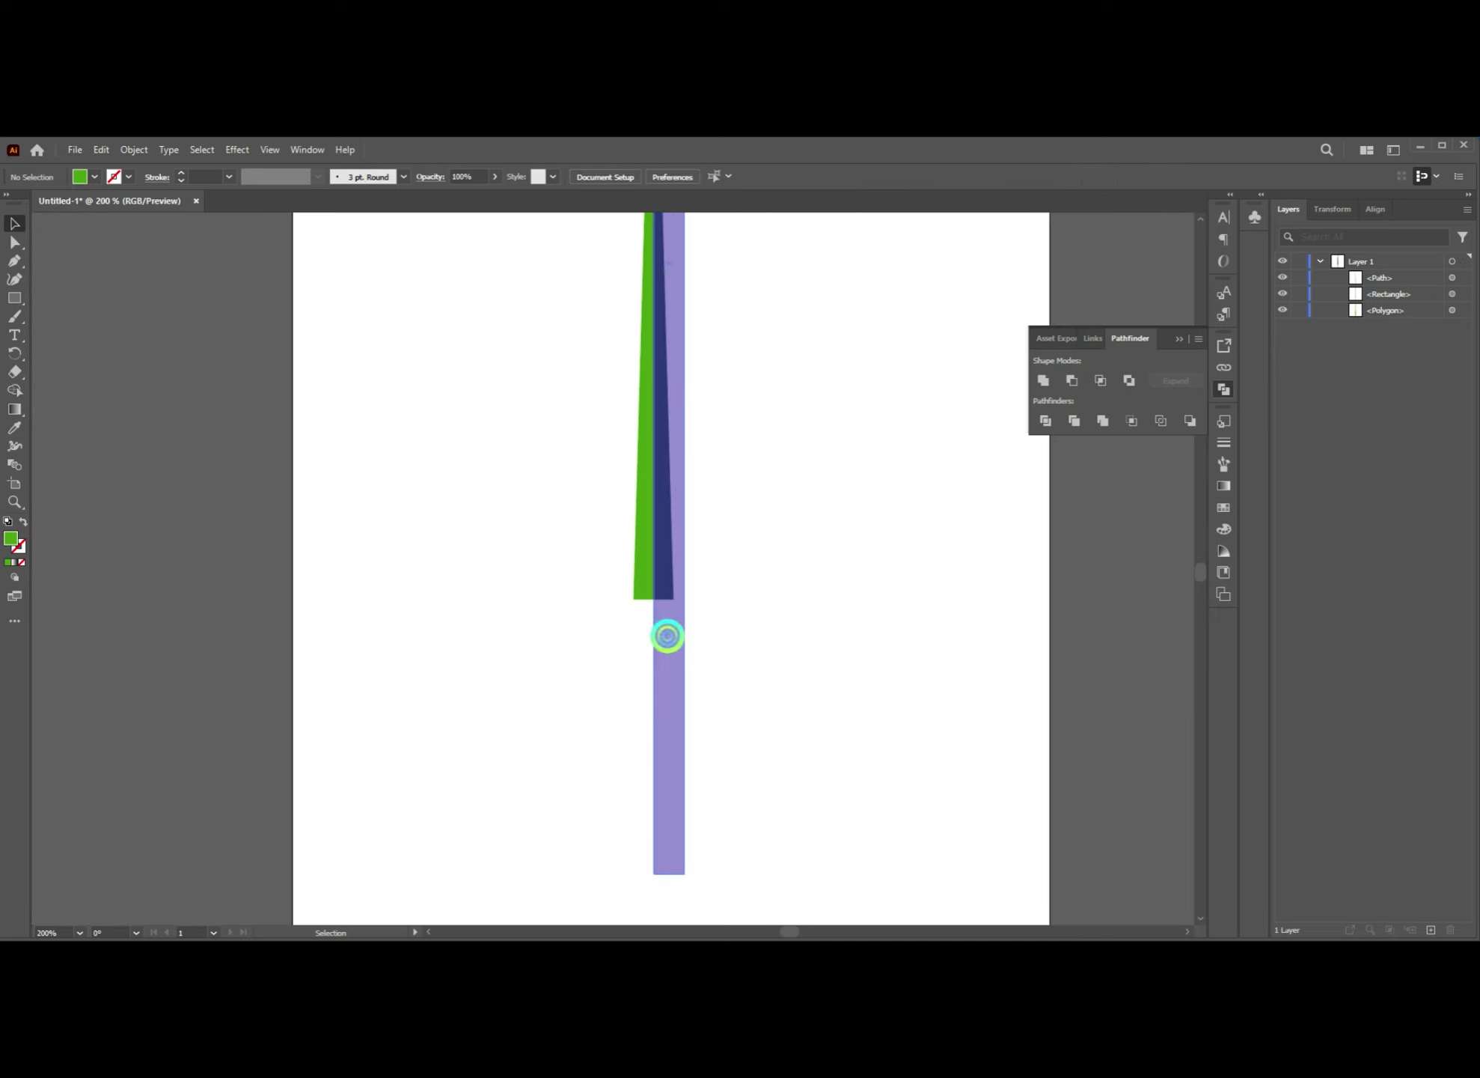
left_click(648, 554)
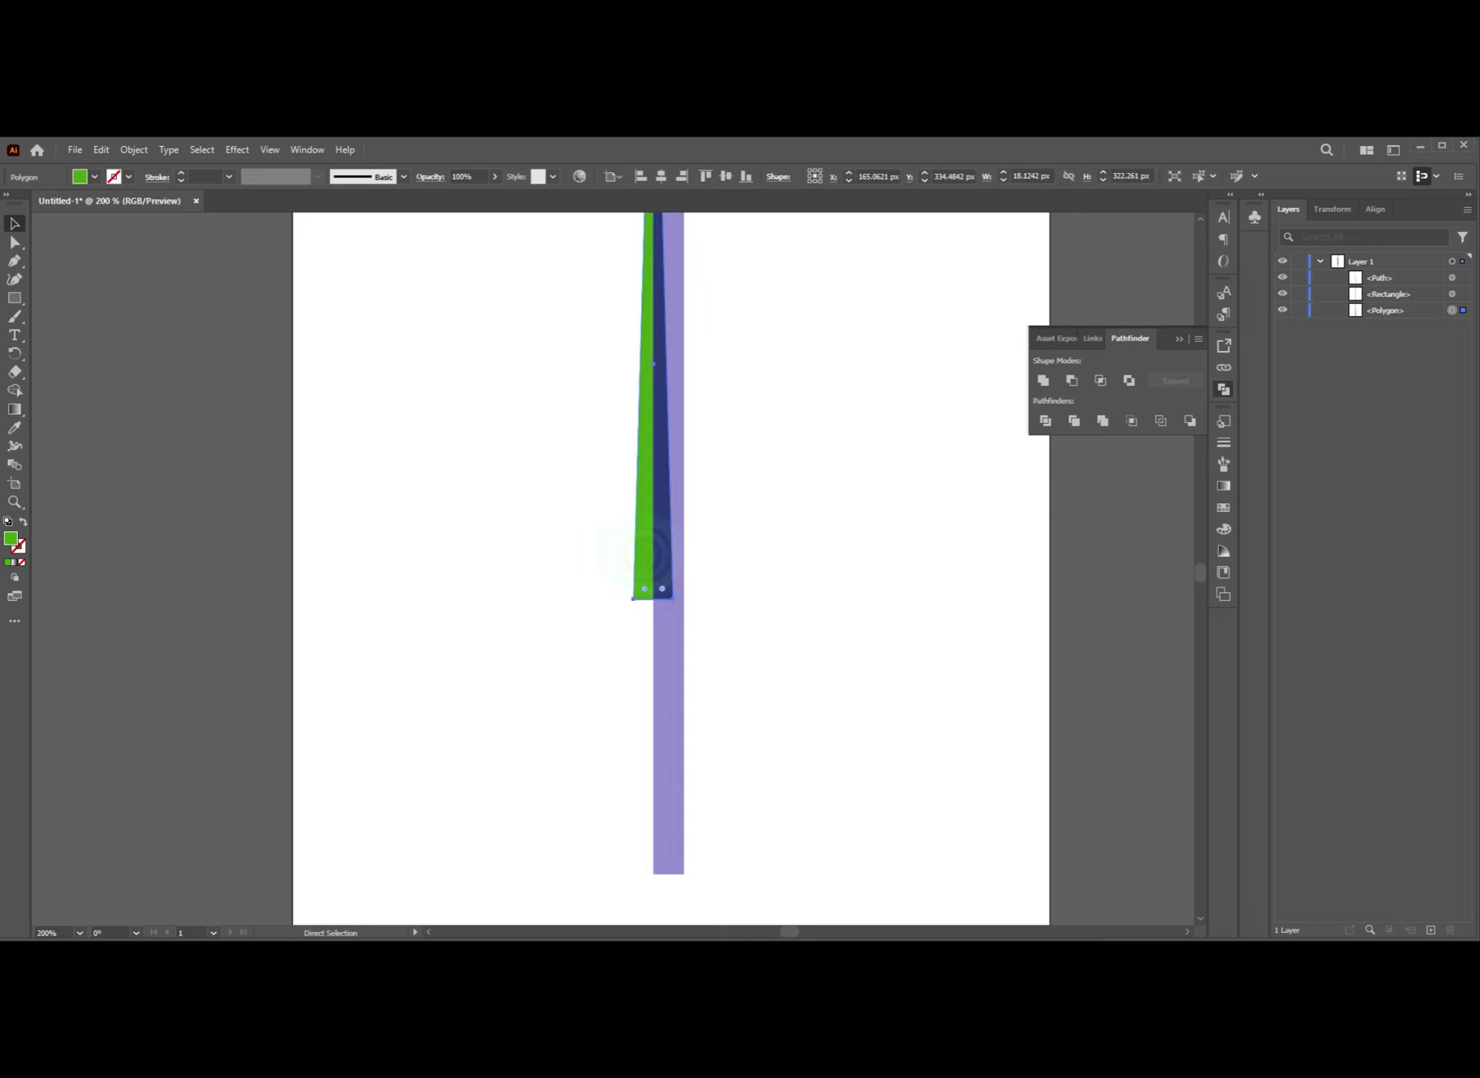
left_click(663, 664, "shift")
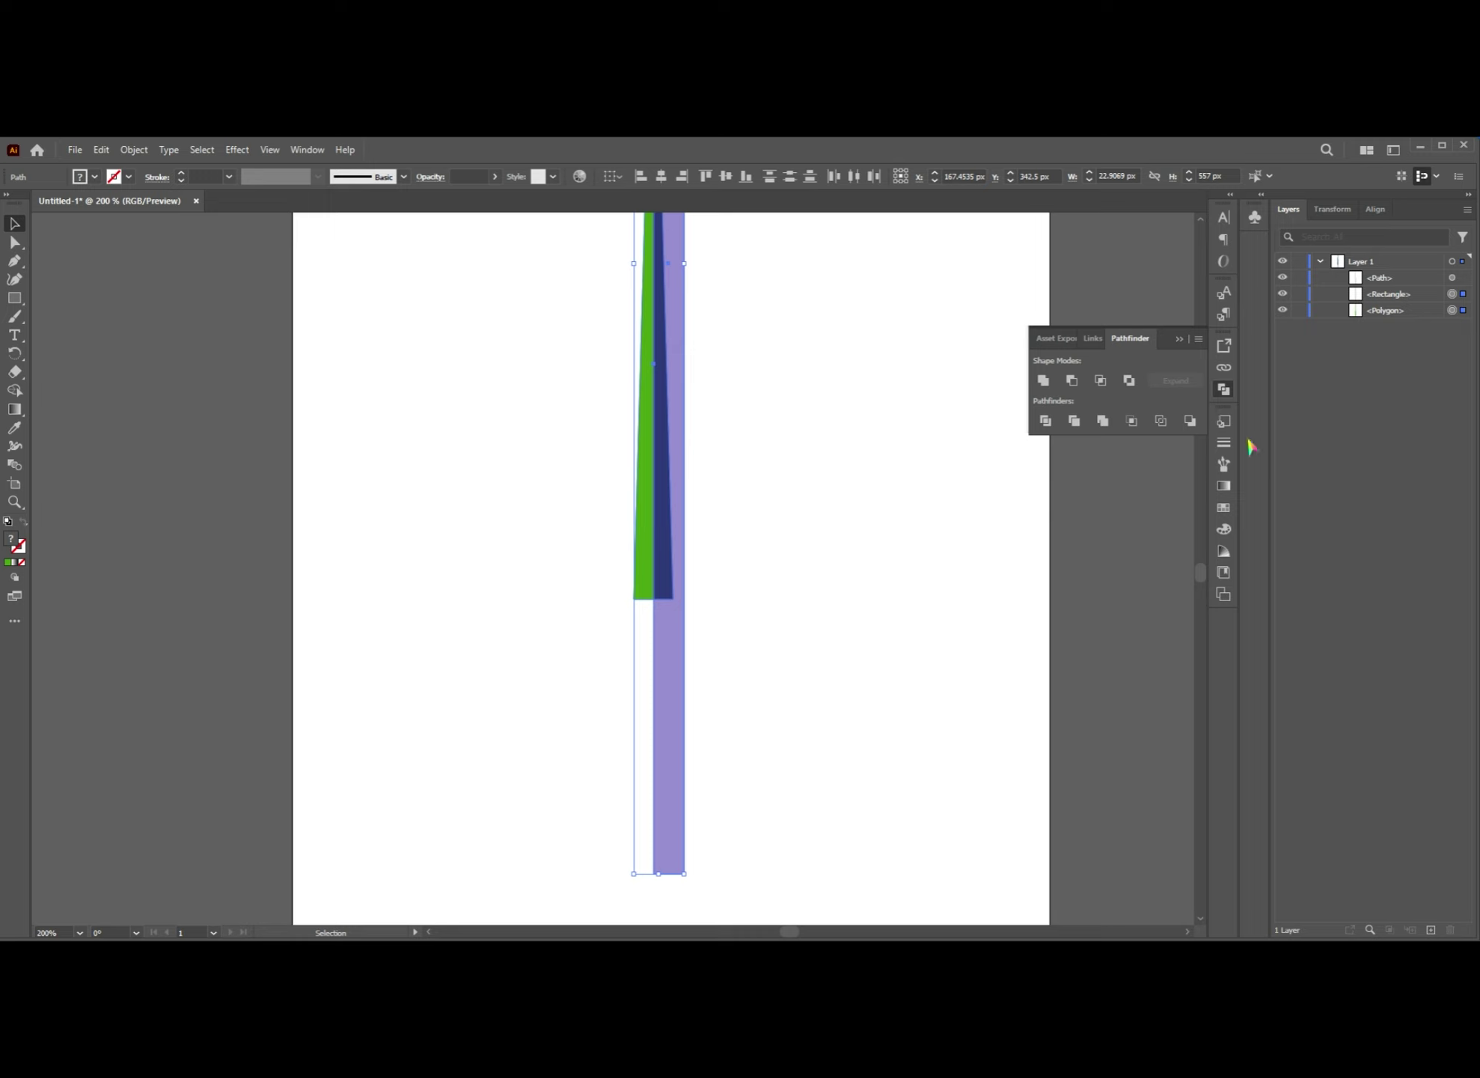
left_click(1397, 294)
left_click(1384, 309, "shift")
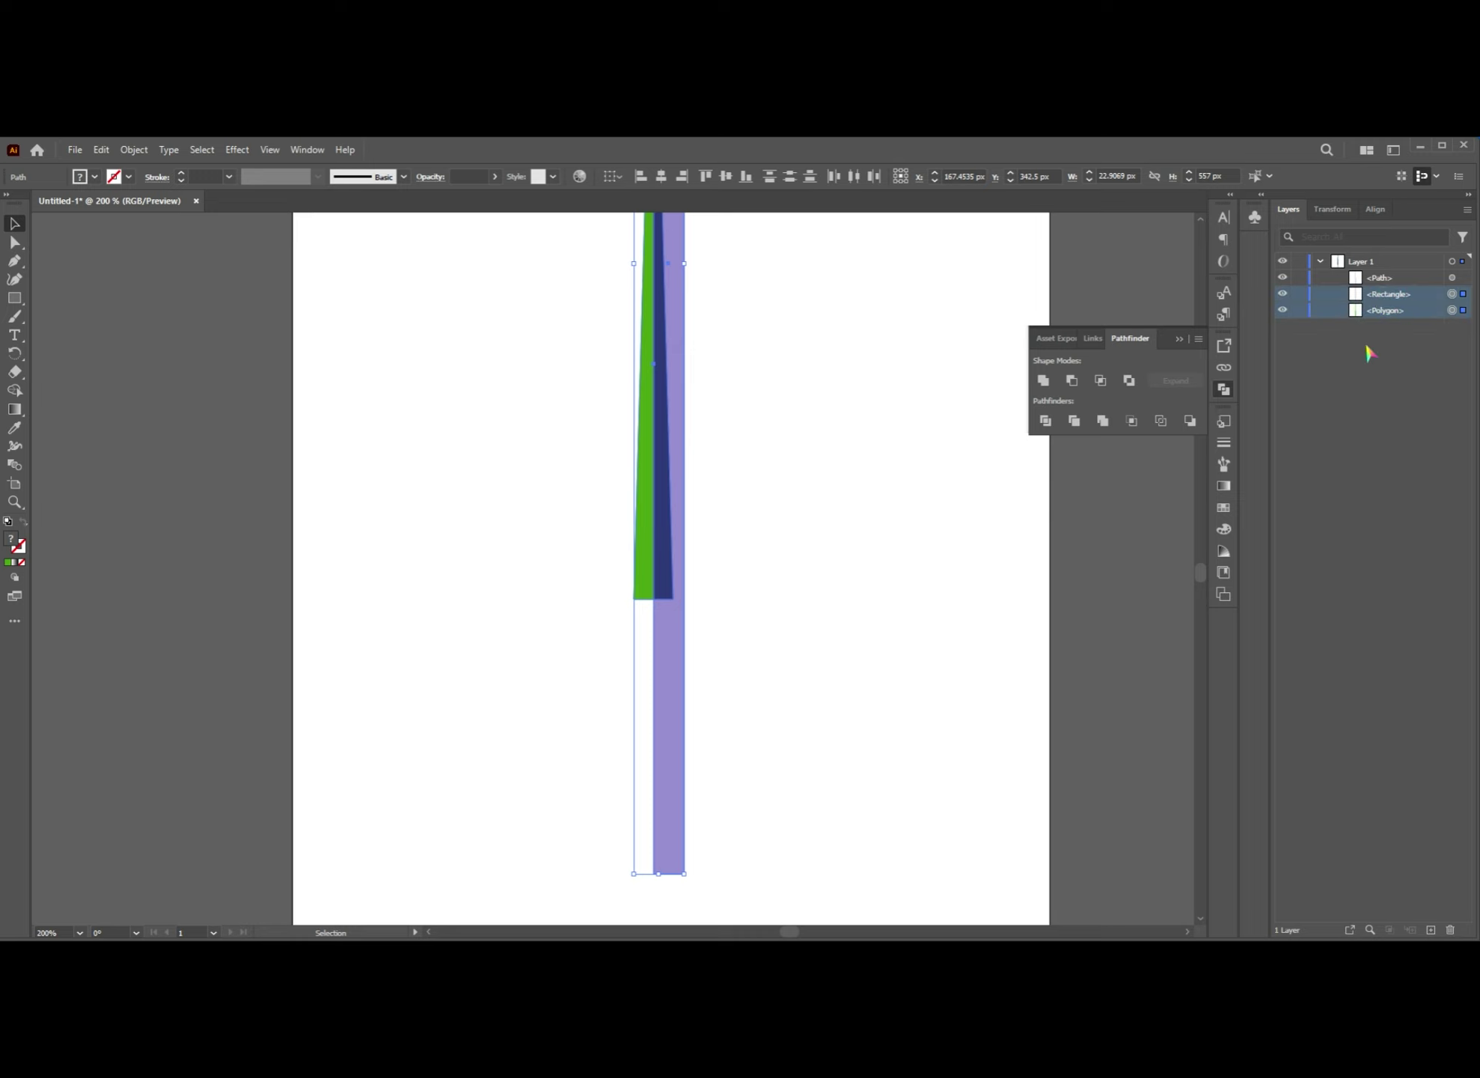
left_click(1073, 380)
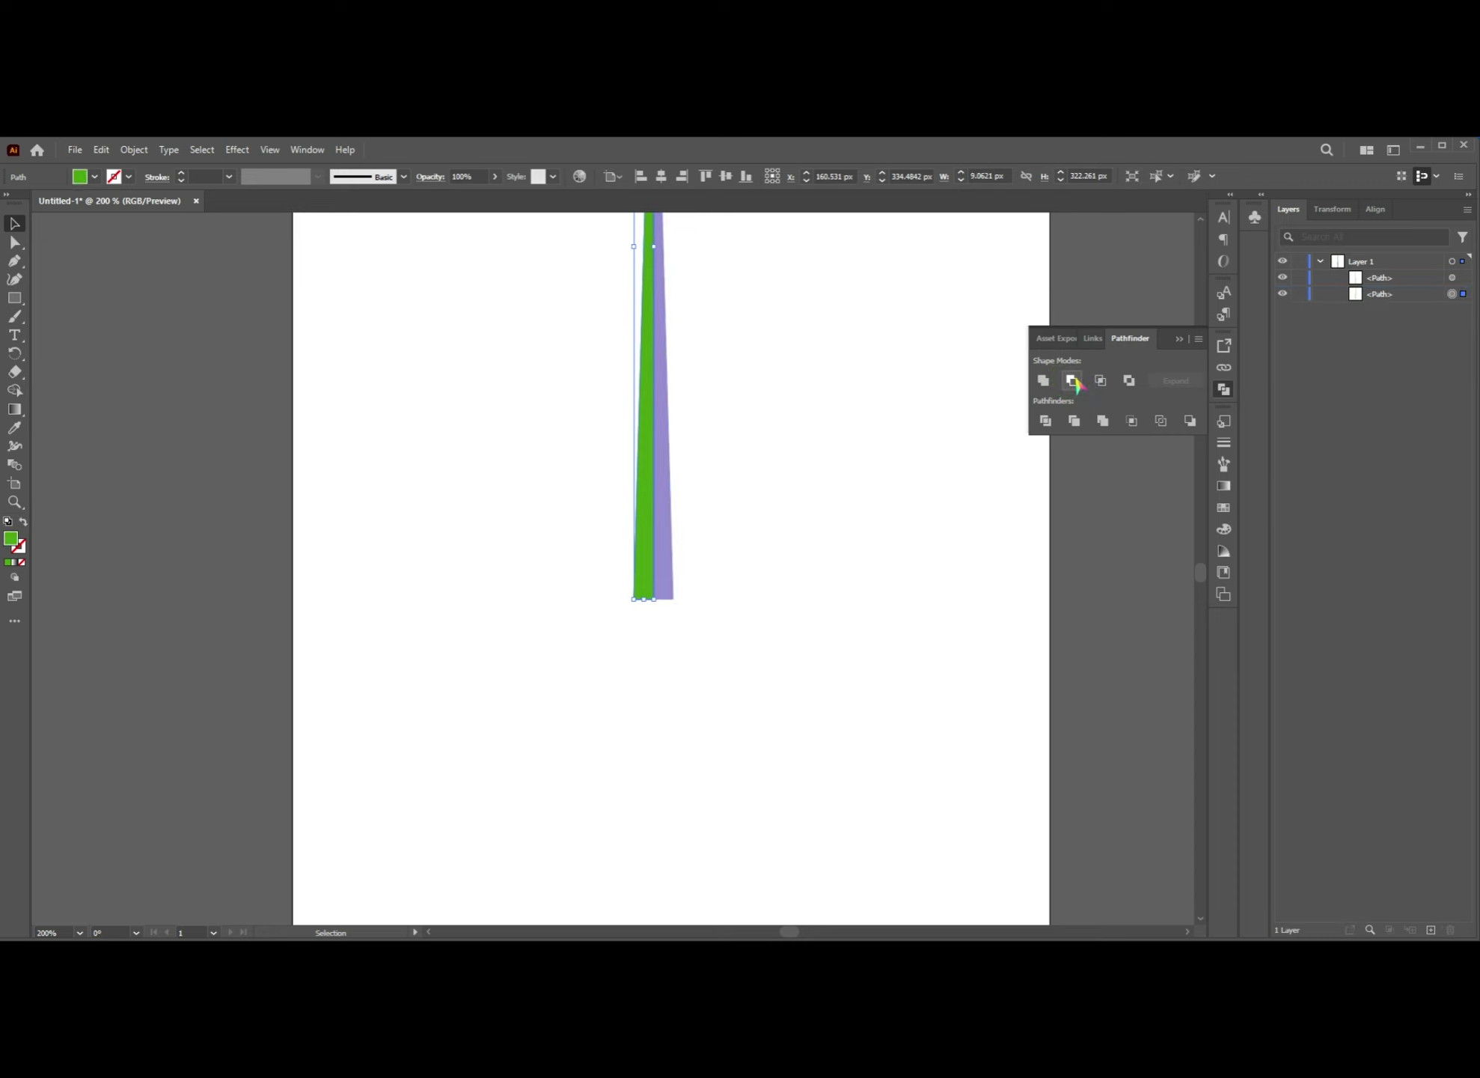
- Examine the seam between the green and purple blade halves from the tip down to the base
scroll(662, 542, "down", 2)
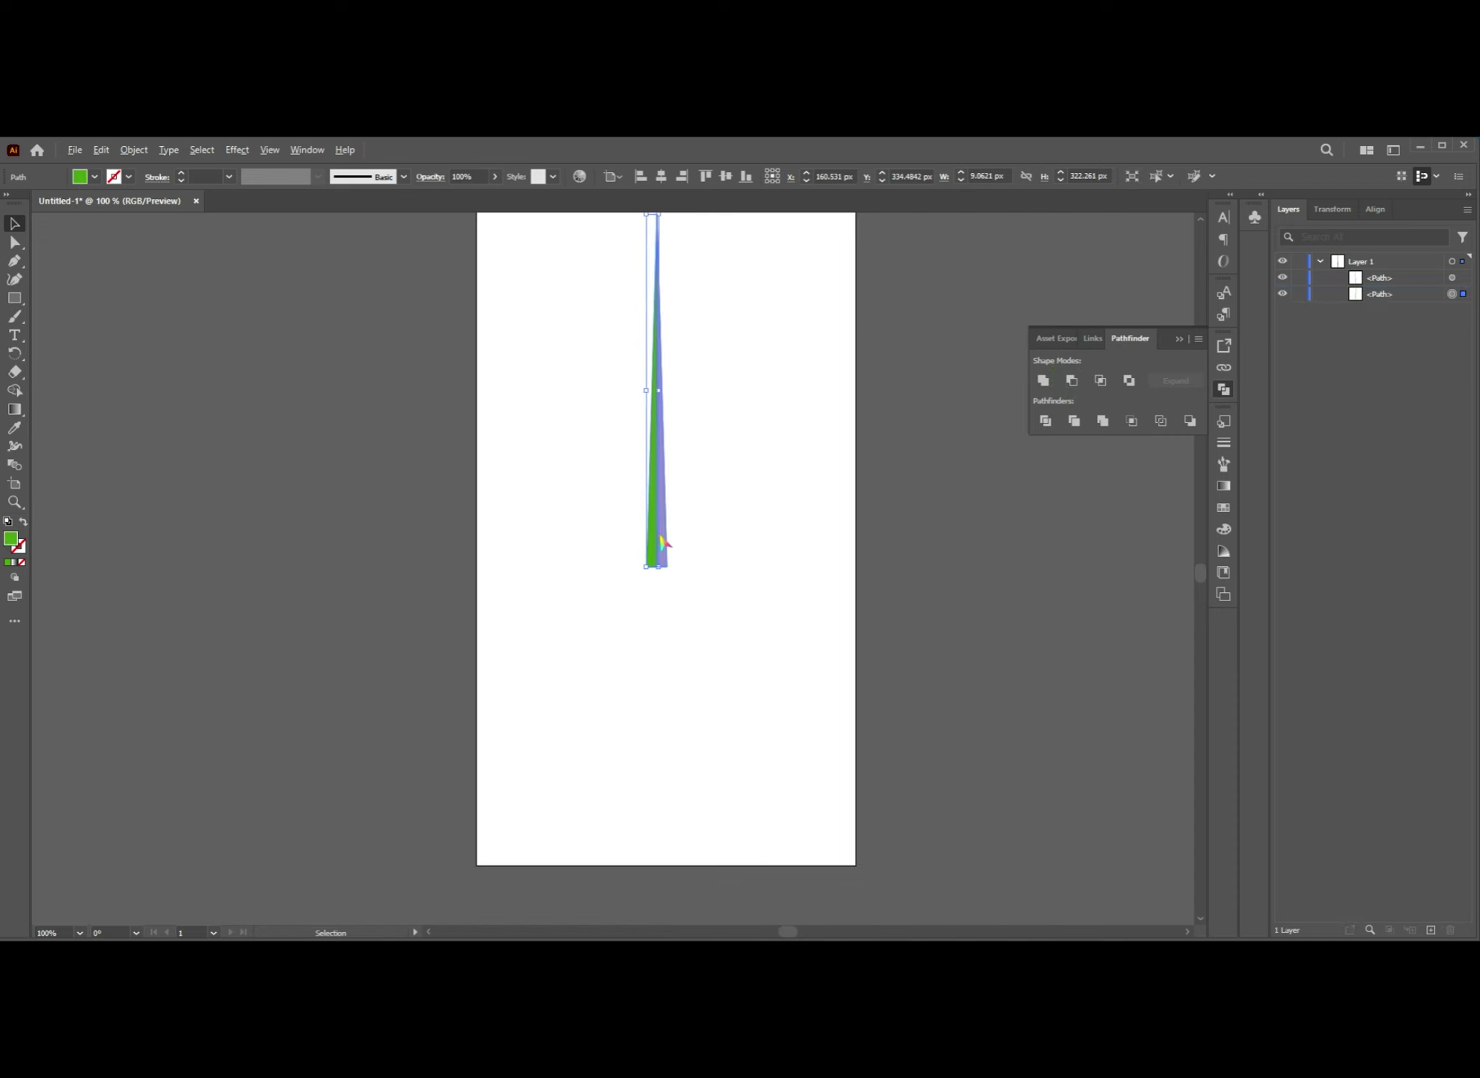
scroll(662, 542, "down", 1)
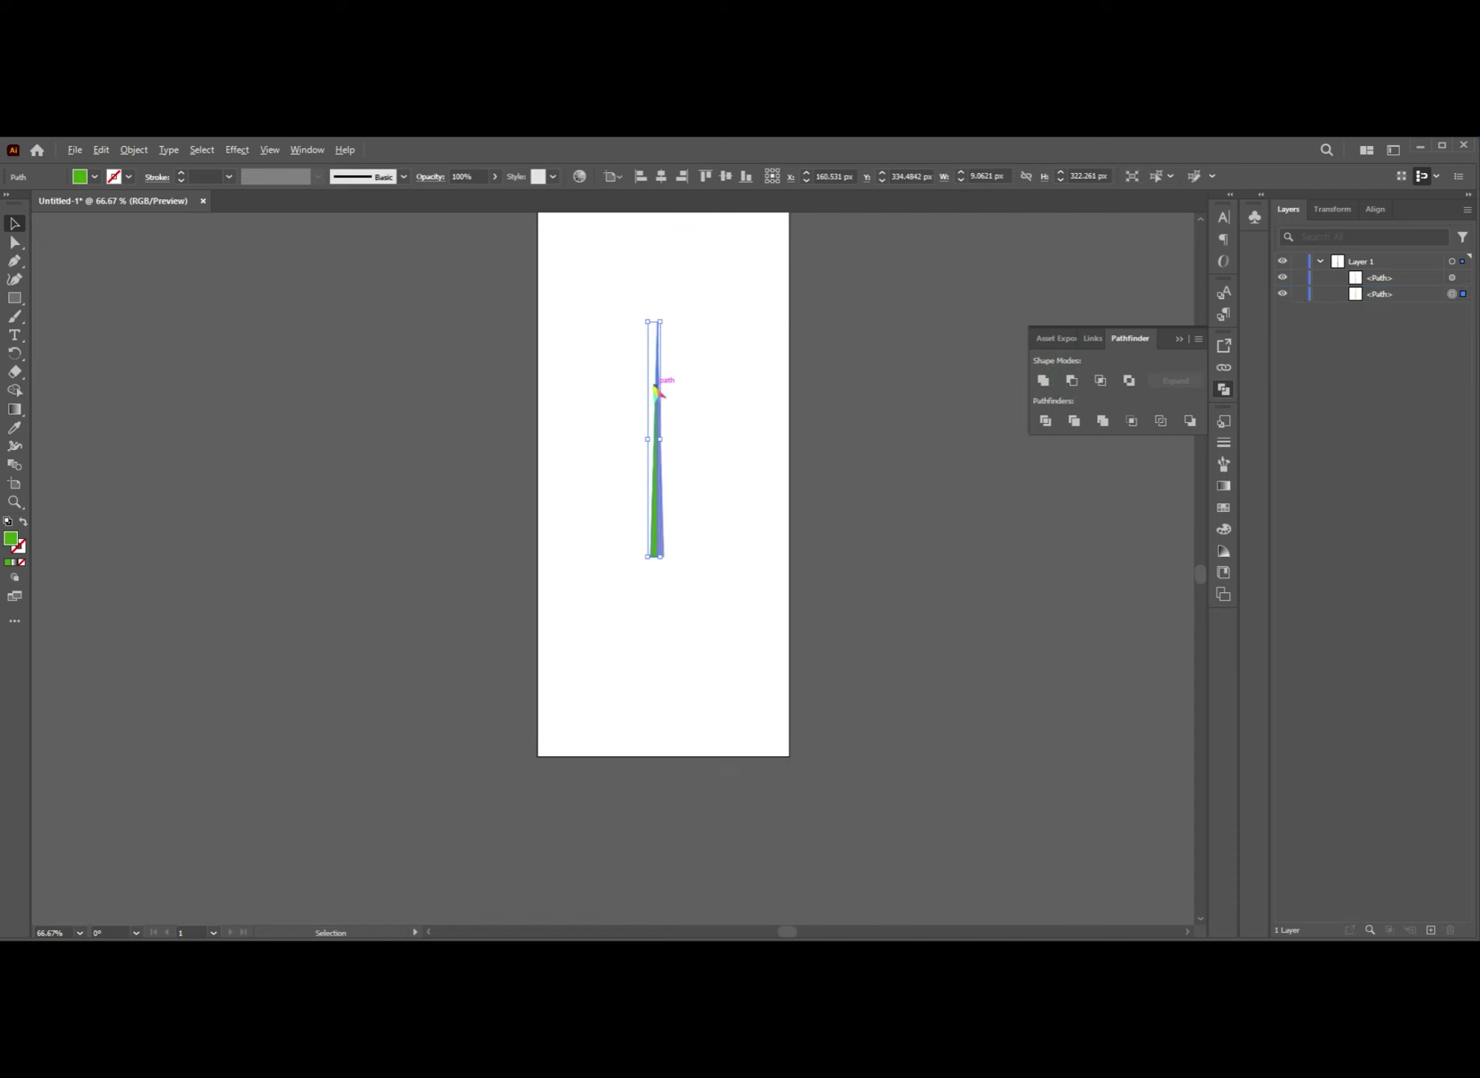
scroll(654, 387, "up", 2)
scroll(648, 274, "up", 2)
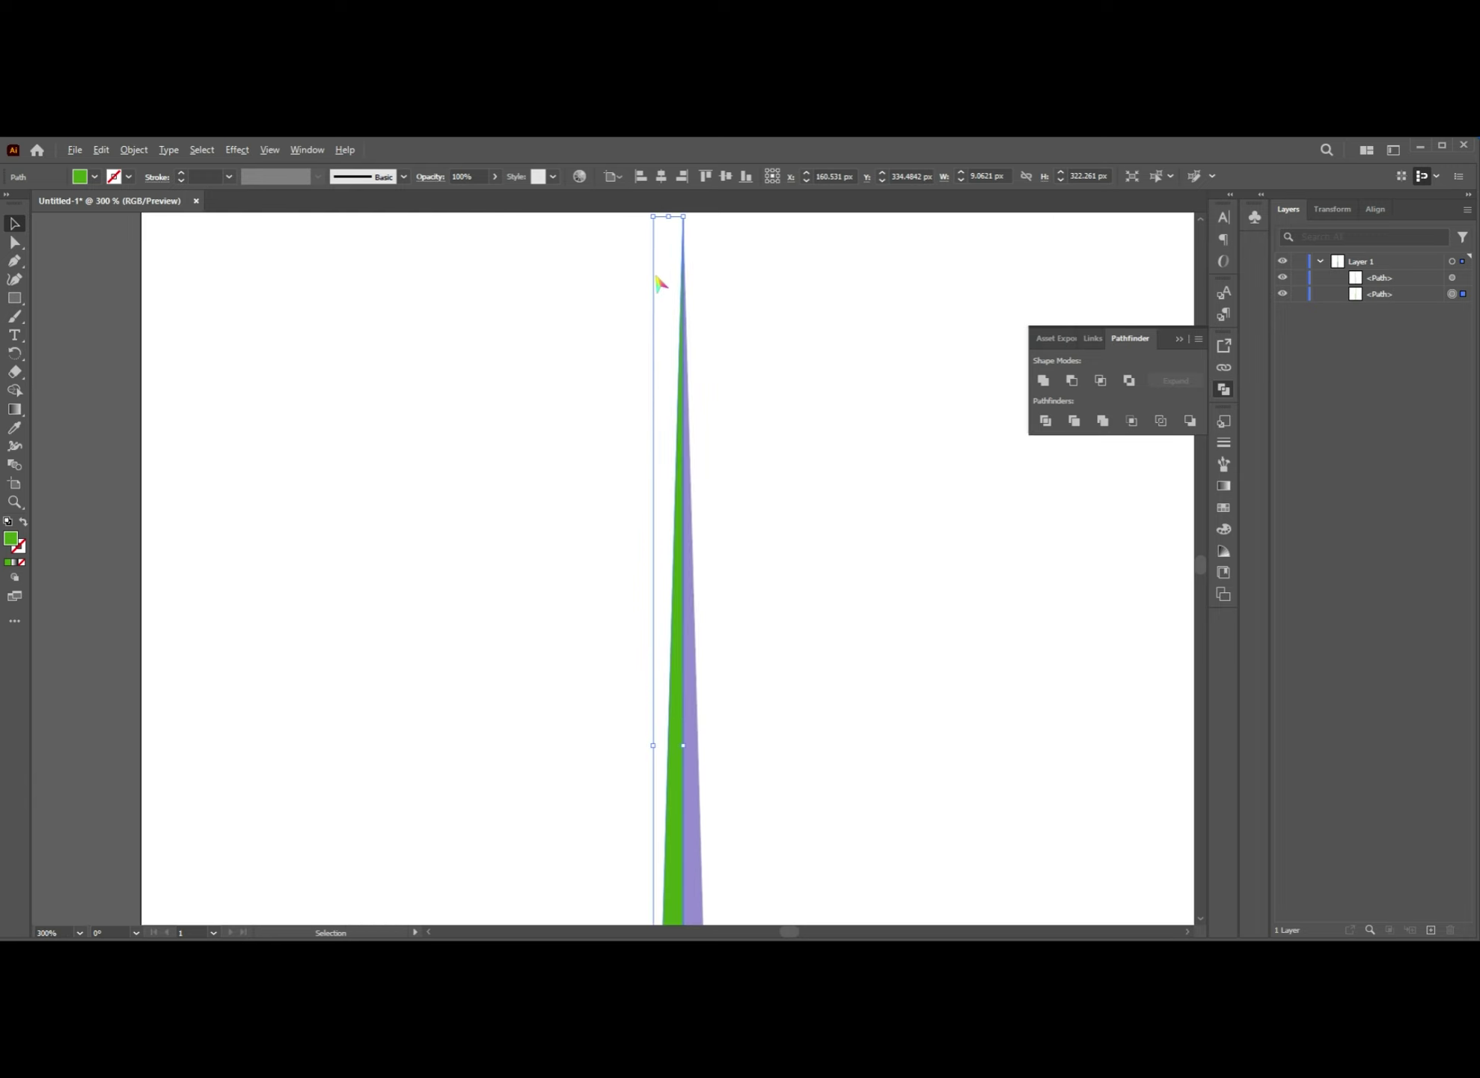
scroll(681, 238, "up", 7)
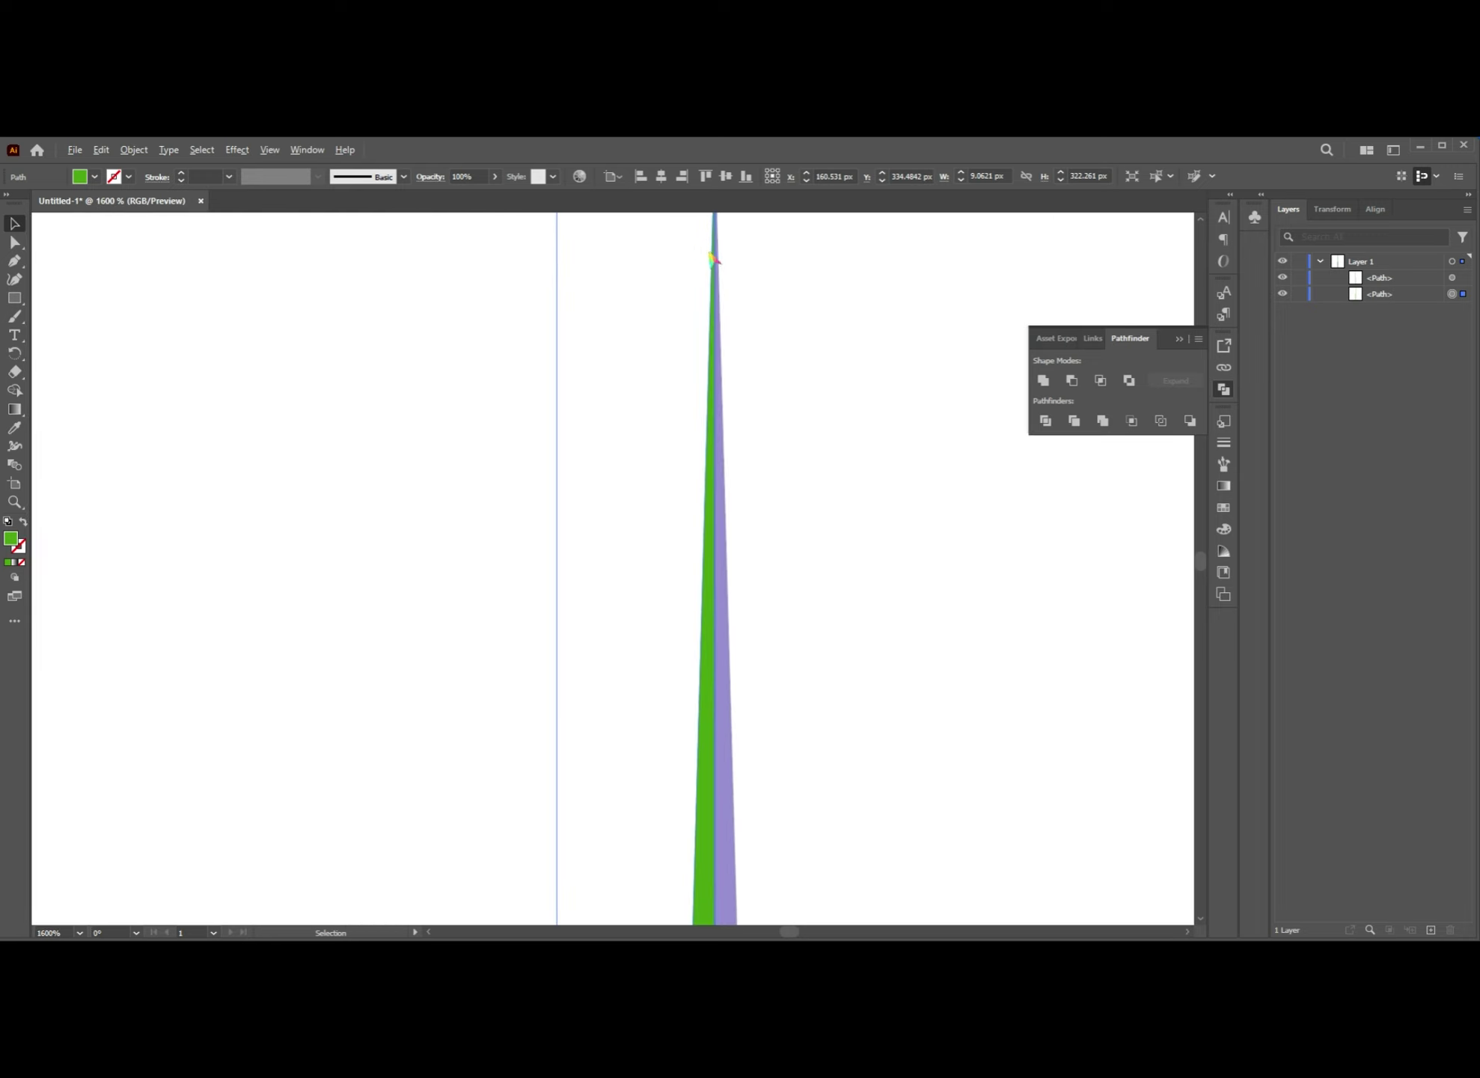
scroll(754, 295, "up", 1)
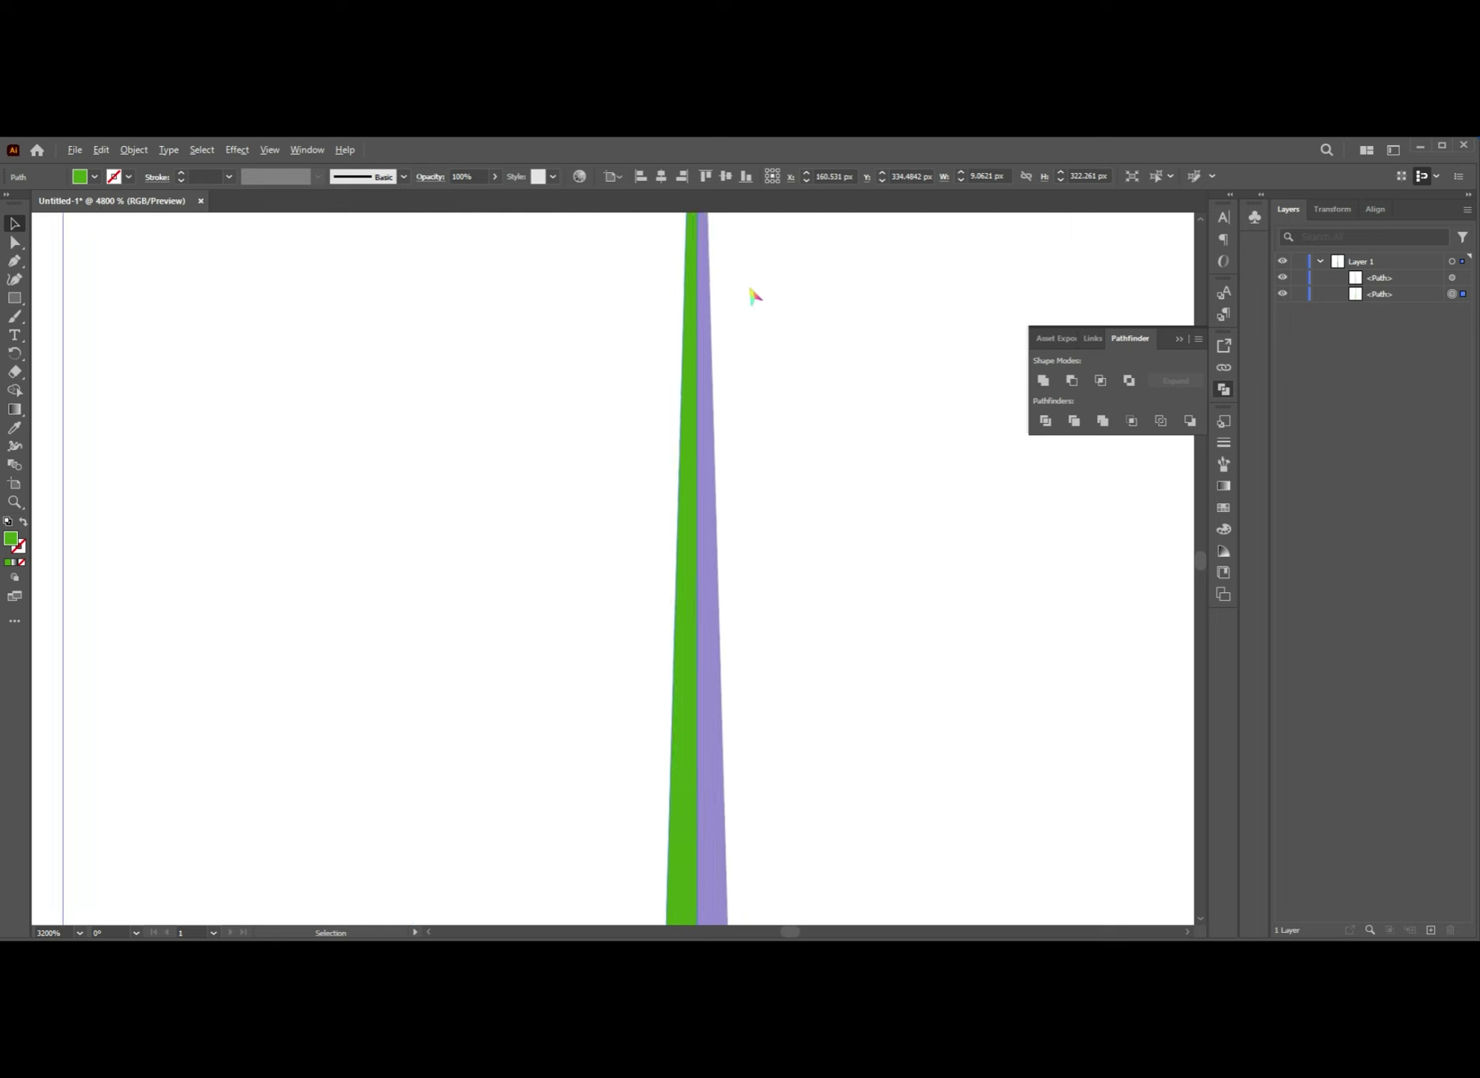
scroll(733, 327, "down", 13)
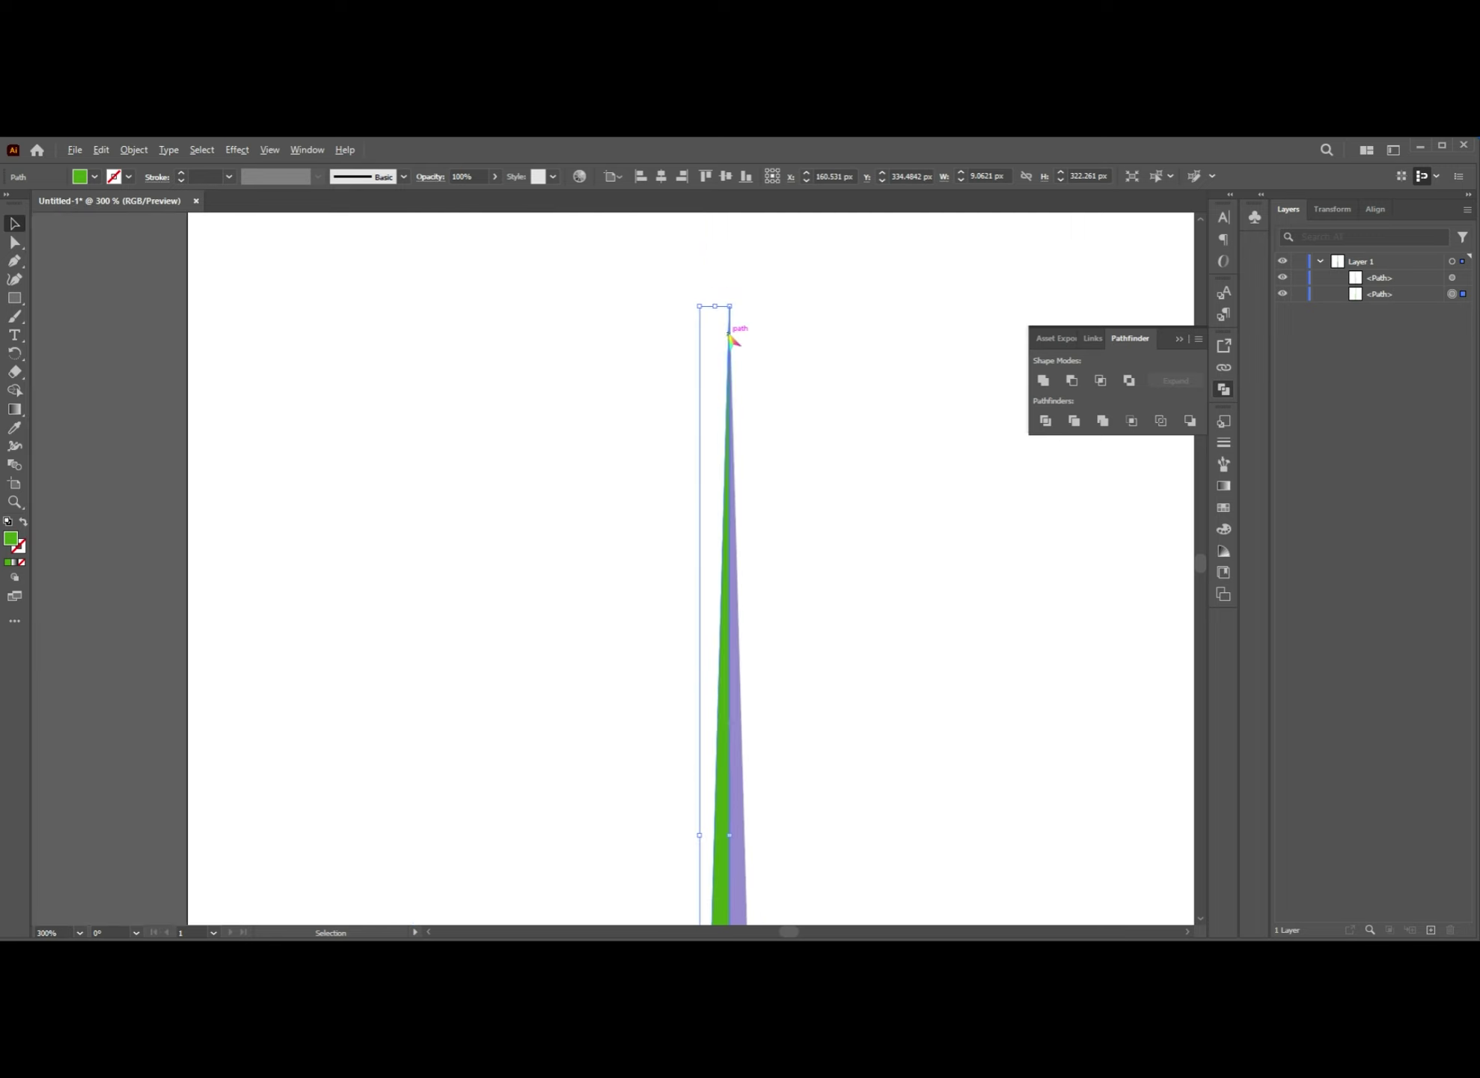
scroll(733, 536, "up", 6)
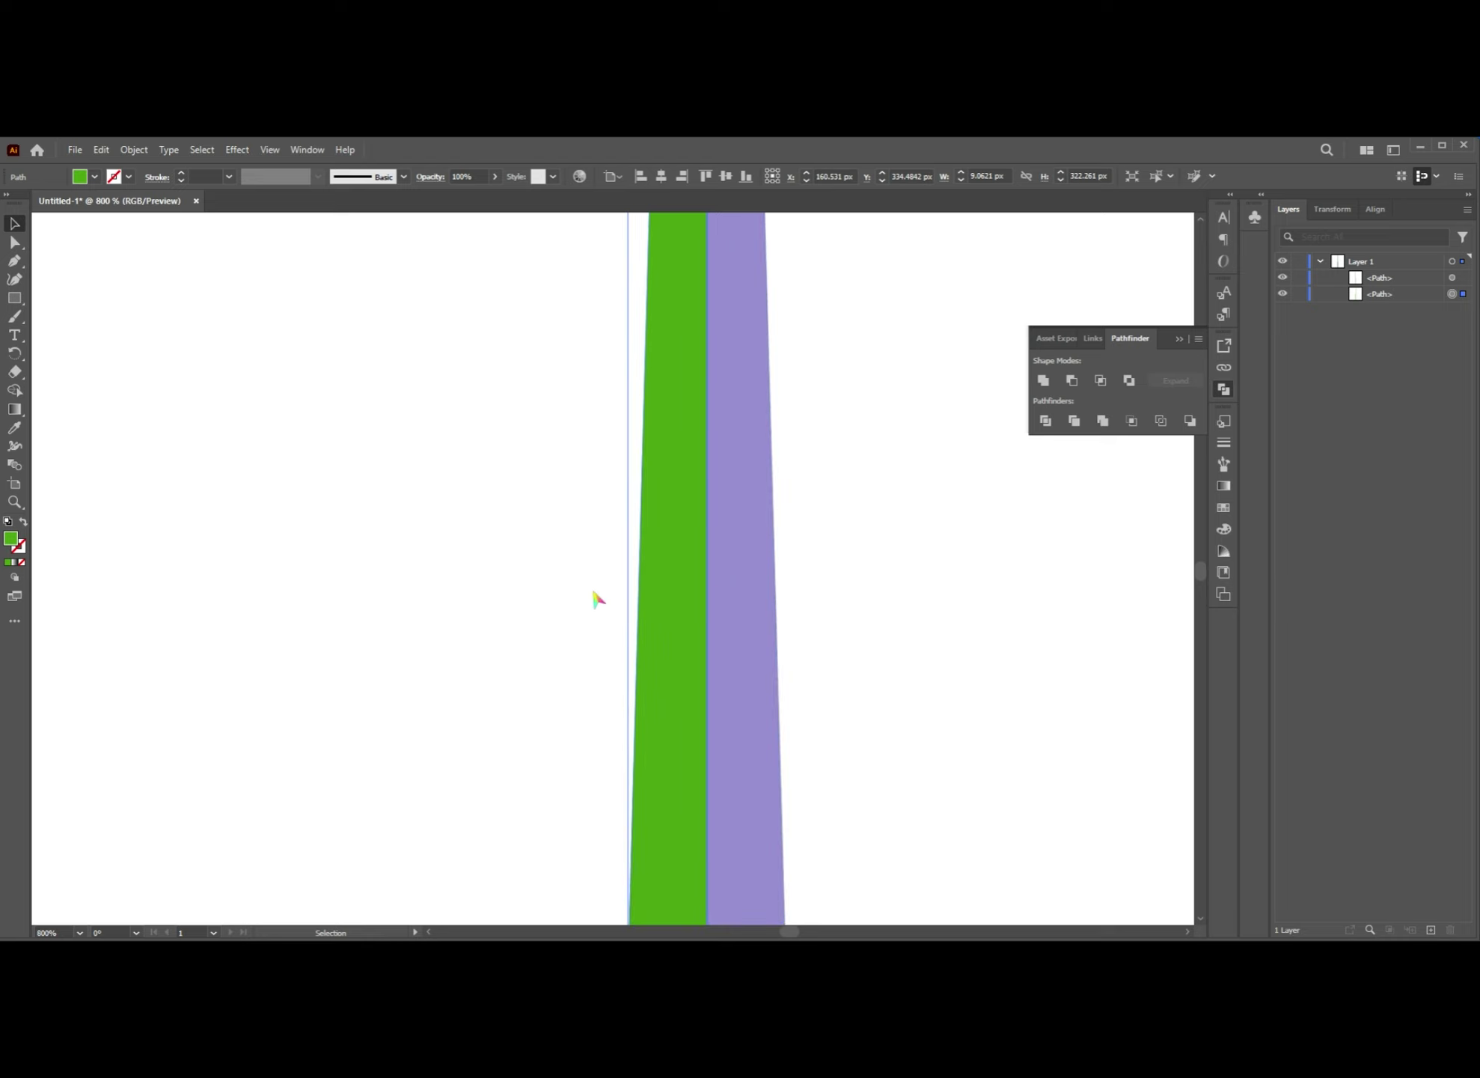
- Raise the purple half-blade's opacity to 100%
left_click(565, 597)
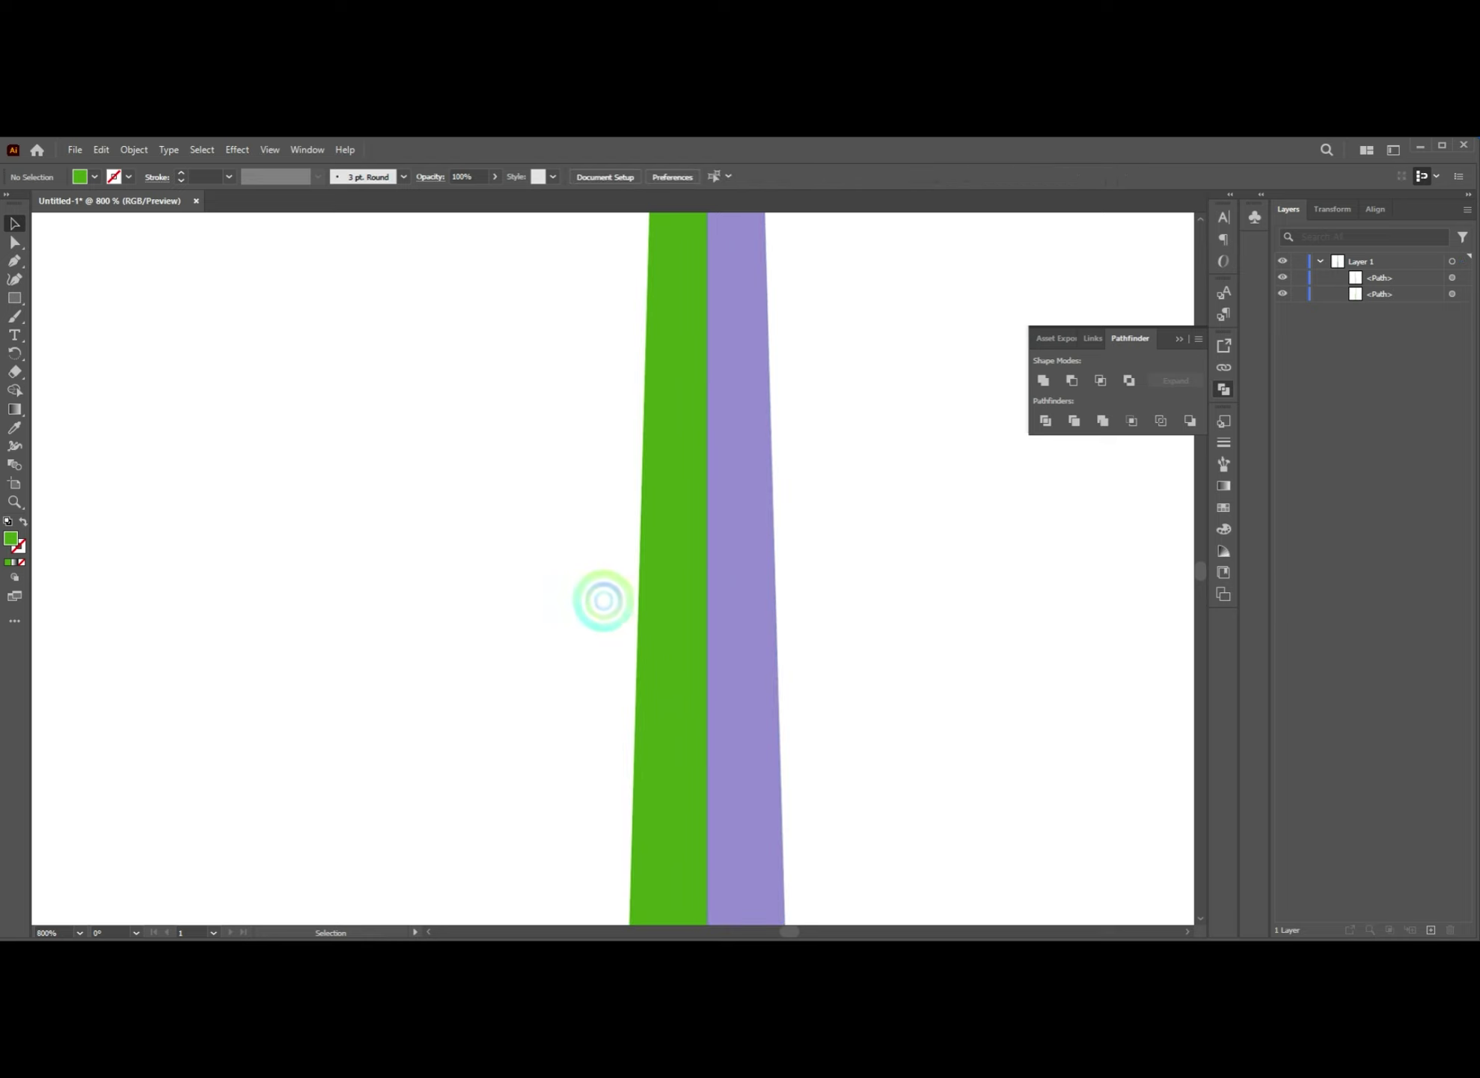
left_click(741, 637)
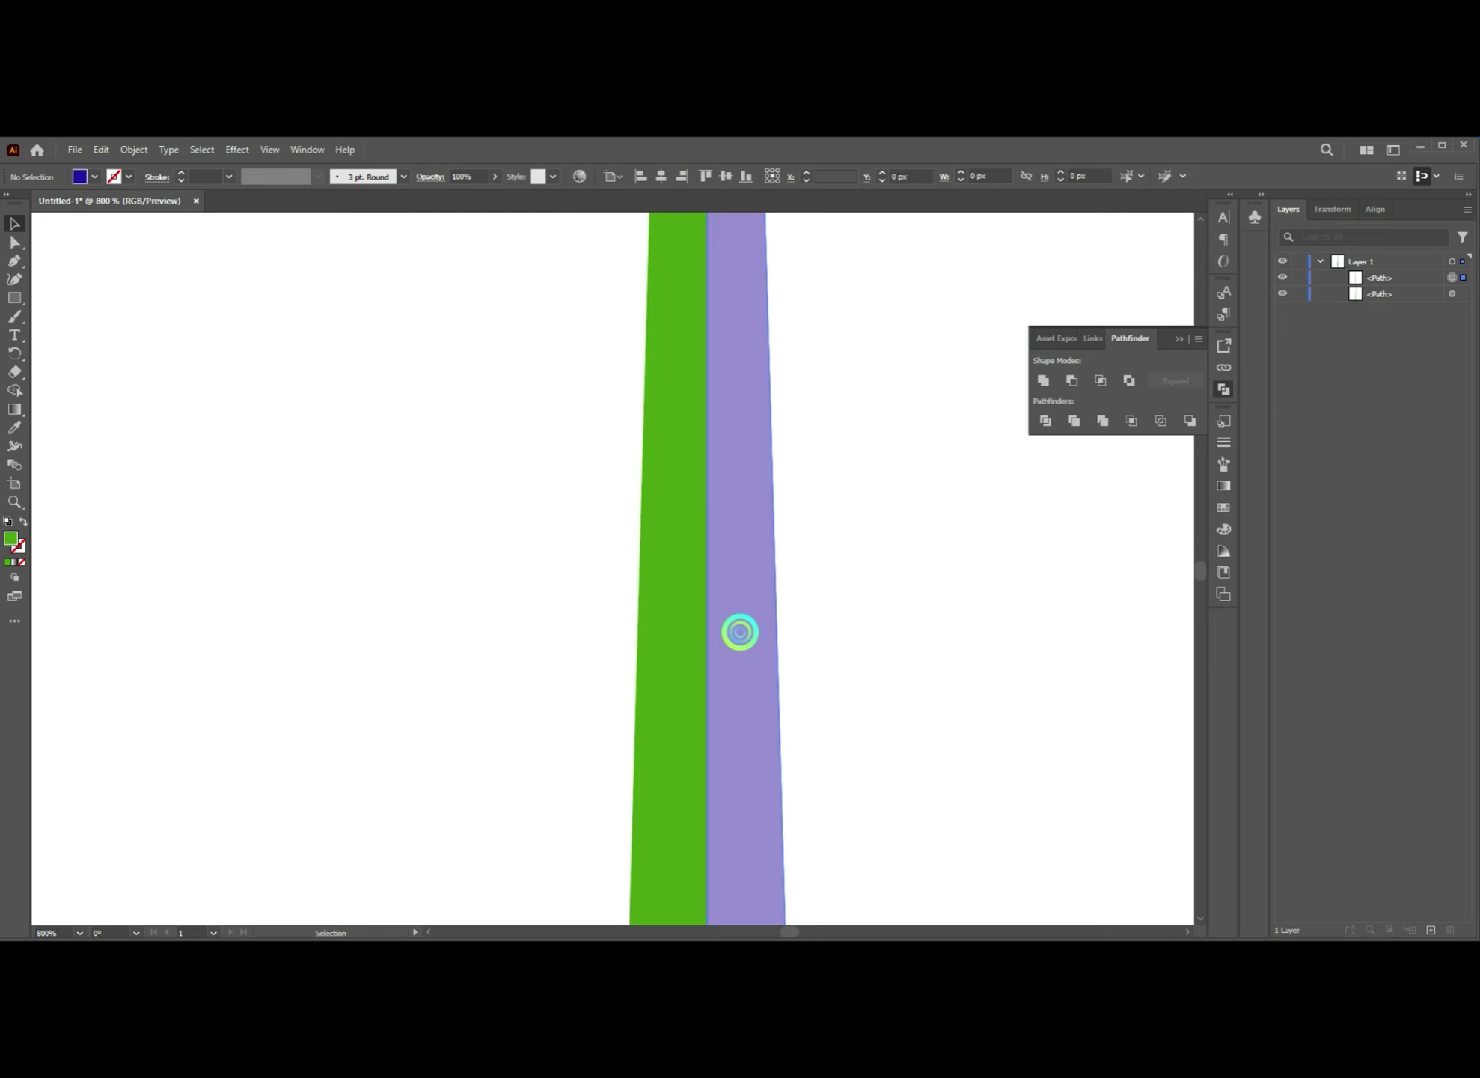
left_click(495, 177)
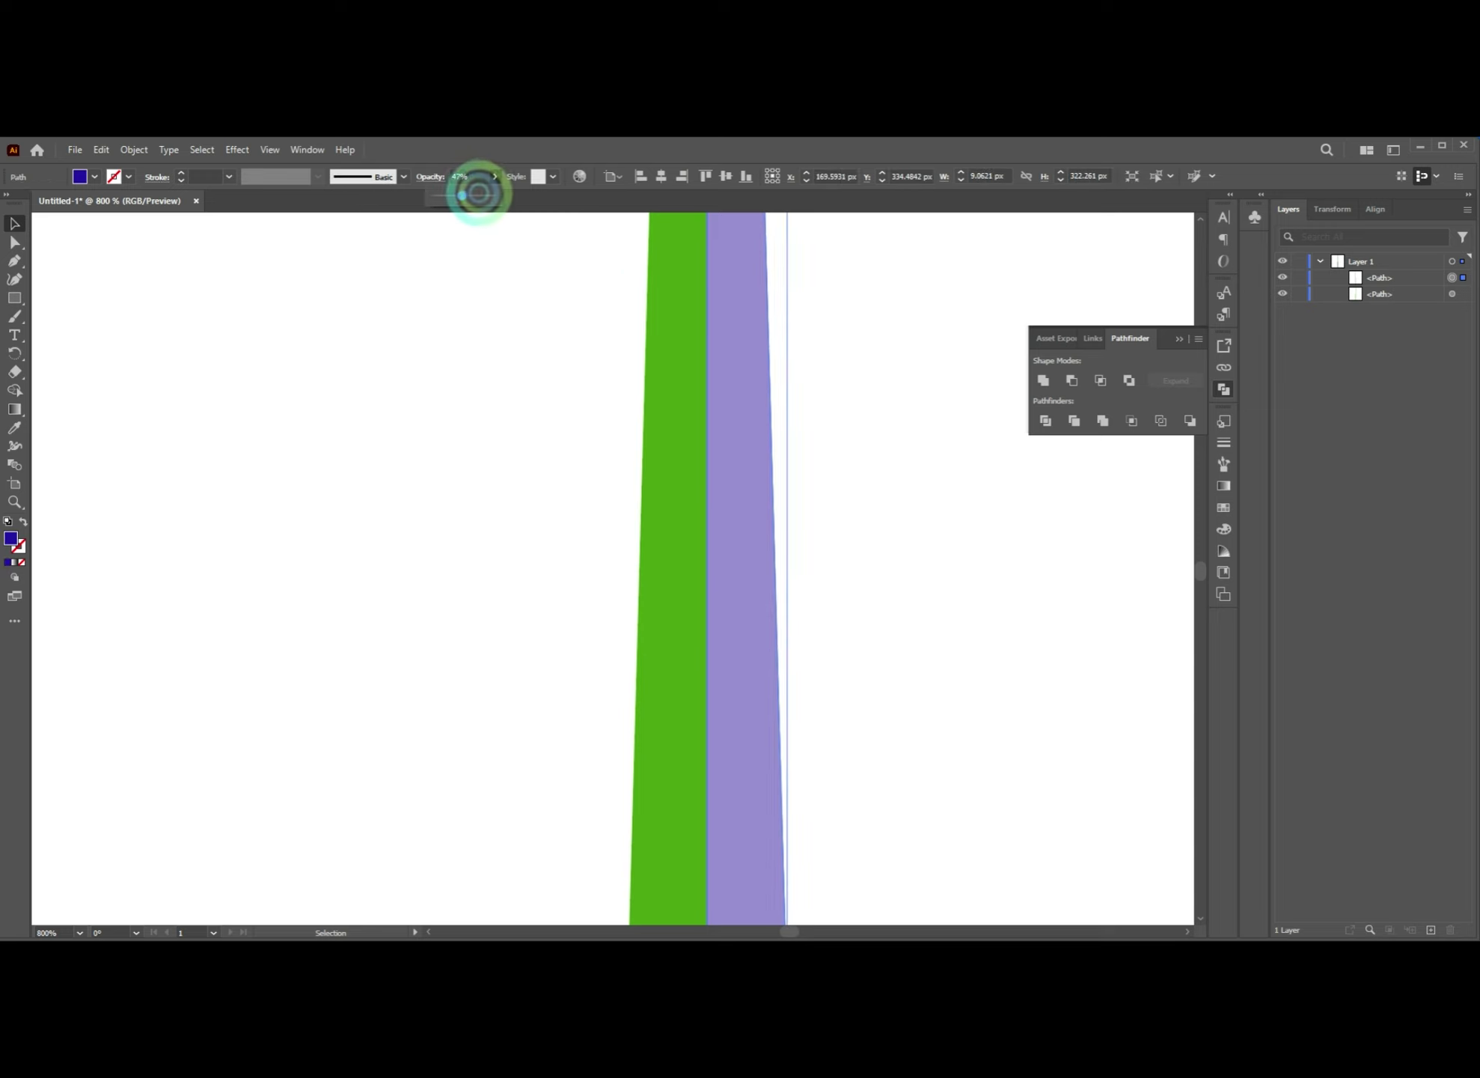
left_click_drag(478, 192, 491, 193)
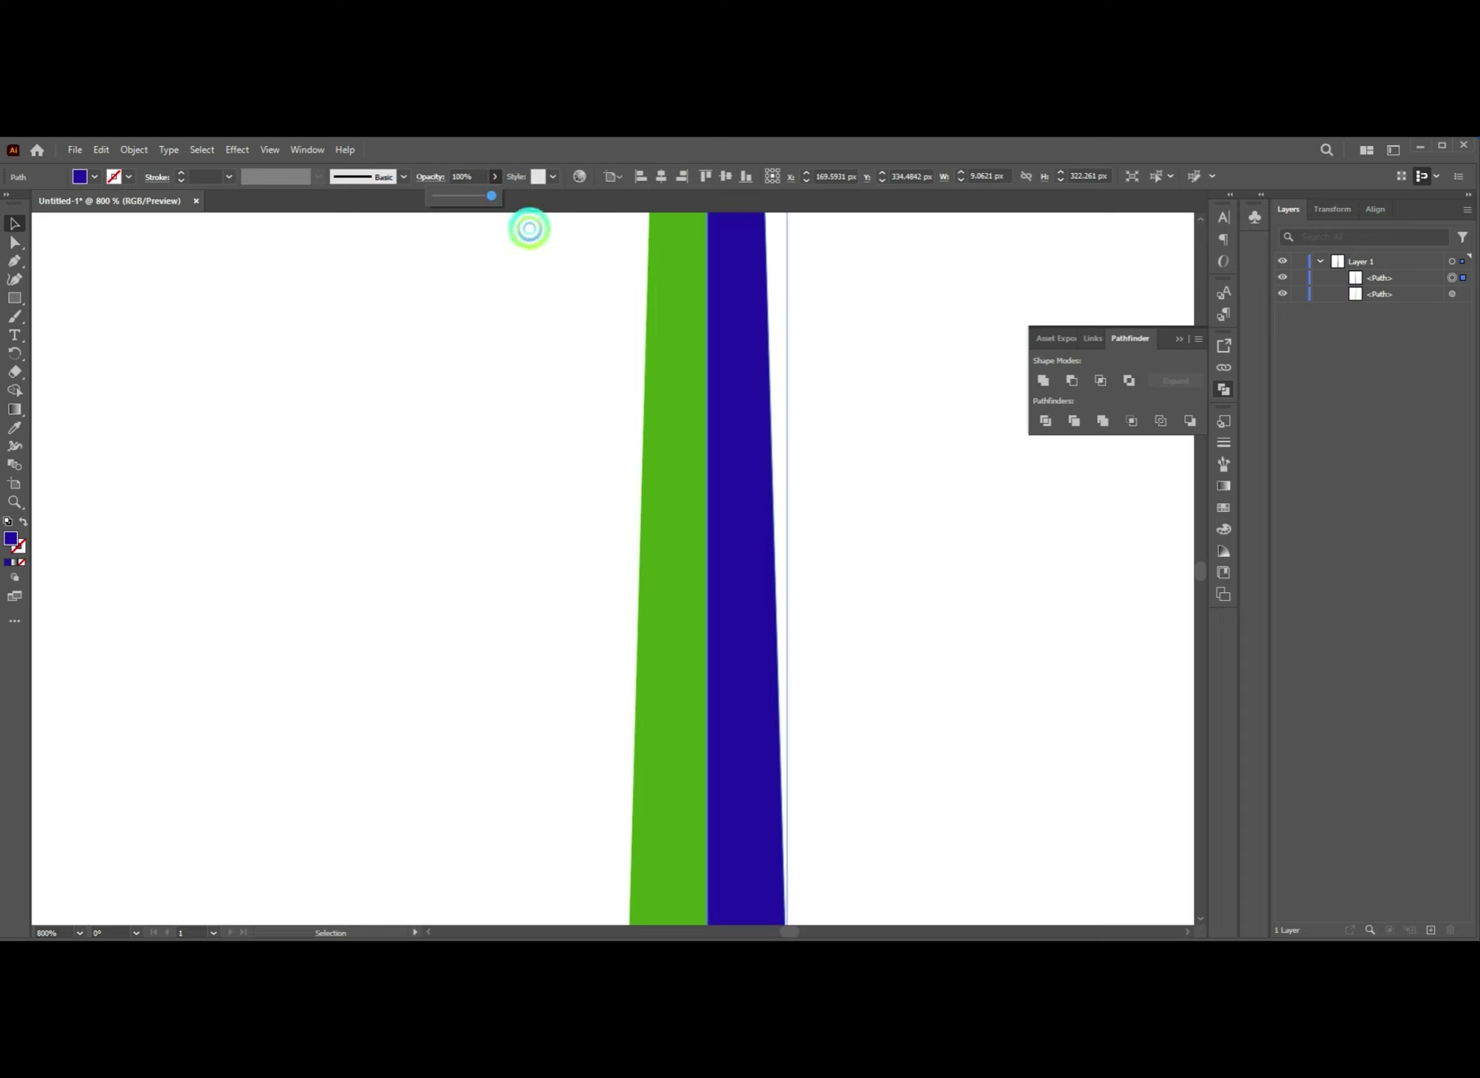
left_click(570, 465)
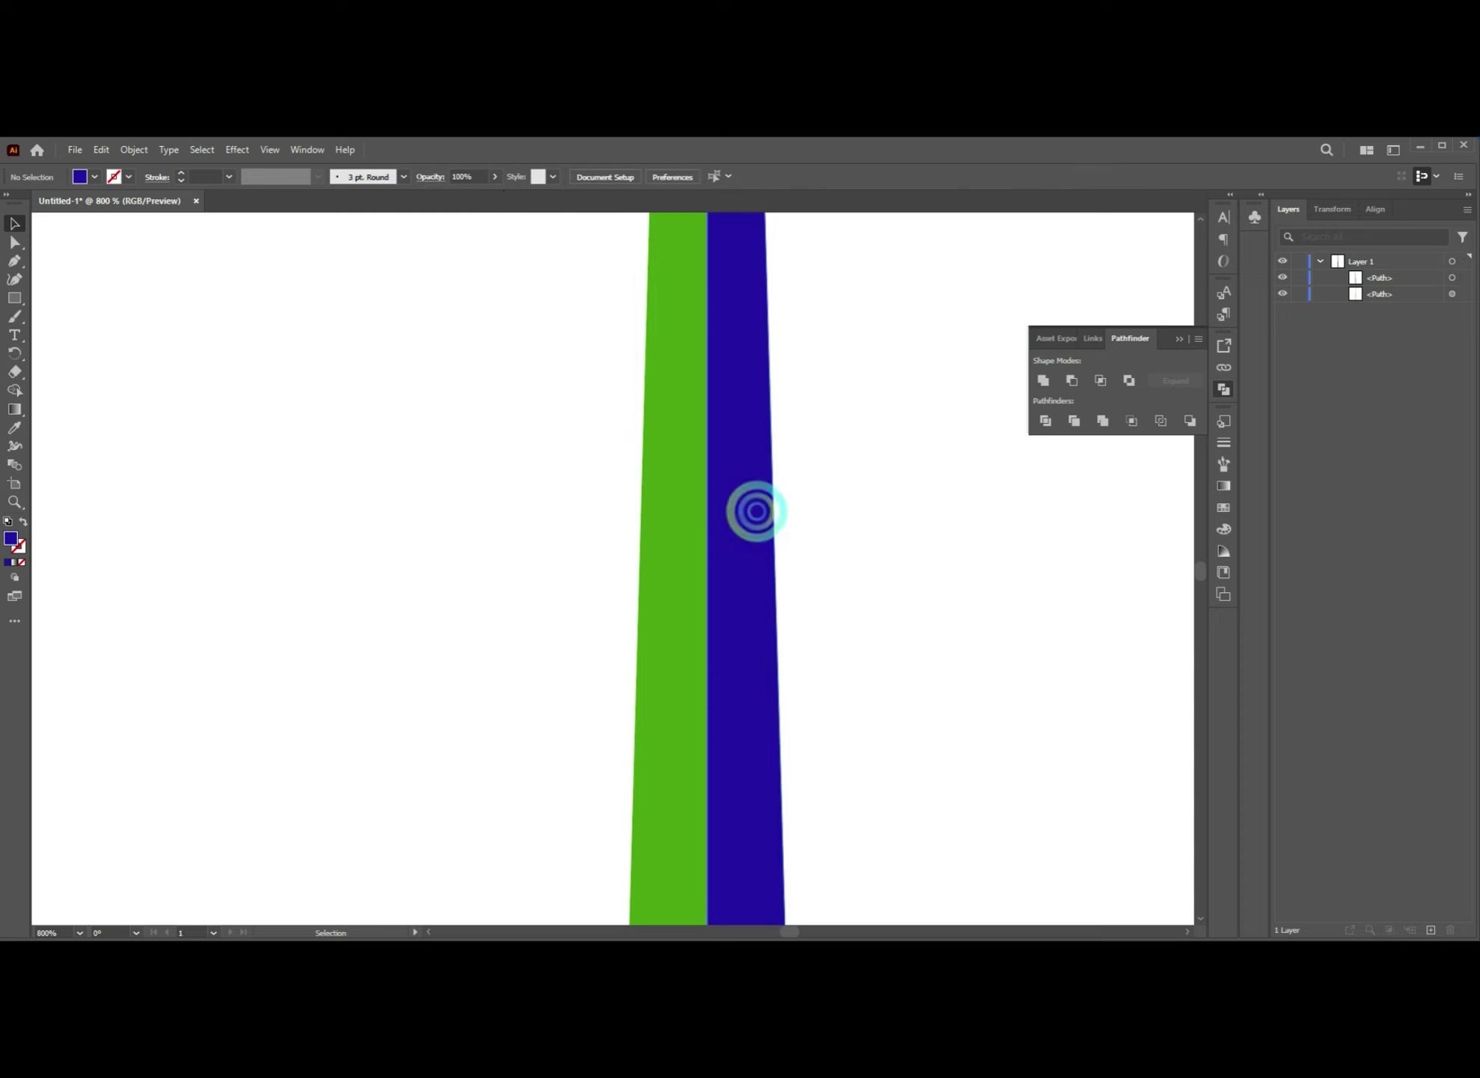
scroll(748, 511, "down", 3)
scroll(752, 517, "down", 1)
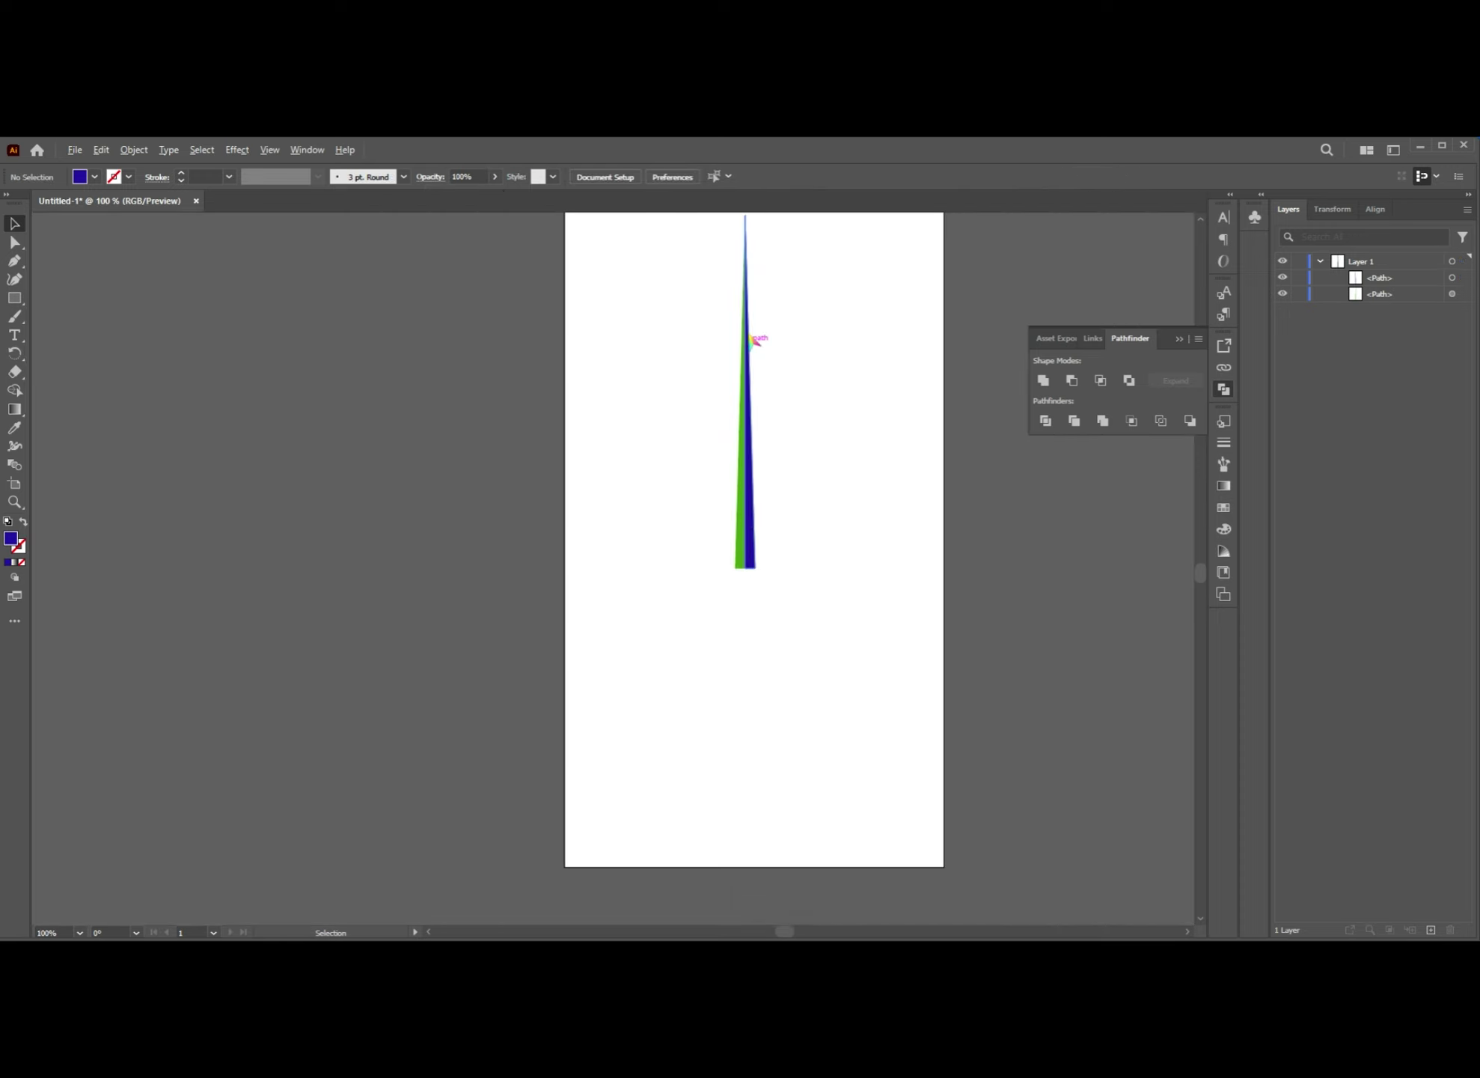
scroll(743, 219, "up", 4)
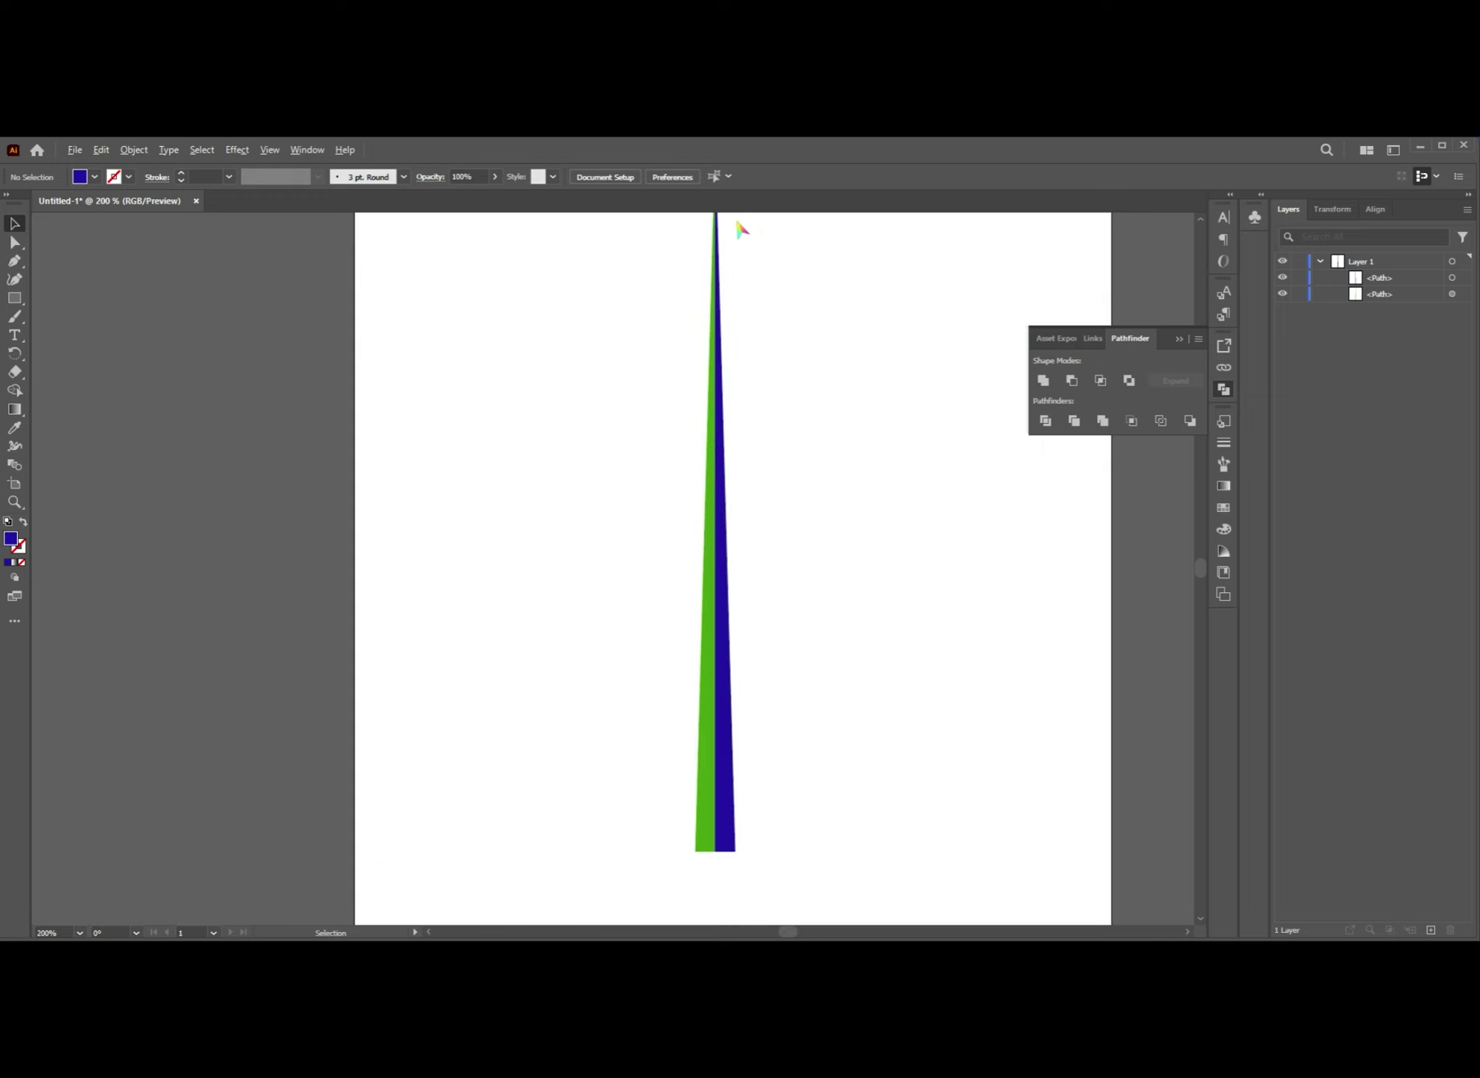
scroll(737, 301, "up", 1)
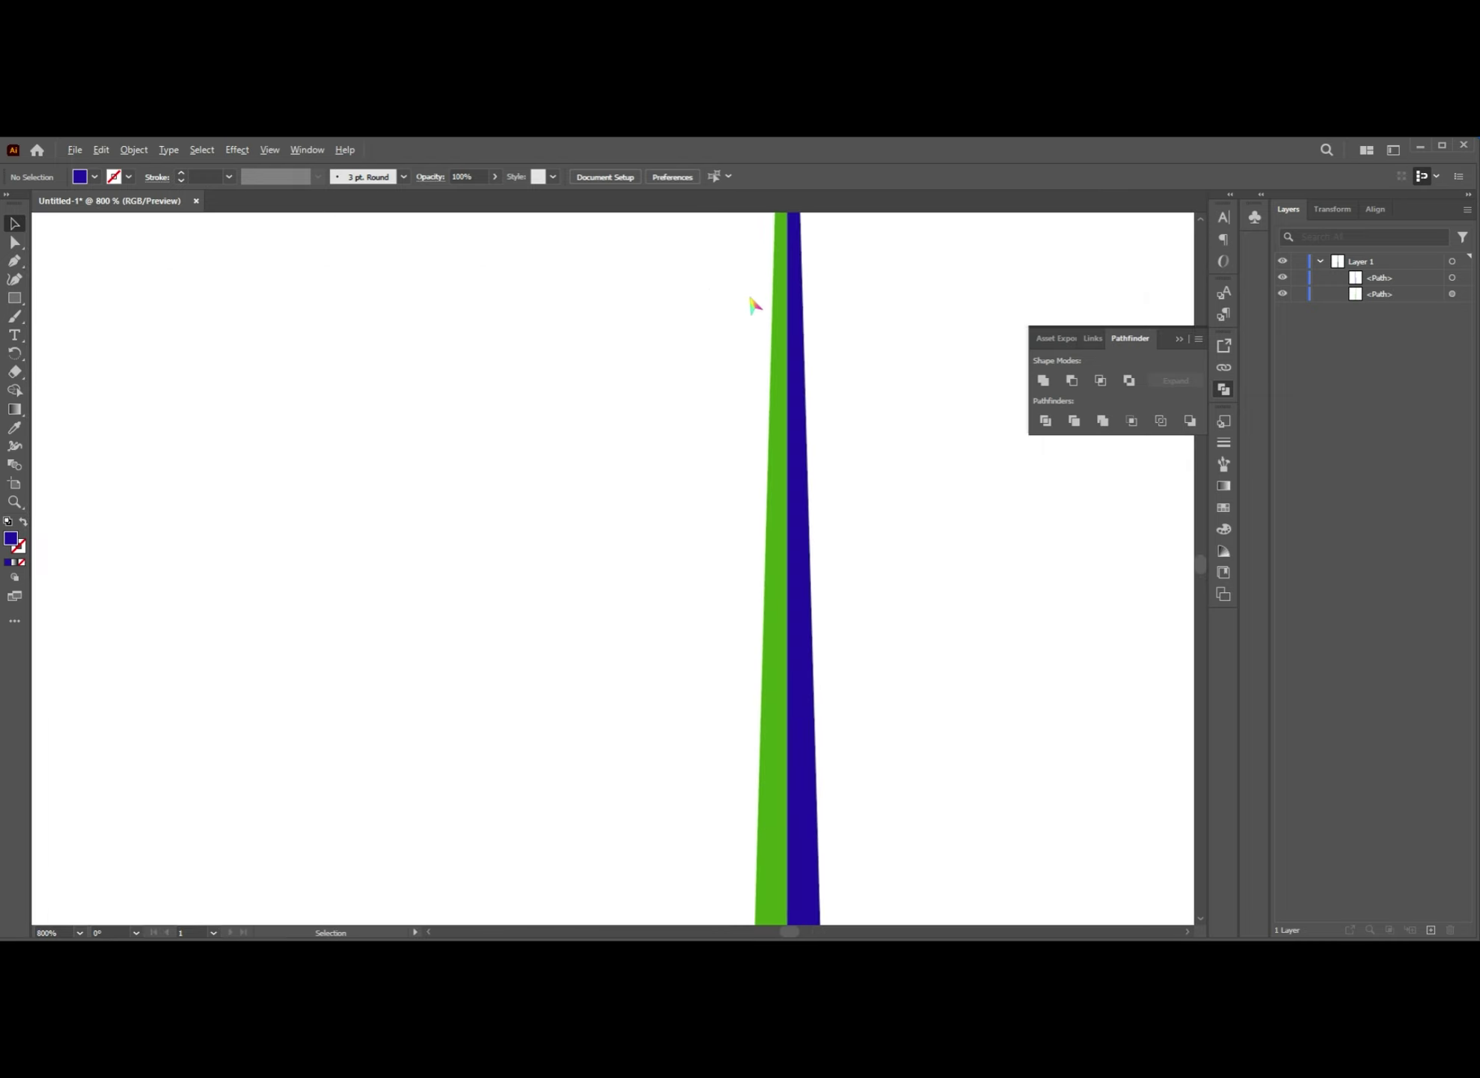
- Select both blade halves together and rotate them 90° clockwise so the blade lies horizontally with its tip pointing right
scroll(754, 305, "down", 3)
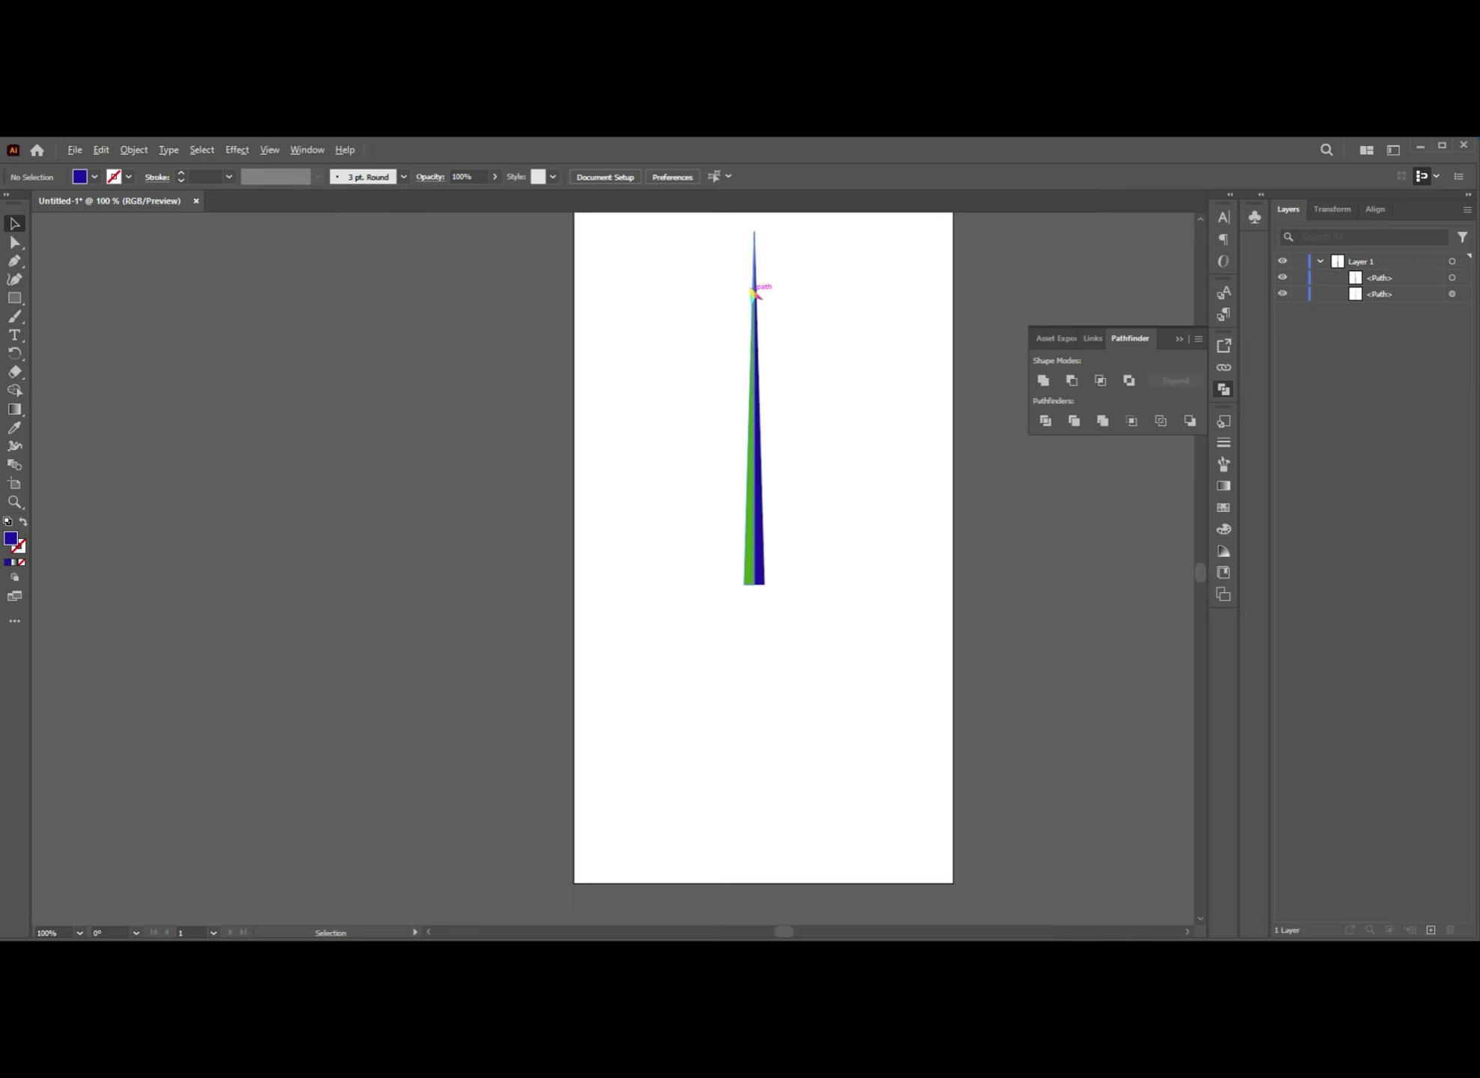
scroll(754, 293, "up", 1)
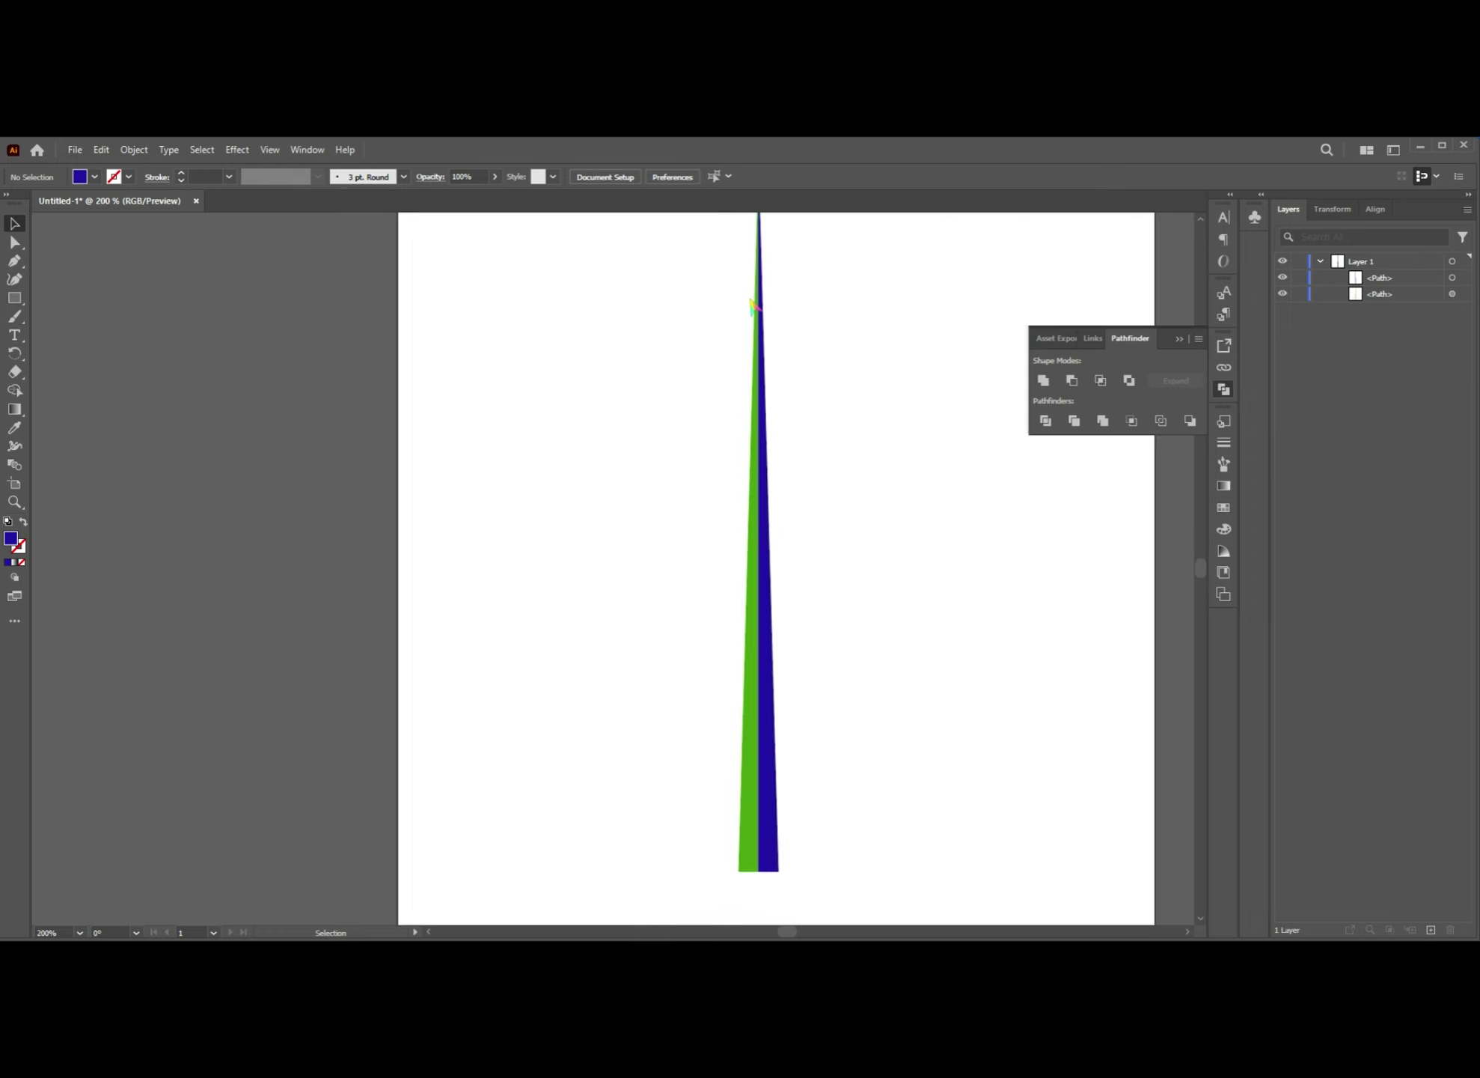
scroll(754, 307, "down", 1)
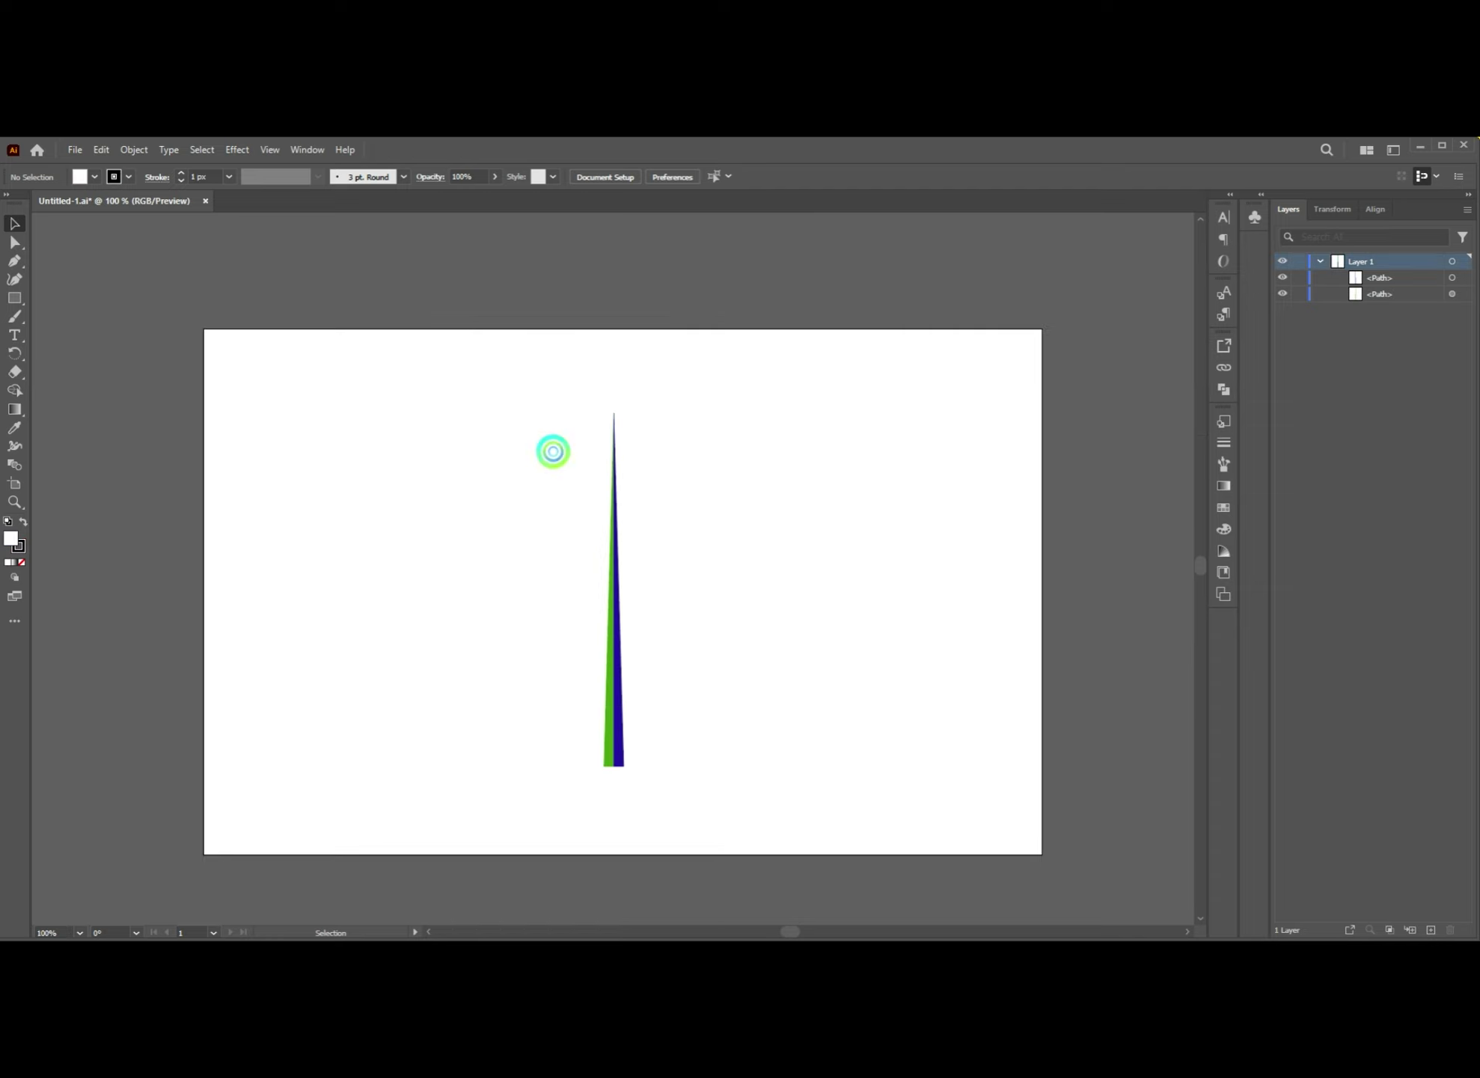
left_click_drag(553, 451, 758, 769)
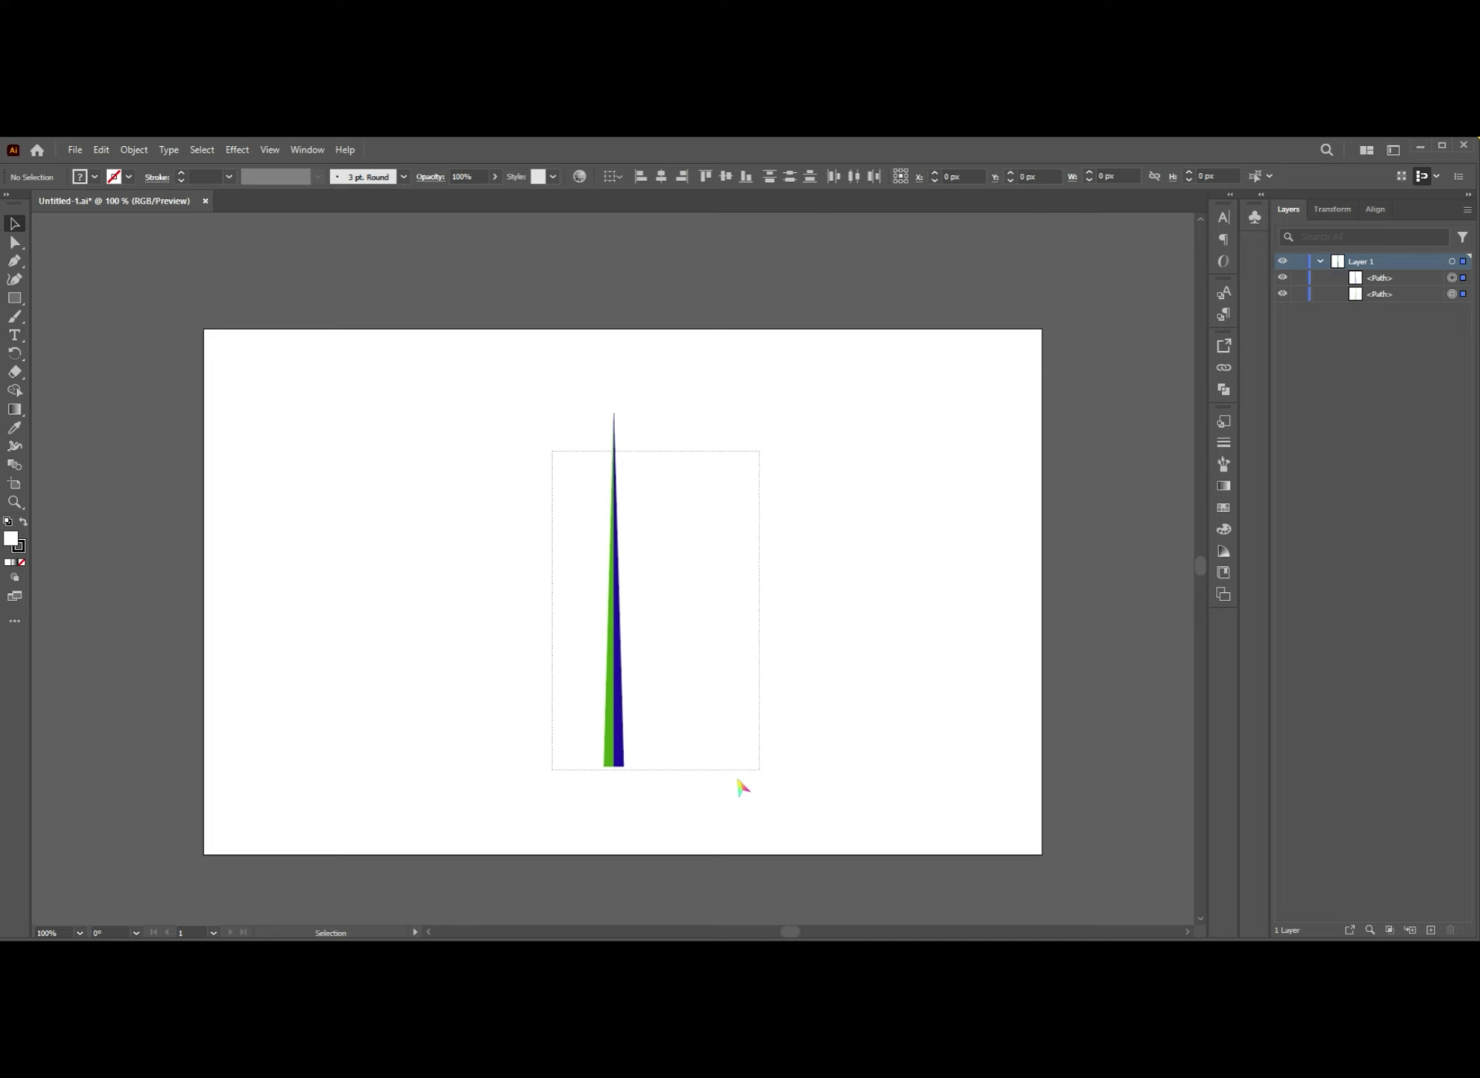
left_click_drag(738, 779, 730, 782)
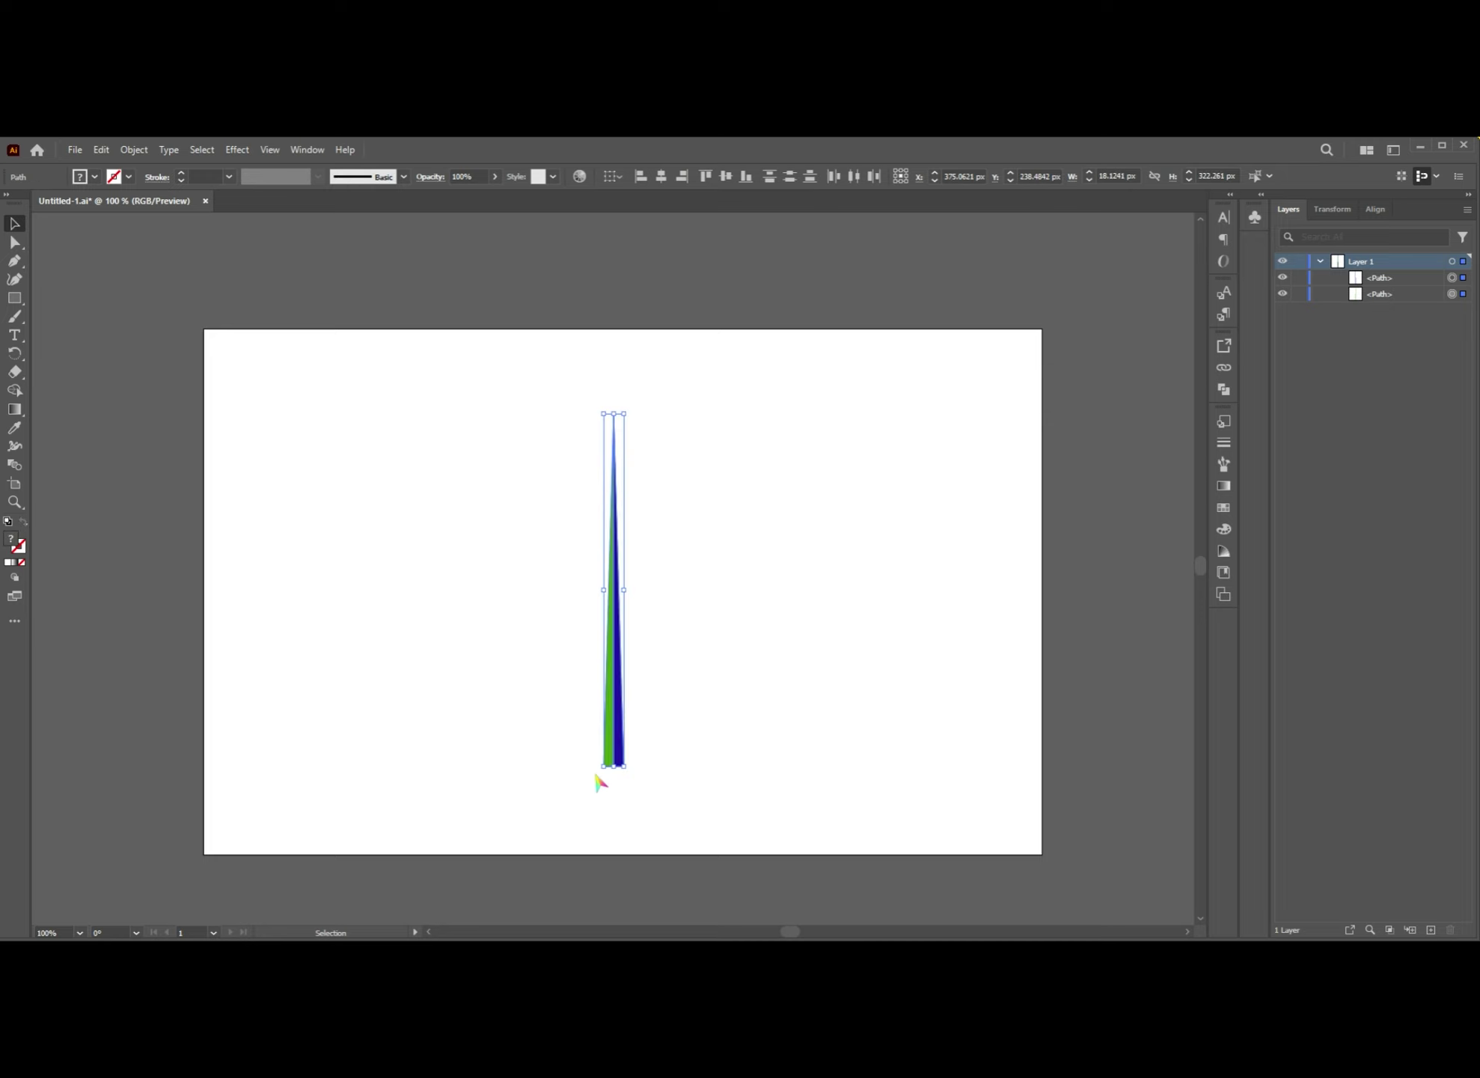
mouse_move(595, 774)
left_mouse_down()
mouse_move(488, 728)
mouse_move(453, 578)
left_mouse_up()
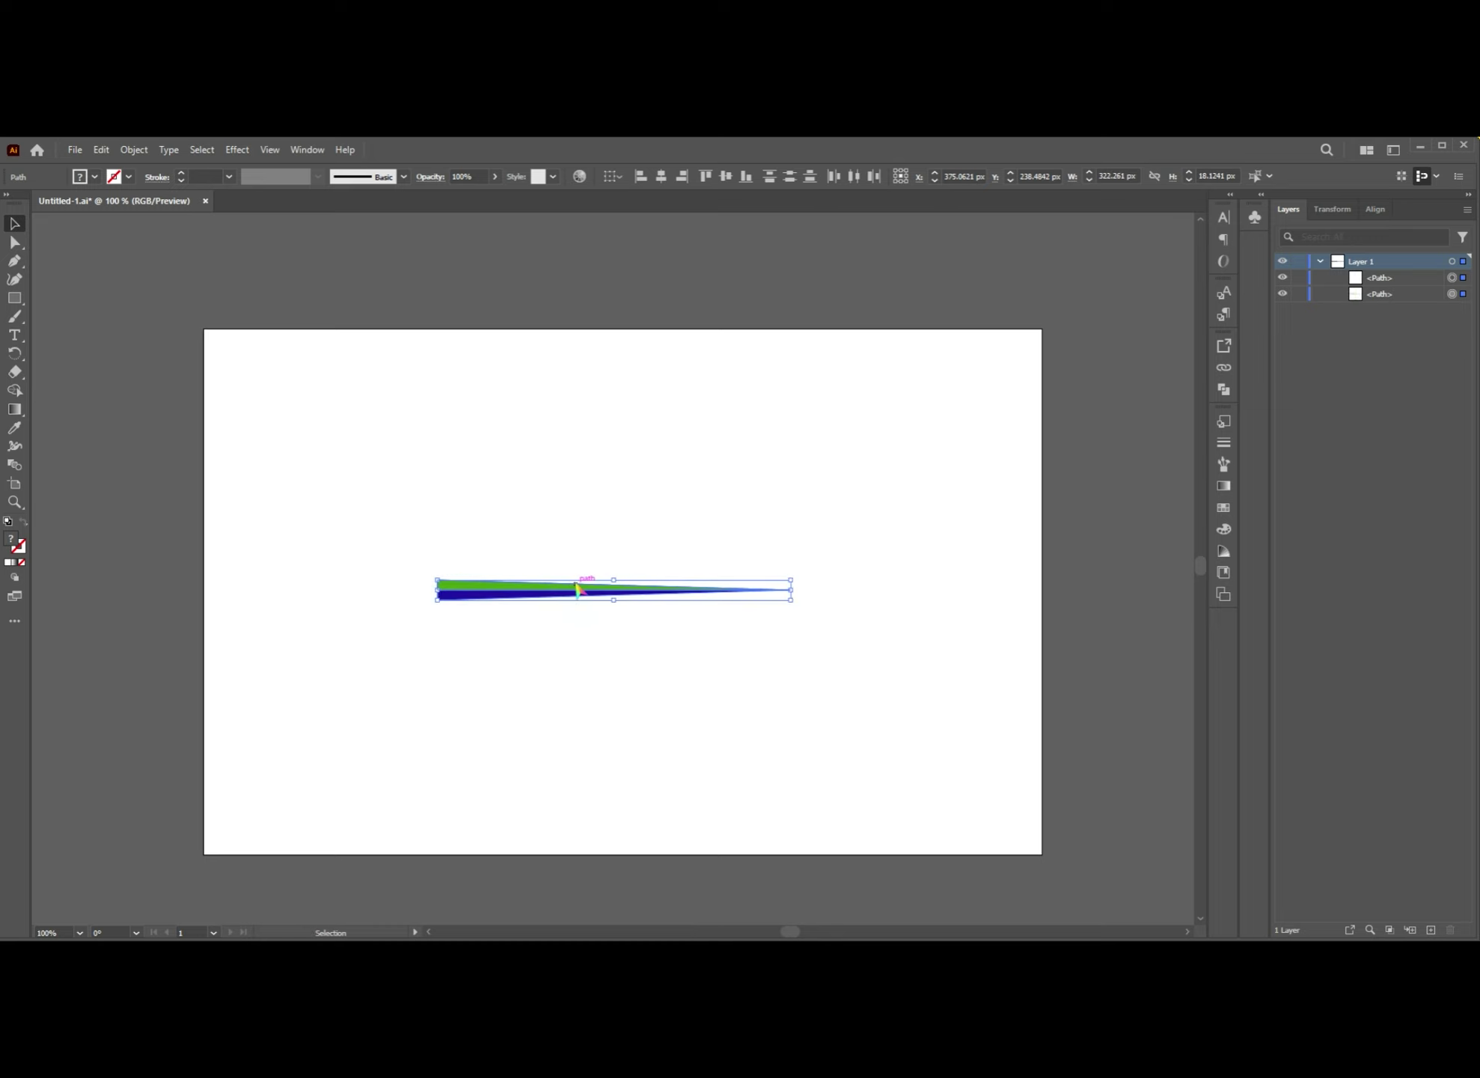
- Create a new Art Brush from the two-tone blade, keeping the default brush options
scroll(576, 606, "up", 2)
scroll(576, 608, "down", 1)
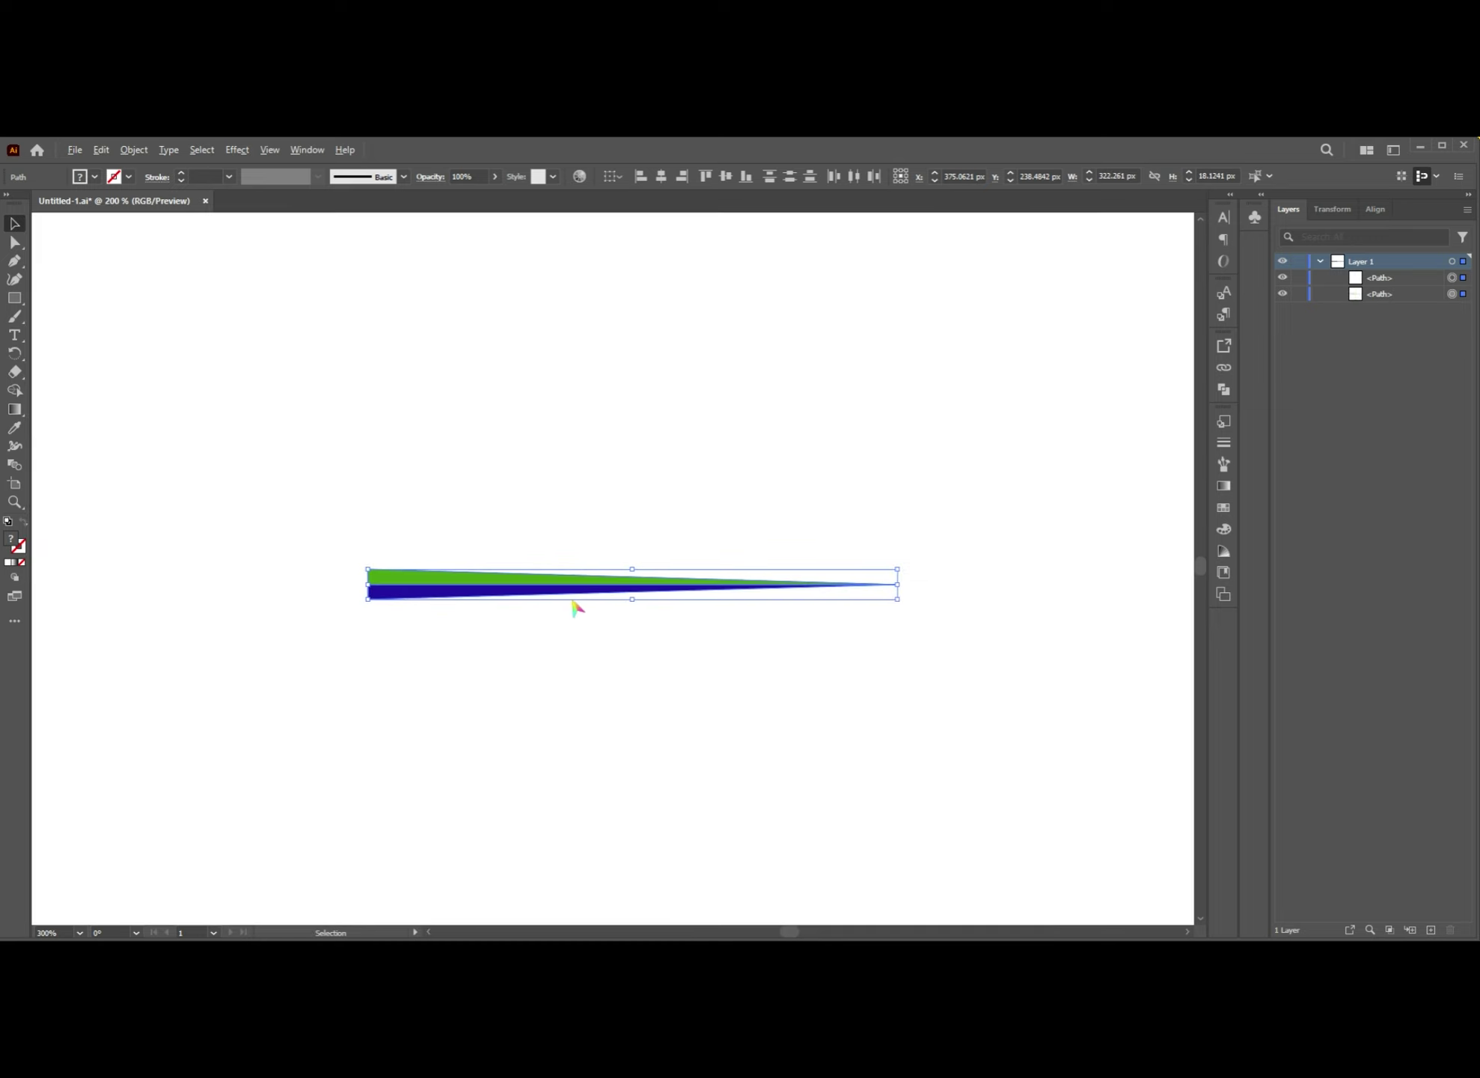
scroll(567, 651, "down", 1)
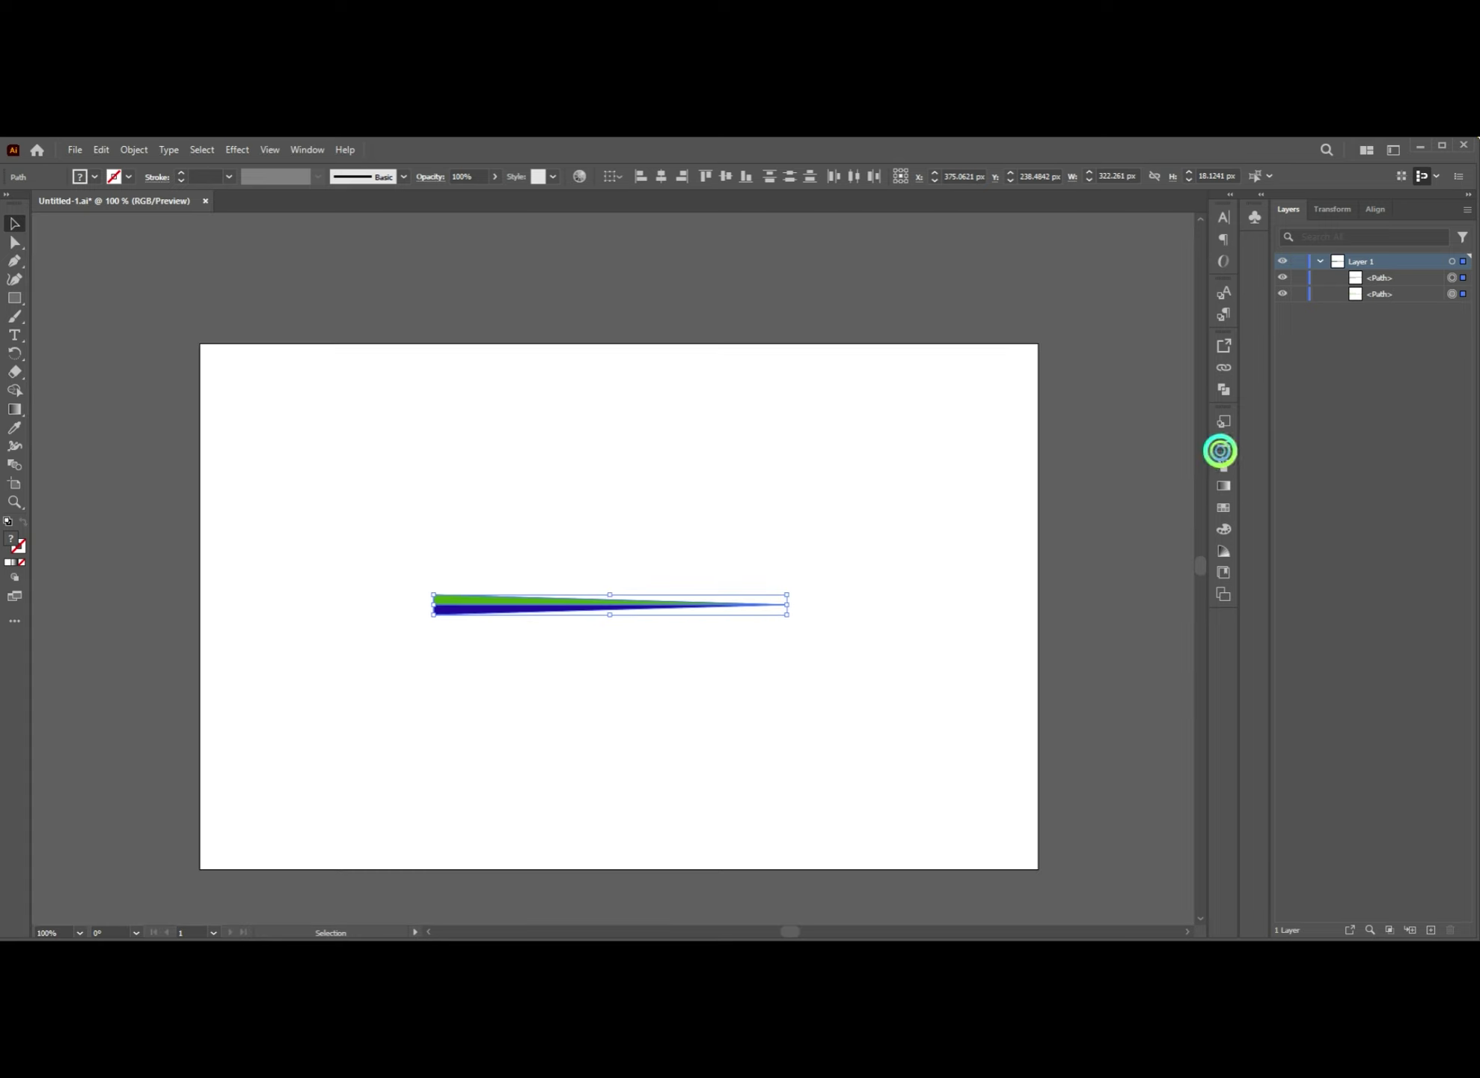
left_click(1221, 448)
left_click(1222, 460)
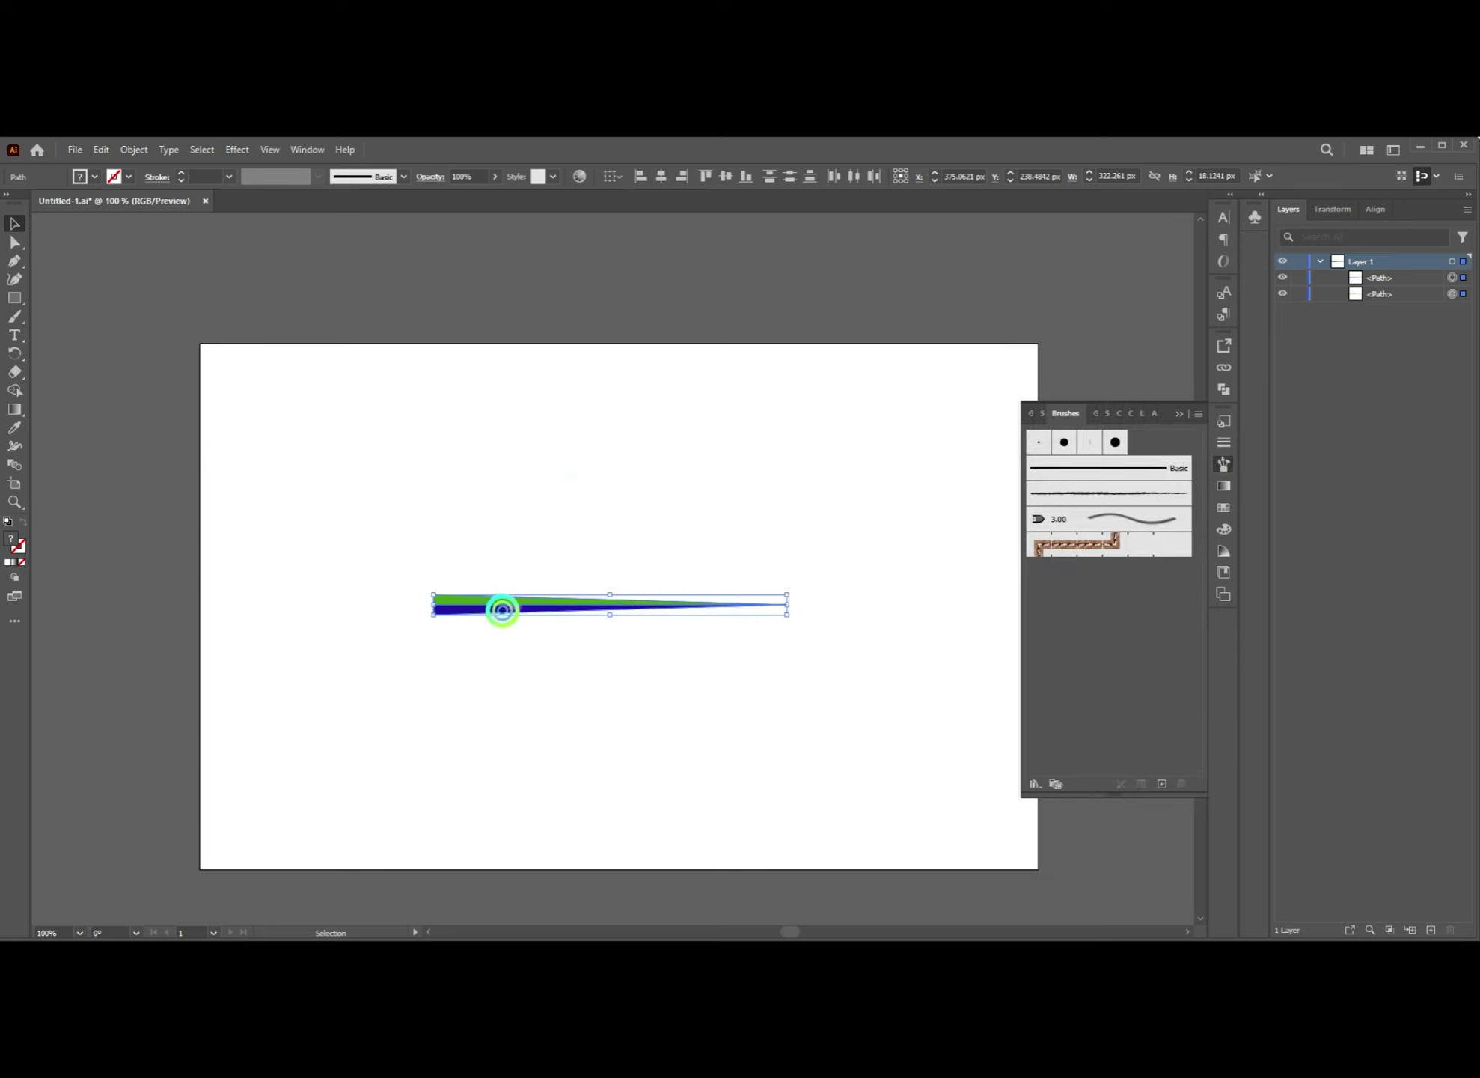
mouse_move(502, 610)
left_mouse_down()
mouse_move(1048, 648)
mouse_move(1097, 627)
left_mouse_up()
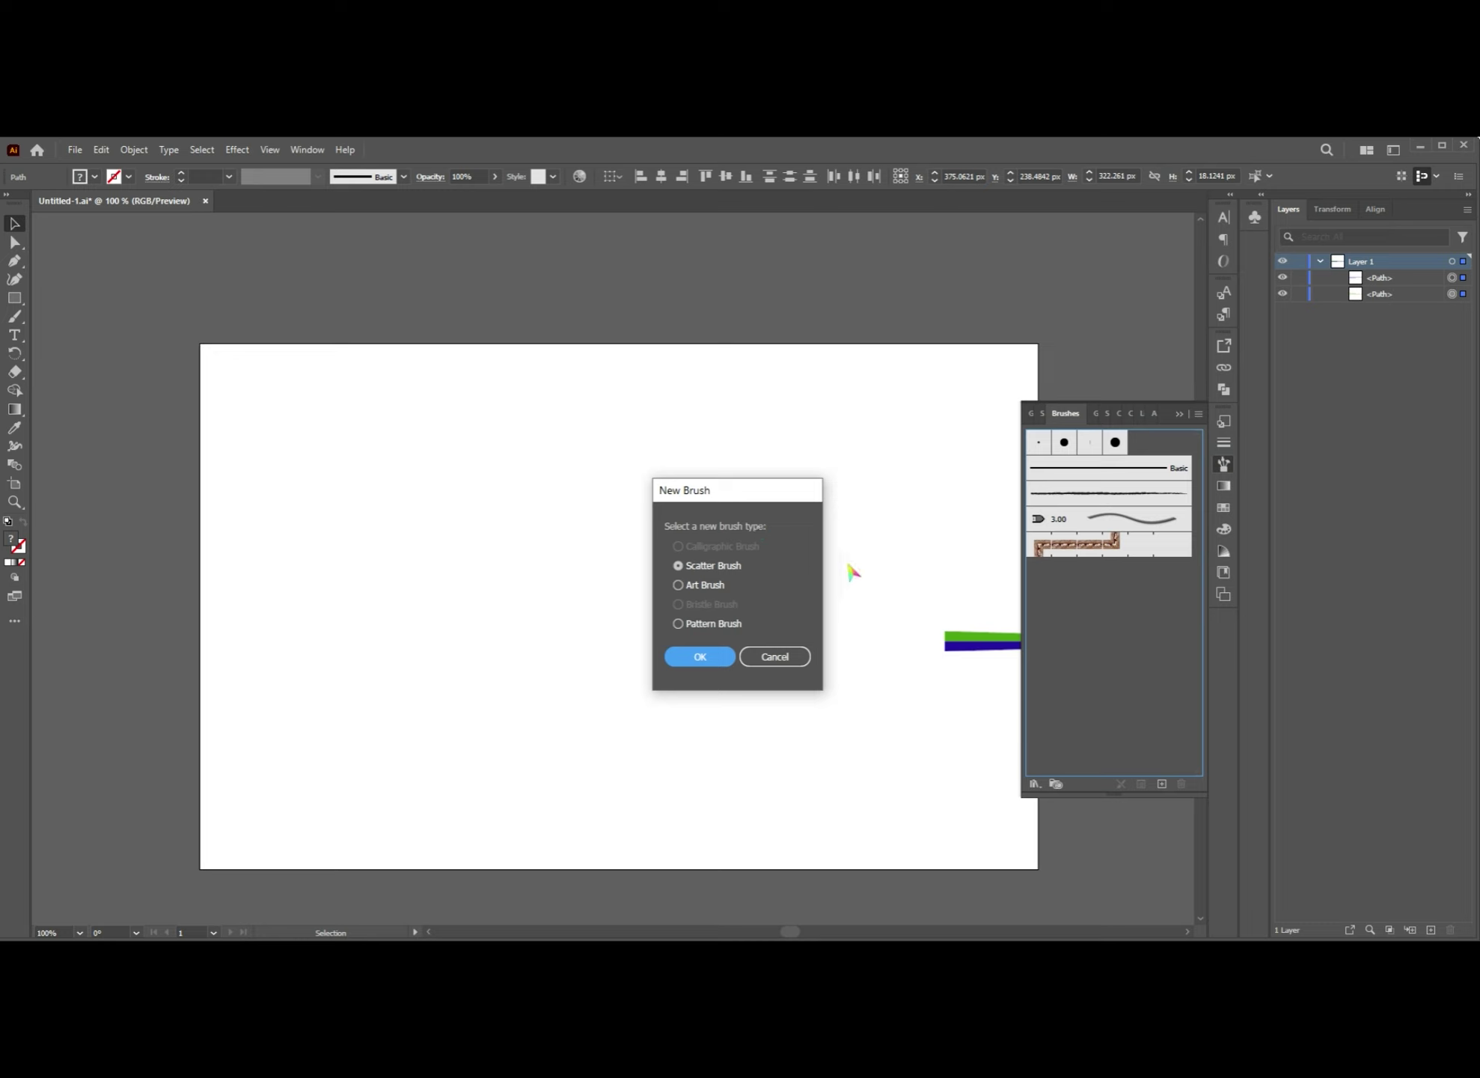
left_click(678, 585)
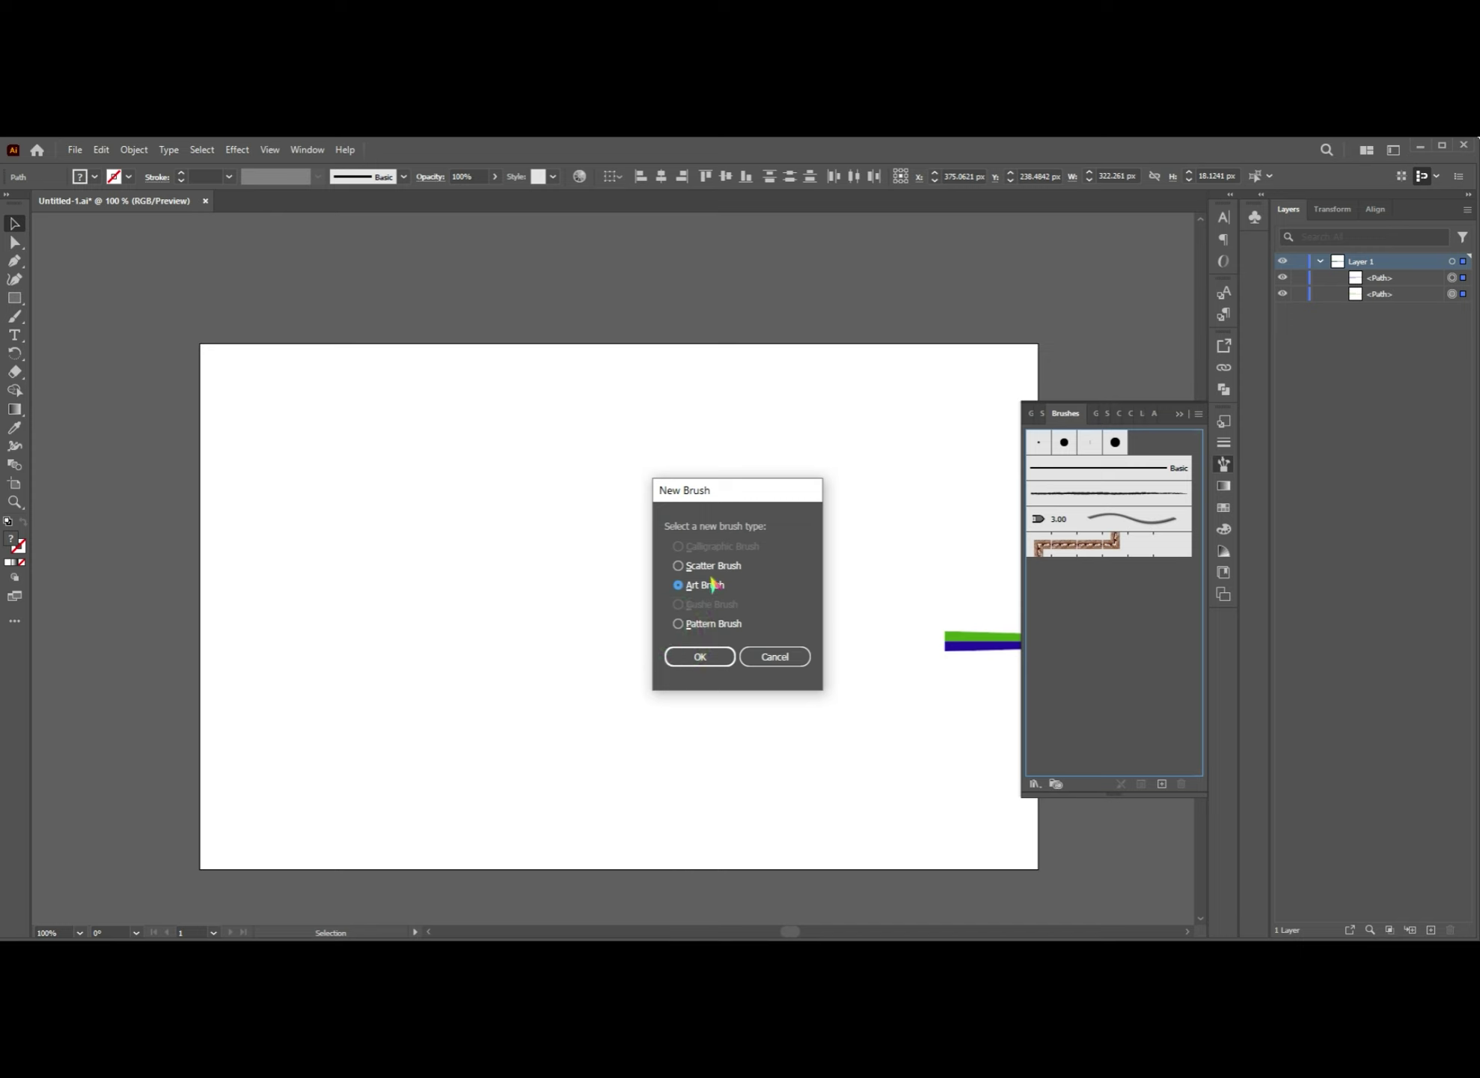
left_click(686, 663)
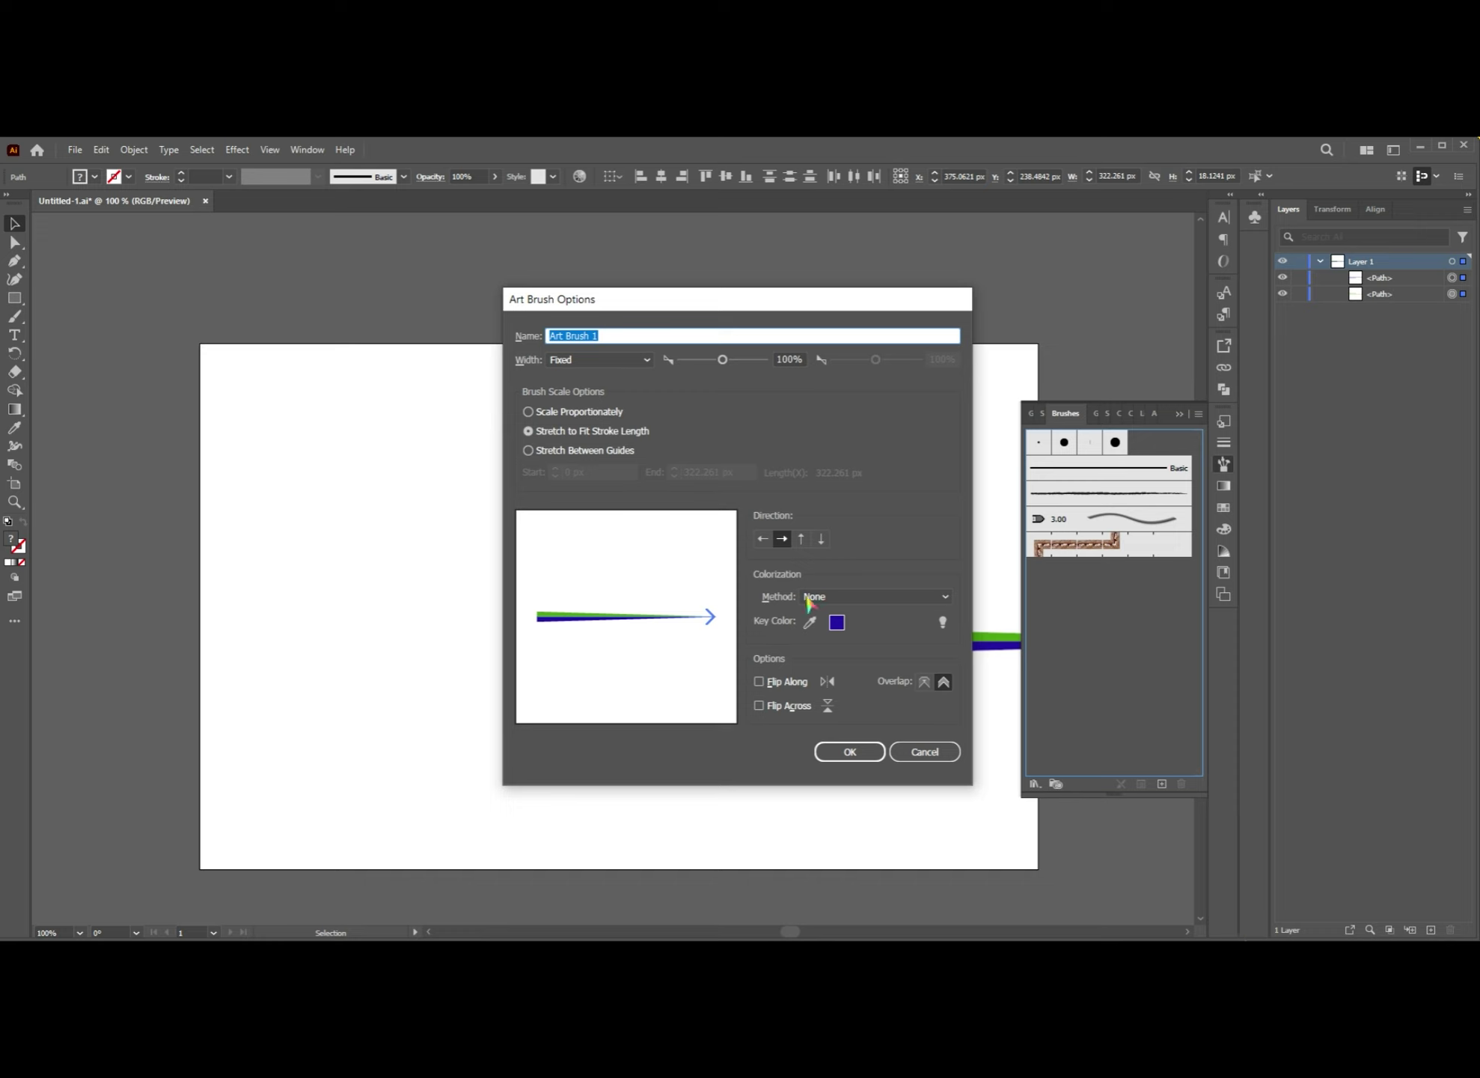
left_click(830, 751)
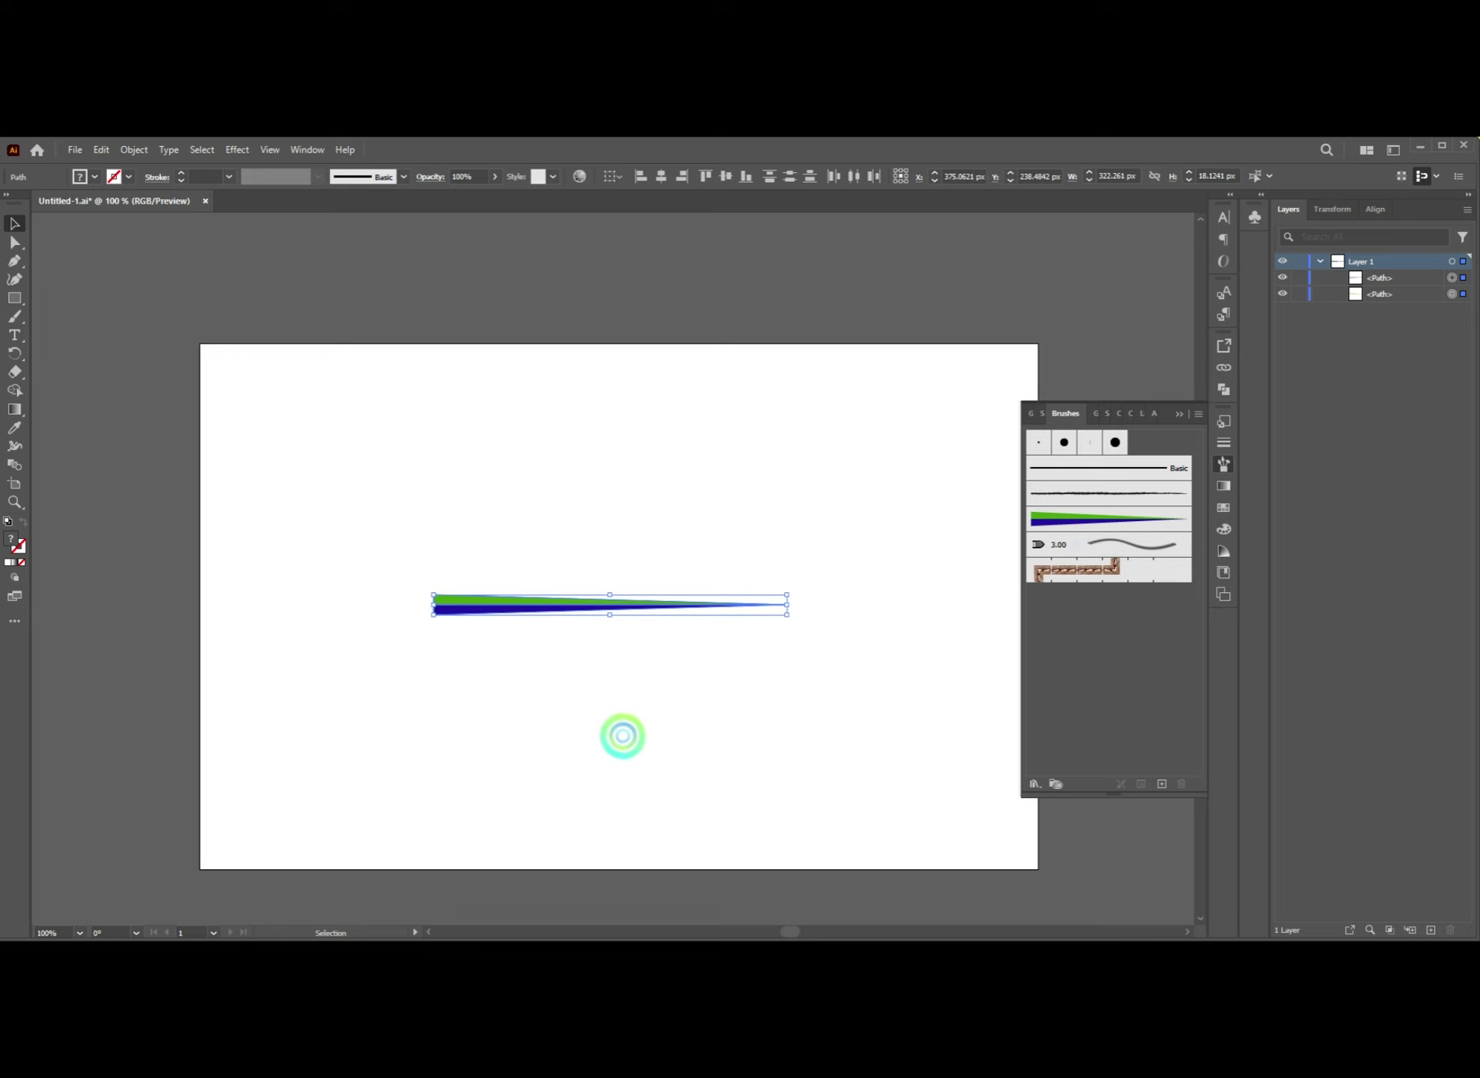
- Delete the original blade and draw a curved open Pen path about 34 px wide and 248 px tall on the empty artboard
key("Delete")
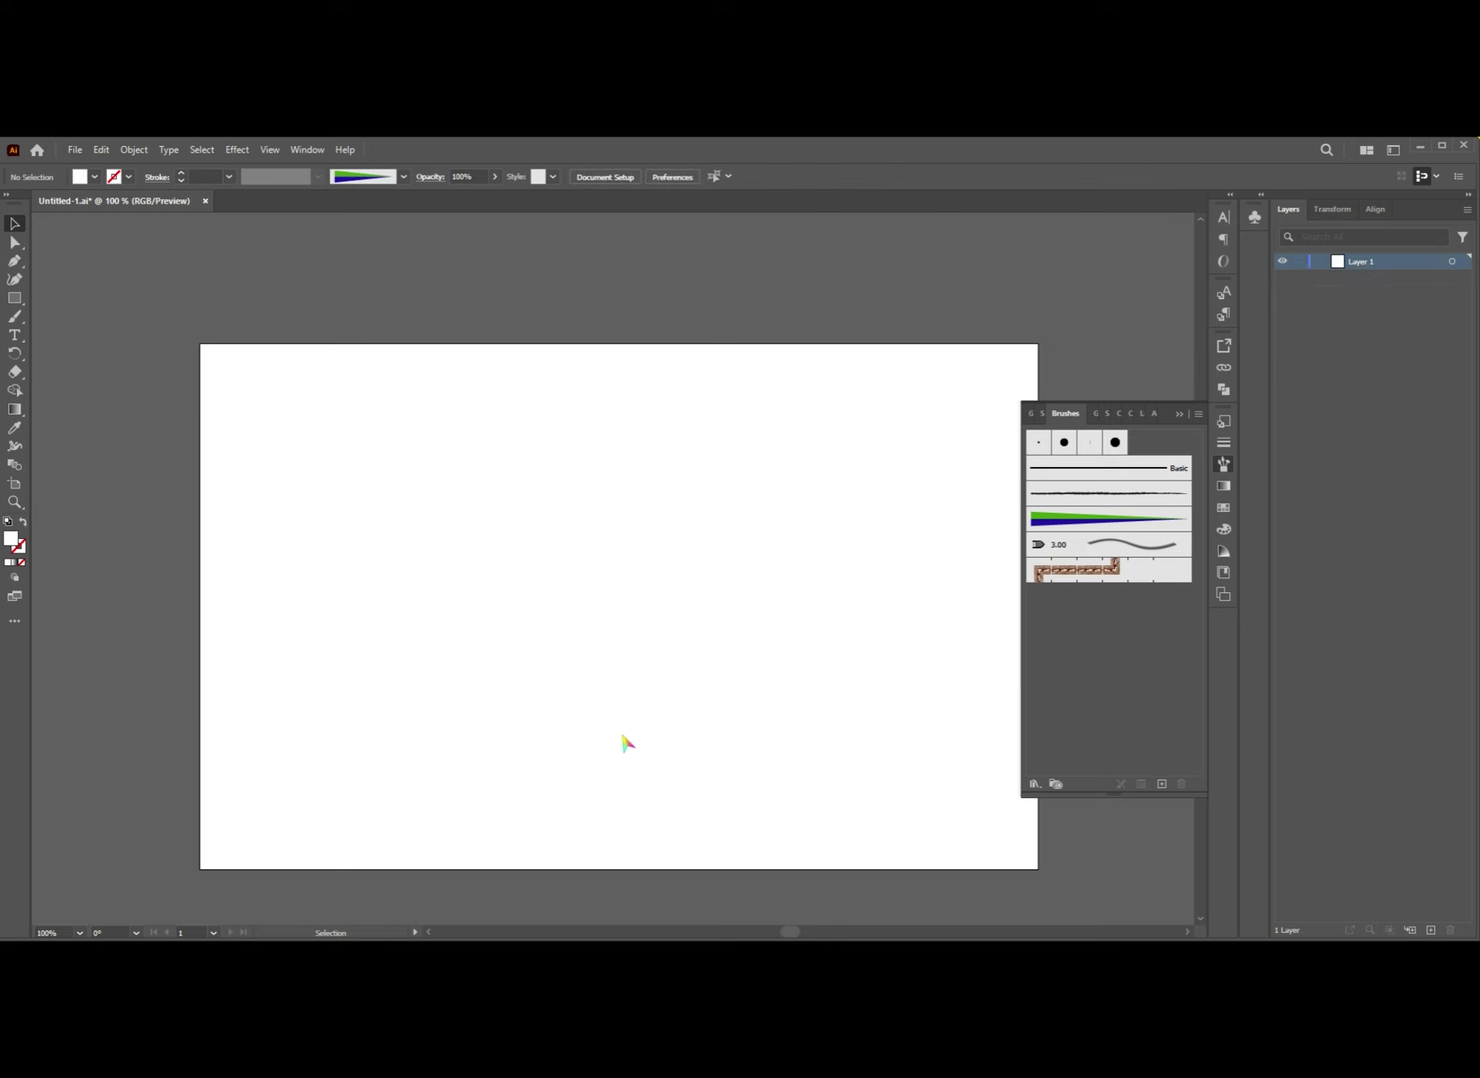
key("ctrl+0")
scroll(715, 633, "right", 1)
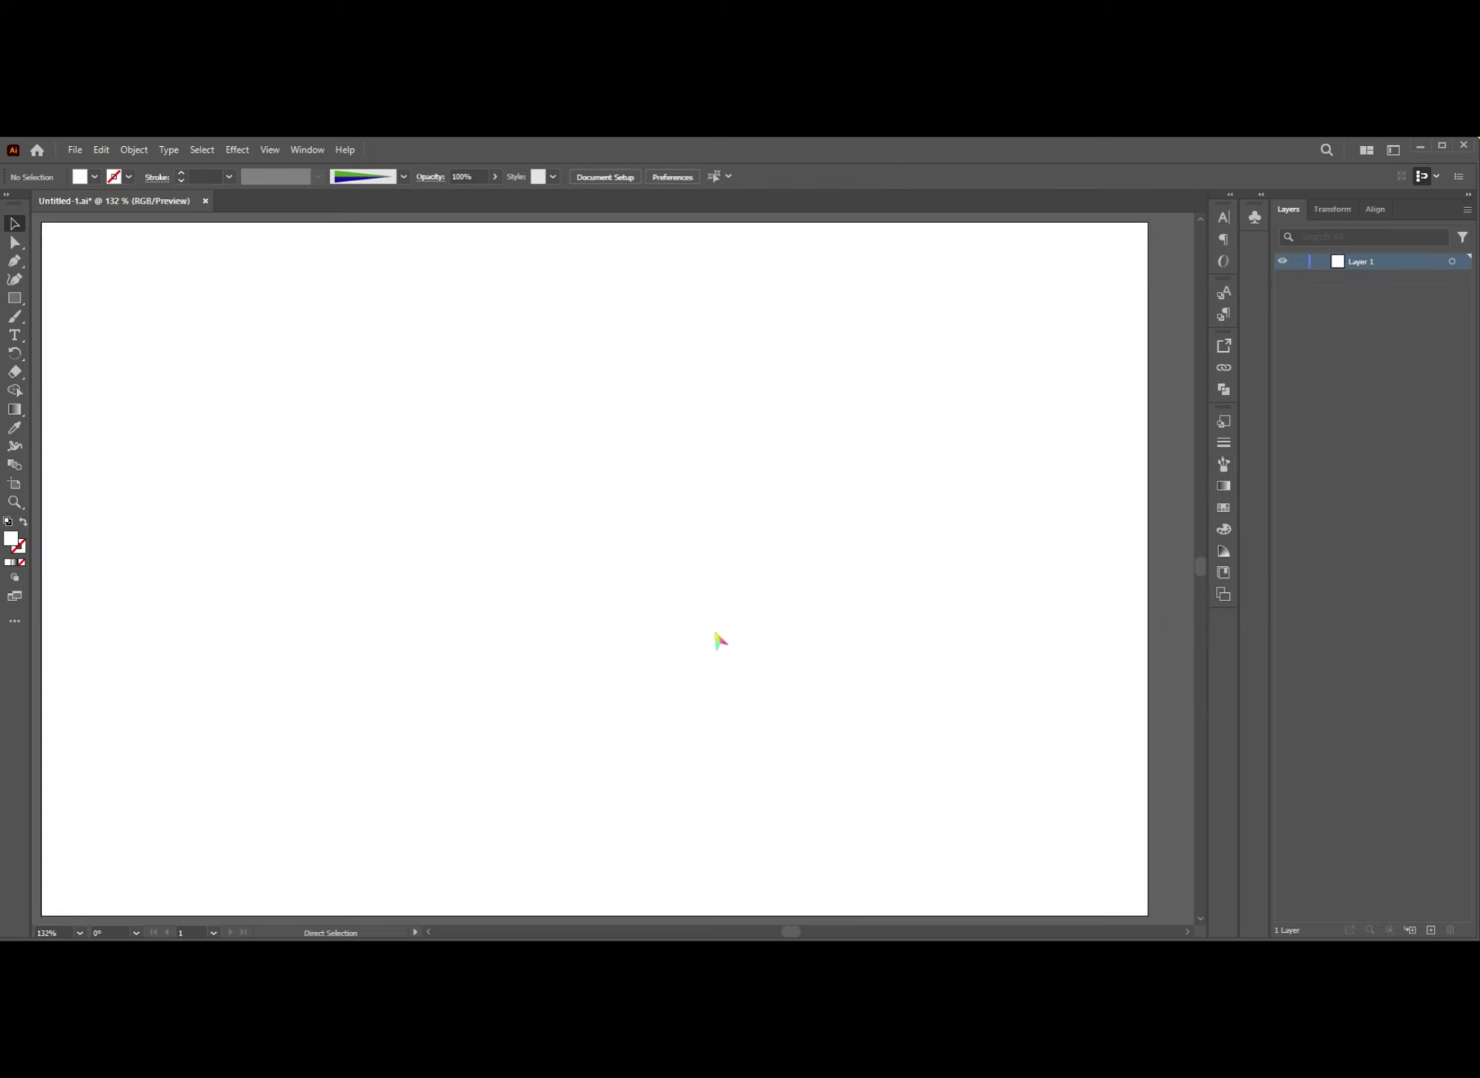
scroll(721, 641, "right", 1)
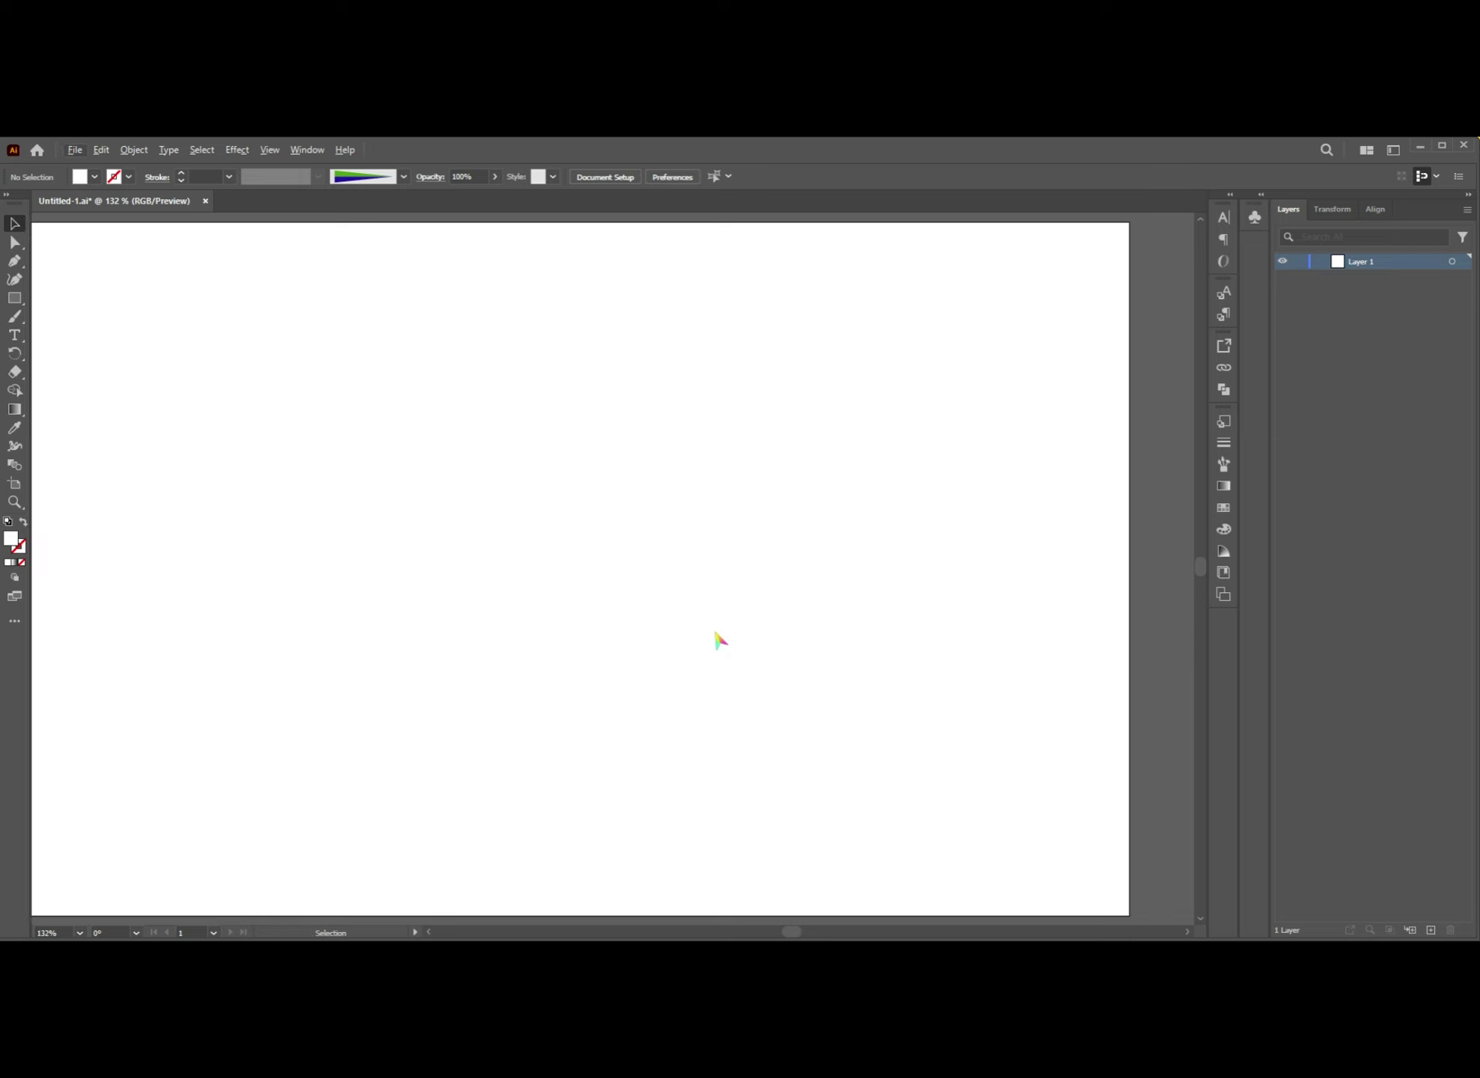
scroll(721, 640, "left", 2)
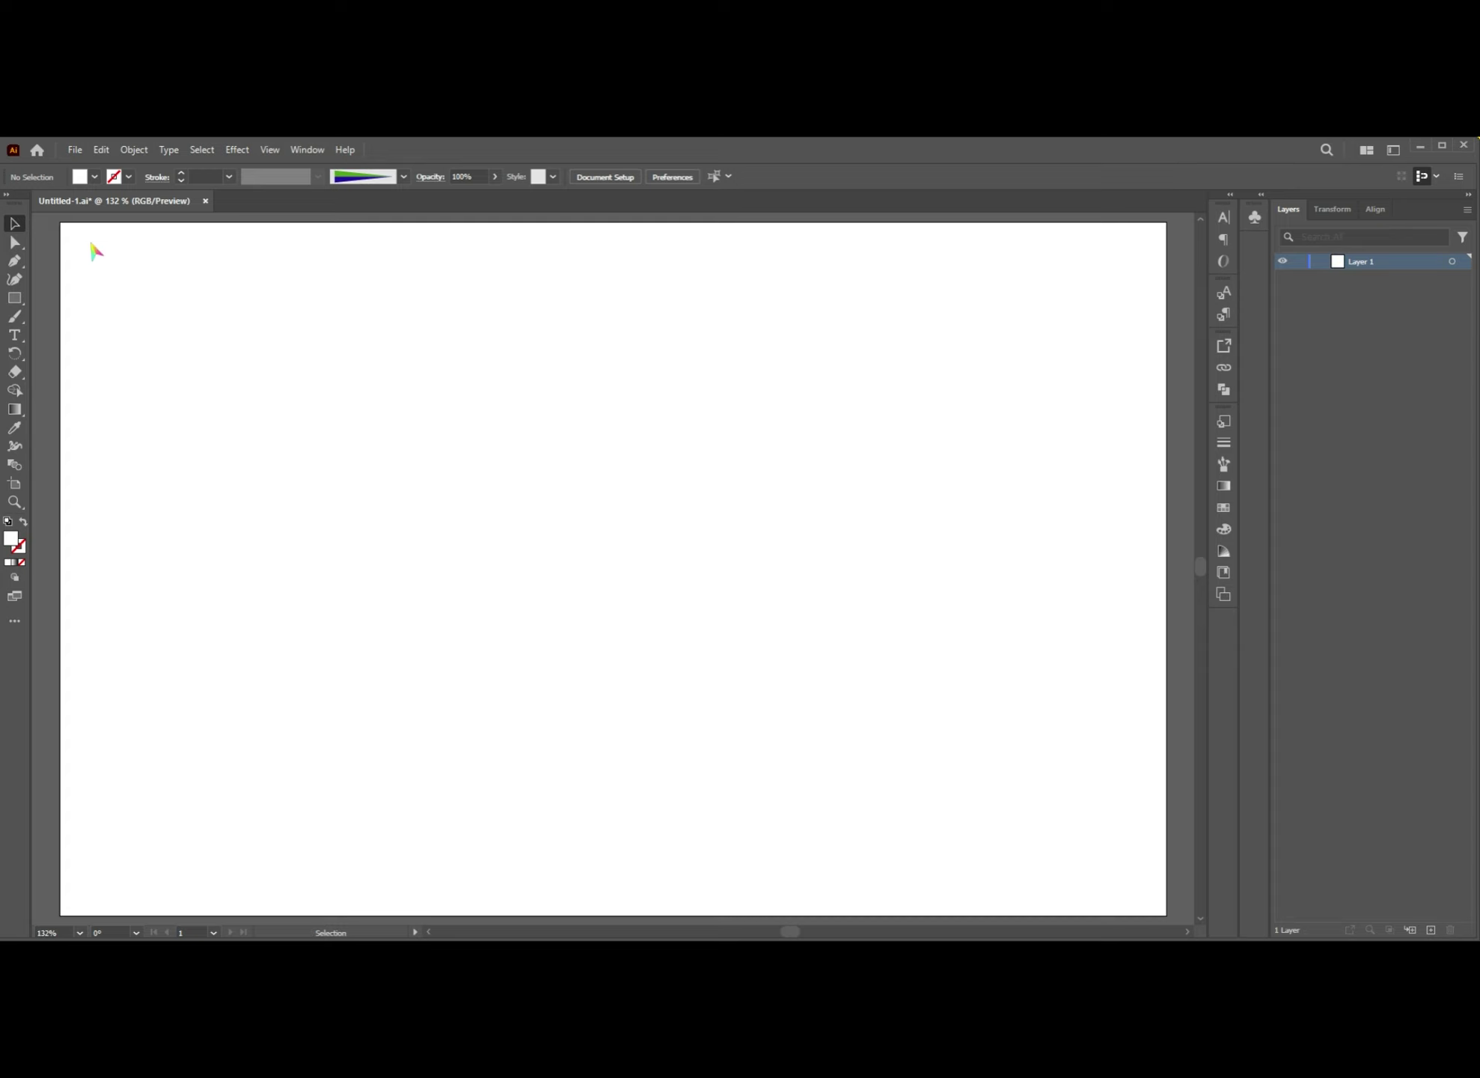
left_click(13, 260)
left_click(631, 886)
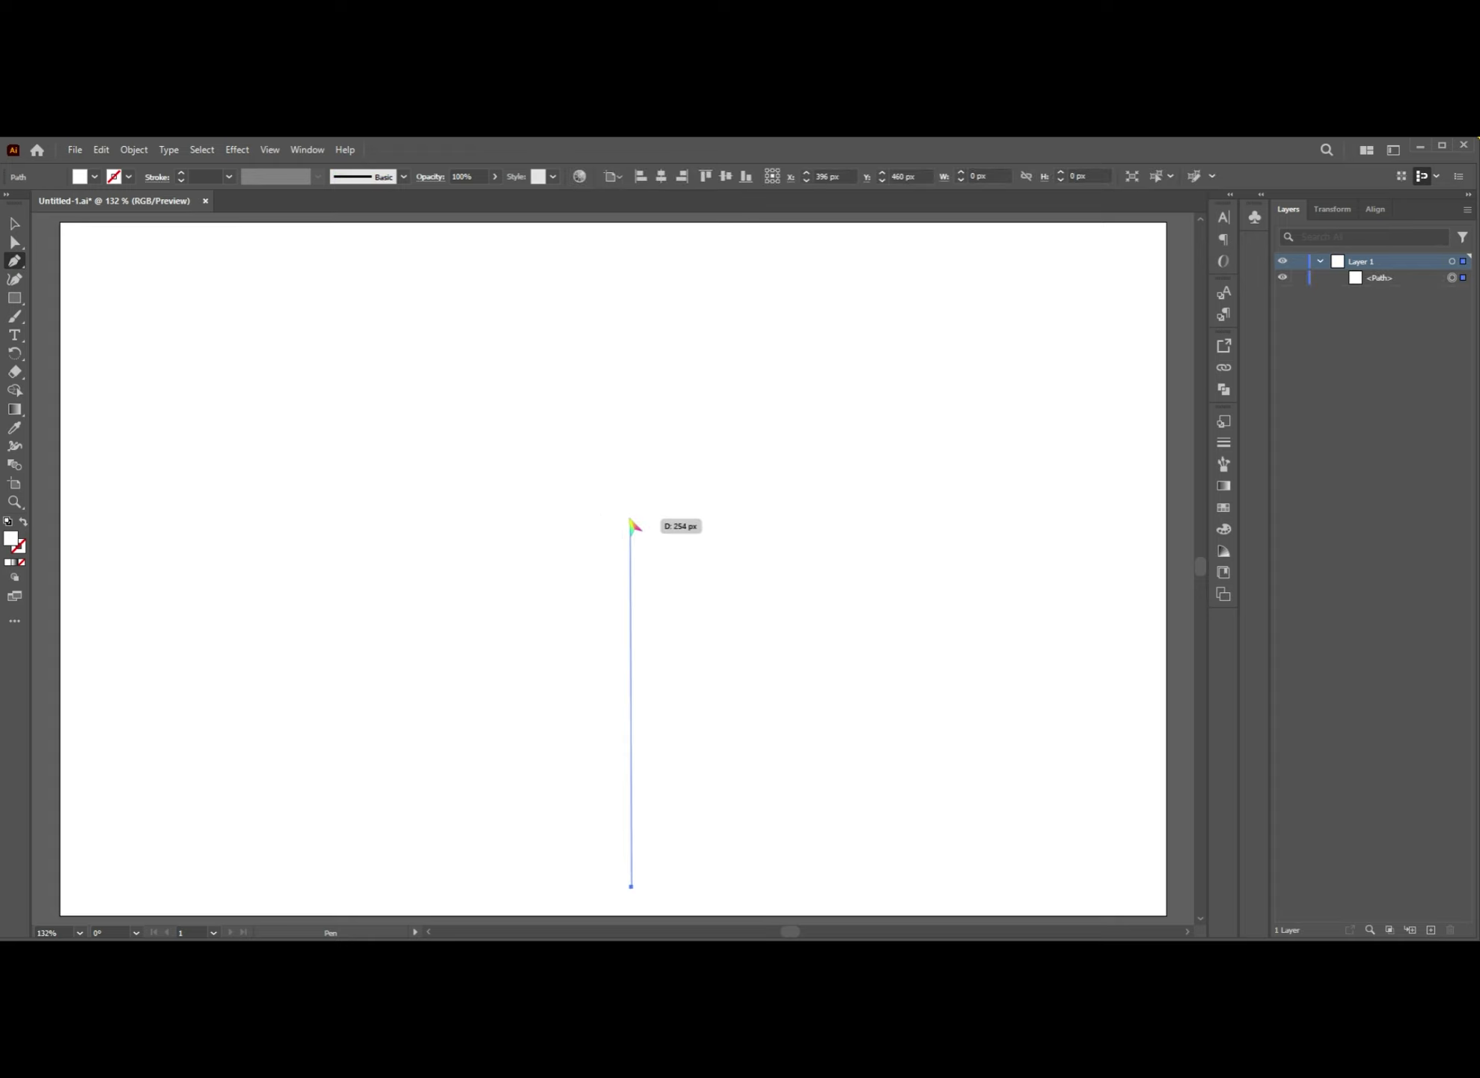
left_click_drag(631, 528, 521, 376)
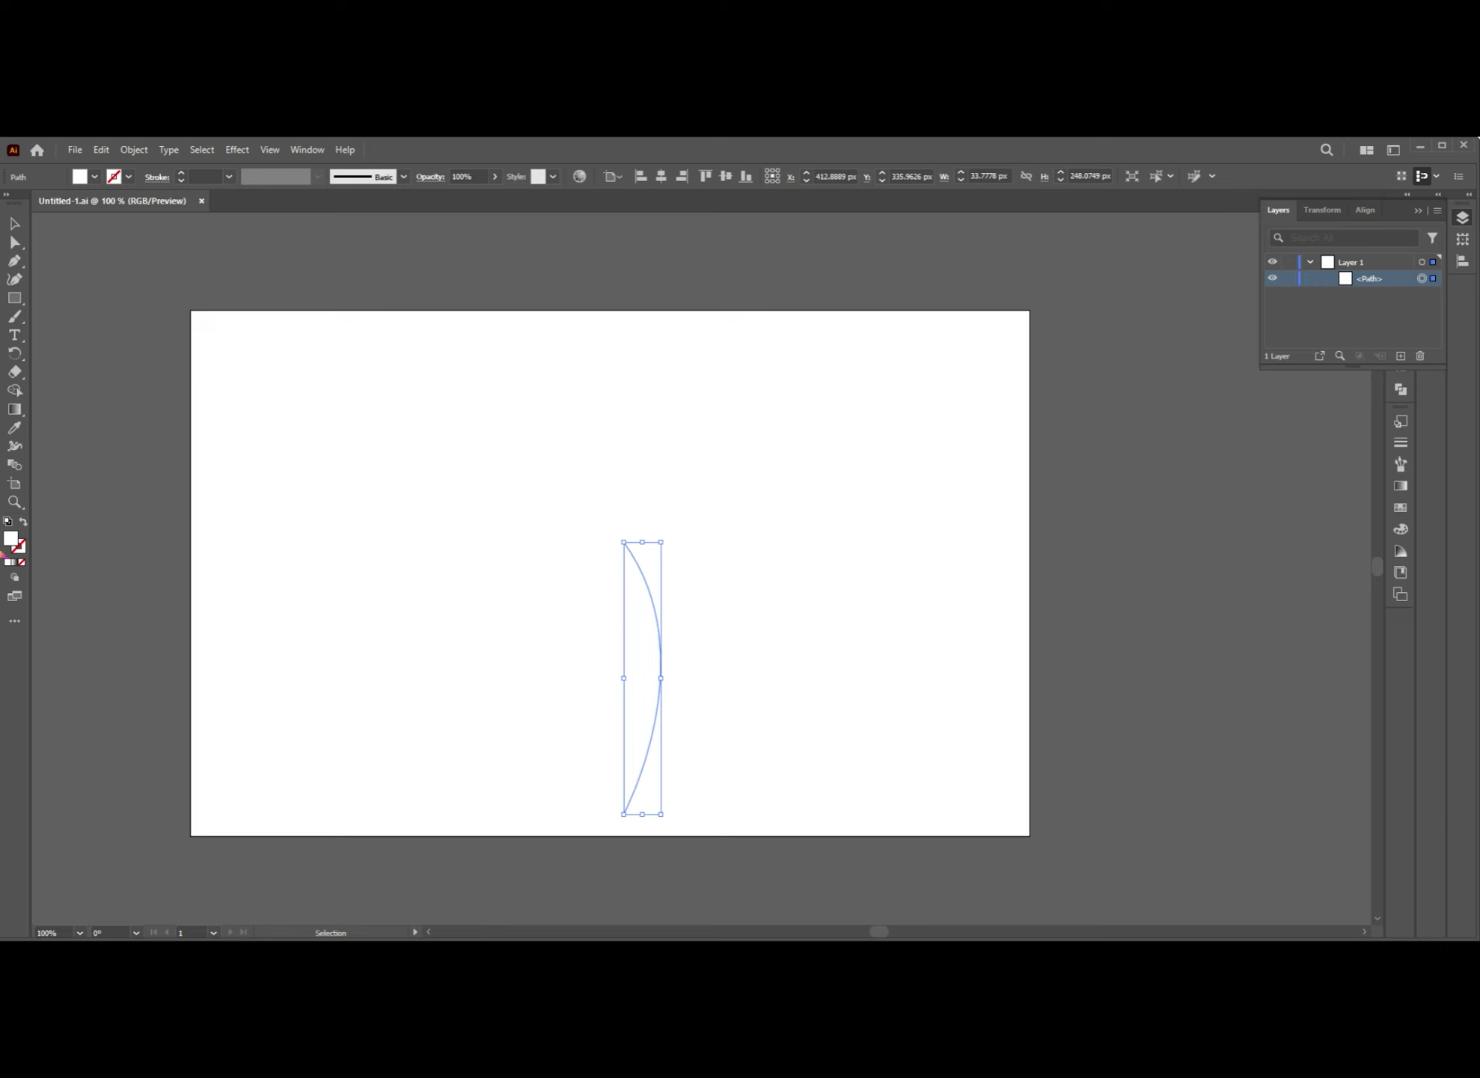
- Fill the curved path with red, color E53838
double_click(13, 538)
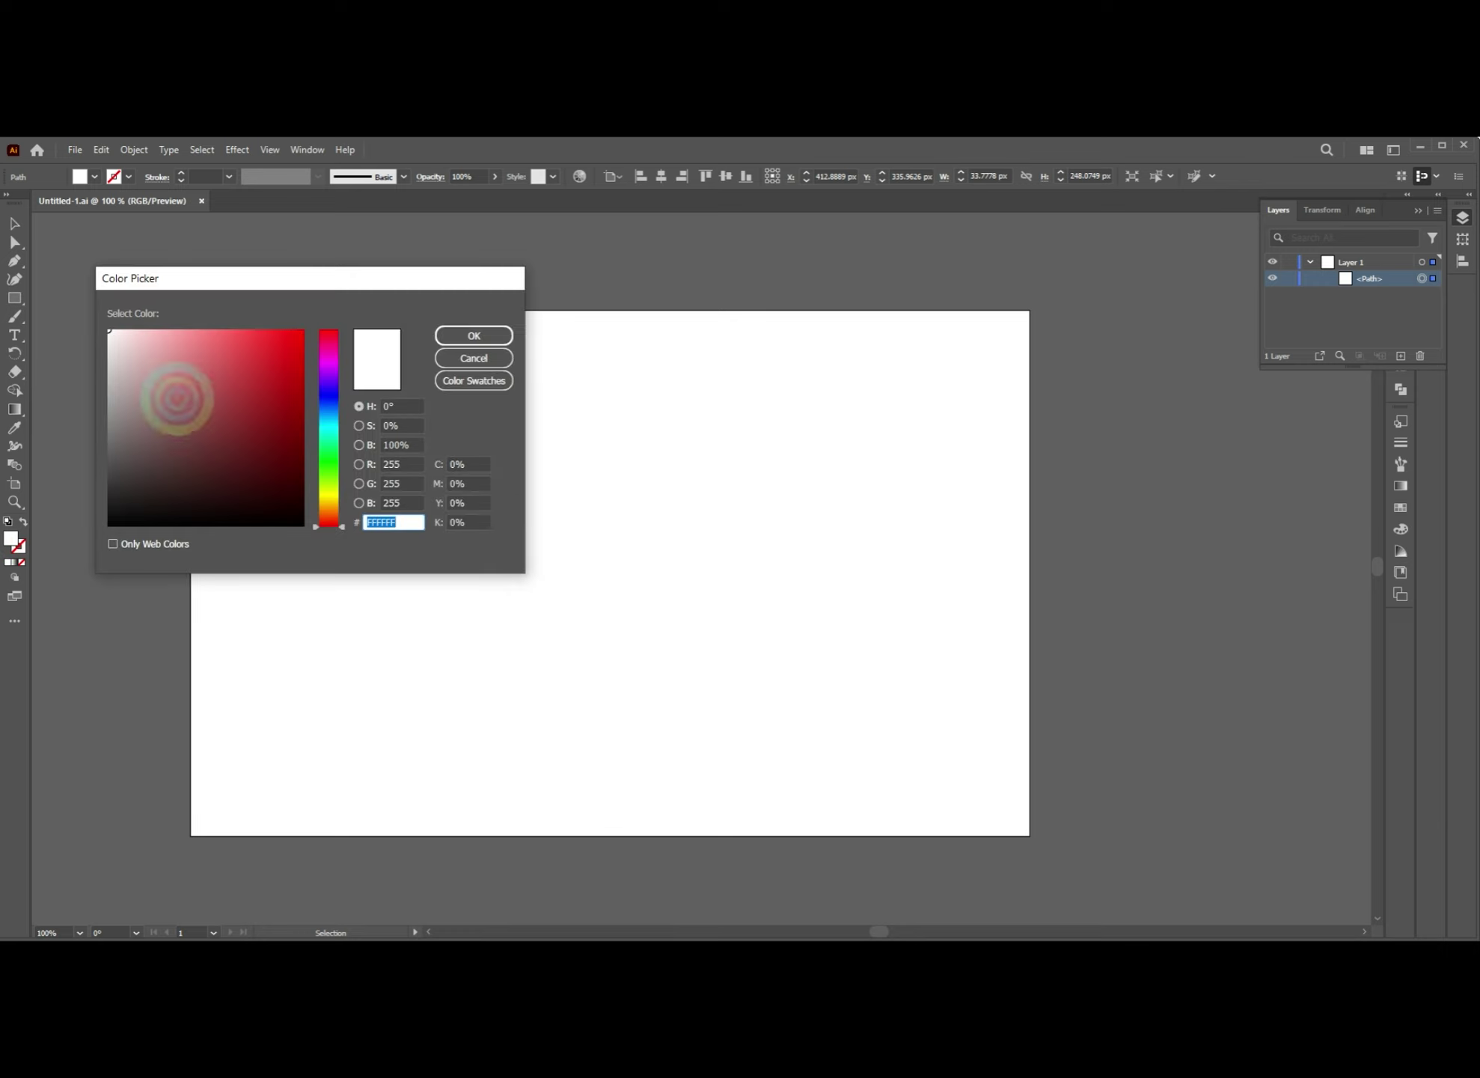
left_click(256, 350)
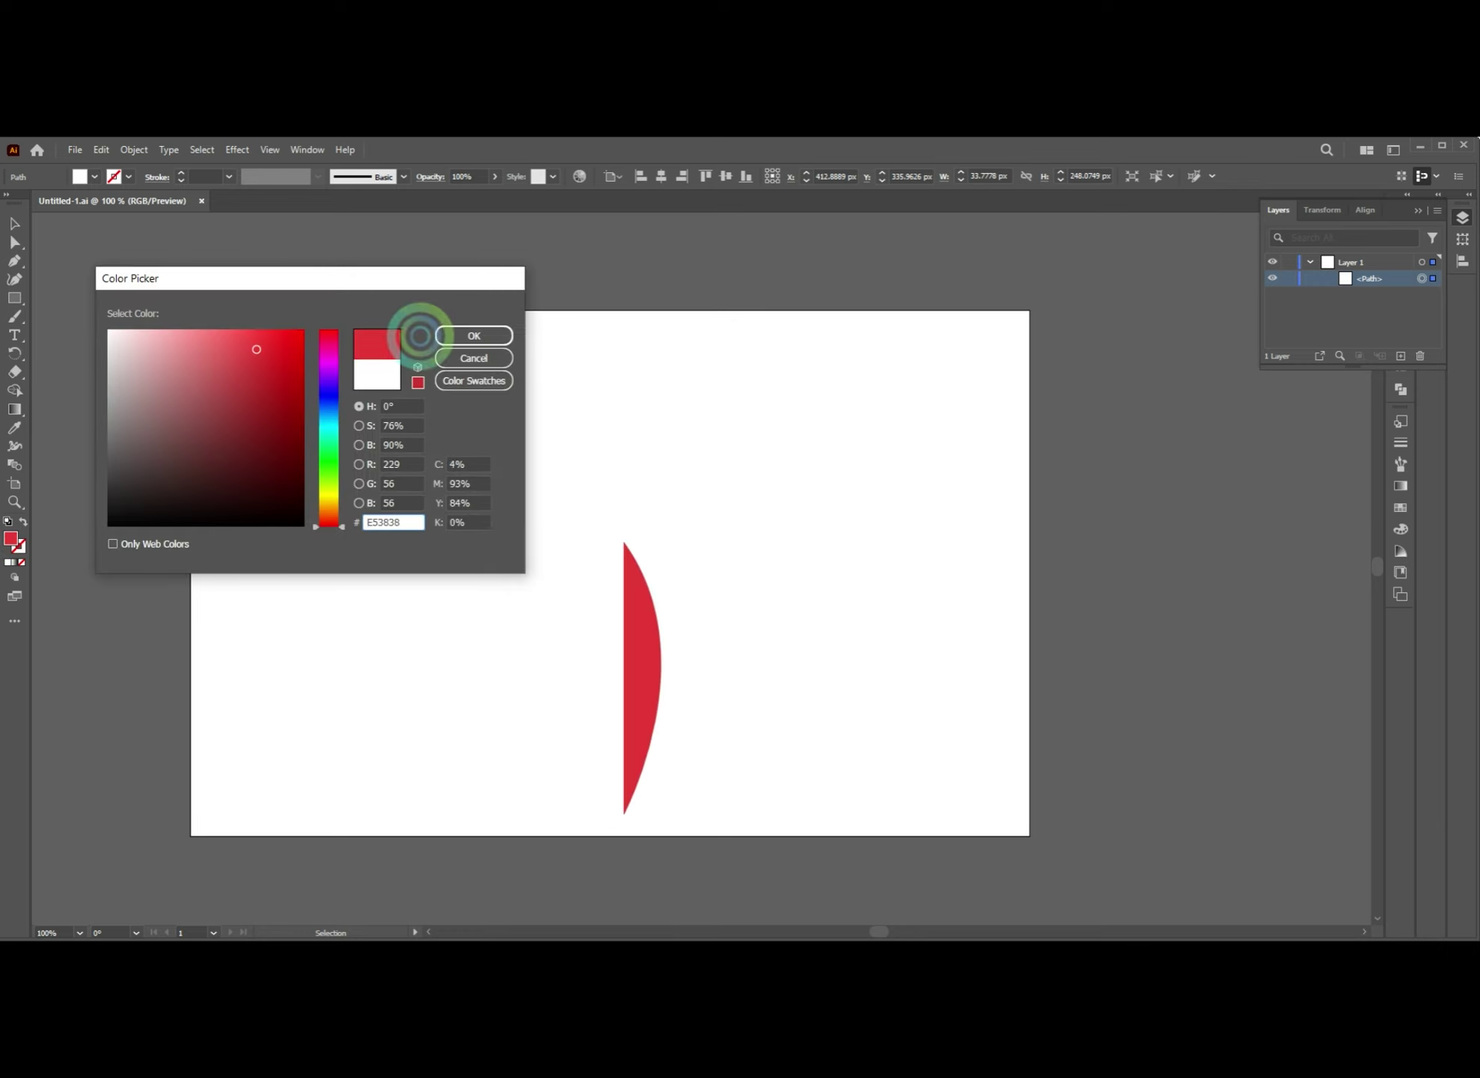
left_click(474, 336)
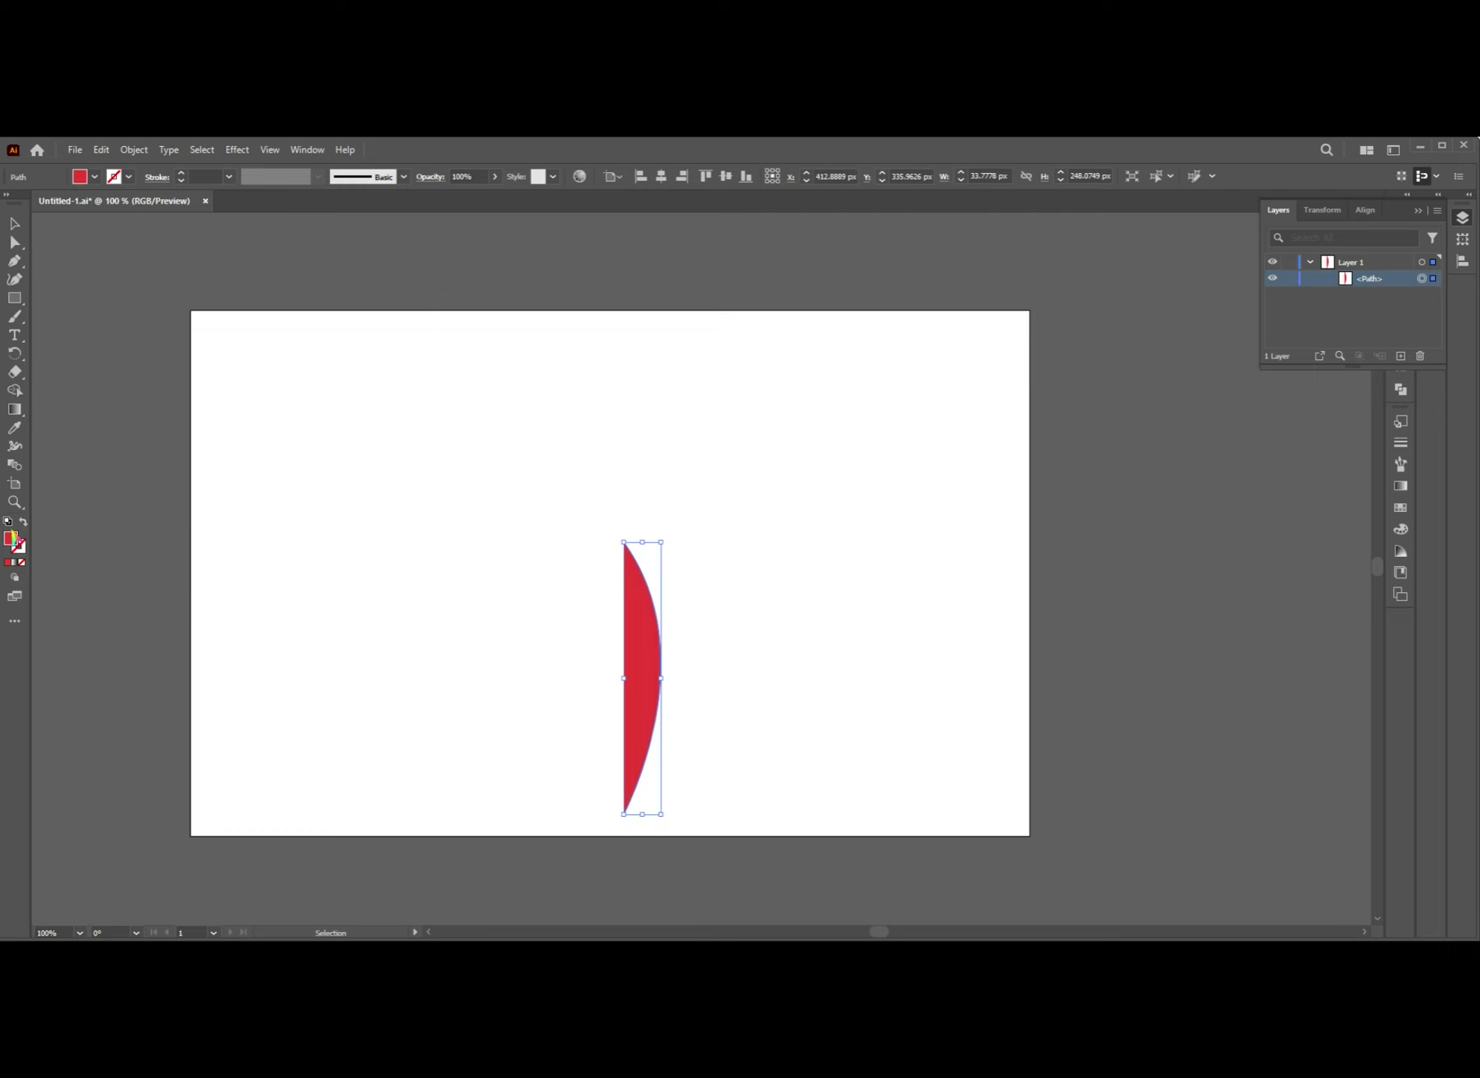
- Set the curved path's fill to none, apply the green and blue blade art brush to it, and deselect it
left_click(22, 560)
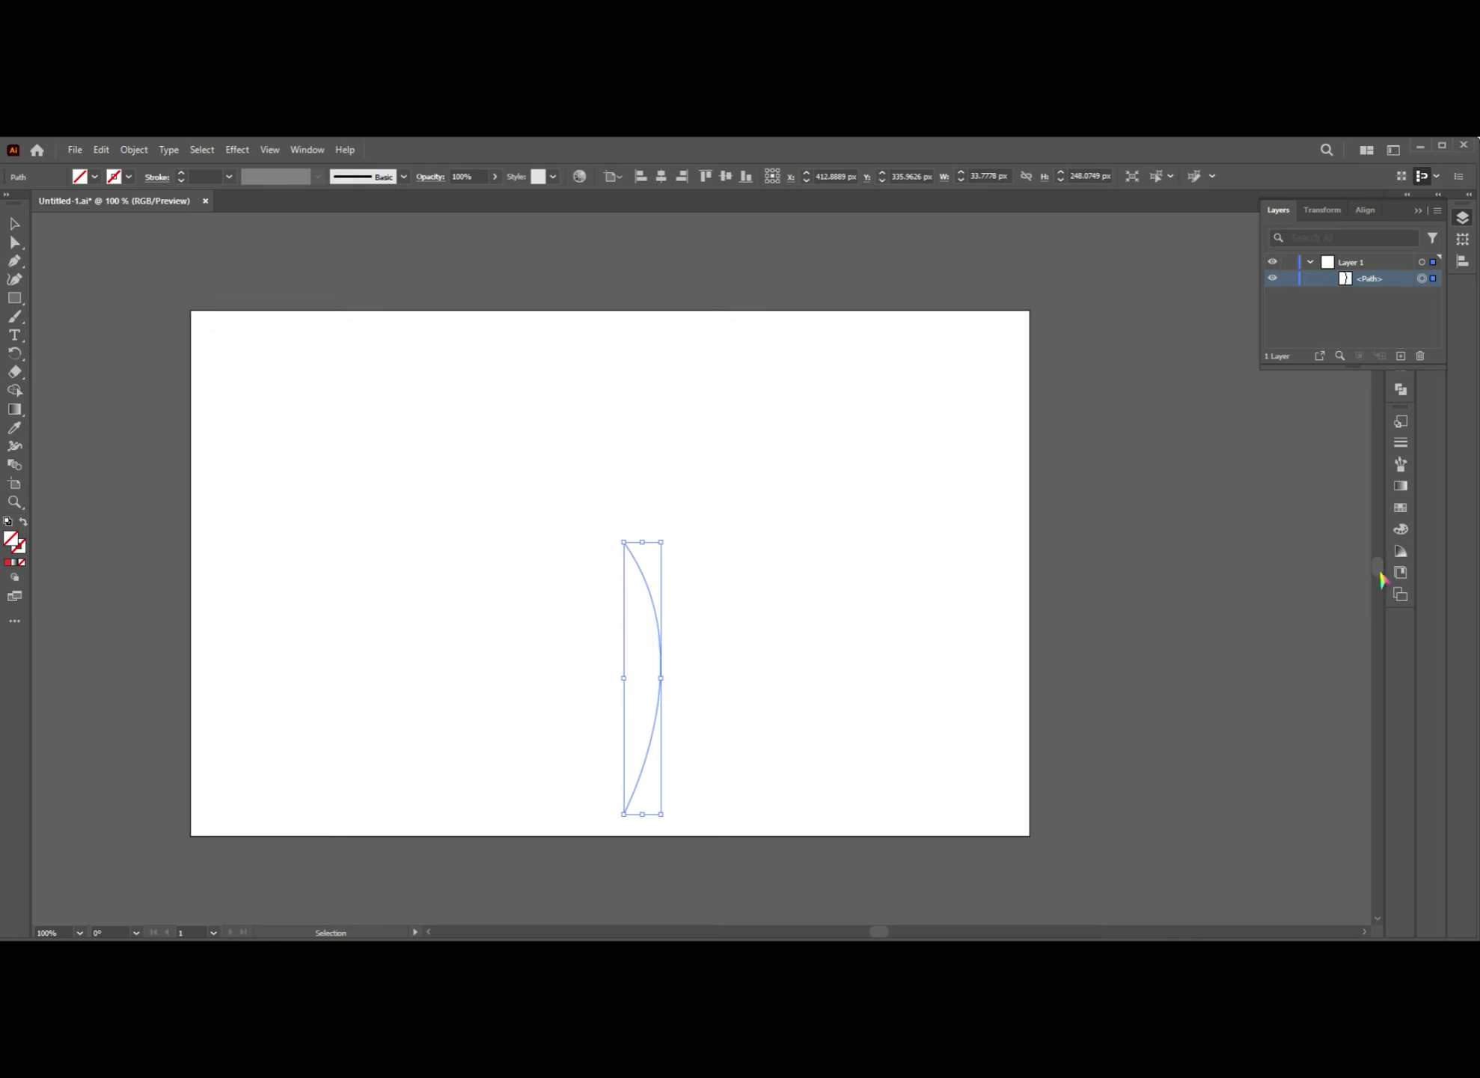
left_click(1399, 463)
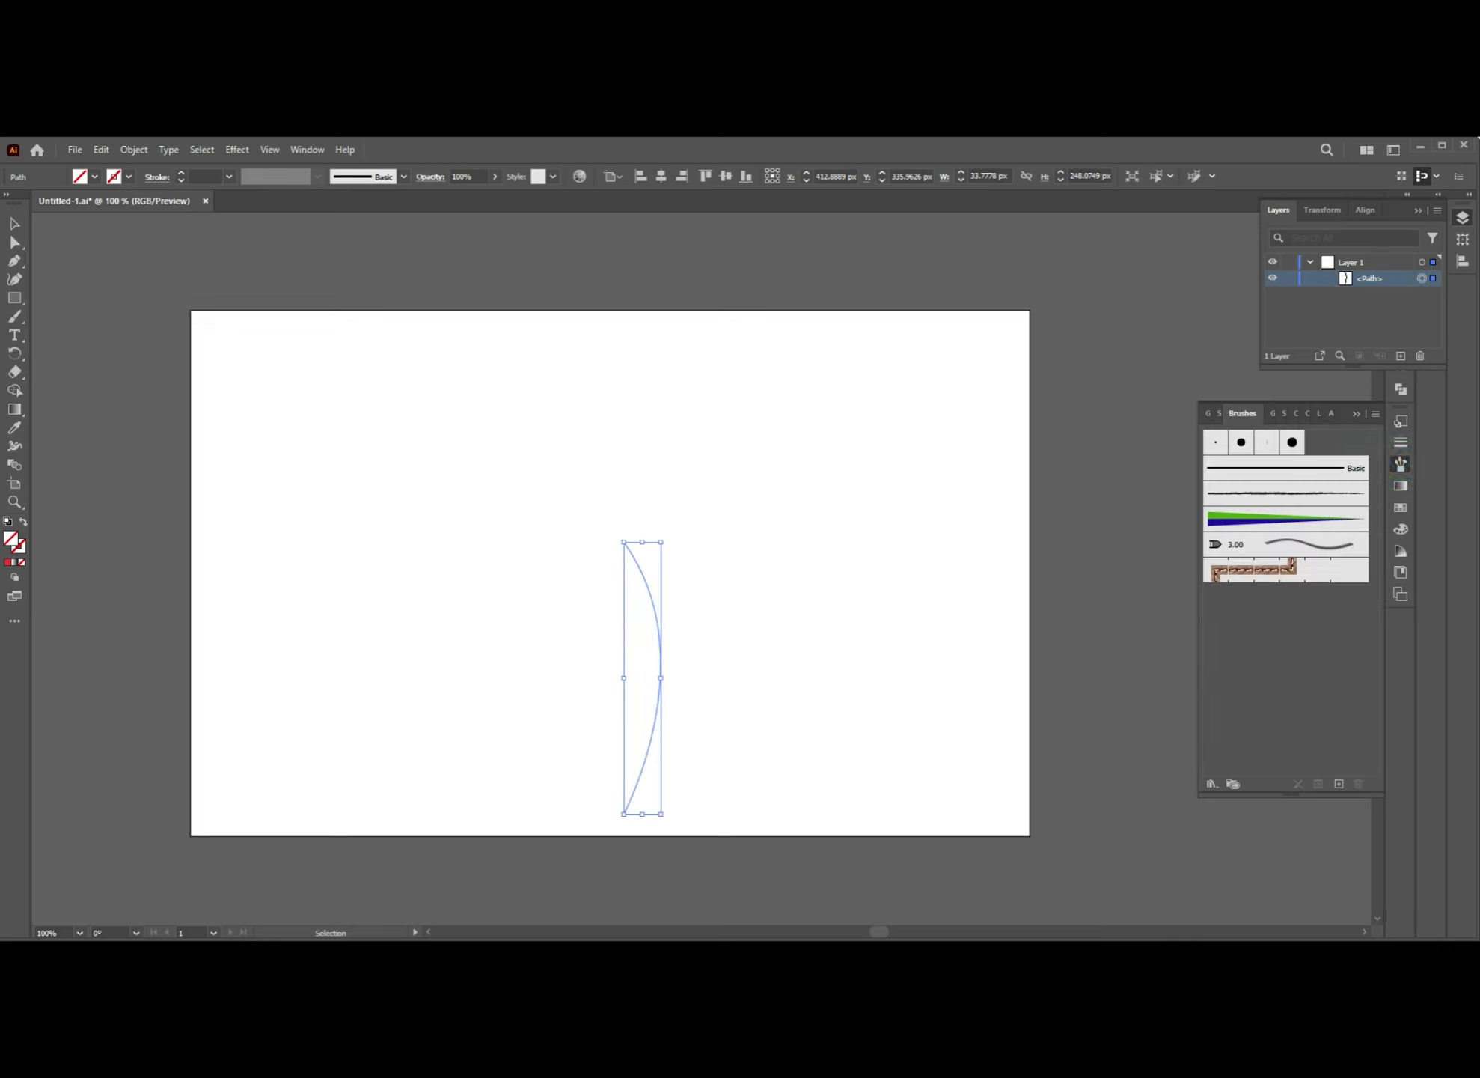
left_click(1228, 520)
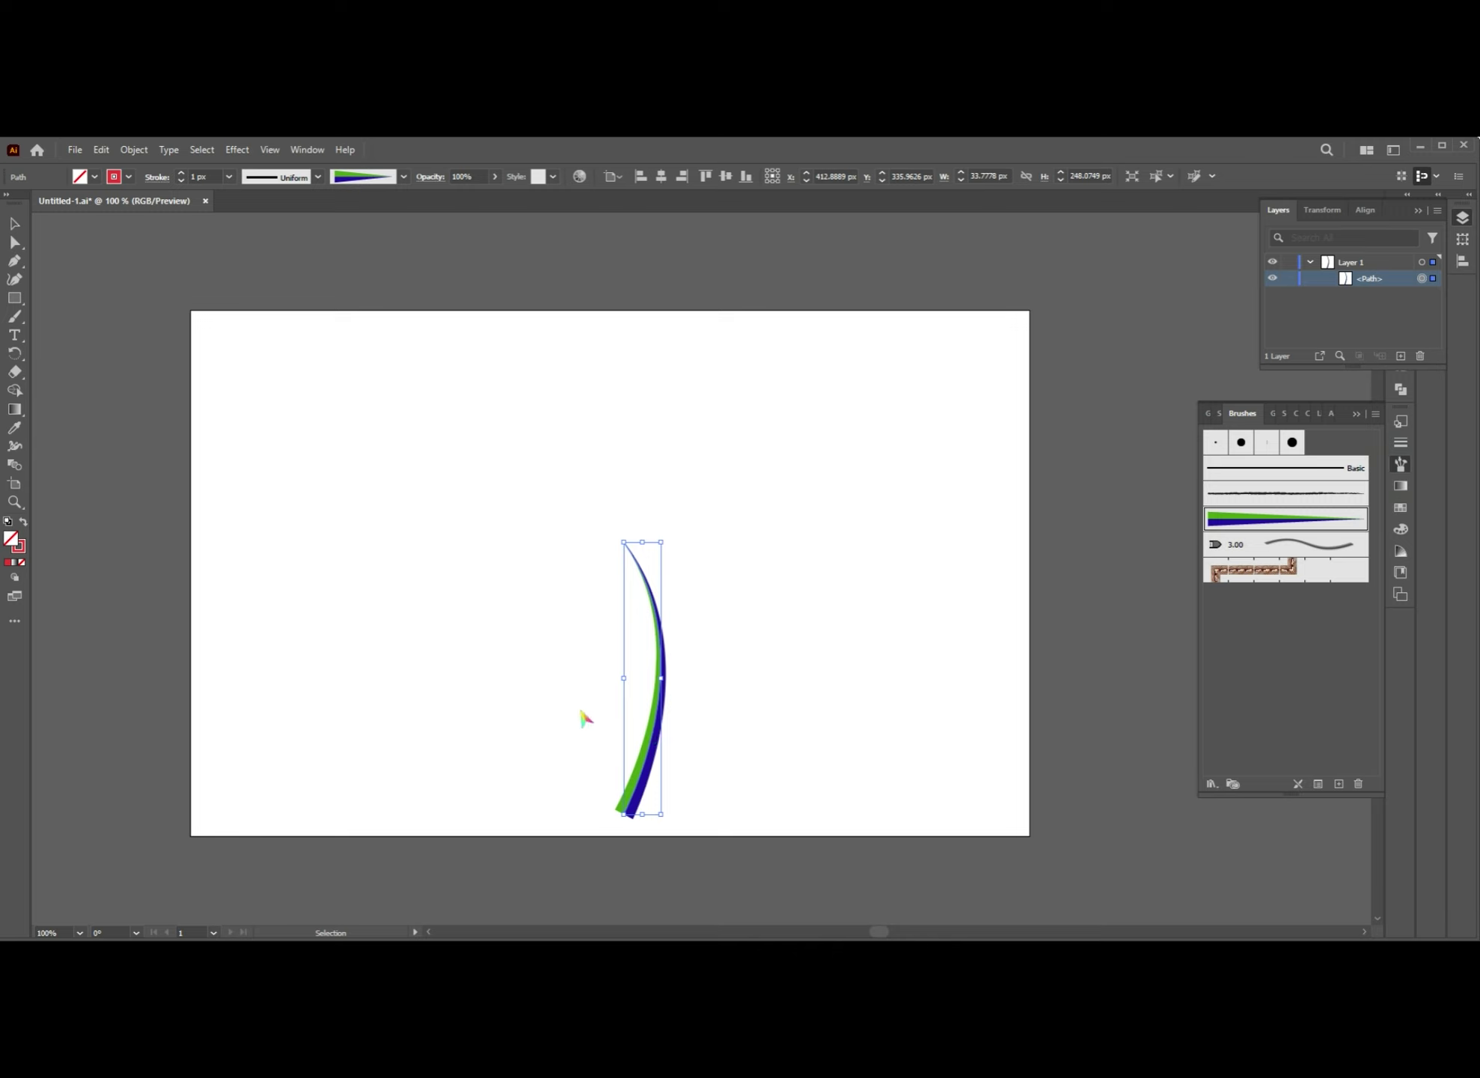
left_click(606, 712)
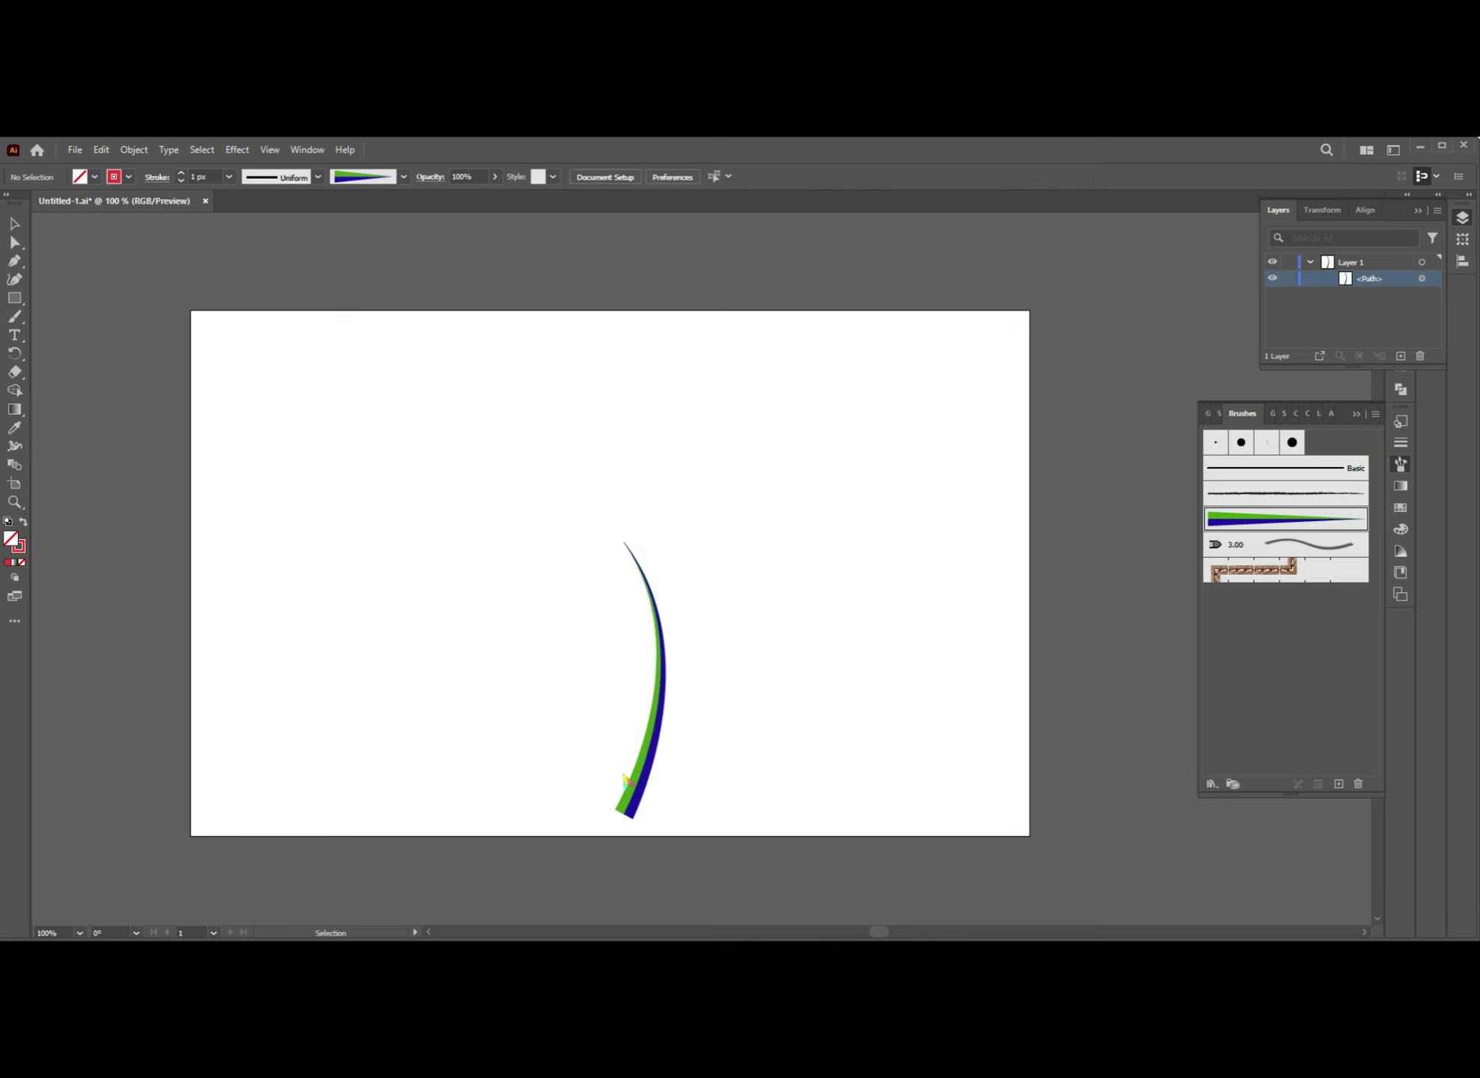
- Bend the blade's curve further outward with the Anchor Point tool, making the path about 43 px wide
mouse_move(665, 645)
left_mouse_down()
mouse_move(753, 803)
mouse_move(800, 727)
left_mouse_up()
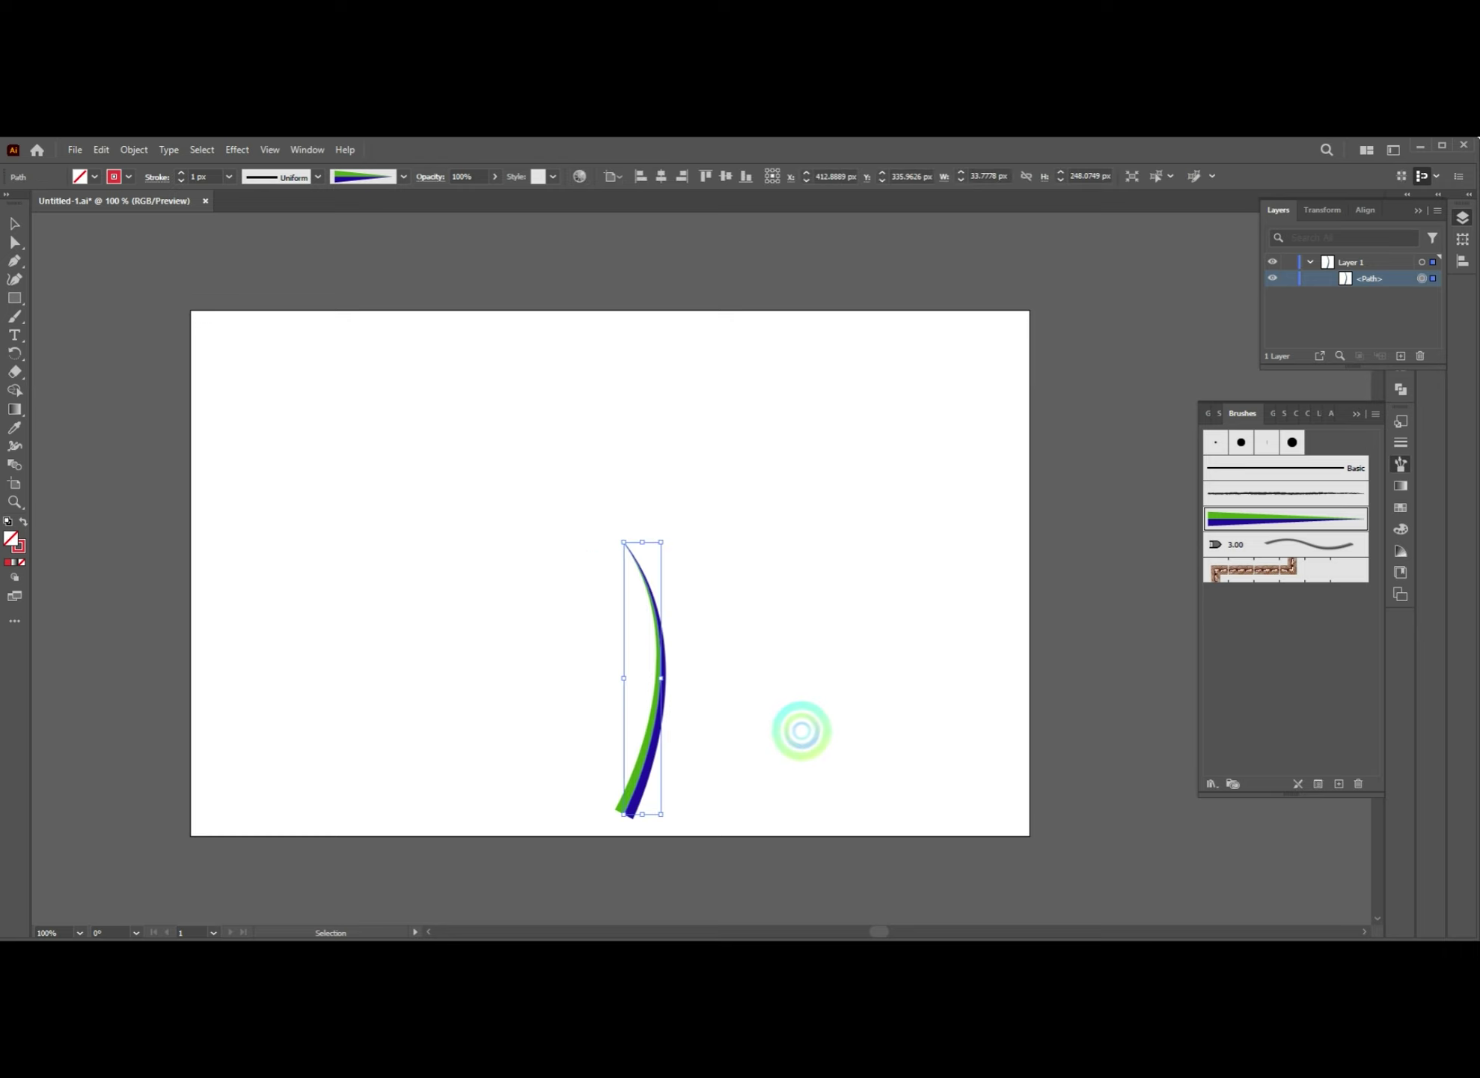
left_click(799, 727)
left_click_drag(587, 652, 747, 761)
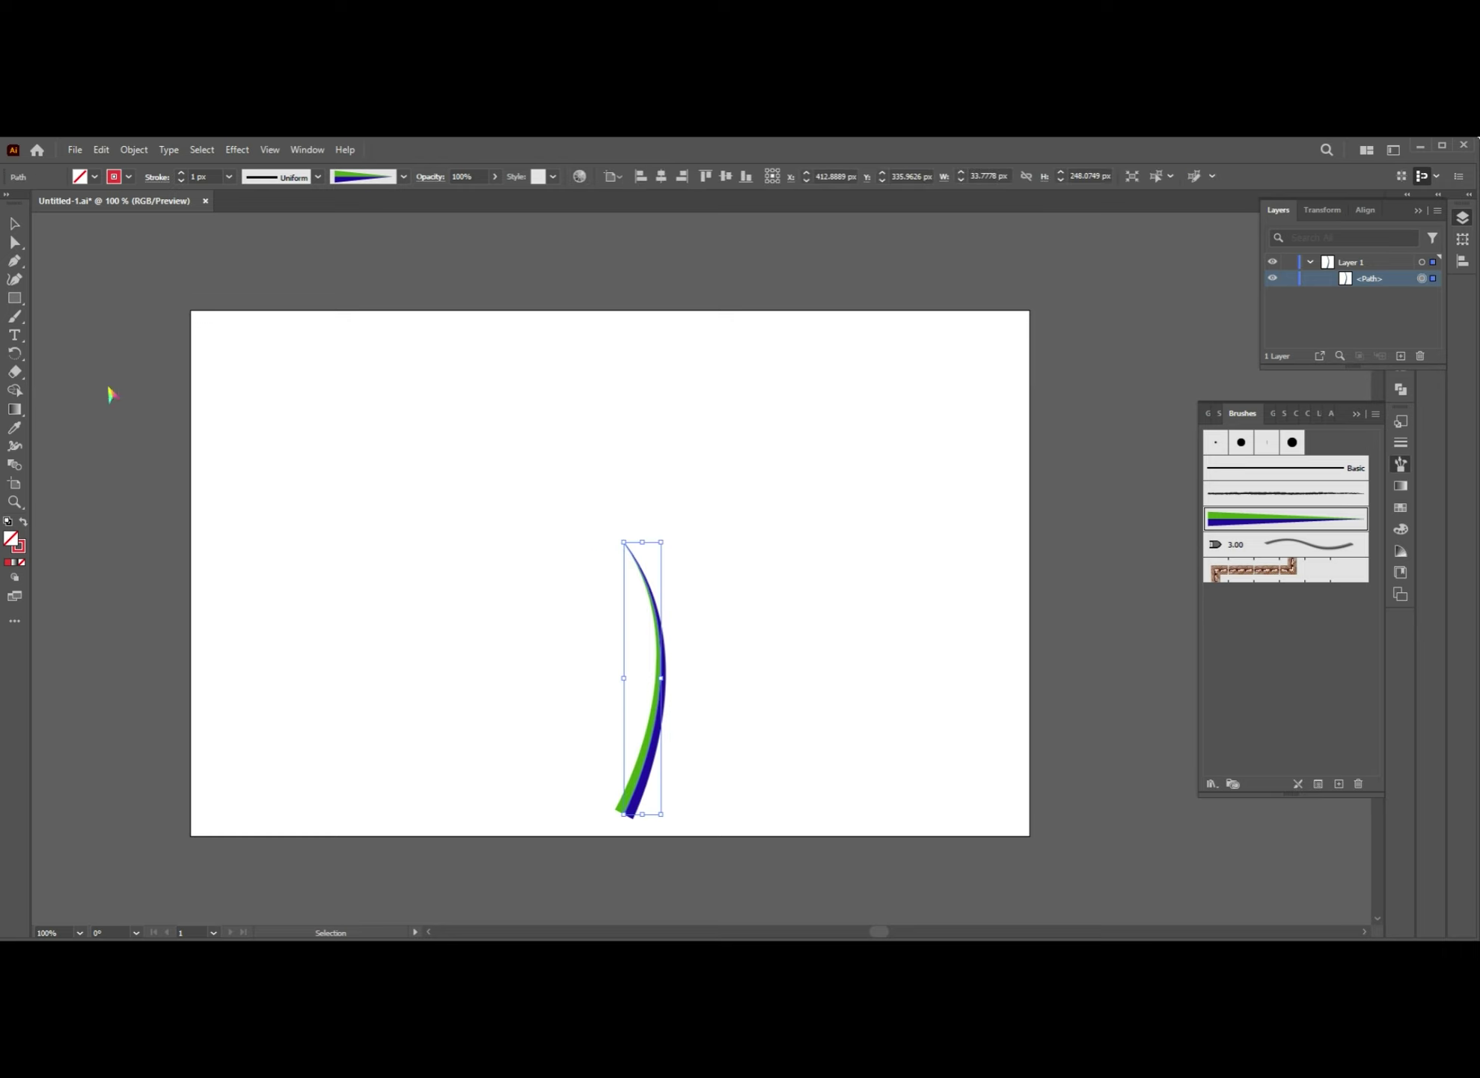
left_click(16, 284)
left_click_drag(14, 262, 56, 277)
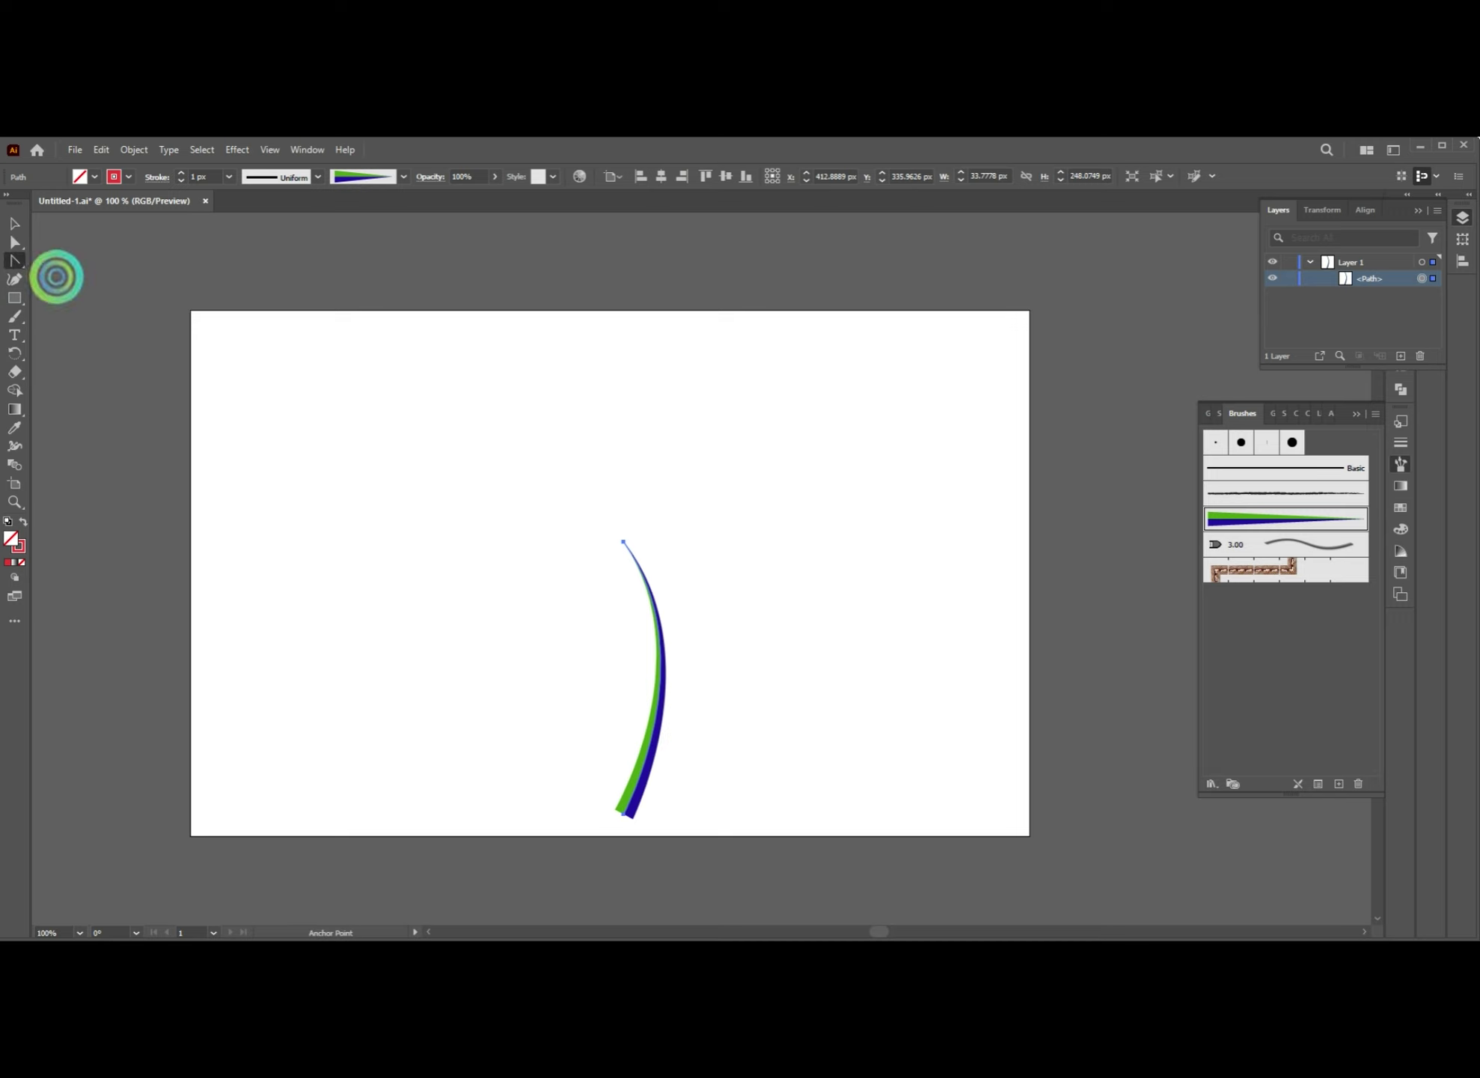
mouse_move(664, 677)
left_mouse_down()
mouse_move(651, 660)
mouse_move(668, 657)
mouse_move(681, 598)
mouse_move(654, 614)
mouse_move(675, 628)
mouse_move(677, 608)
mouse_move(663, 616)
mouse_move(670, 648)
left_mouse_up()
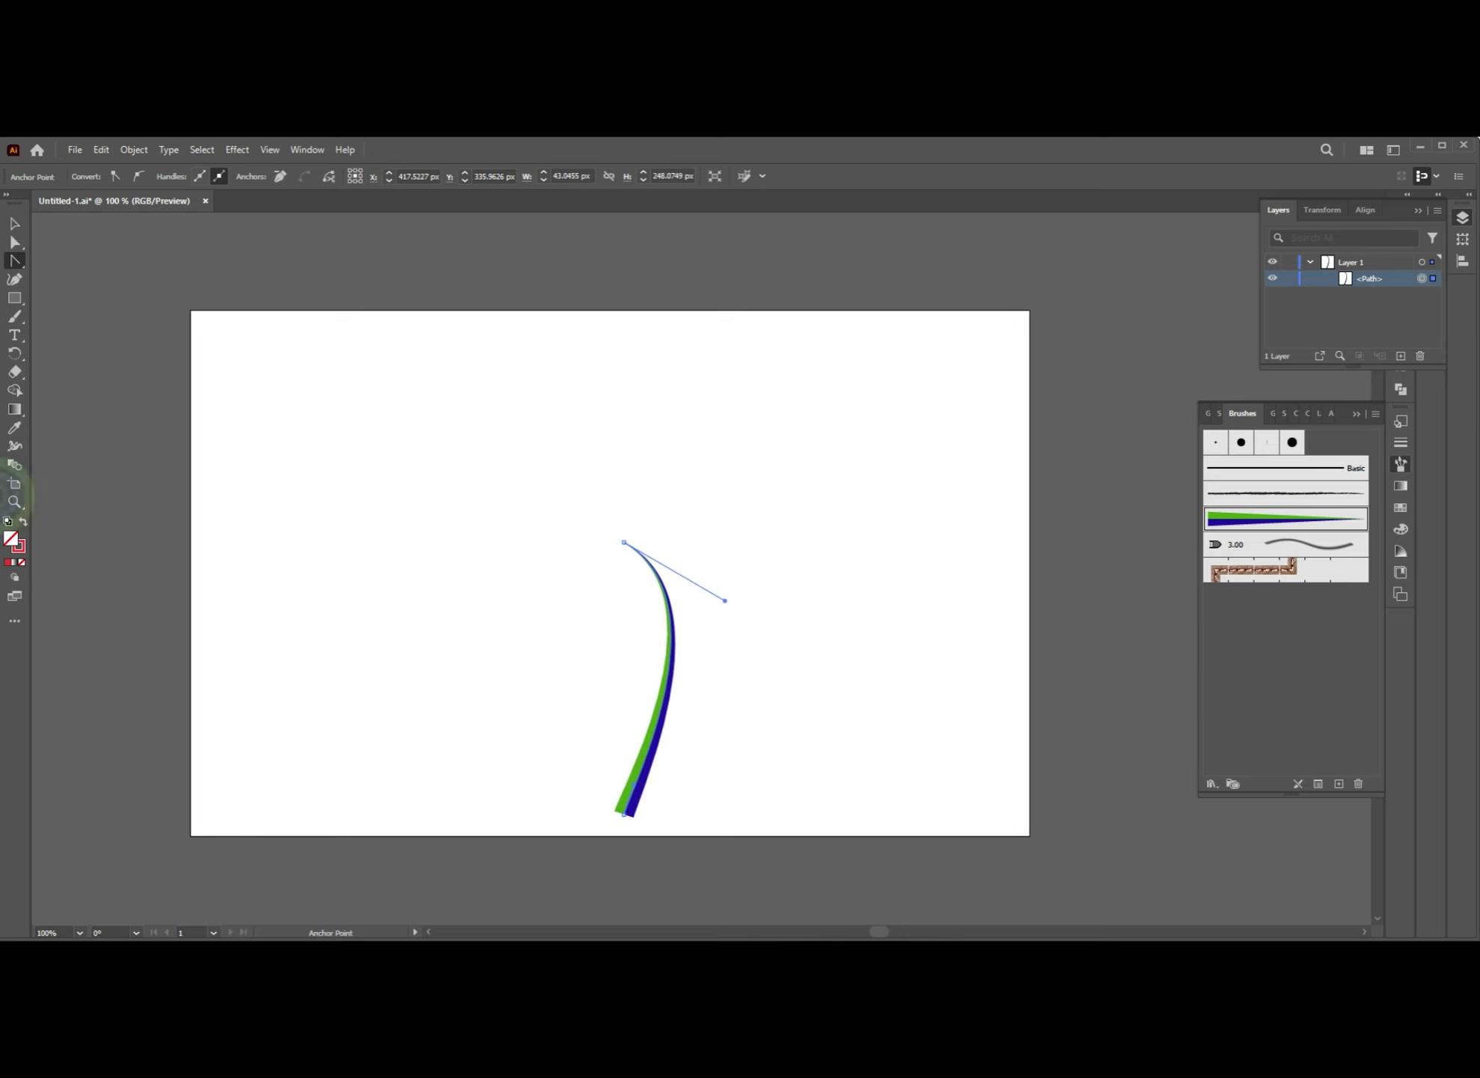
- Extend the blade beyond its tip with one more Curvature tool point, making the path about 49 px wide and 267.5 px tall
left_click(21, 279)
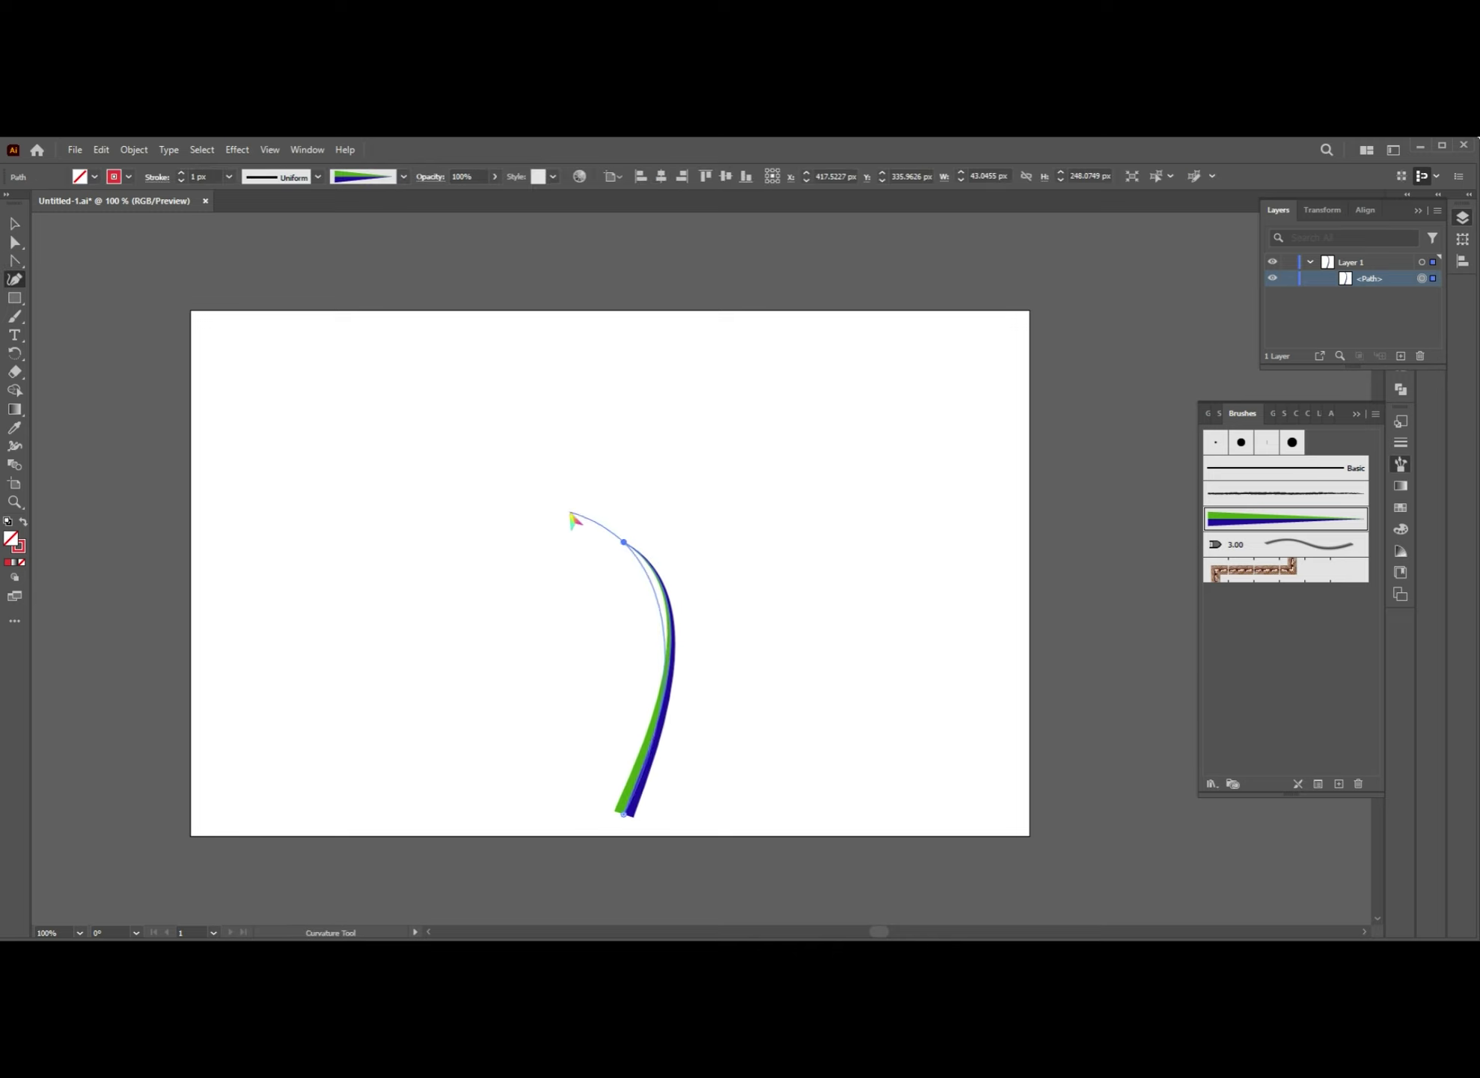
left_click(594, 516)
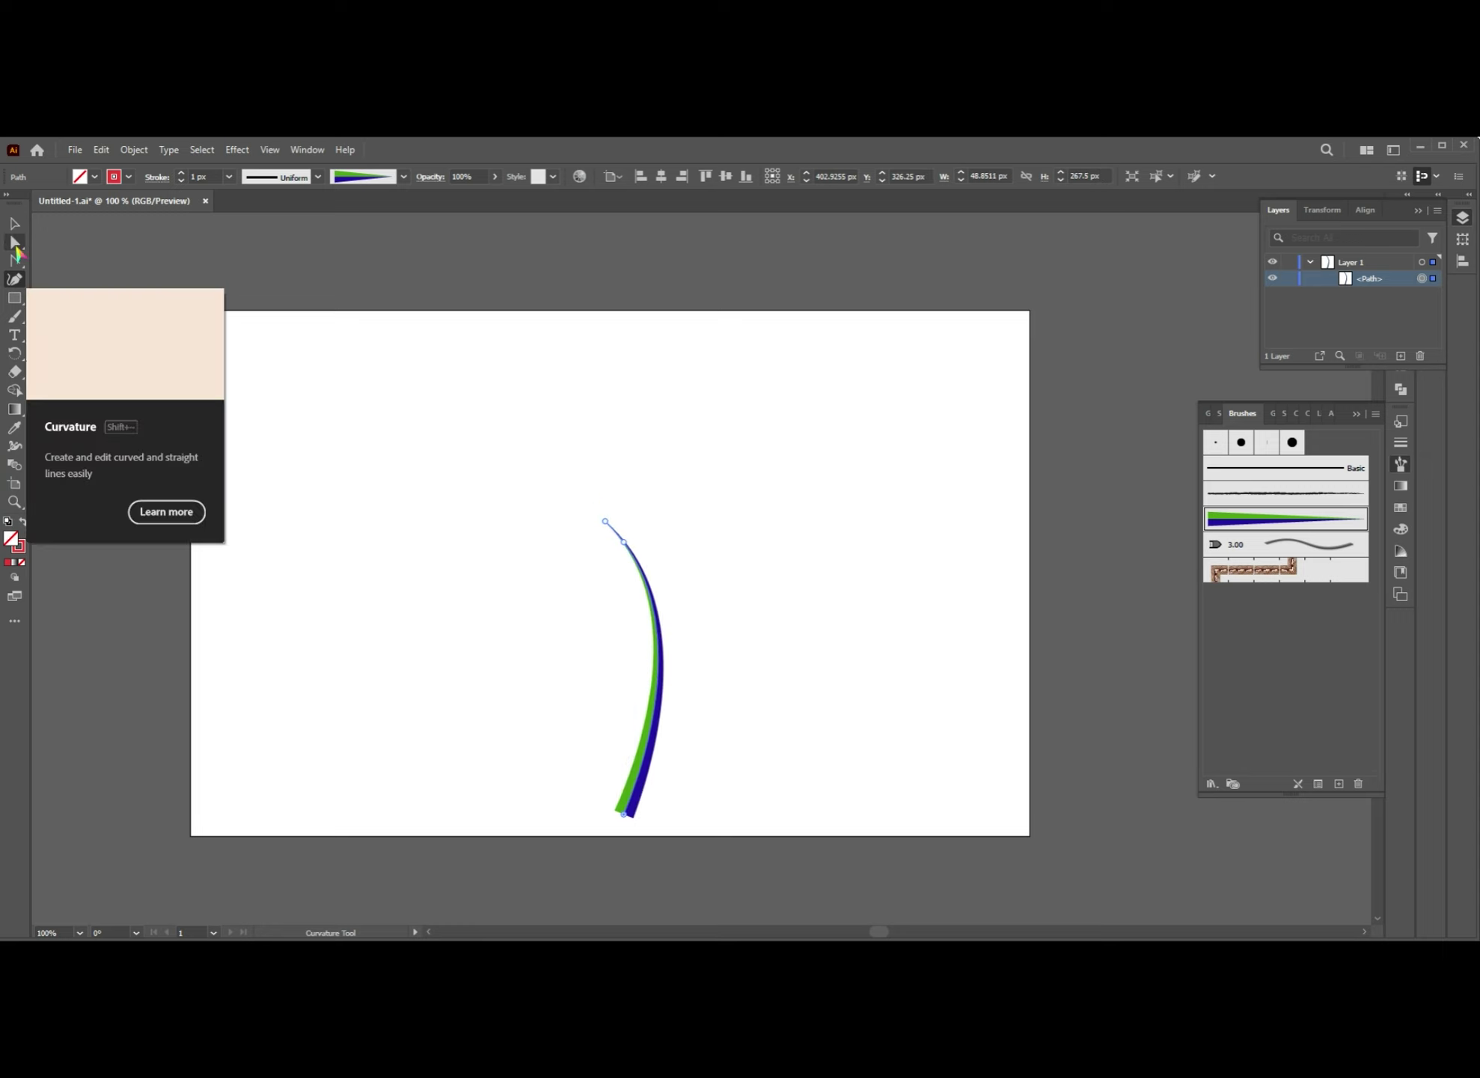
- Lower the blade's tip anchors with Direct Selection so the path is about 242.5 px tall, and select the base anchor
left_click(17, 238)
left_click(565, 459)
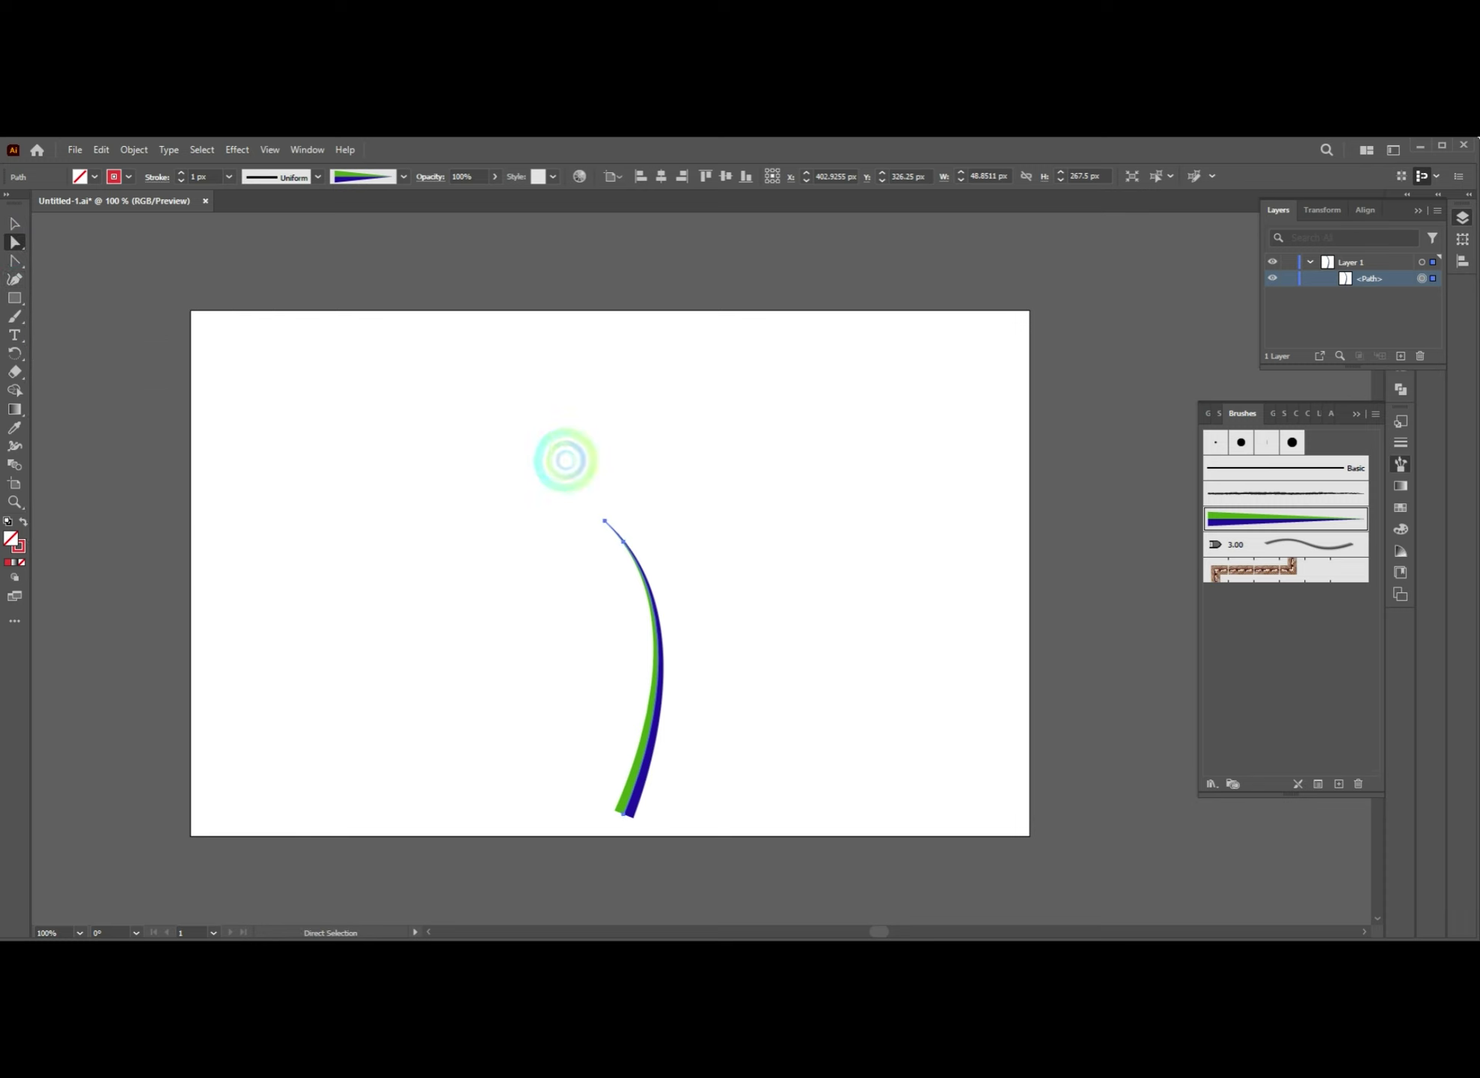
left_click(605, 520)
scroll(608, 546, "up", 3)
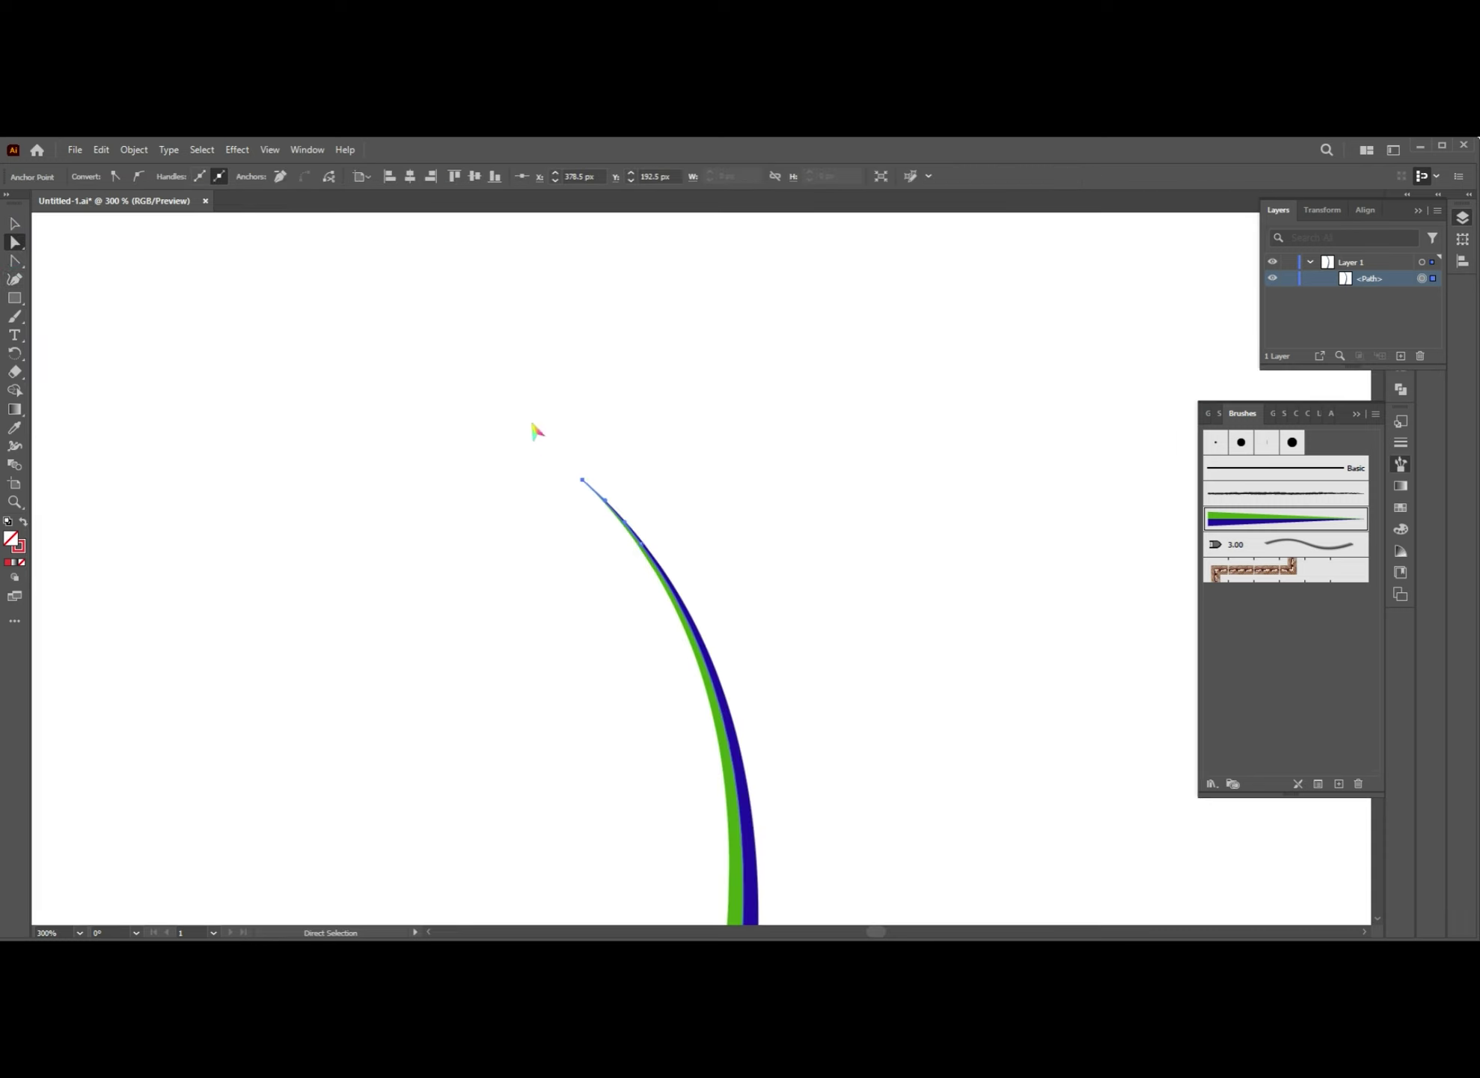
mouse_move(645, 554)
left_mouse_down()
mouse_move(663, 556)
mouse_move(657, 587)
left_mouse_up()
scroll(664, 561, "down", 3)
left_click_drag(657, 832, 653, 832)
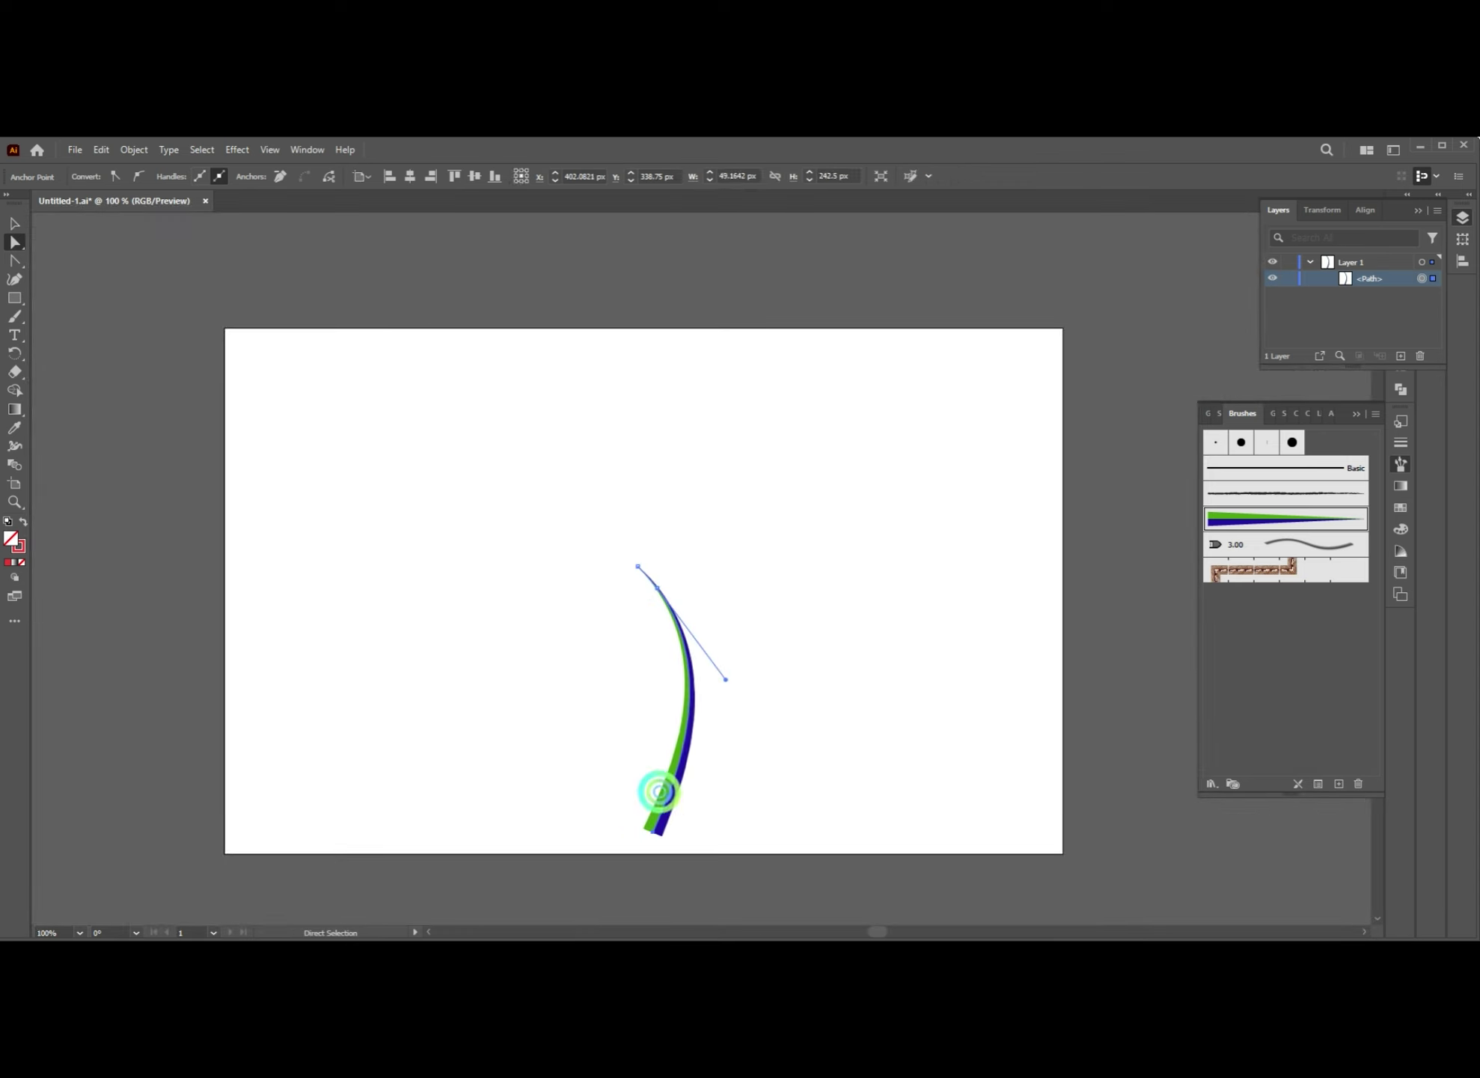
- Refine the blade's curve by adjusting its direction handles with Direct Selection, making the path about 47.6 px wide and 243 px tall
left_click_drag(724, 680, 716, 668)
left_click_drag(670, 804, 668, 791)
left_click(663, 808, "alt")
scroll(663, 808, "up", 3)
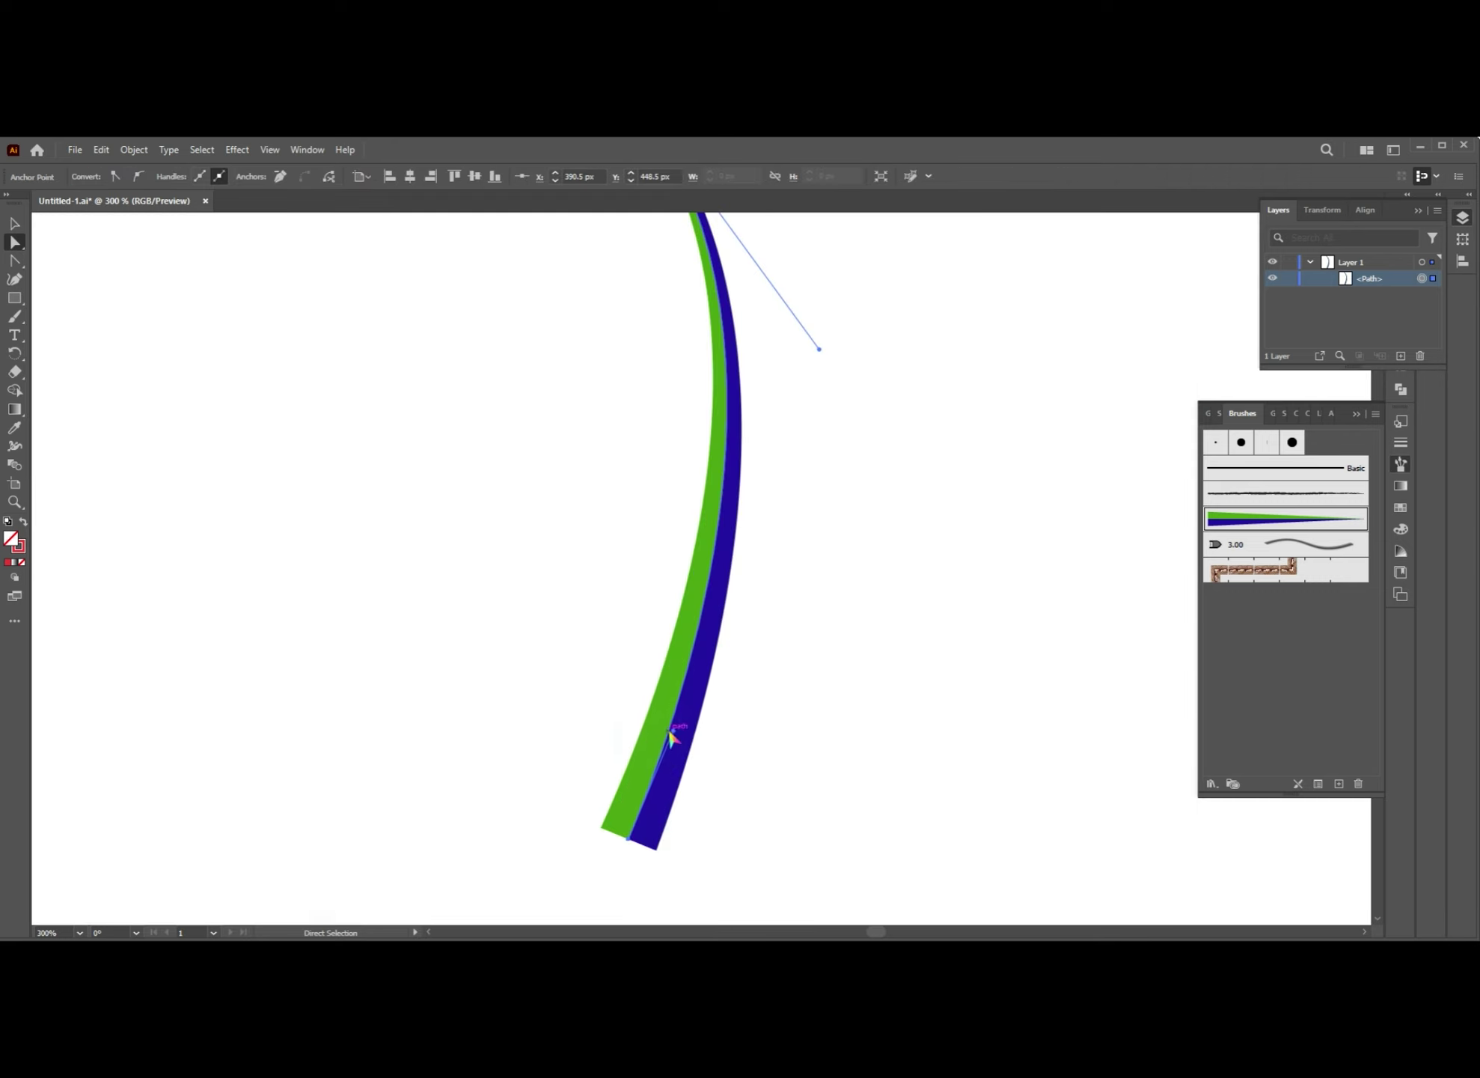
left_click_drag(677, 722, 719, 682)
scroll(673, 703, "down", 3)
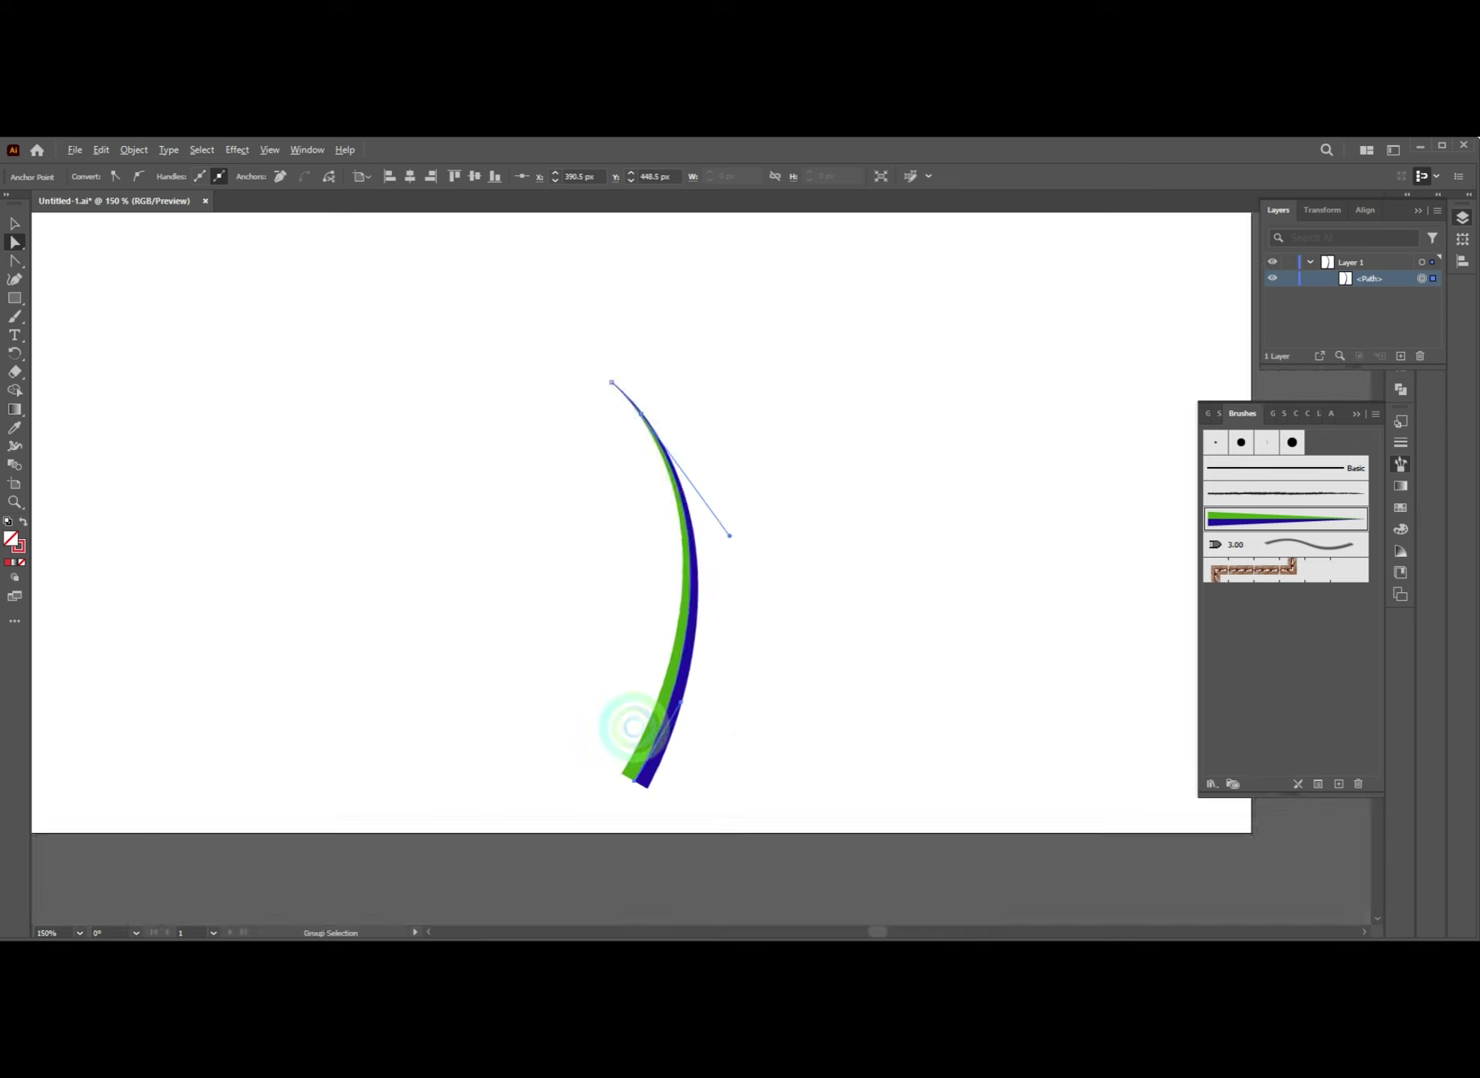
left_click(731, 675)
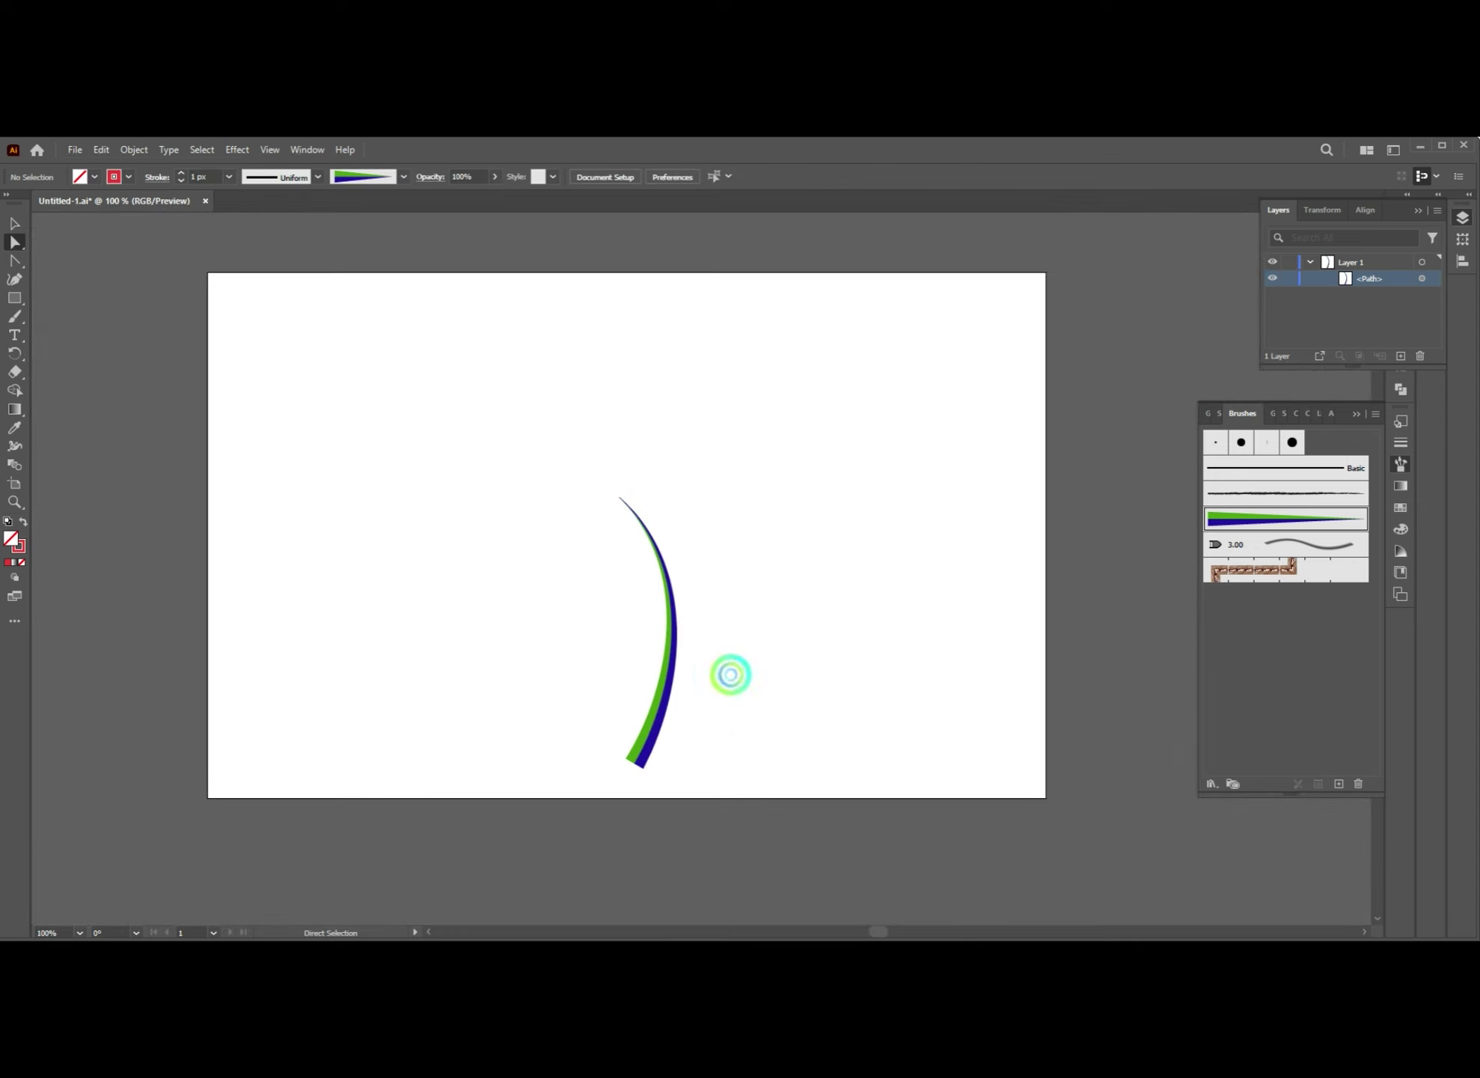
left_click(636, 762)
left_click_drag(667, 707, 663, 702)
key("v")
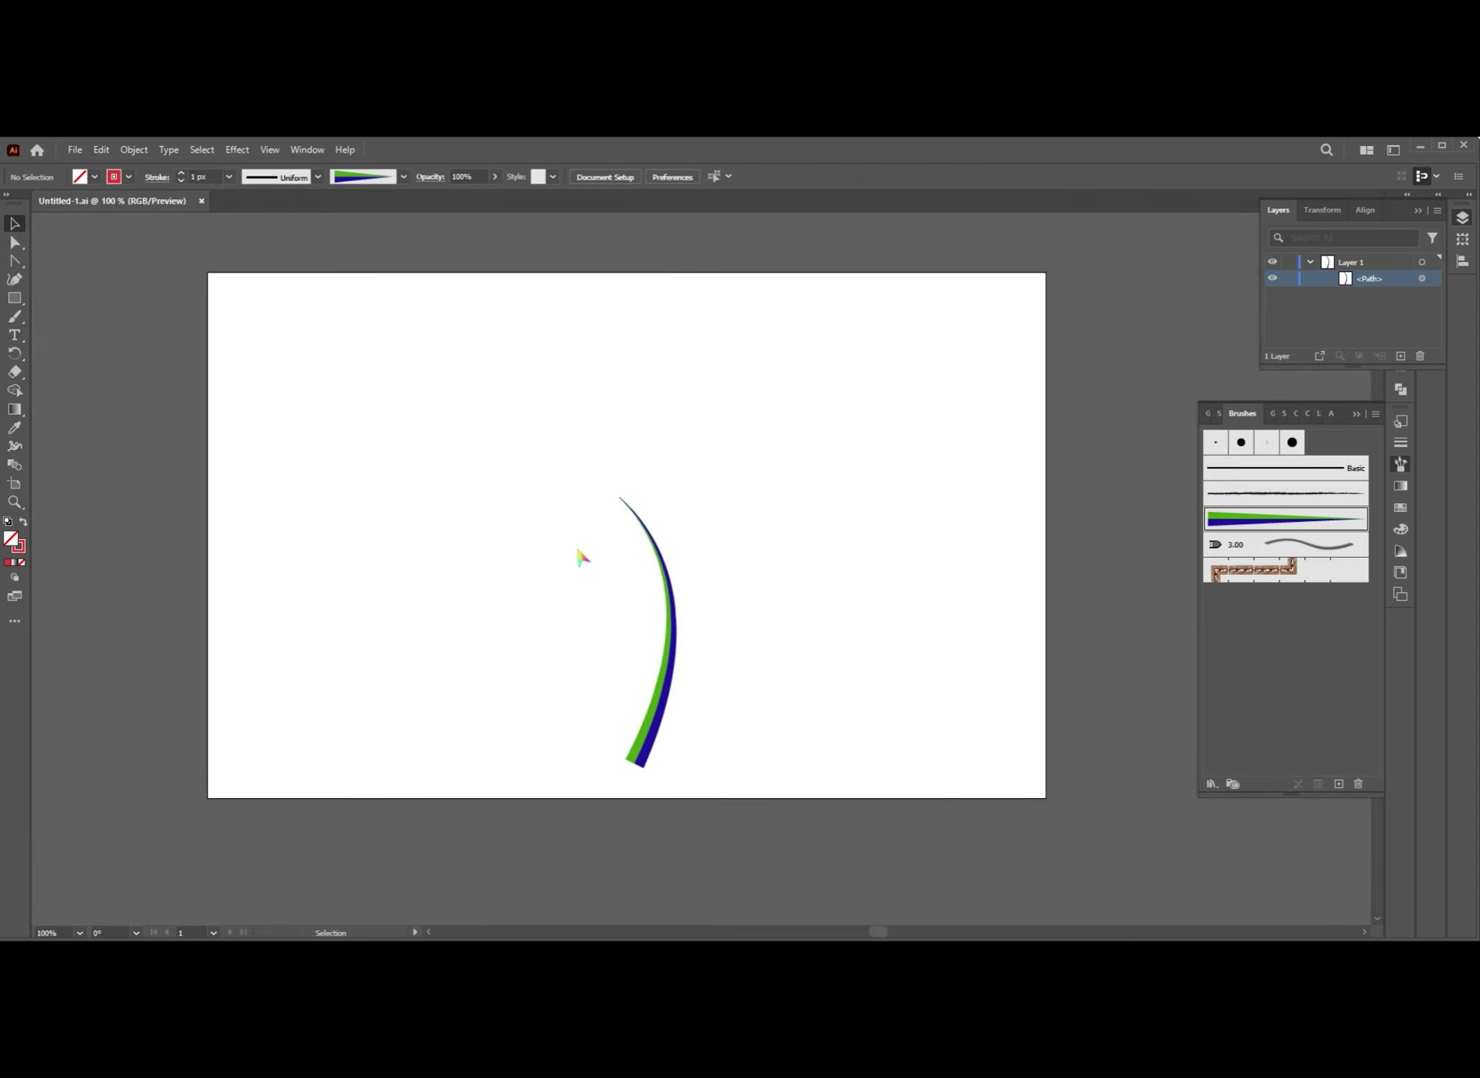
- Duplicate the finished blade horizontally until six matching blades stand in a row across the artboard
left_click_drag(581, 555, 872, 763)
mouse_move(659, 701)
left_mouse_down()
mouse_move(726, 664)
mouse_move(859, 693)
mouse_move(803, 704)
mouse_move(797, 721)
mouse_move(822, 684)
mouse_move(770, 700)
mouse_move(546, 684)
mouse_move(360, 701)
mouse_move(399, 711)
mouse_move(394, 694)
mouse_move(424, 696)
left_mouse_up()
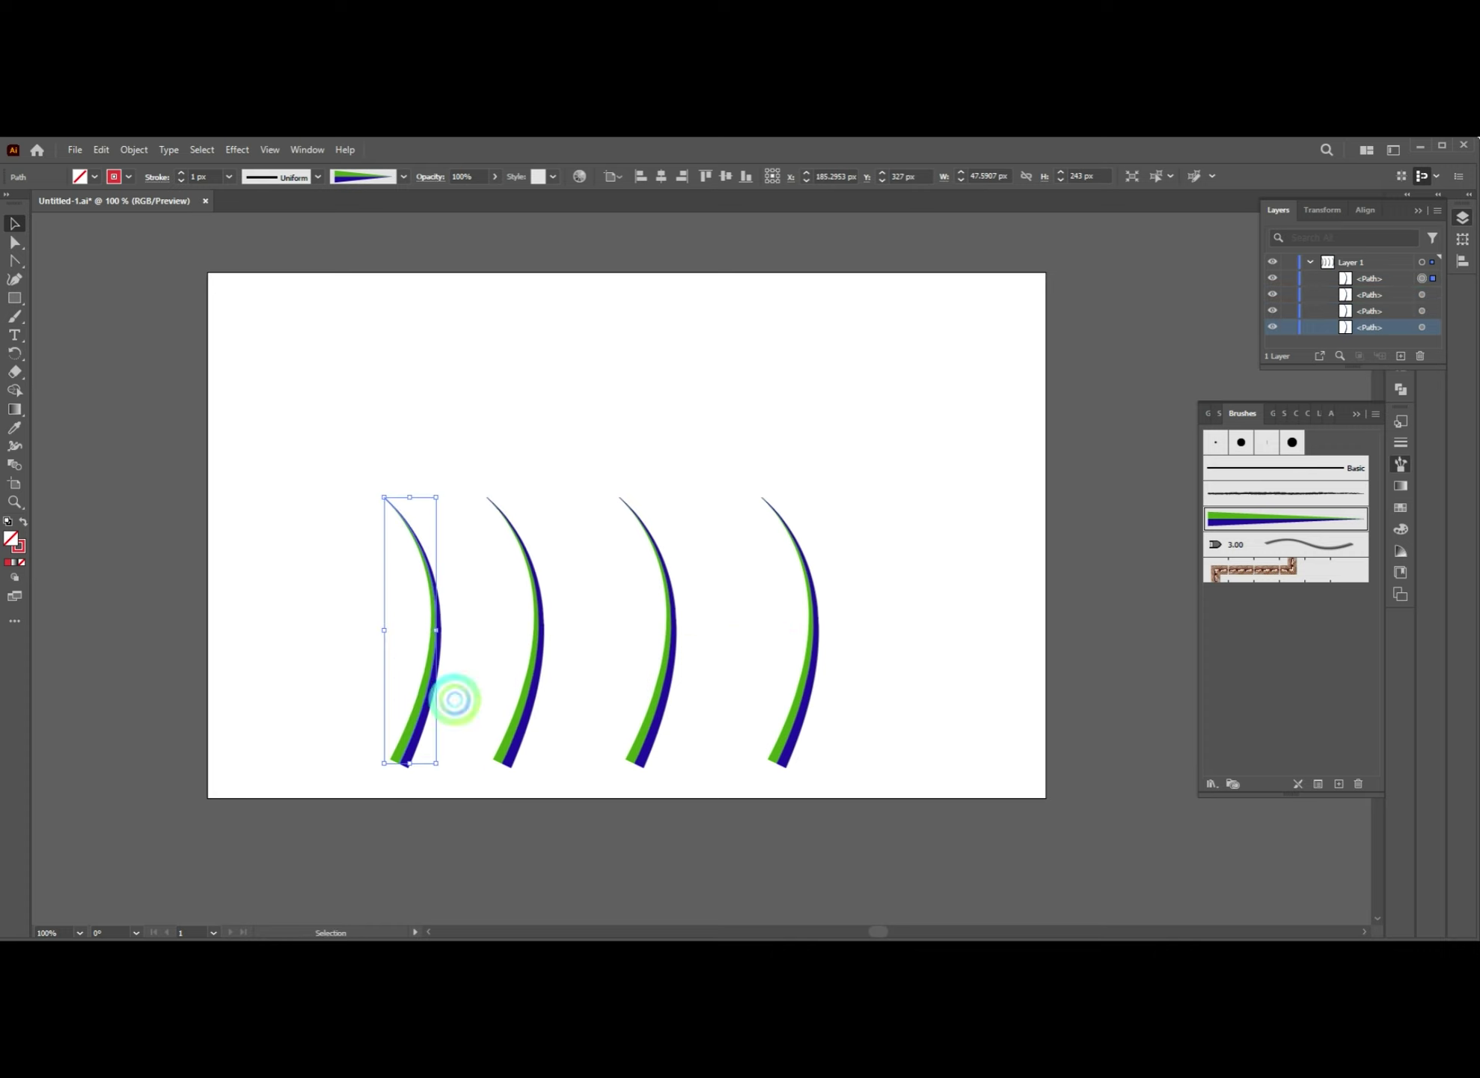
left_click_drag(654, 704, 602, 716)
left_click(661, 716)
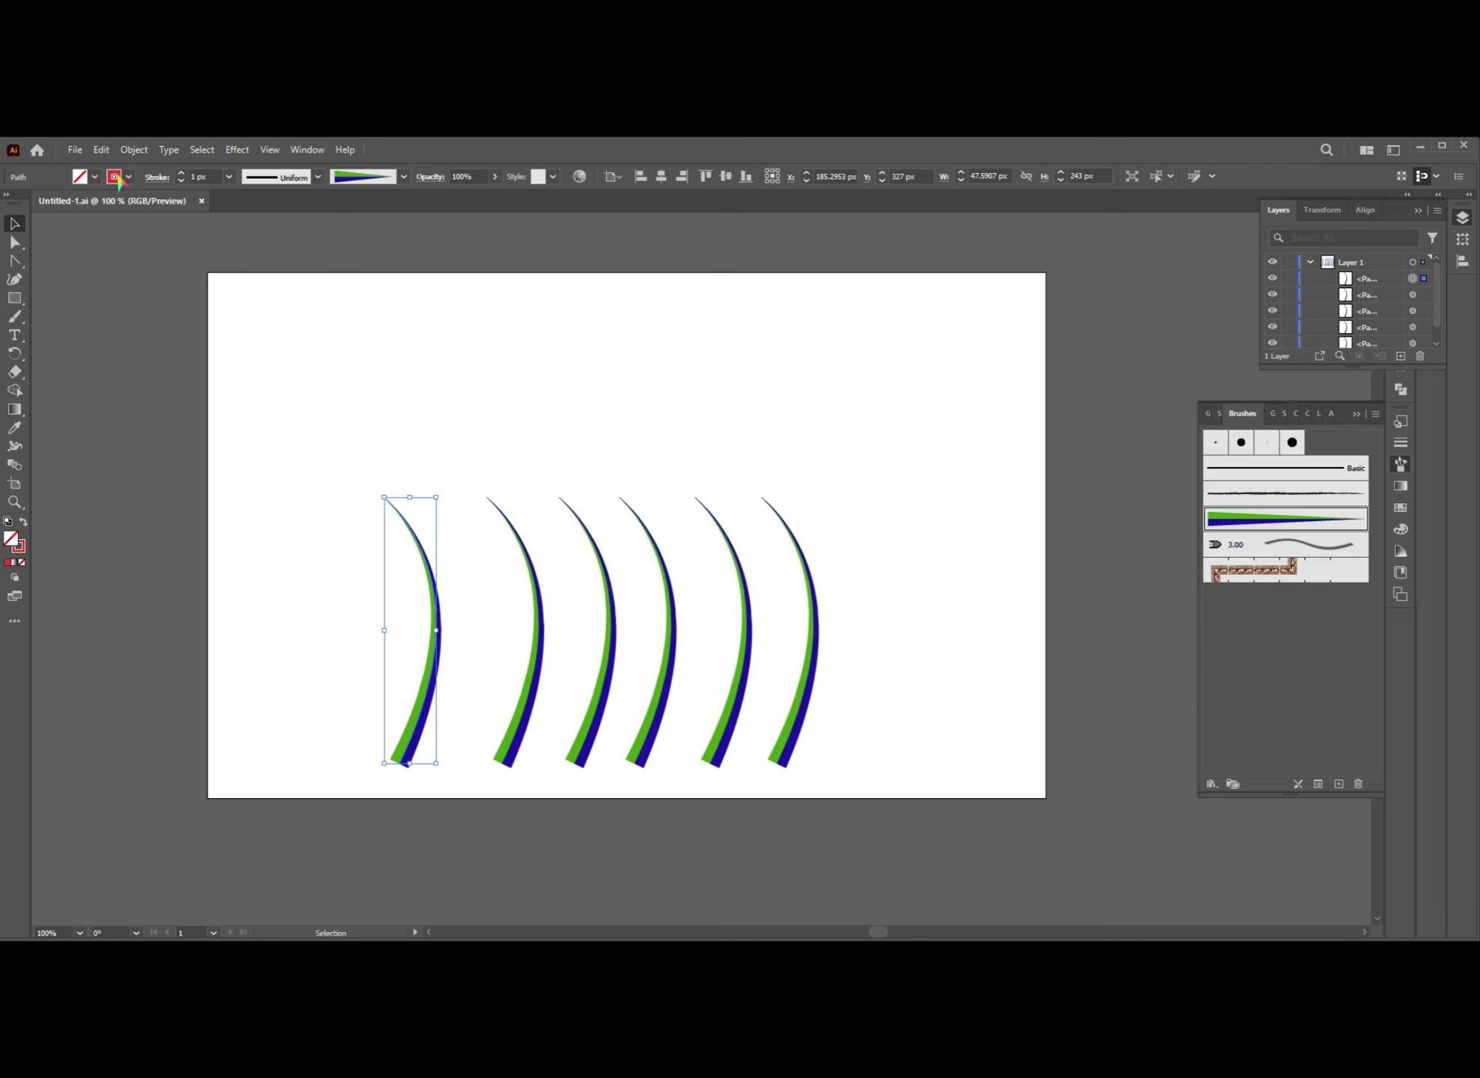
- Copy and paste the leftmost blade, placing the new copy at the right end of the row
left_click(104, 153)
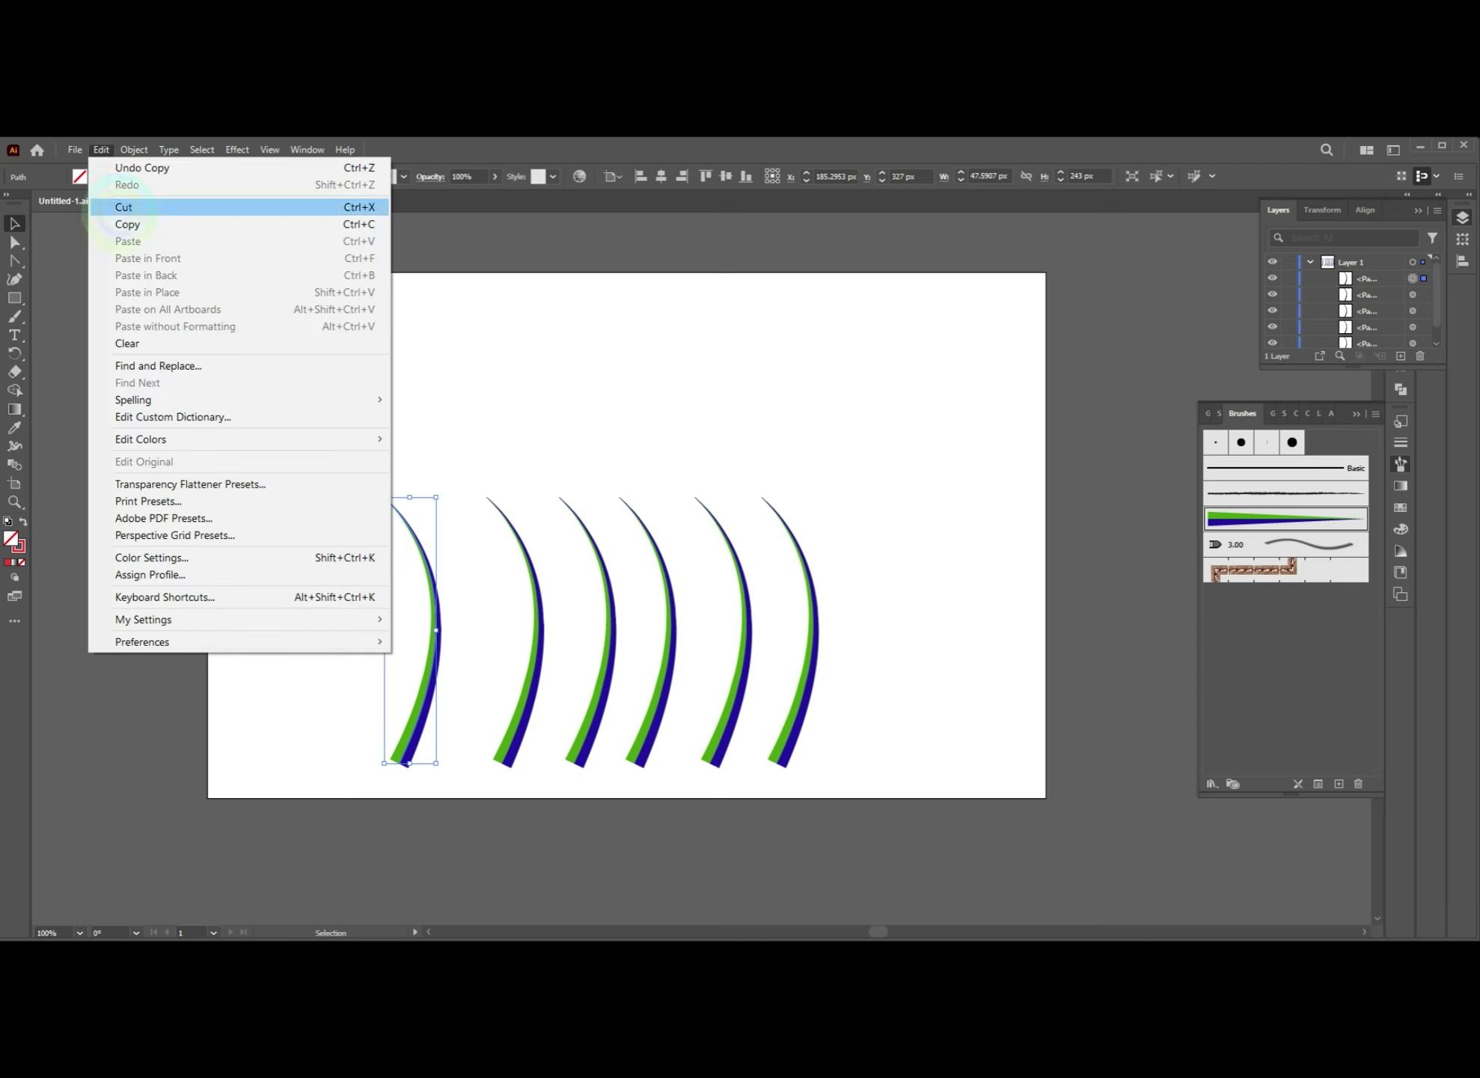
left_click(120, 223)
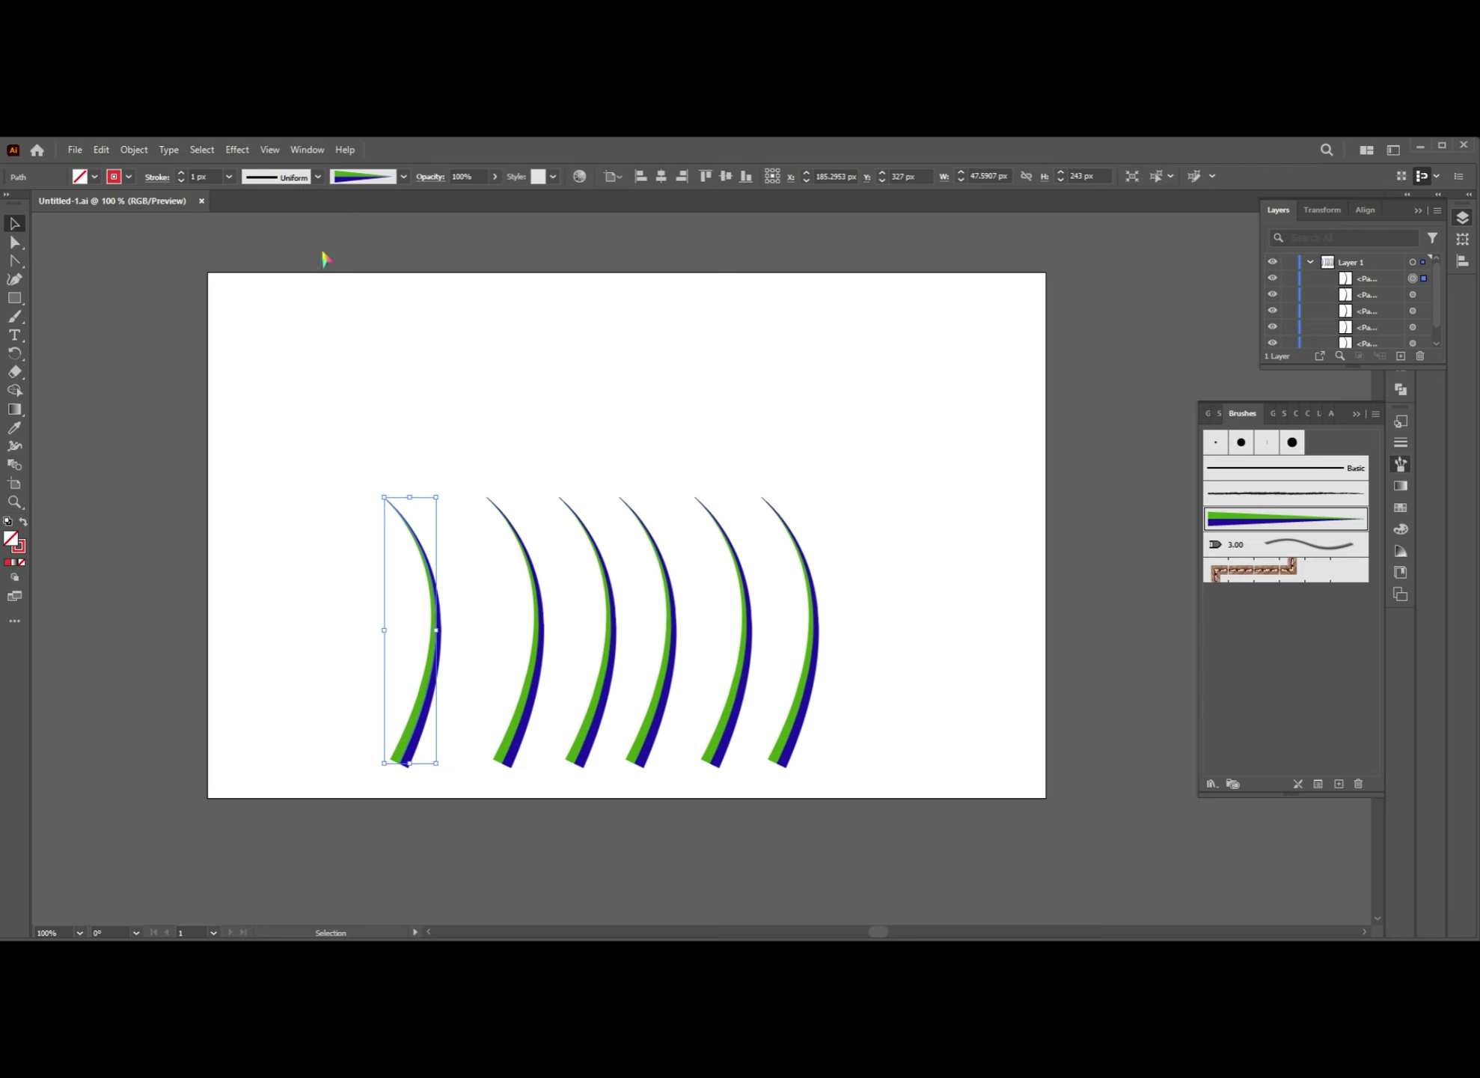
left_click(104, 151)
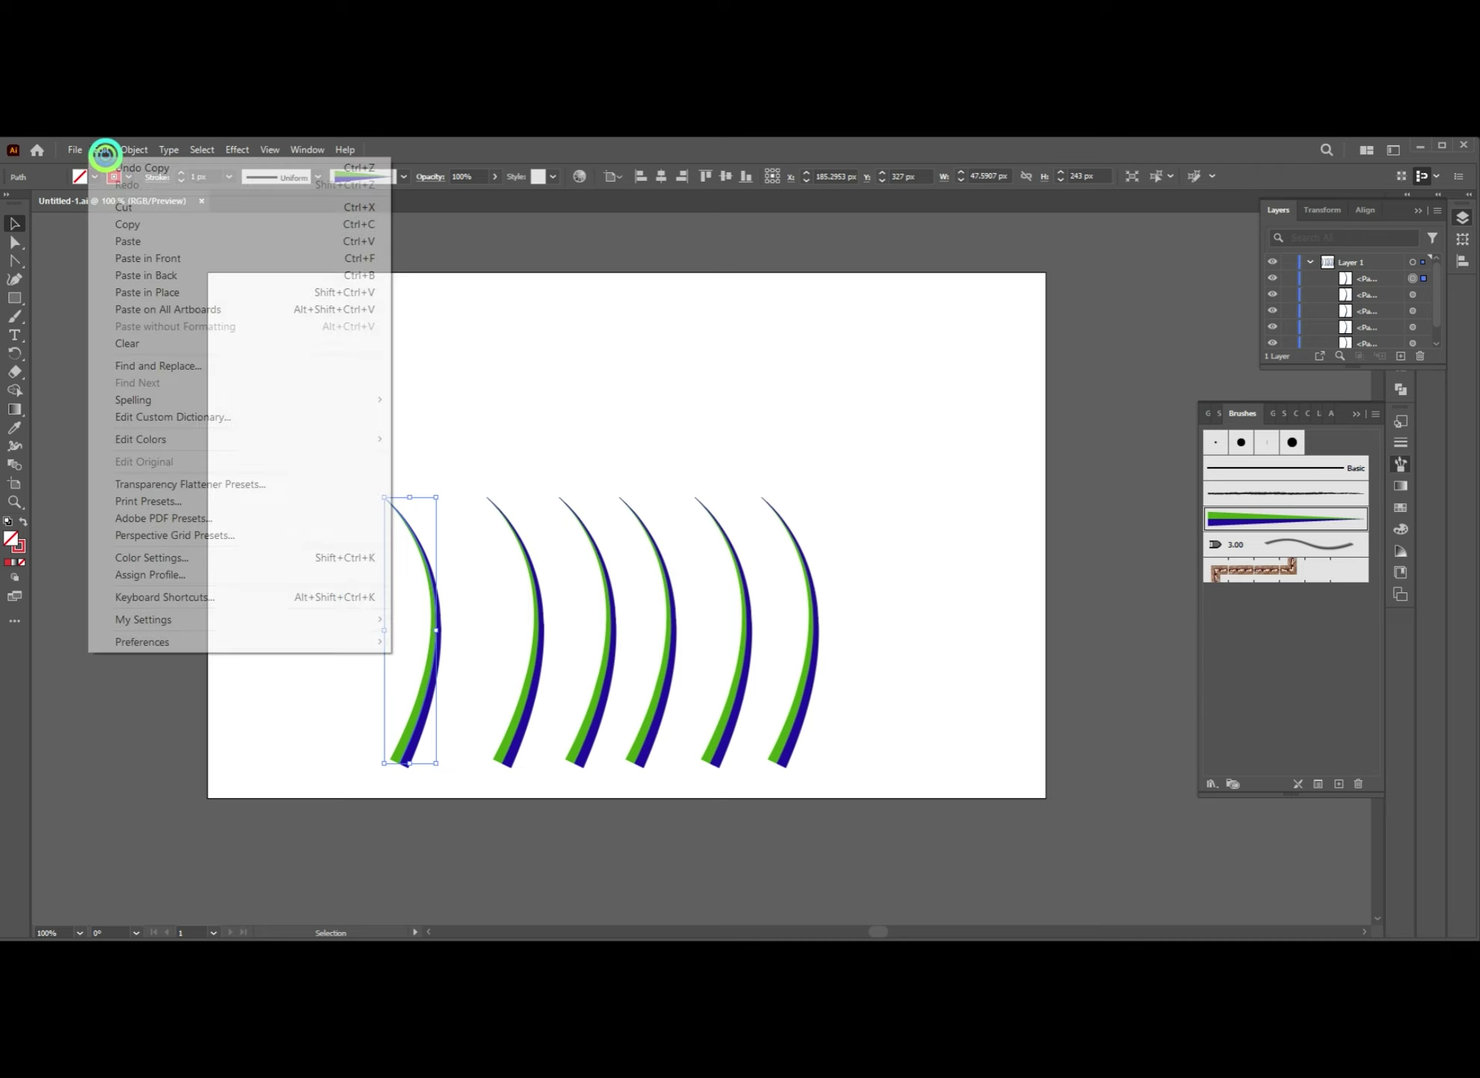
left_click(141, 238)
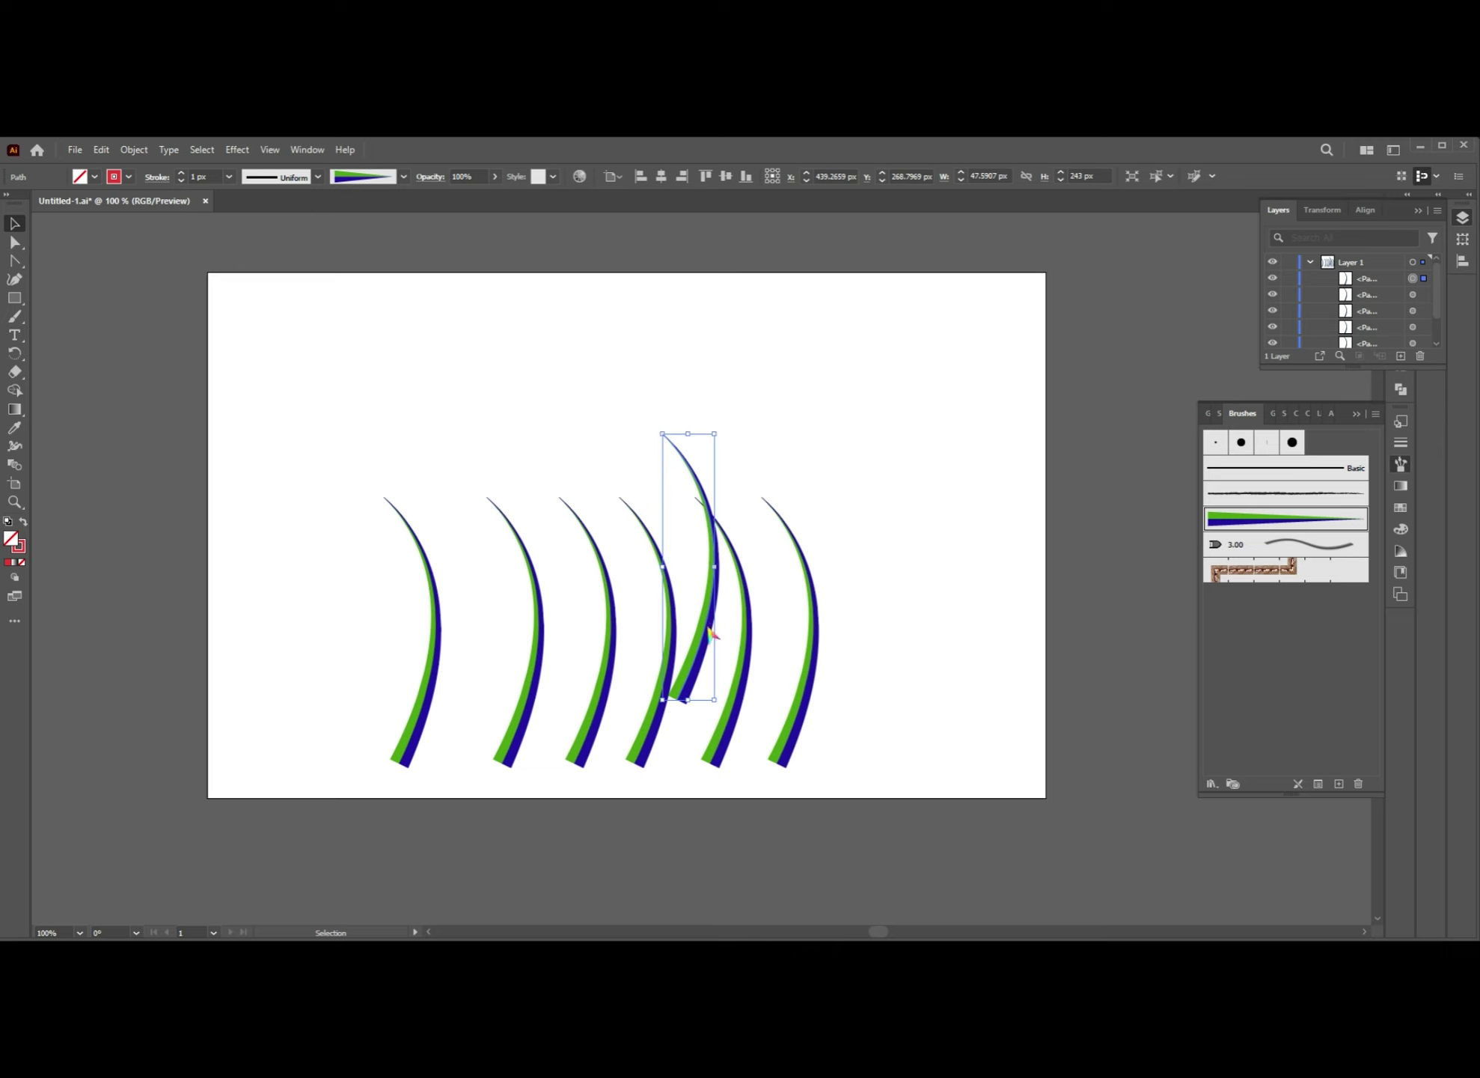
left_click_drag(730, 629, 904, 696)
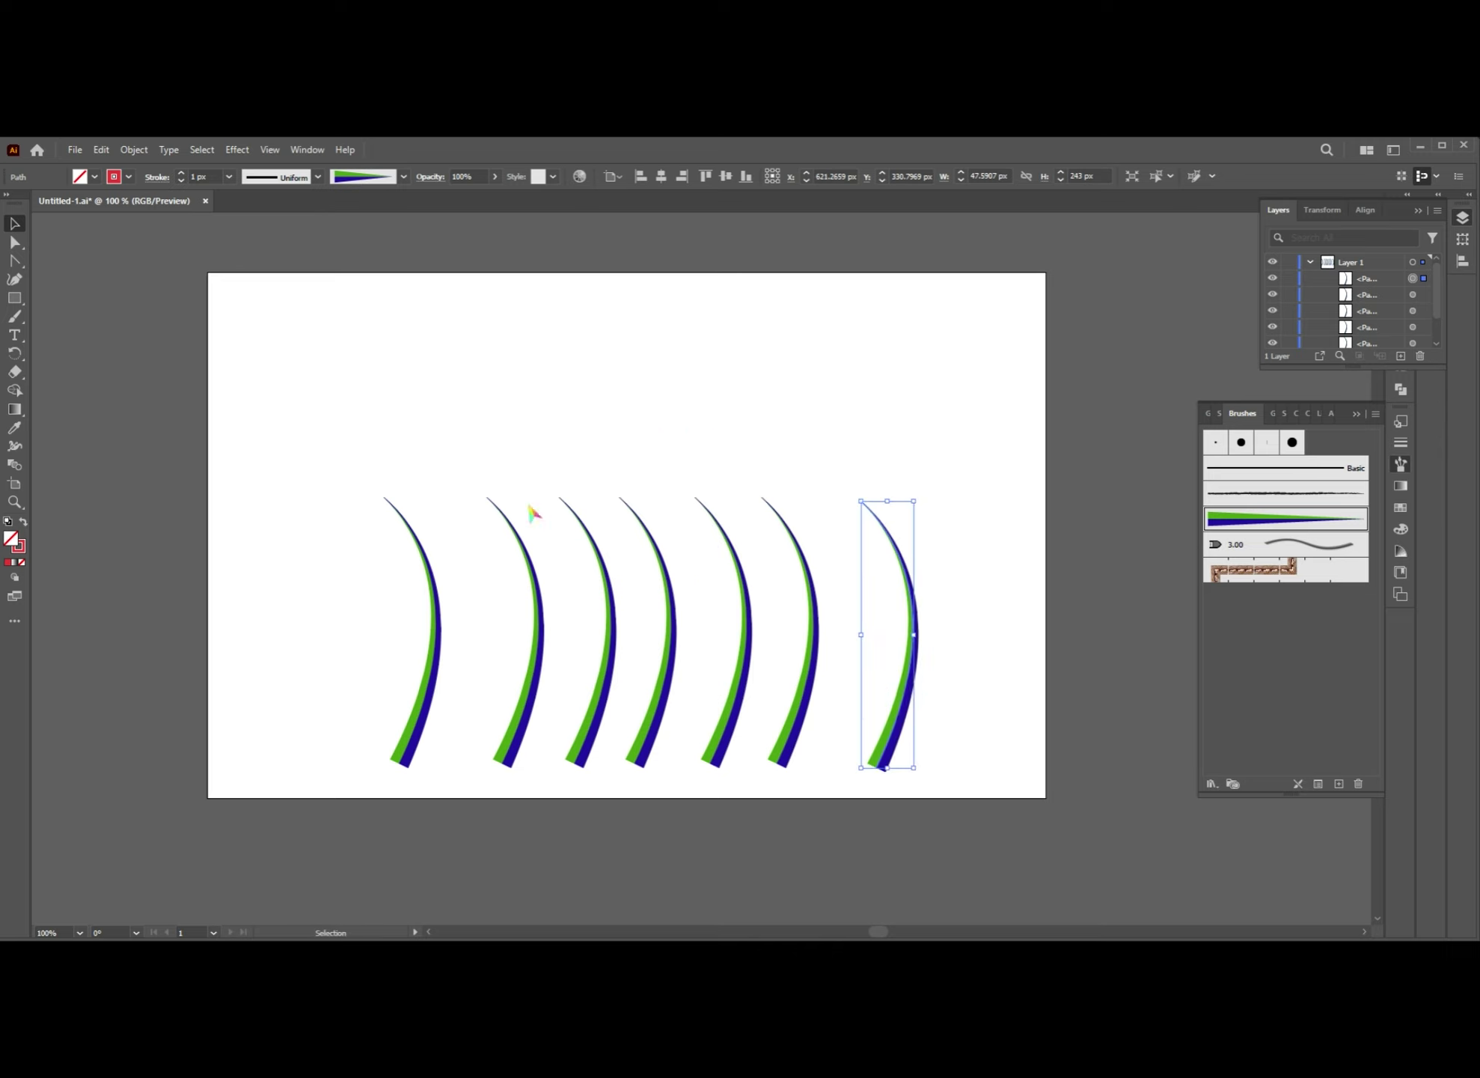
- Reflect the pasted blade so it curves the opposite way, and shift it slightly toward the row
right_click(912, 619)
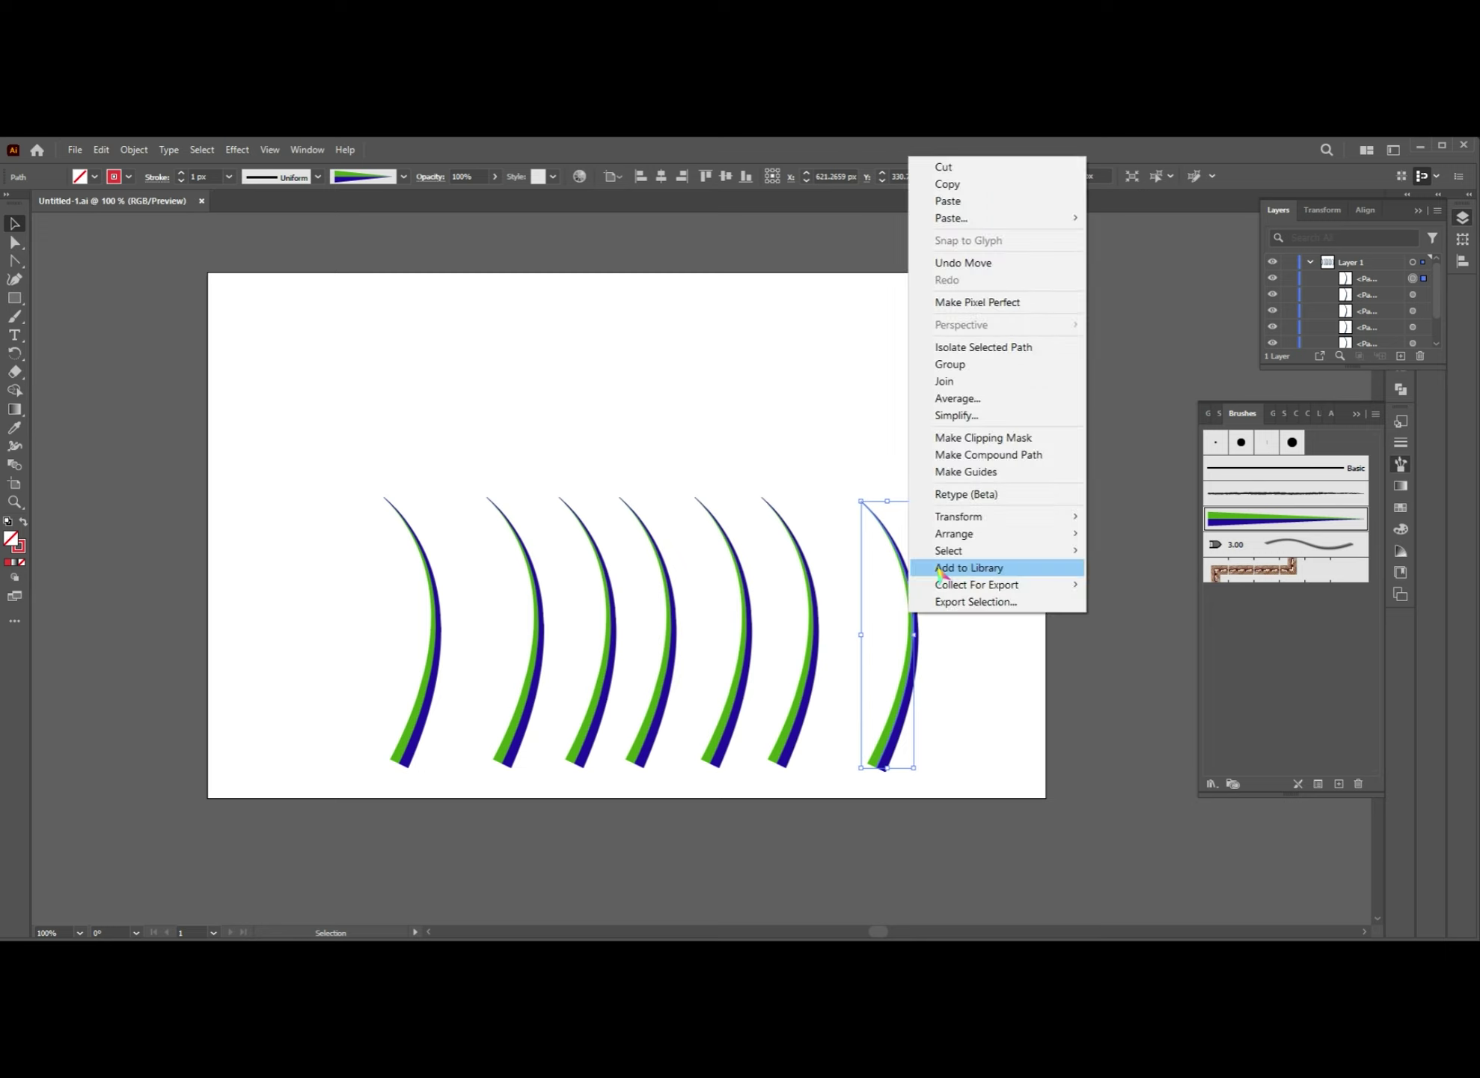
mouse_move(1048, 517)
left_click(1127, 573)
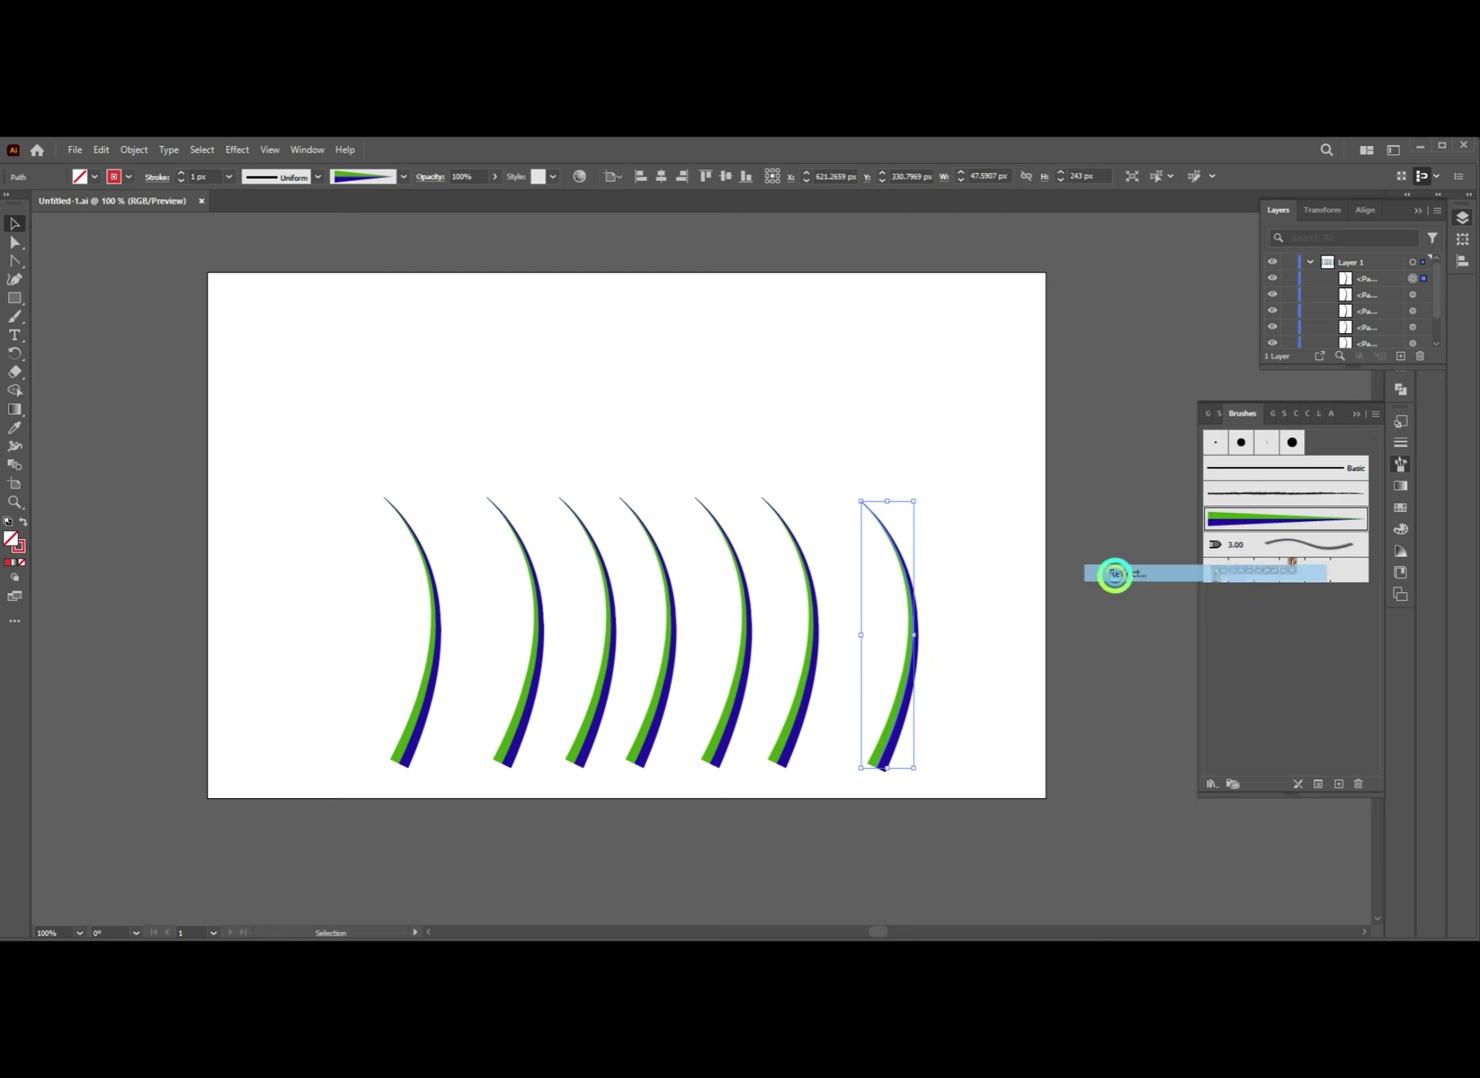
left_click(741, 641)
left_click_drag(885, 731, 875, 729)
- Scale the mirrored blade down proportionally to about 208 px tall
left_click(14, 260)
left_click(853, 631)
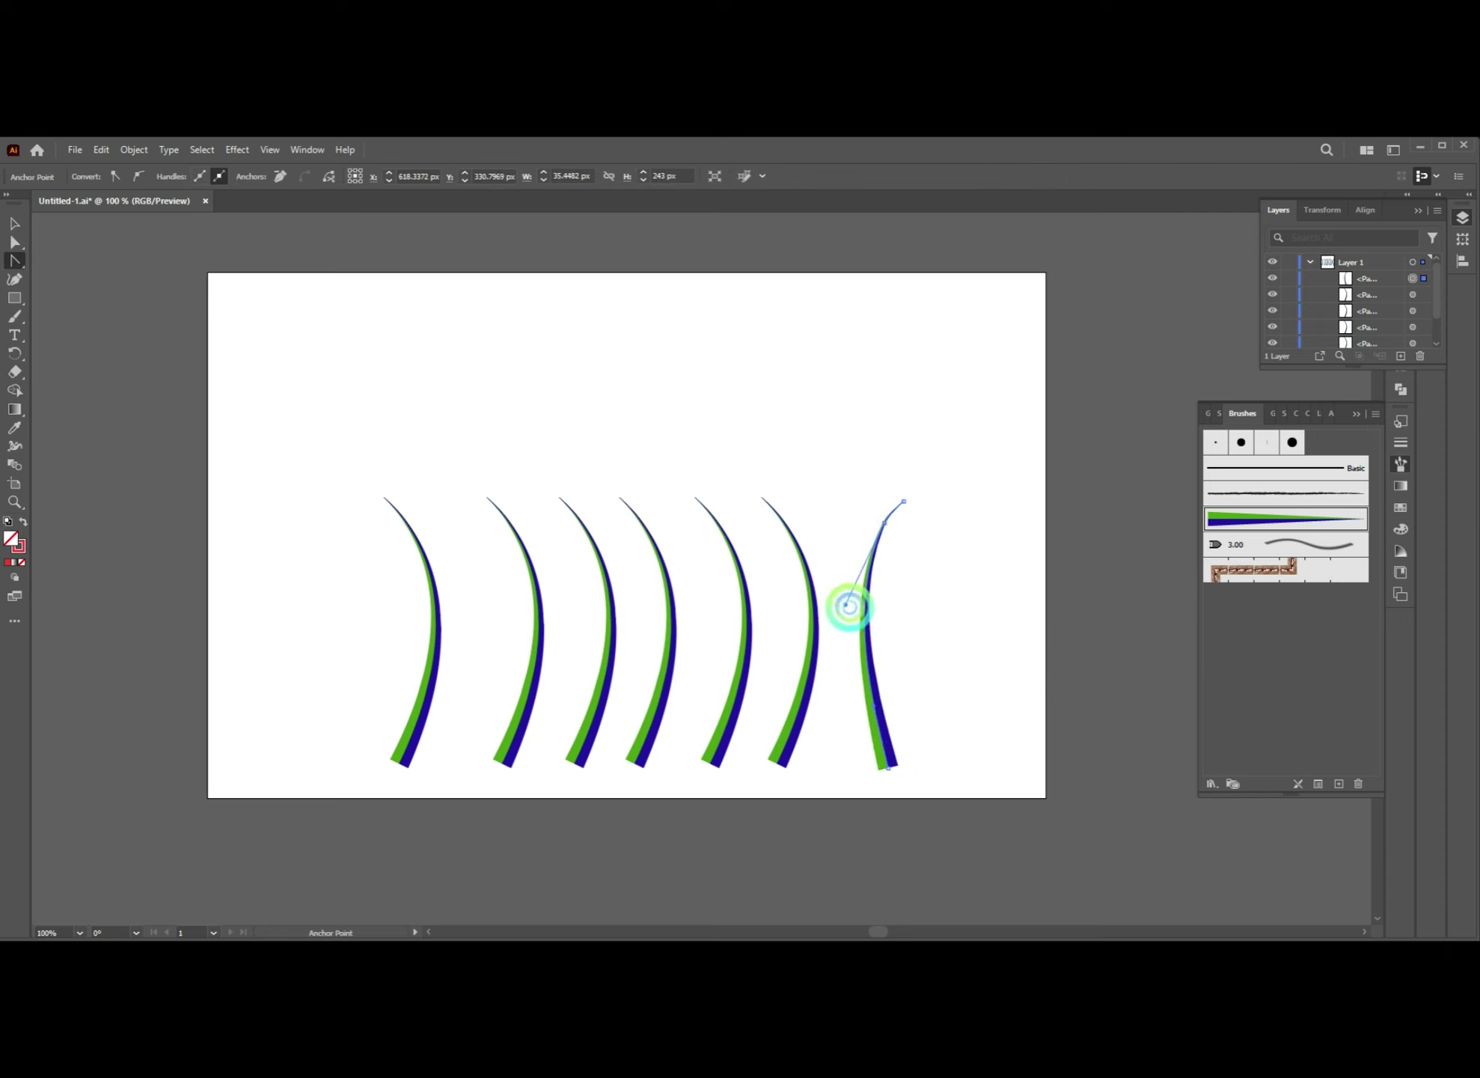
left_click(14, 223)
left_click(765, 487)
left_click(857, 615)
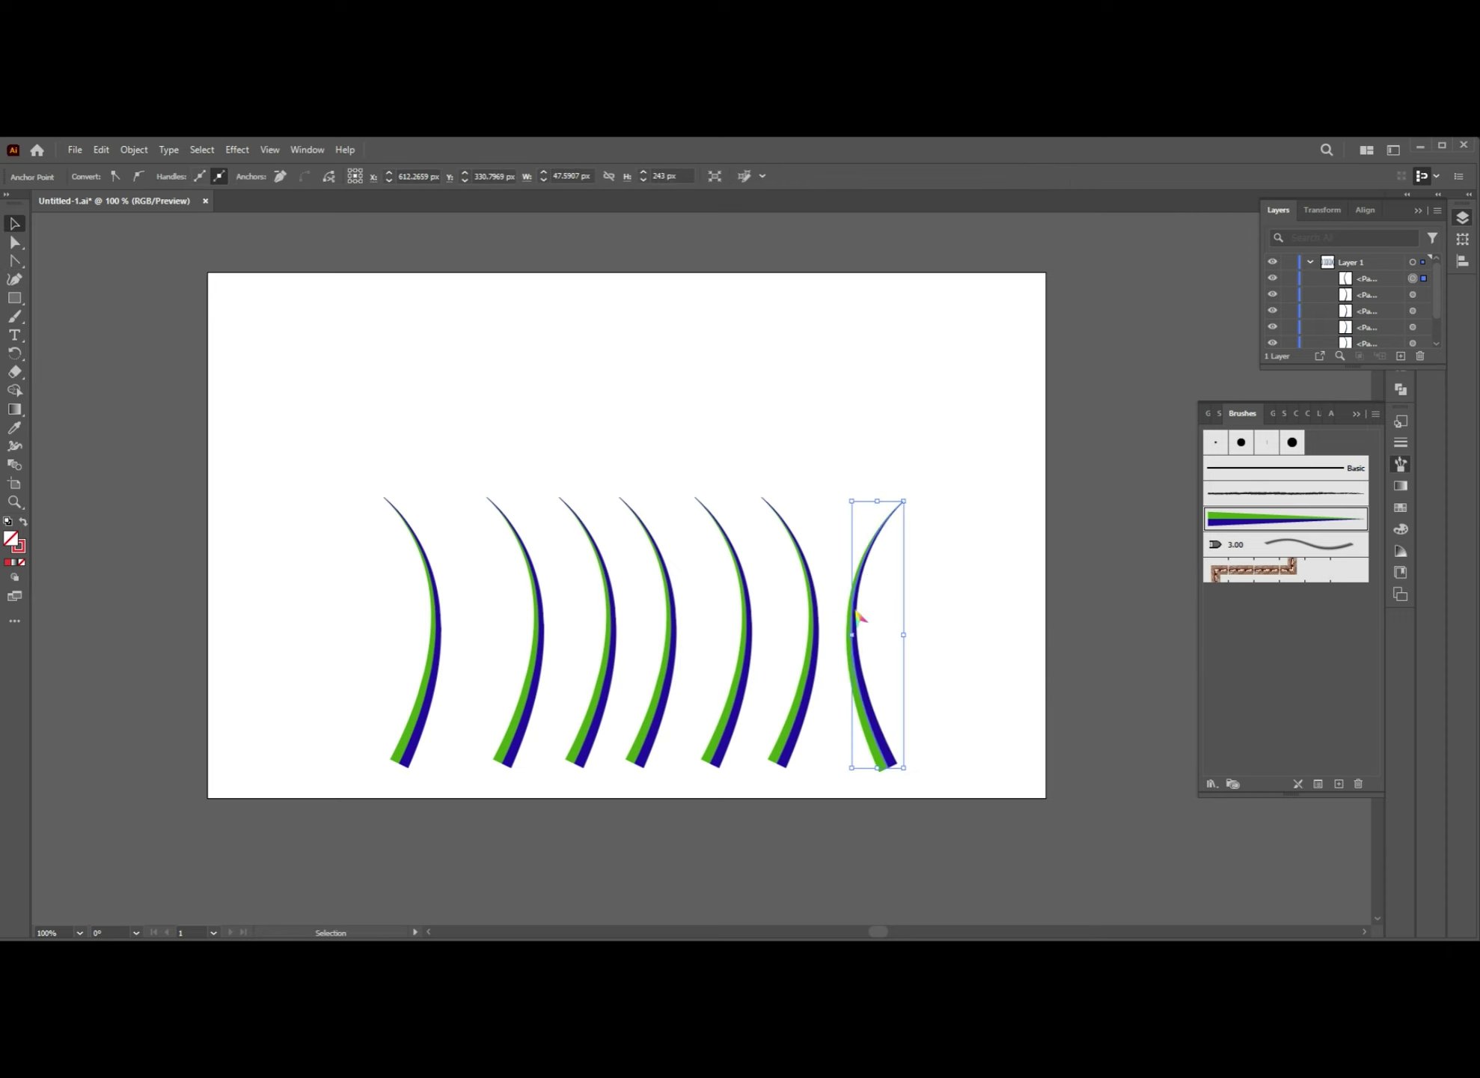
left_click_drag(851, 503, 871, 539)
- Bend the mirrored blade with the Anchor Point tool and shorten its tip, making the path about 33 px wide and 192 px tall
left_click(14, 261)
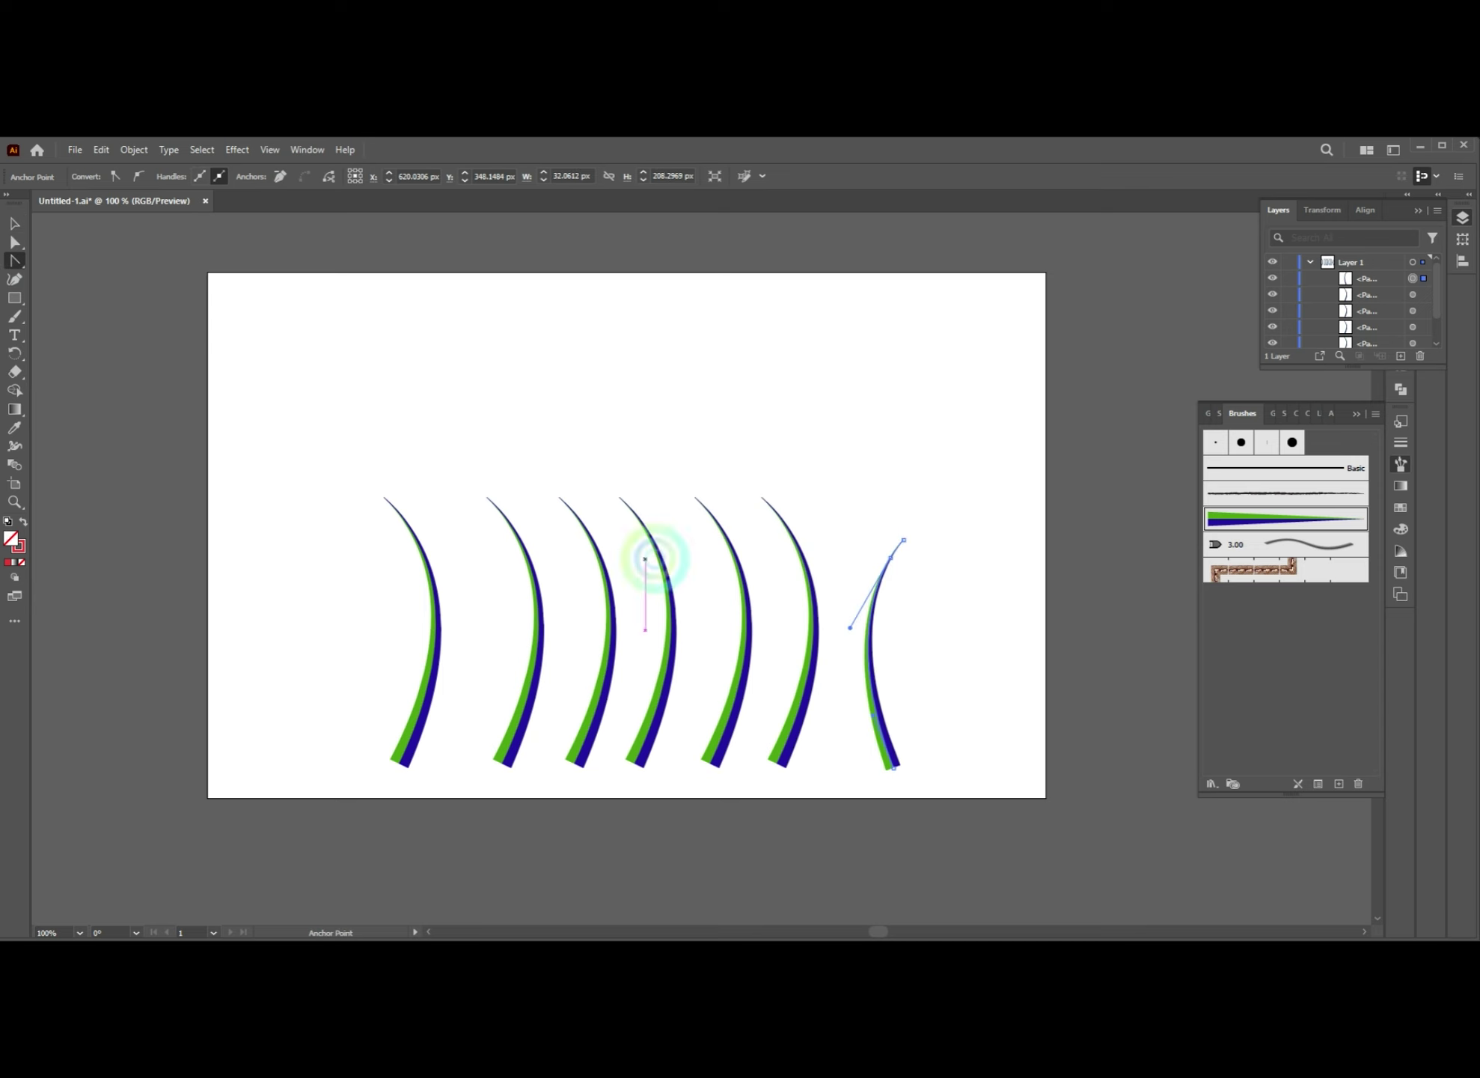
left_click_drag(850, 629, 819, 634)
key("a")
left_click_drag(853, 577, 738, 582)
key("ctrl+plus")
- Try extending the mirrored blade's tip with a Curvature tool point and bending its curve, and undo these changes
left_click(15, 278)
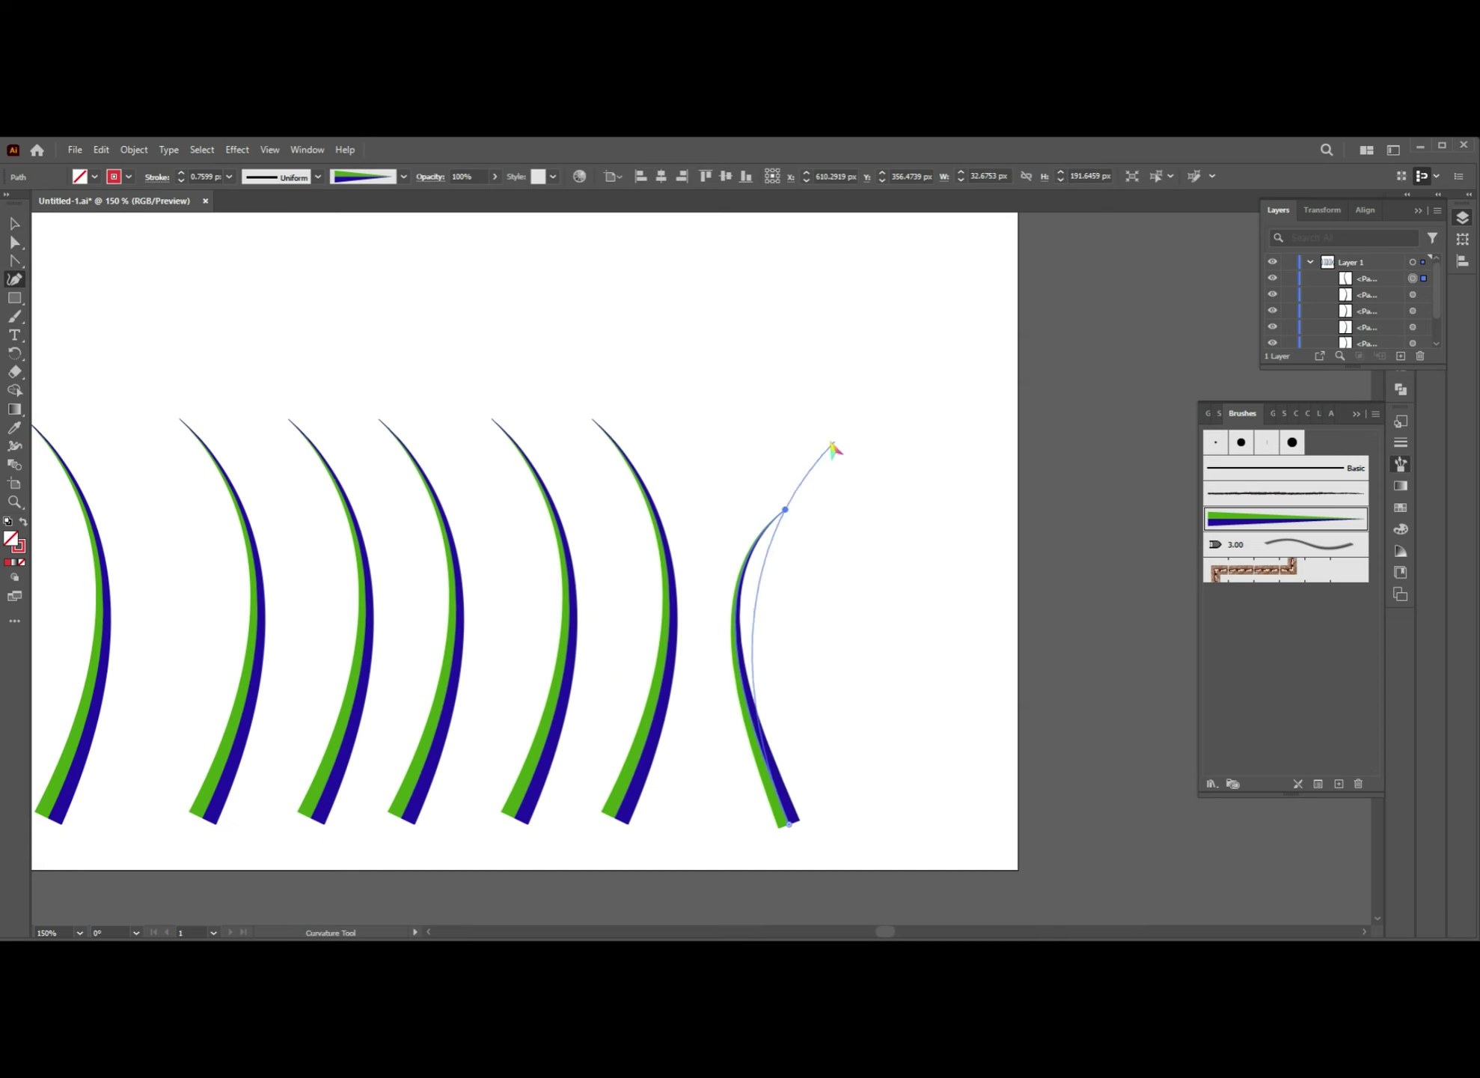
left_click(807, 493)
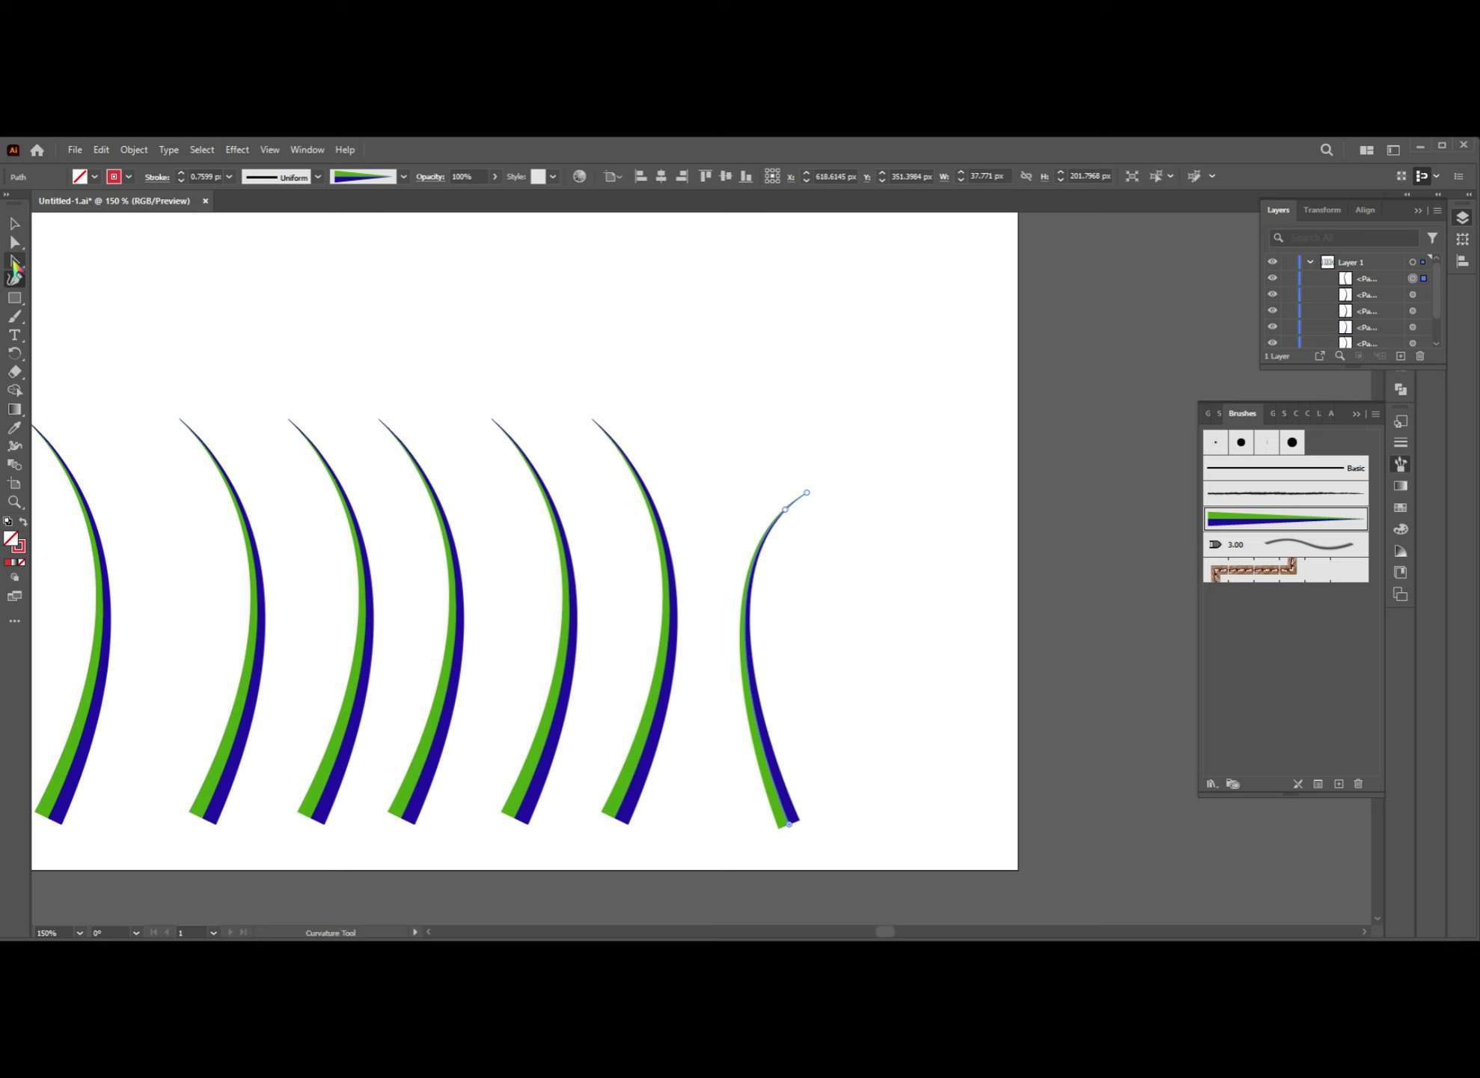
left_click_drag(749, 669, 759, 692)
left_click(805, 493)
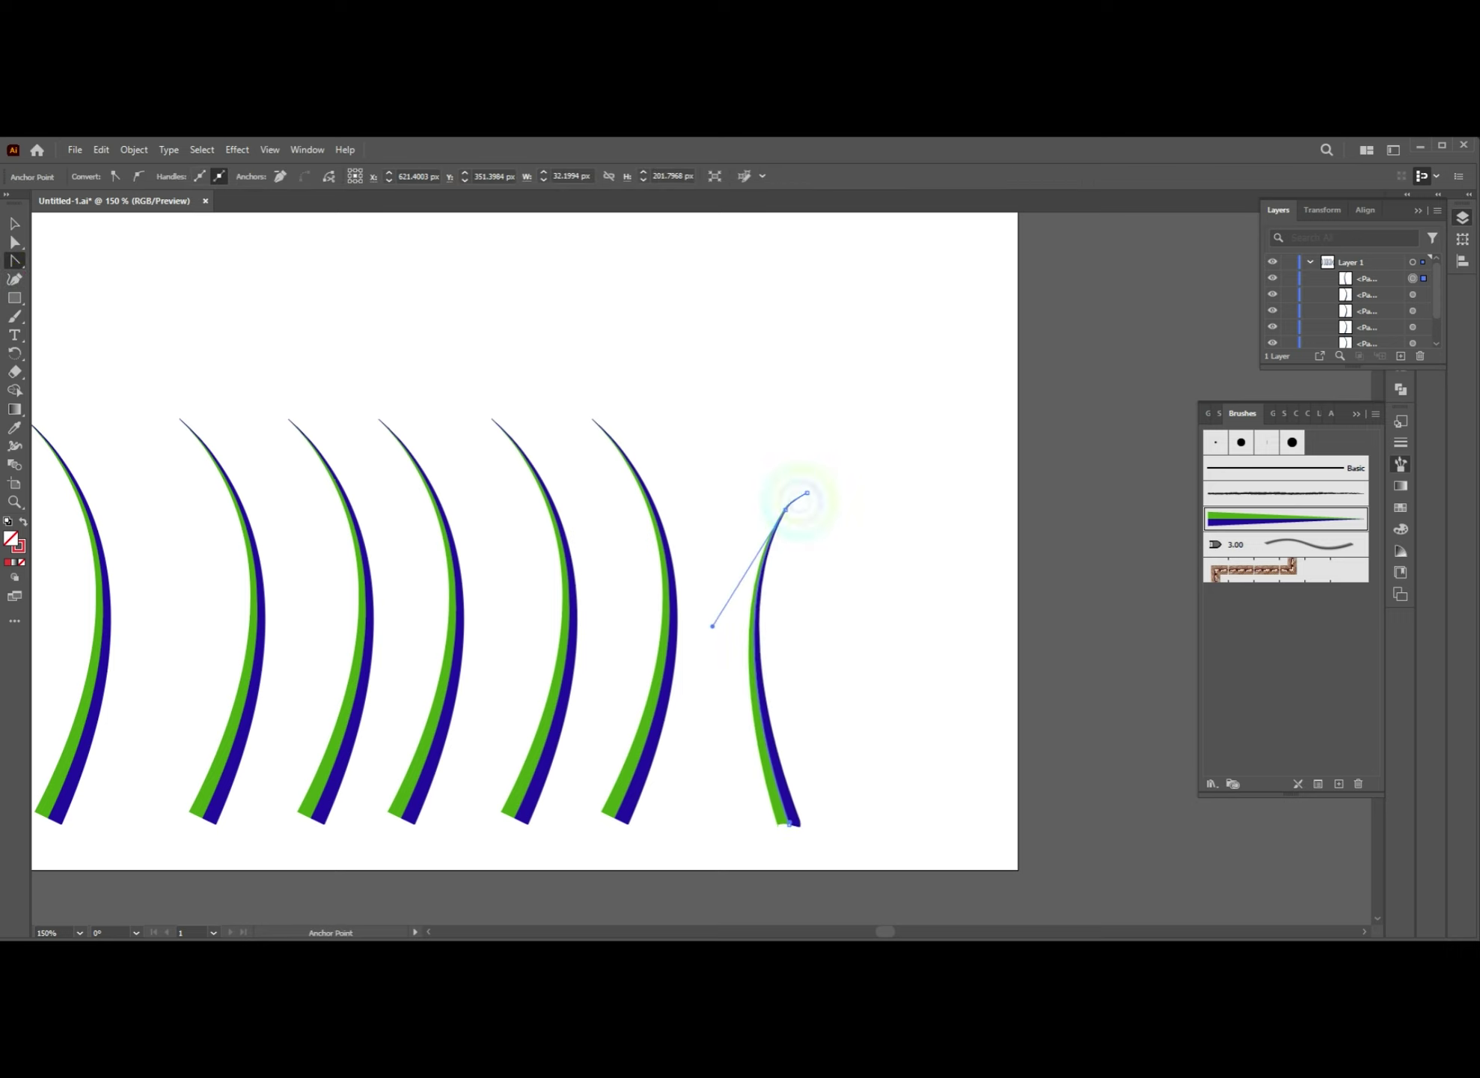
key("ctrl+z")
key("ctrl+z")
key("ctrl+z")
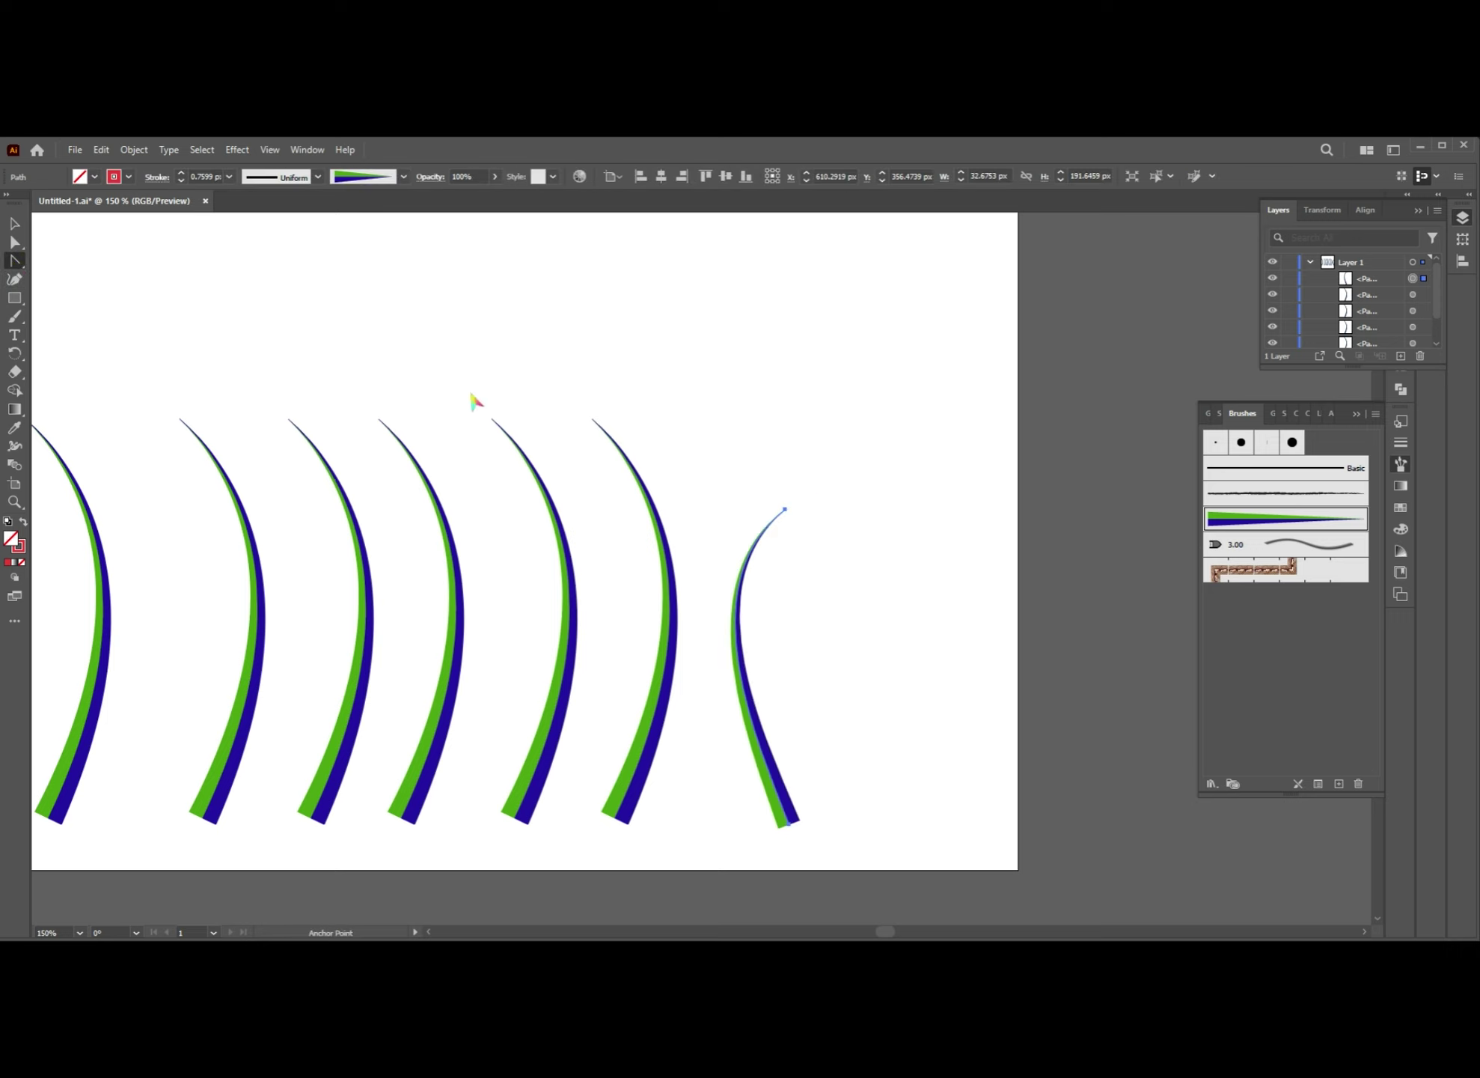
- Reshape the mirrored blade's curve with the Anchor Point tool and shorten its upper end
mouse_move(733, 619)
left_mouse_down()
mouse_move(759, 717)
mouse_move(711, 595)
left_mouse_up()
key("a")
- Delete the tip anchor of the blade beside the mirrored one and bend it into a gentle S-curve with a hooked tip
left_click(592, 437)
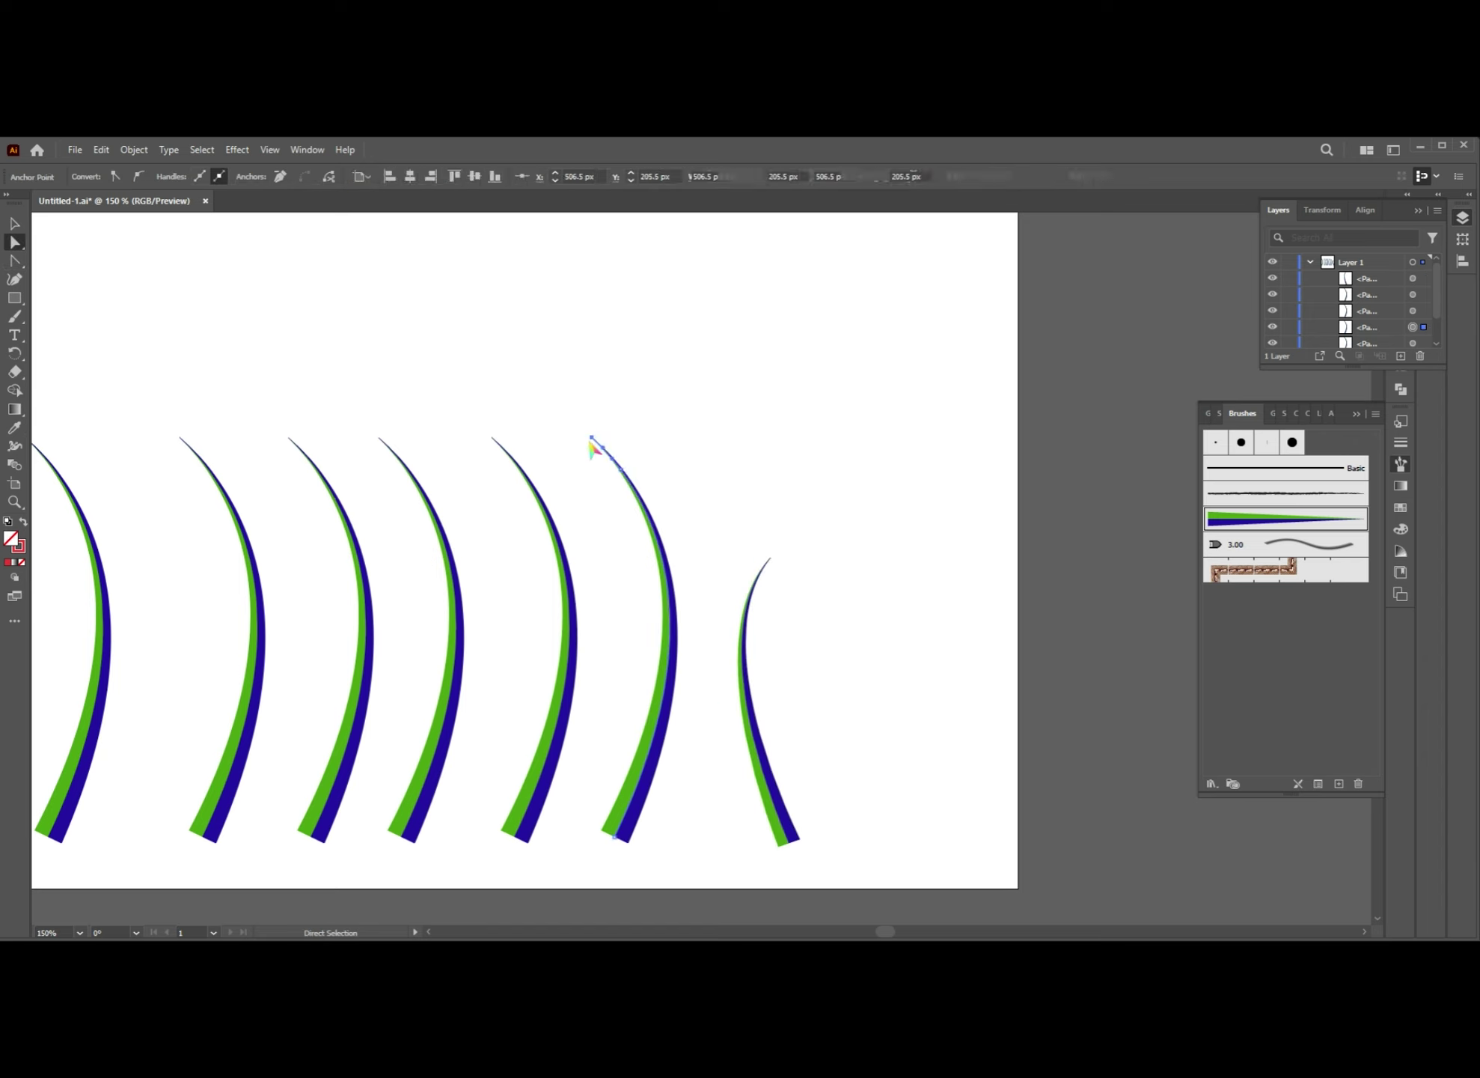
key("Delete")
left_click(15, 262)
left_click_drag(667, 684, 635, 685)
left_click_drag(620, 469, 520, 470)
- Reshape the next blade in the row by moving its anchors and handles, making it shorter with its tip leaning right
key("a")
left_click_drag(520, 471, 520, 471)
left_click_drag(520, 471, 506, 524)
left_click_drag(599, 675, 580, 684)
left_click_drag(559, 748, 489, 741)
left_click(505, 825)
left_click_drag(582, 681, 482, 765)
left_click_drag(496, 516, 532, 541)
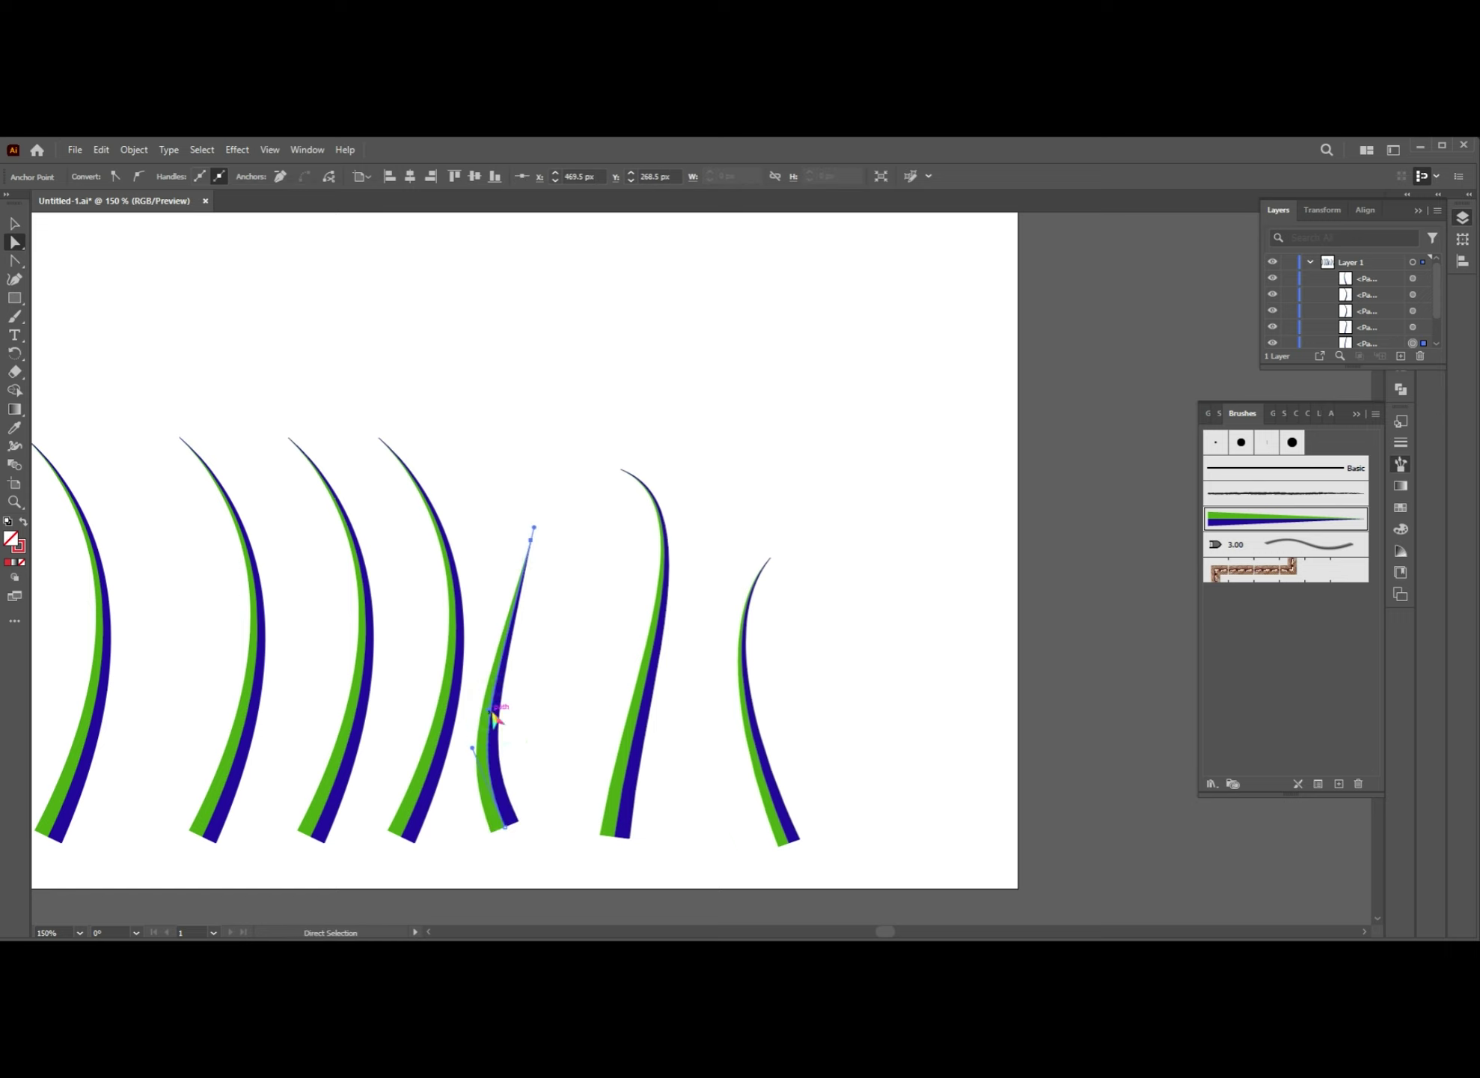
left_click(545, 658)
- Soften the curve of the fourth blade from the right and shorten it by deleting its tip anchor
left_click(405, 831)
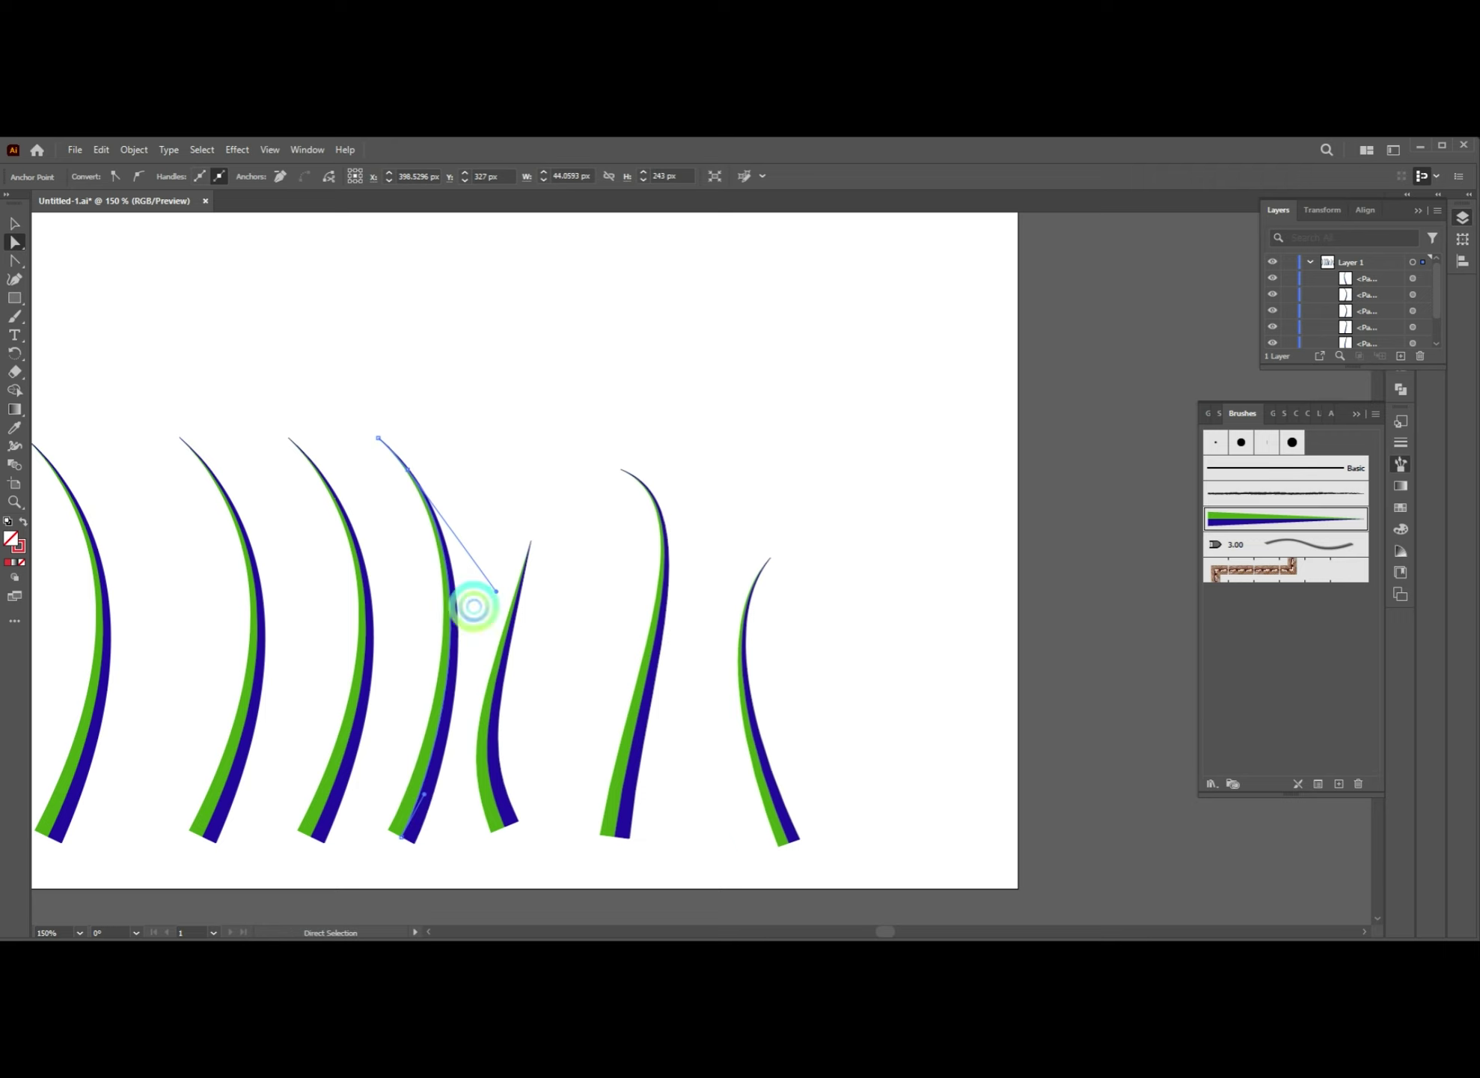
key("Delete")
left_click(290, 687)
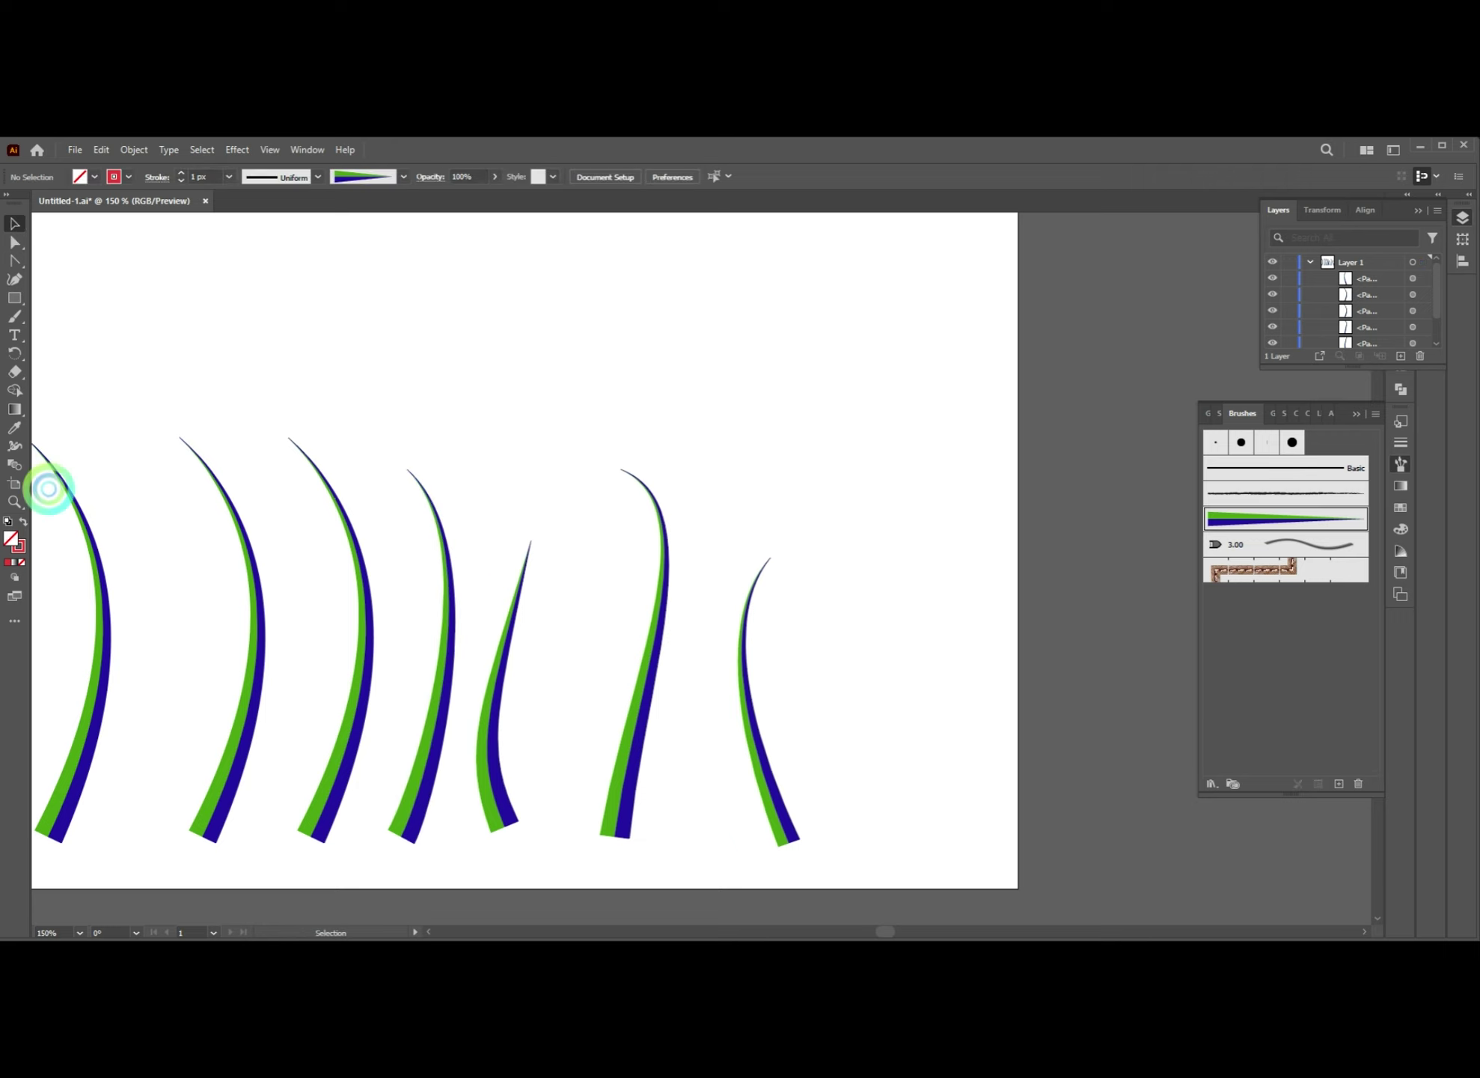
- Reposition the remaining blades with the Selection tool, bringing them closer to the reshaped blades
scroll(365, 633, "down", 3)
left_click_drag(48, 489, 524, 629)
scroll(276, 635, "up", 2)
left_click_drag(390, 678, 232, 678)
left_click(278, 687)
left_click_drag(454, 690, 418, 706)
left_click_drag(241, 656, 479, 658)
scroll(479, 658, "up", 2)
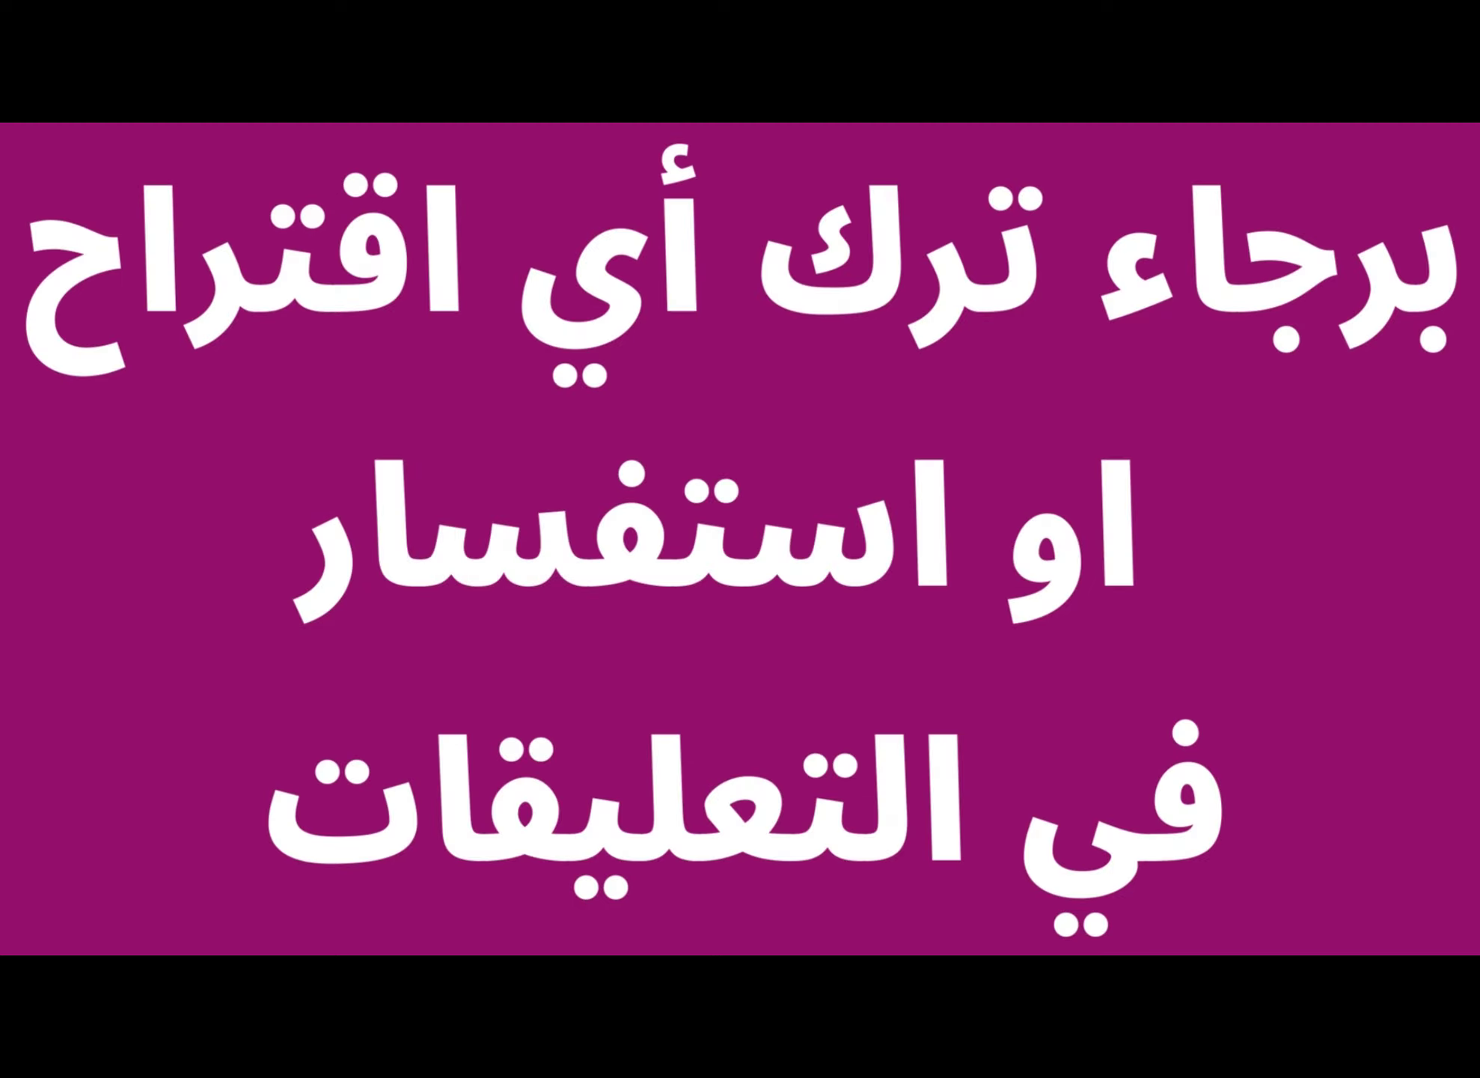